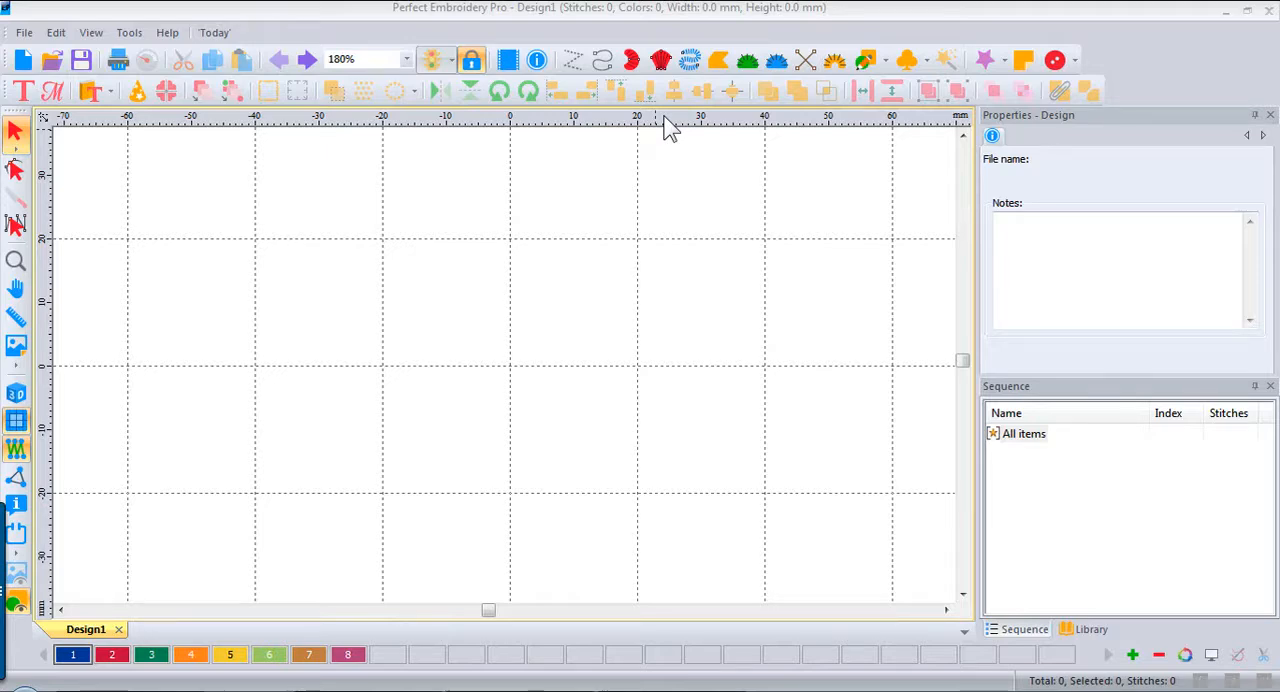
Step: Switch the ruler units to inches and set the grid spacing to 1 inch horizontally and vertically
{"action": "right_click", "coordinate": [670, 126]}
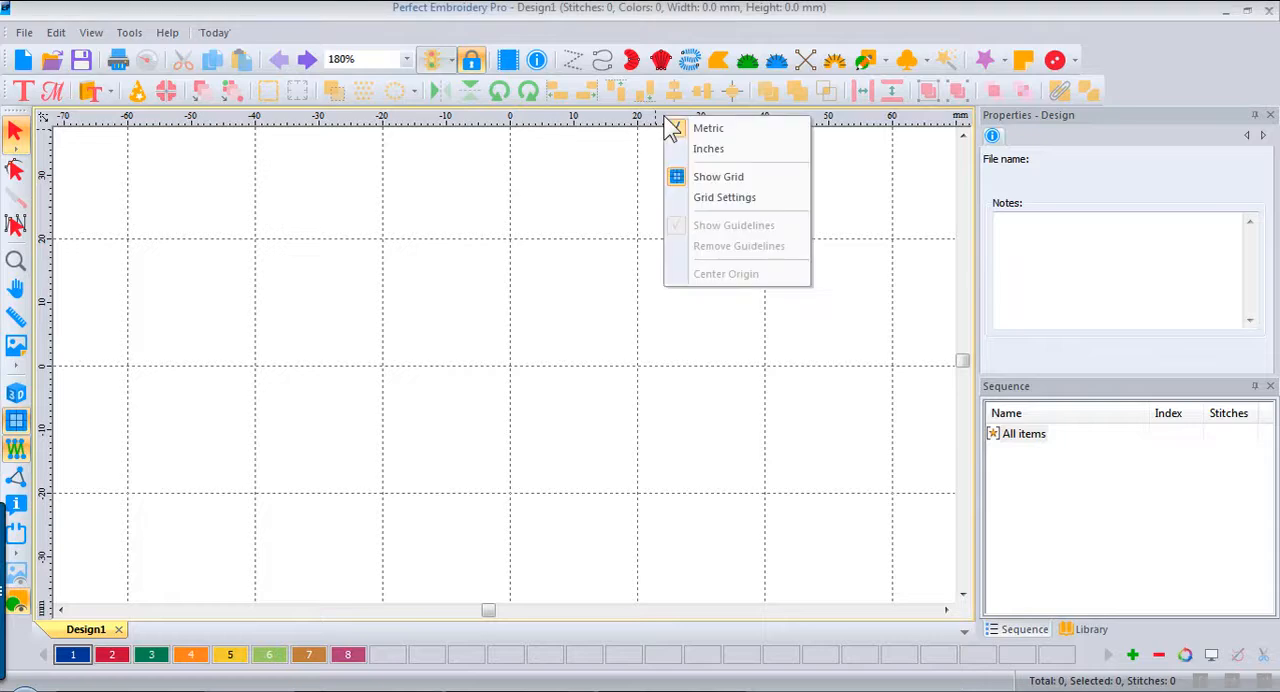
{"action": "left_click", "coordinate": [712, 152]}
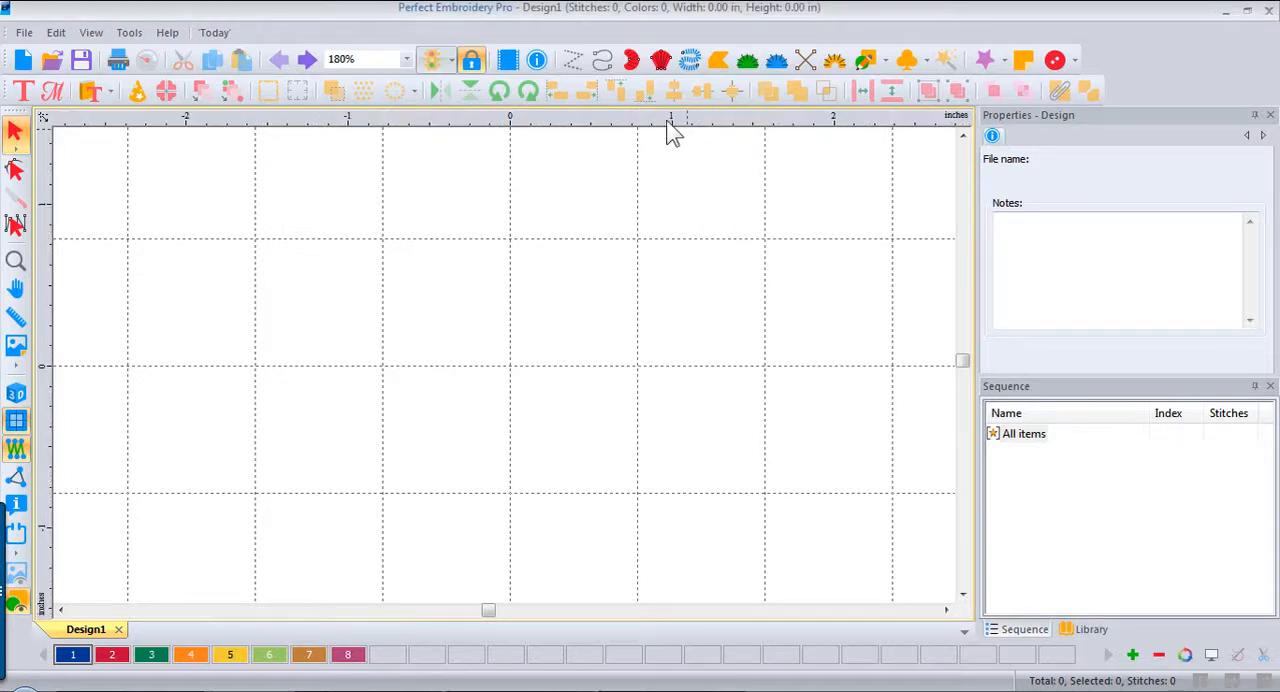
{"action": "right_click", "coordinate": [620, 128]}
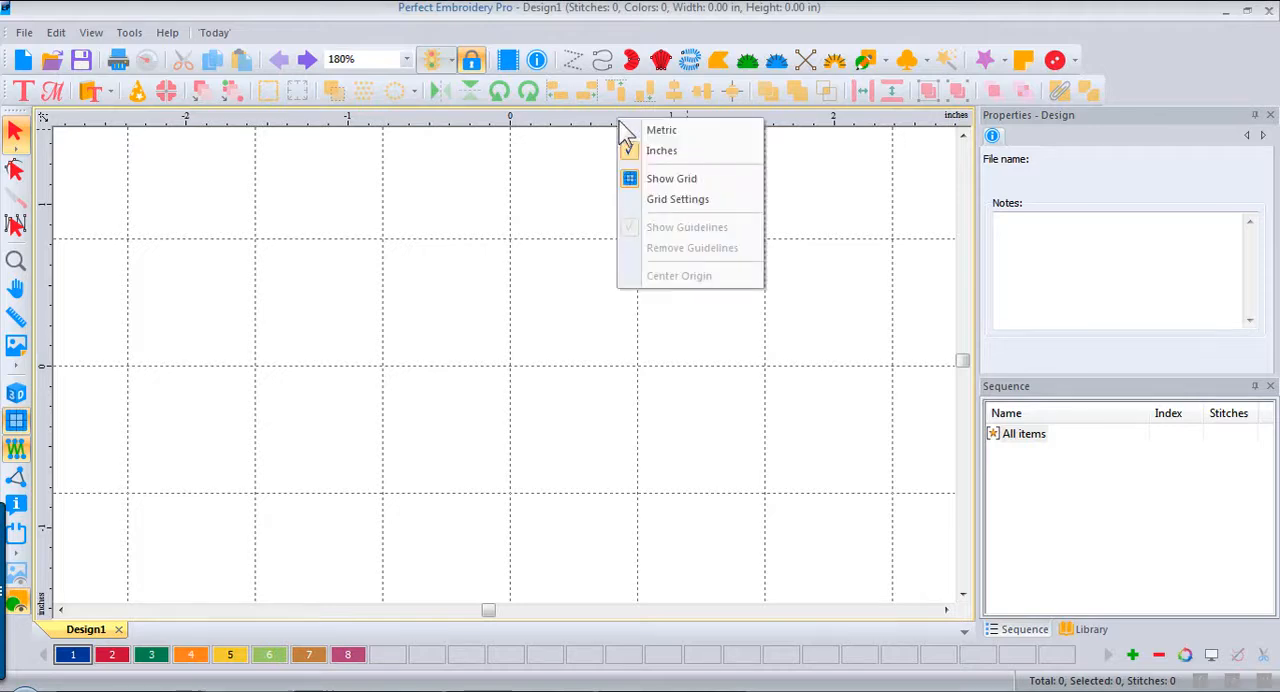
{"action": "left_click", "coordinate": [672, 201]}
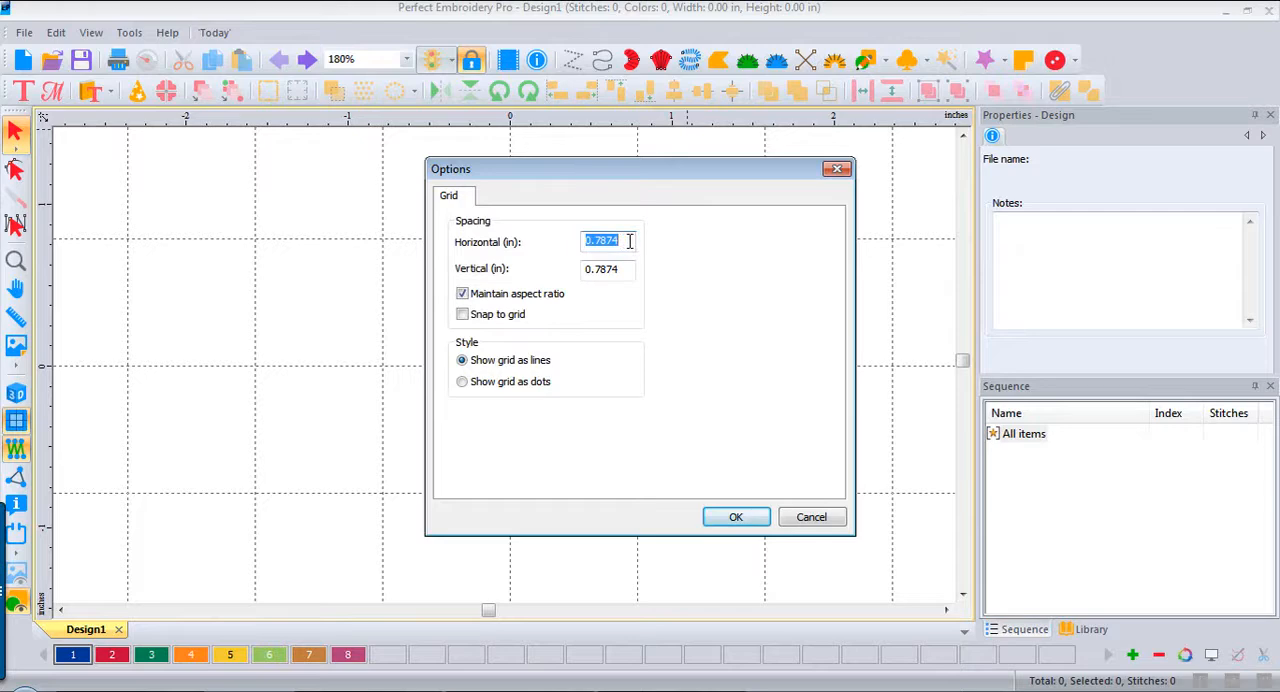
{"action": "type", "text": "1"}
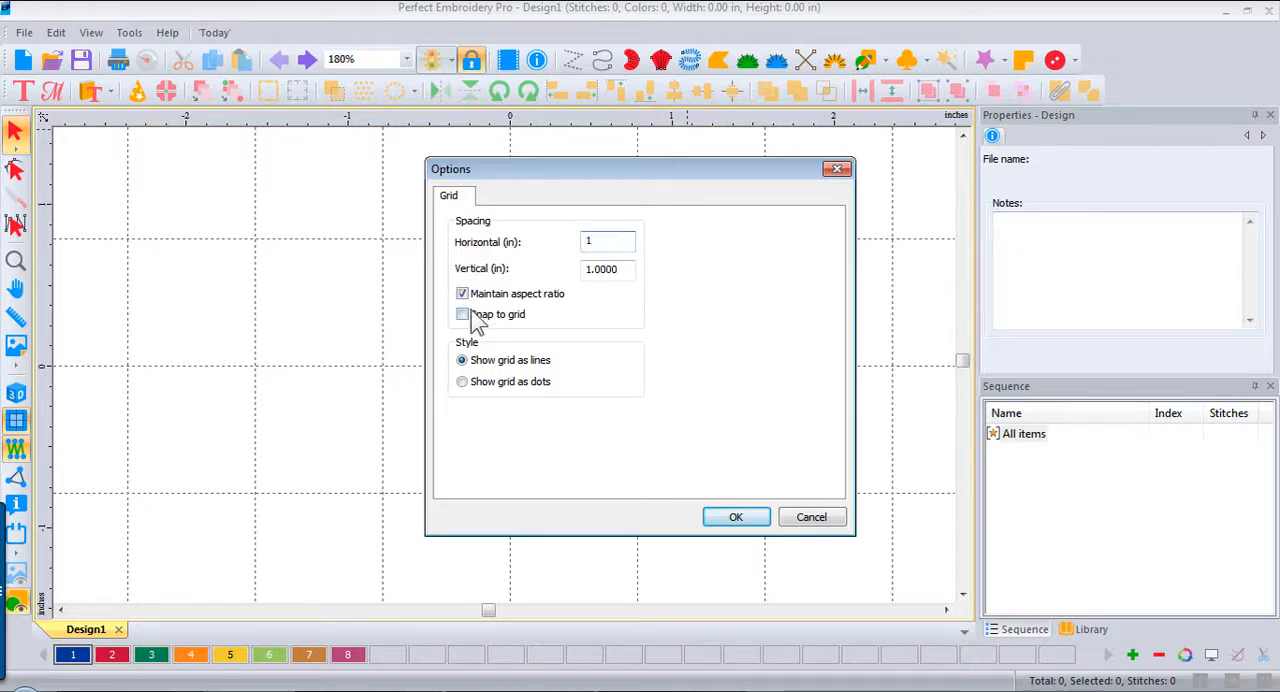
{"action": "left_click", "coordinate": [735, 520]}
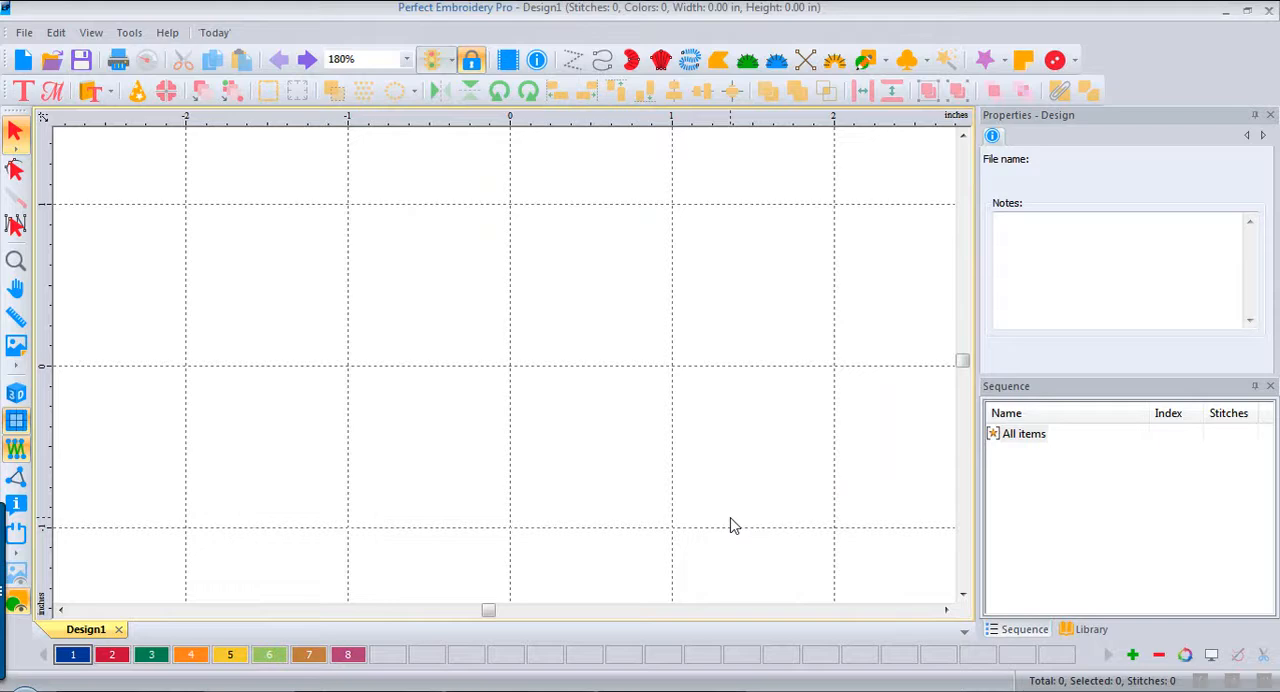
Step: Draw an artwork rectangle about 2.41 by 2.03 inches around the middle of the design area
{"action": "left_click", "coordinate": [884, 62]}
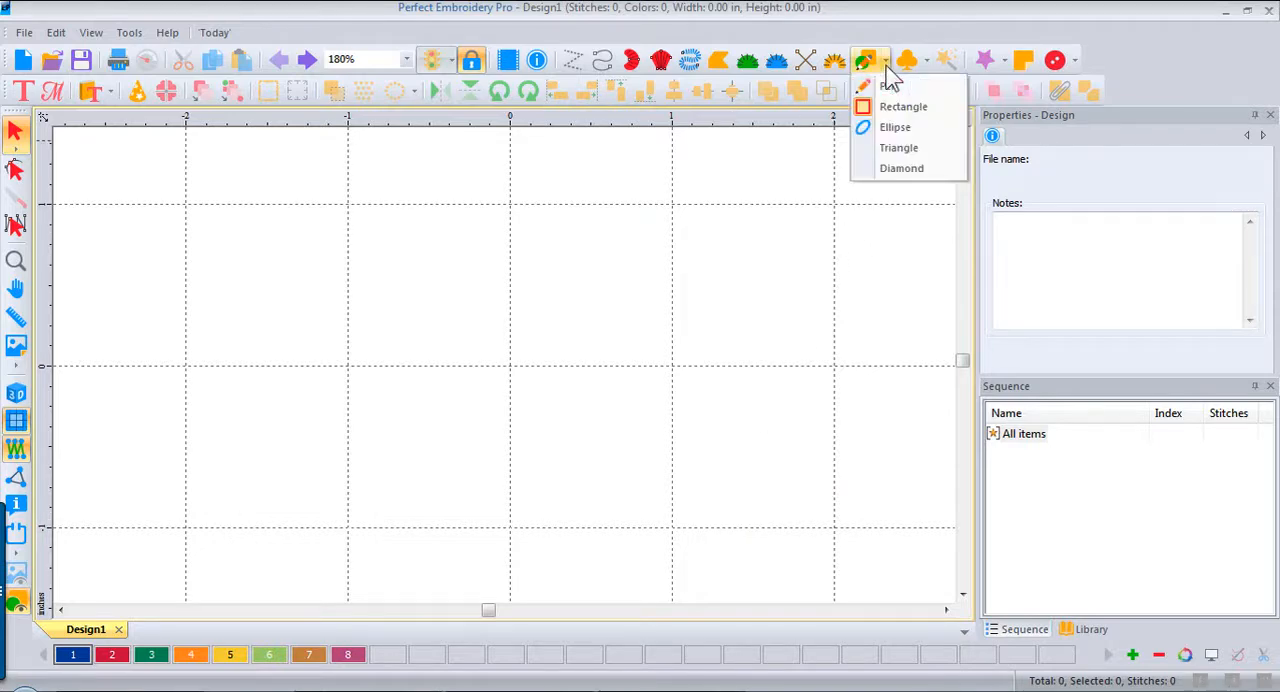
{"action": "left_click", "coordinate": [890, 106]}
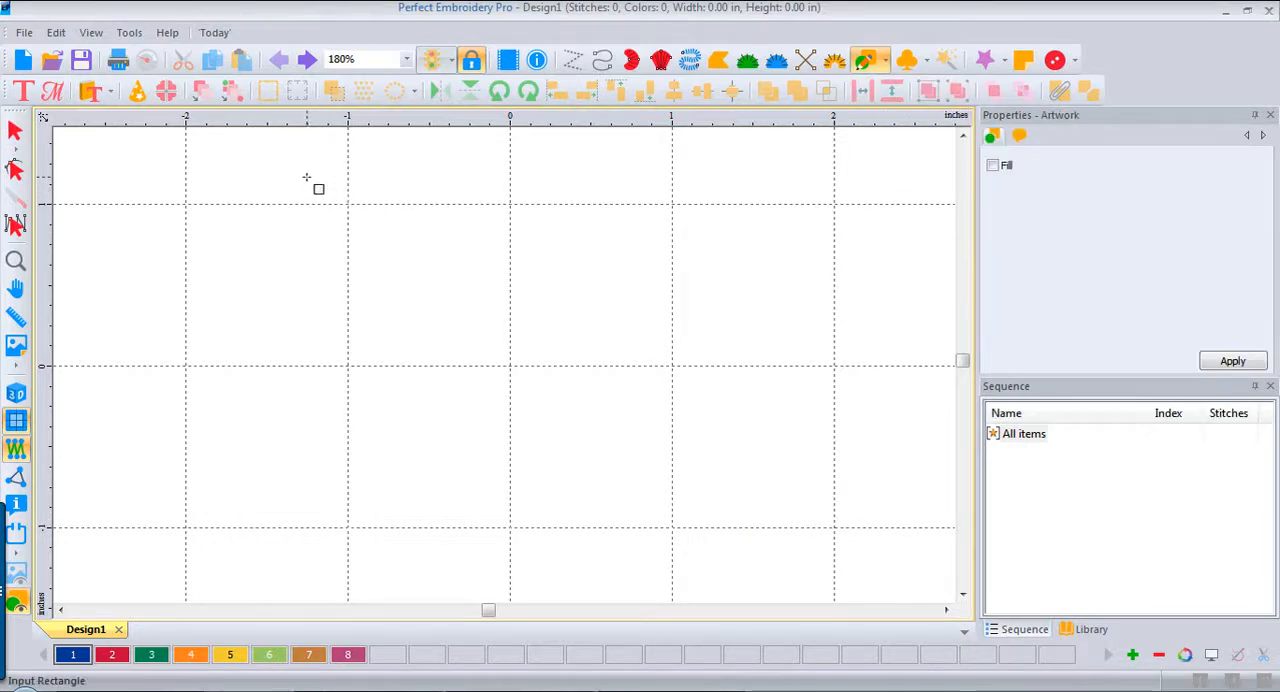
{"action": "left_click_drag", "start_coordinate": [307, 178], "coordinate": [698, 505]}
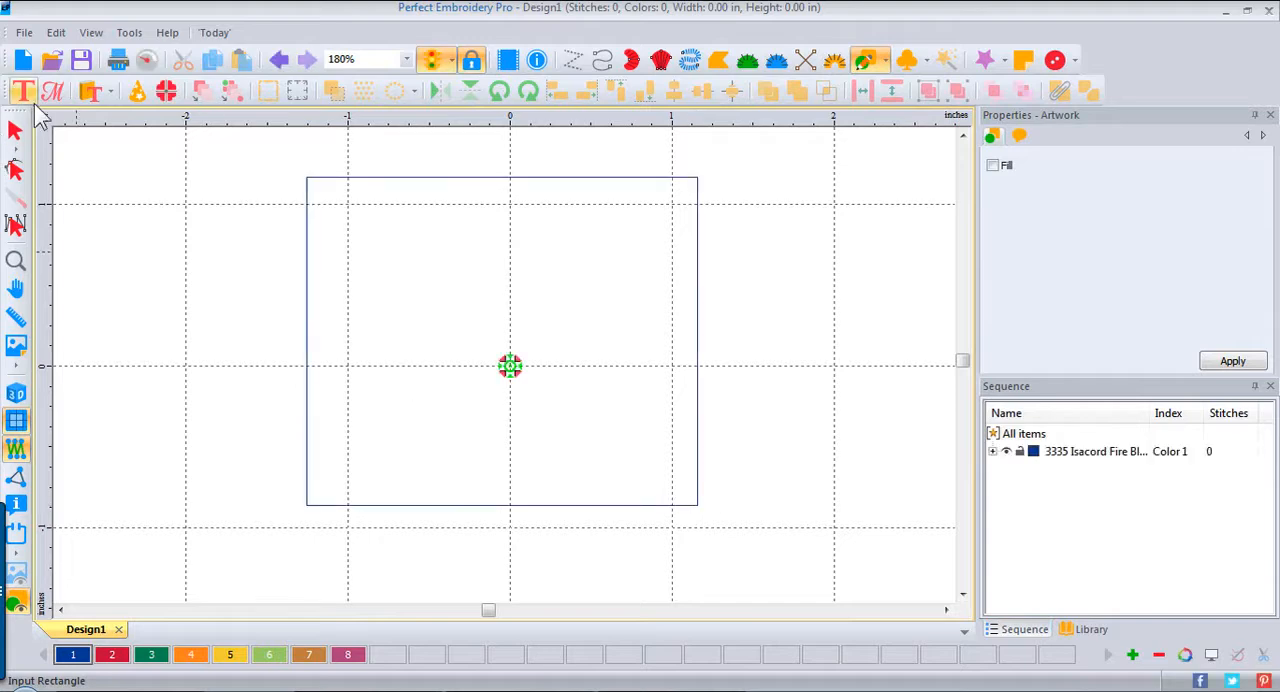
Step: Resize the rectangle to 6 by 6 inches without maintaining its aspect ratio, and center the origin on it
{"action": "left_click", "coordinate": [15, 132]}
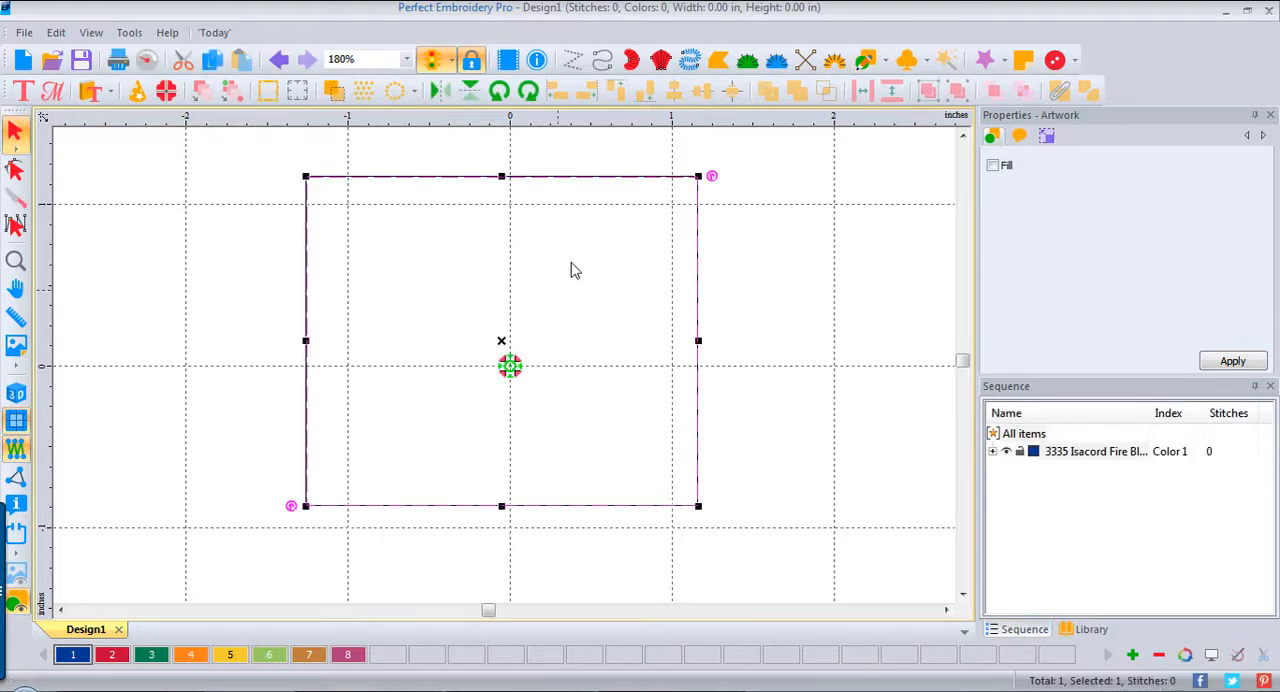
{"action": "left_click", "coordinate": [1050, 140]}
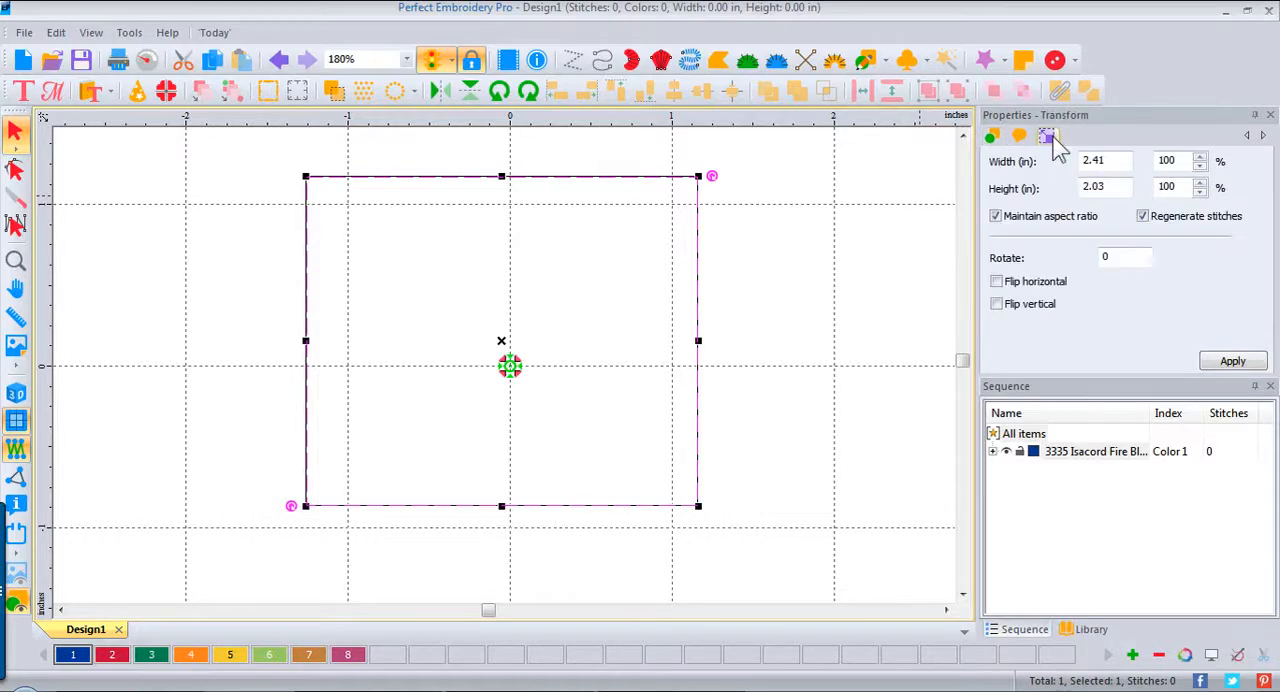
{"action": "left_click", "coordinate": [996, 218]}
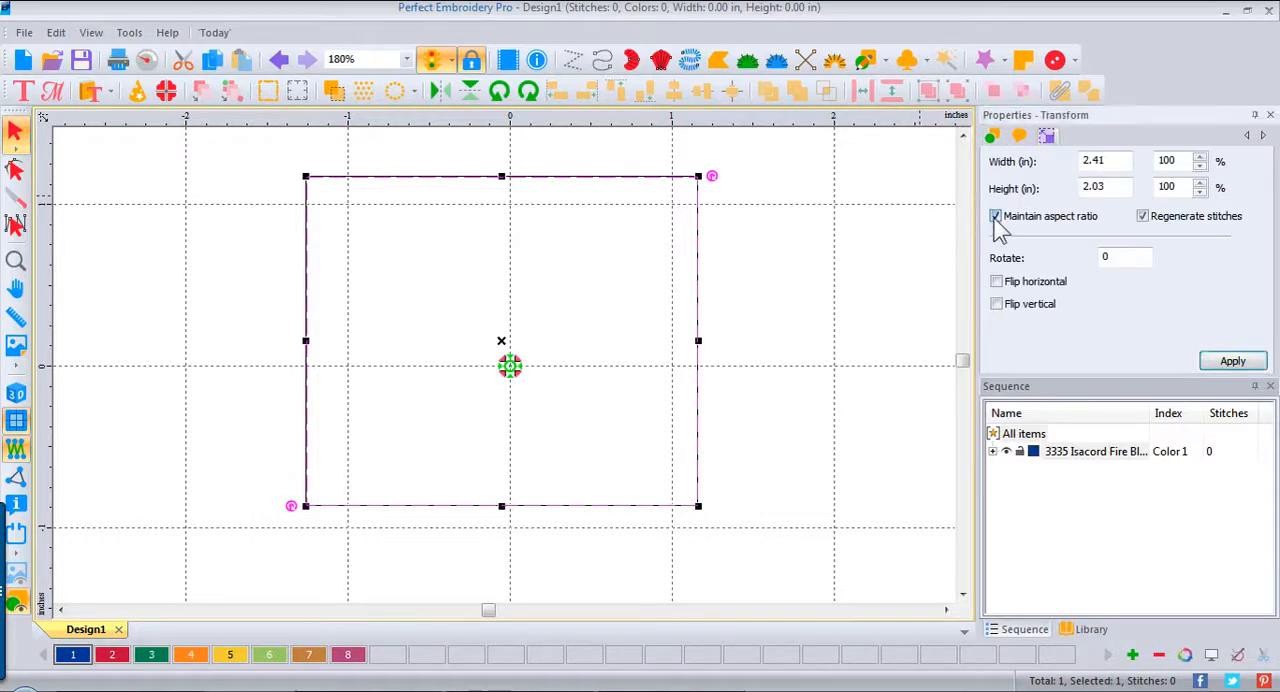
{"action": "double_click", "coordinate": [1106, 163]}
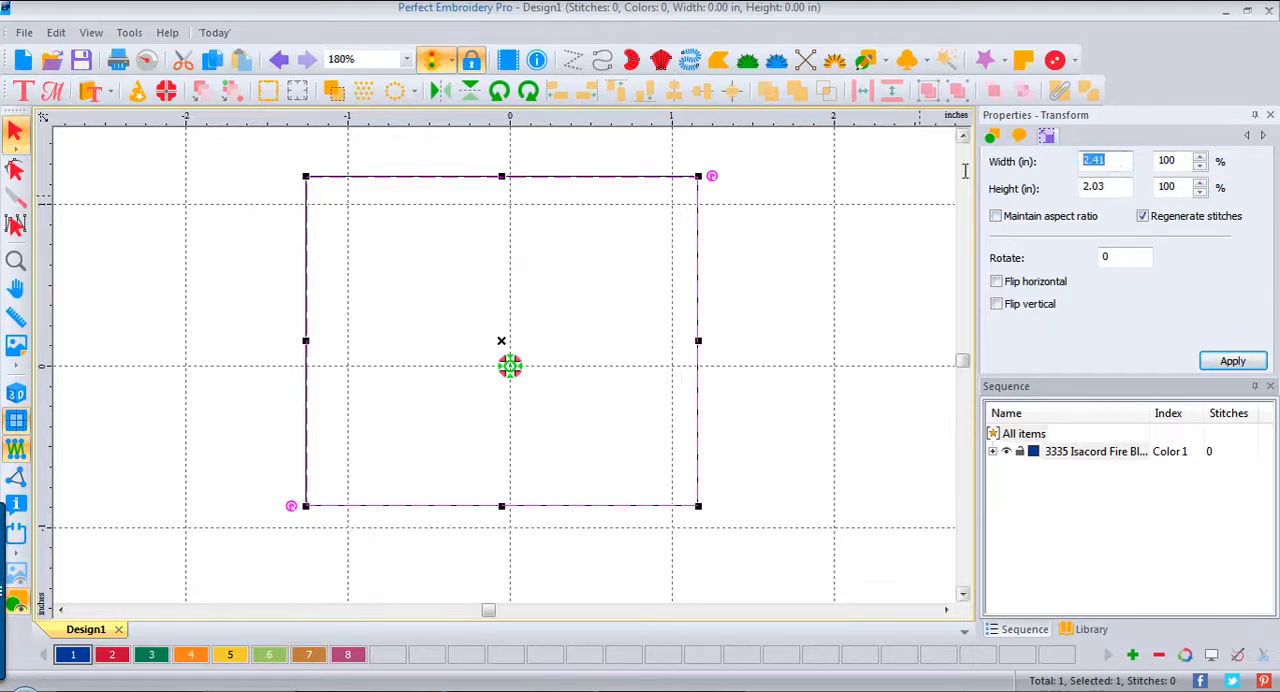
{"action": "type", "text": "6"}
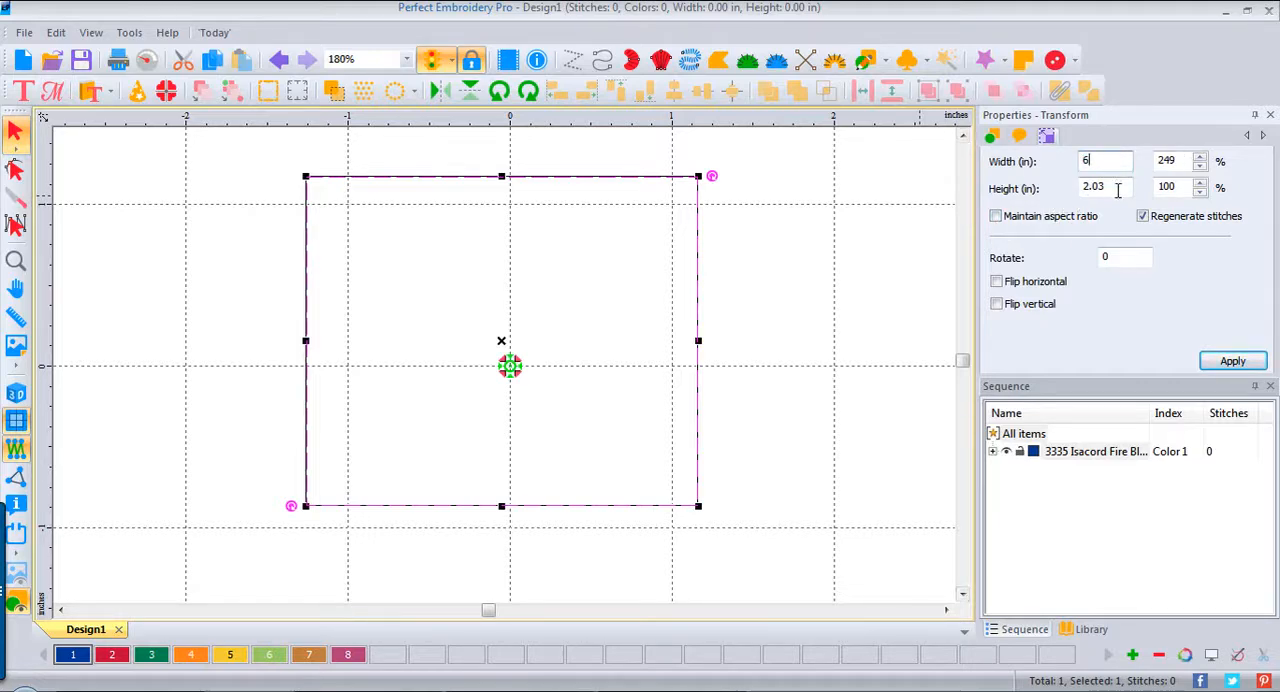
{"action": "key", "text": "Tab"}
{"action": "type", "text": "6"}
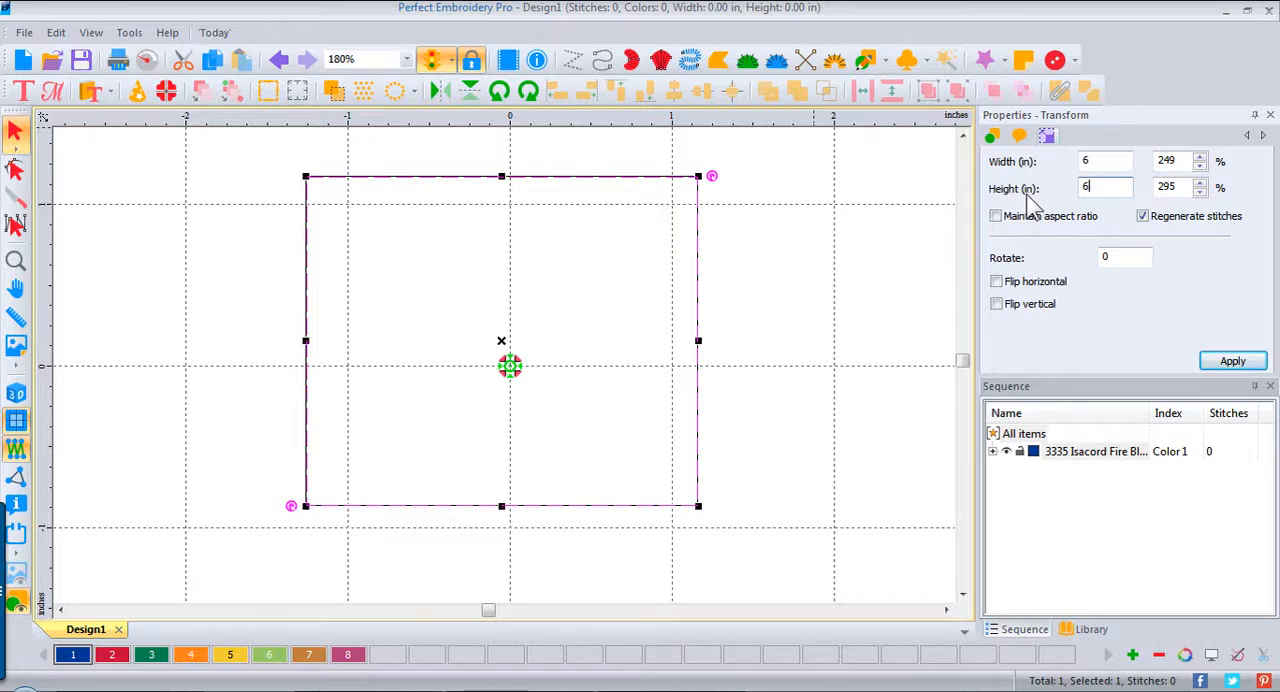
{"action": "left_click", "coordinate": [1240, 364]}
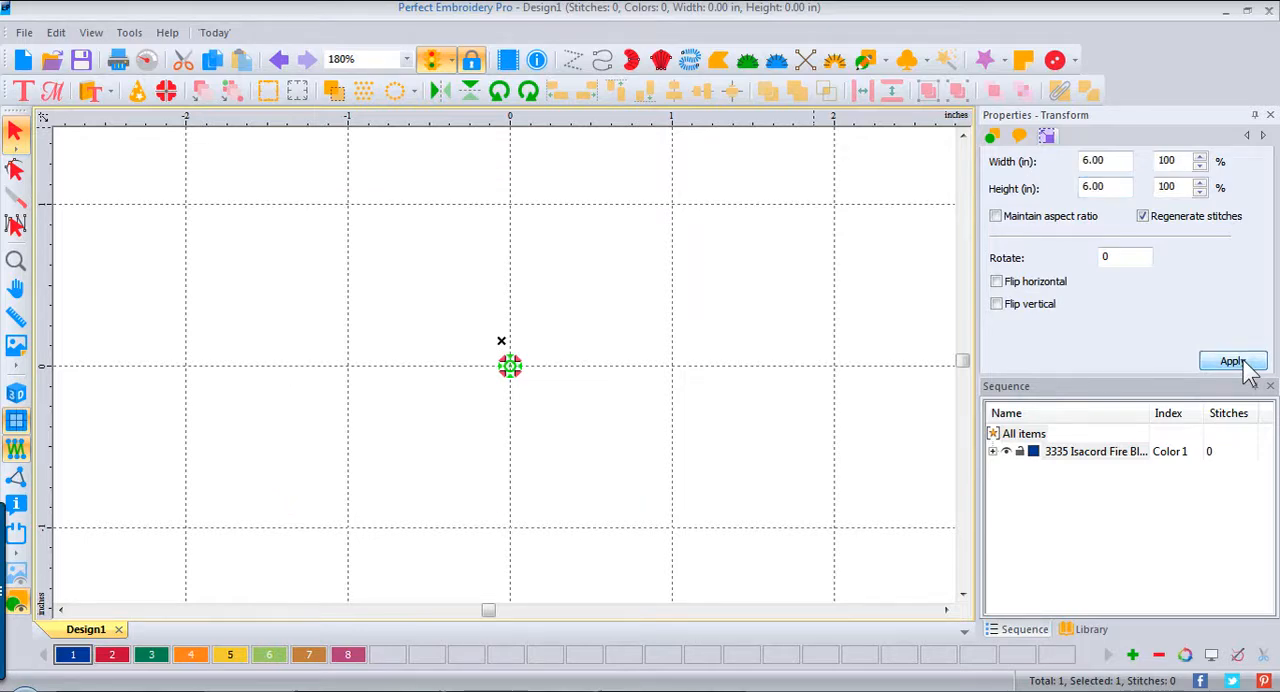
{"action": "right_click", "coordinate": [512, 118]}
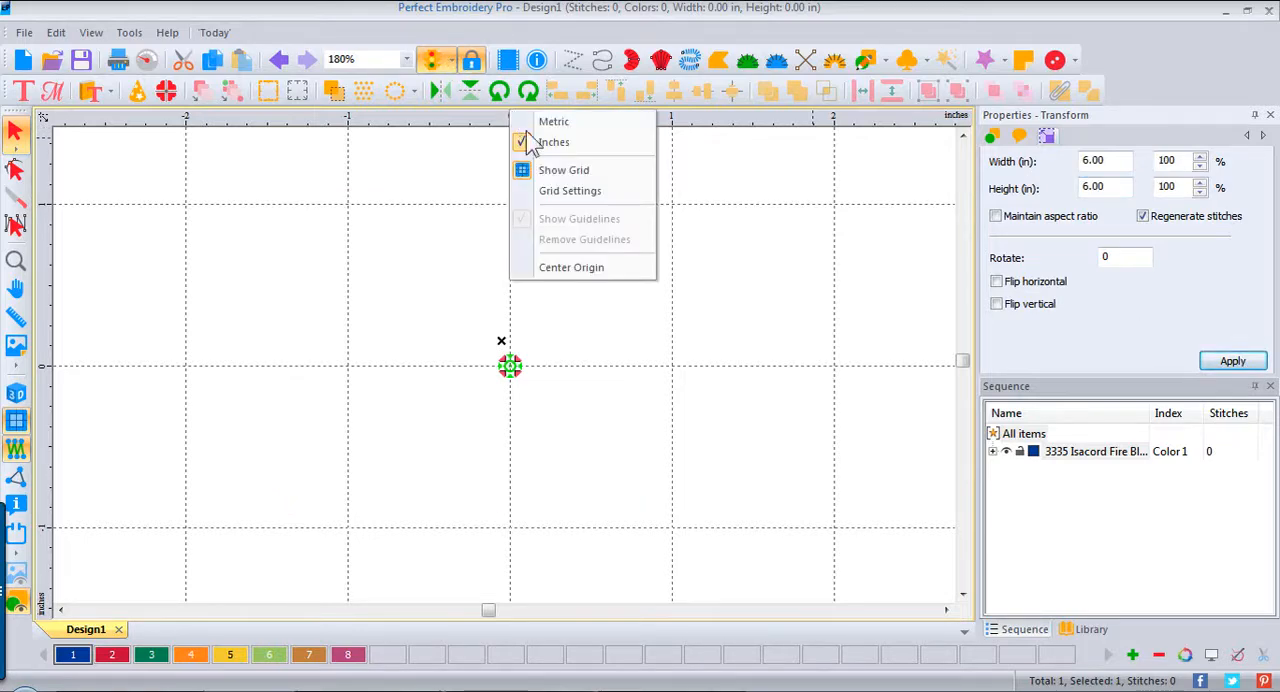
{"action": "left_click", "coordinate": [600, 272]}
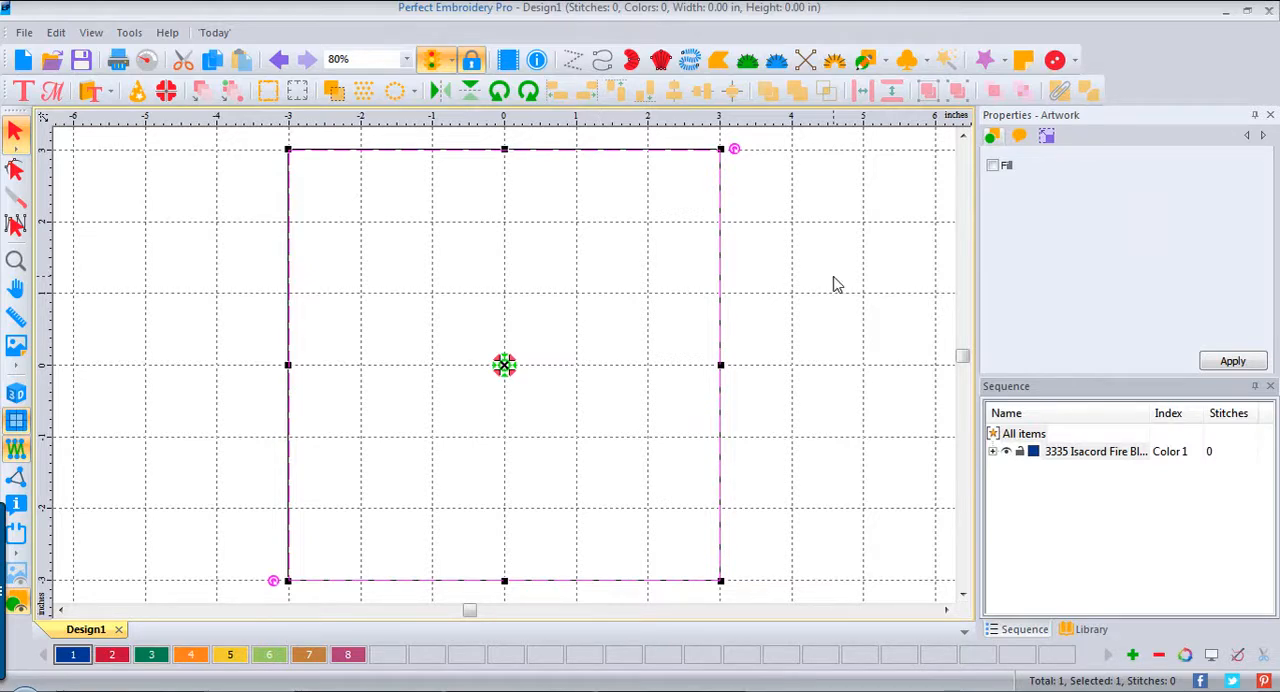
Step: Add a text object with the letter W in the upper-left part of the square
{"action": "left_click", "coordinate": [23, 92]}
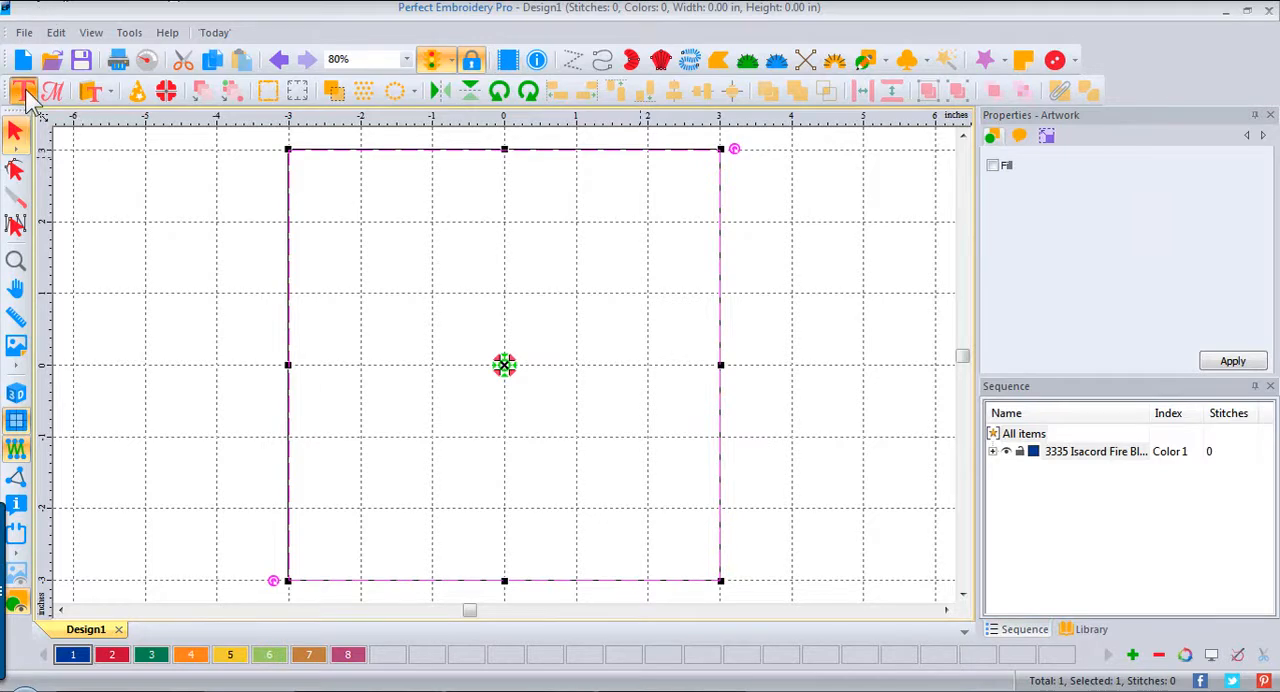
{"action": "left_click", "coordinate": [391, 262]}
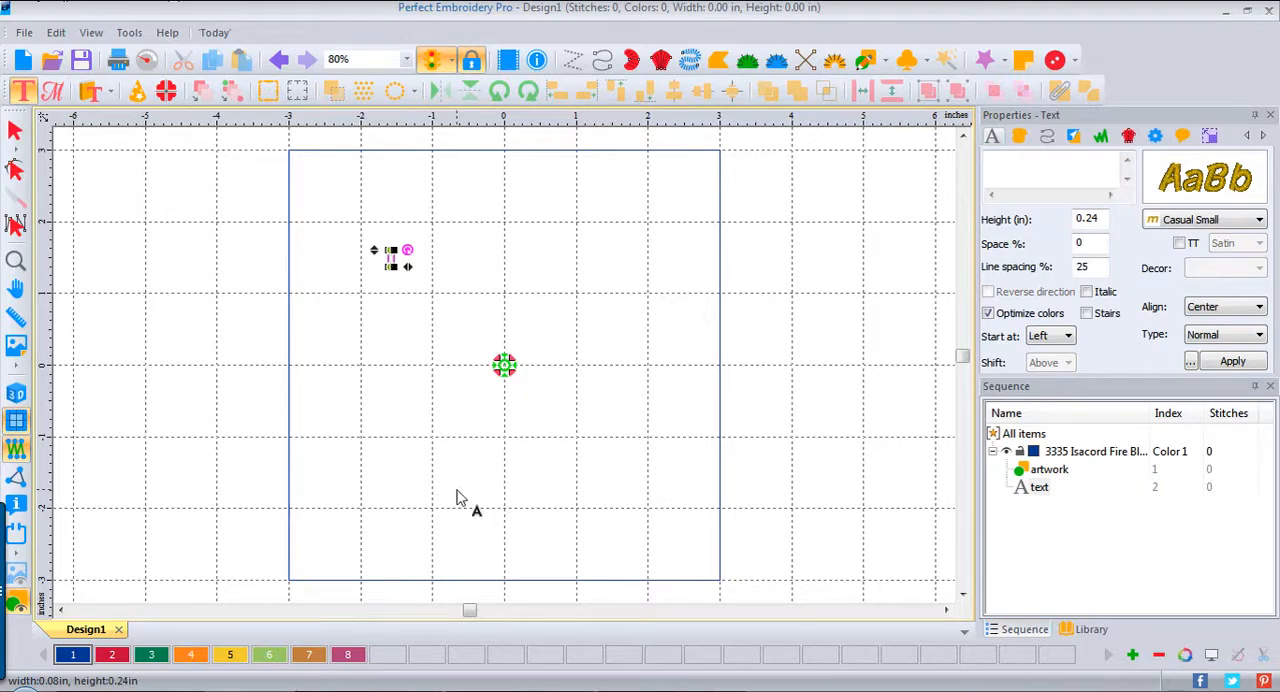
{"action": "type", "text": "W"}
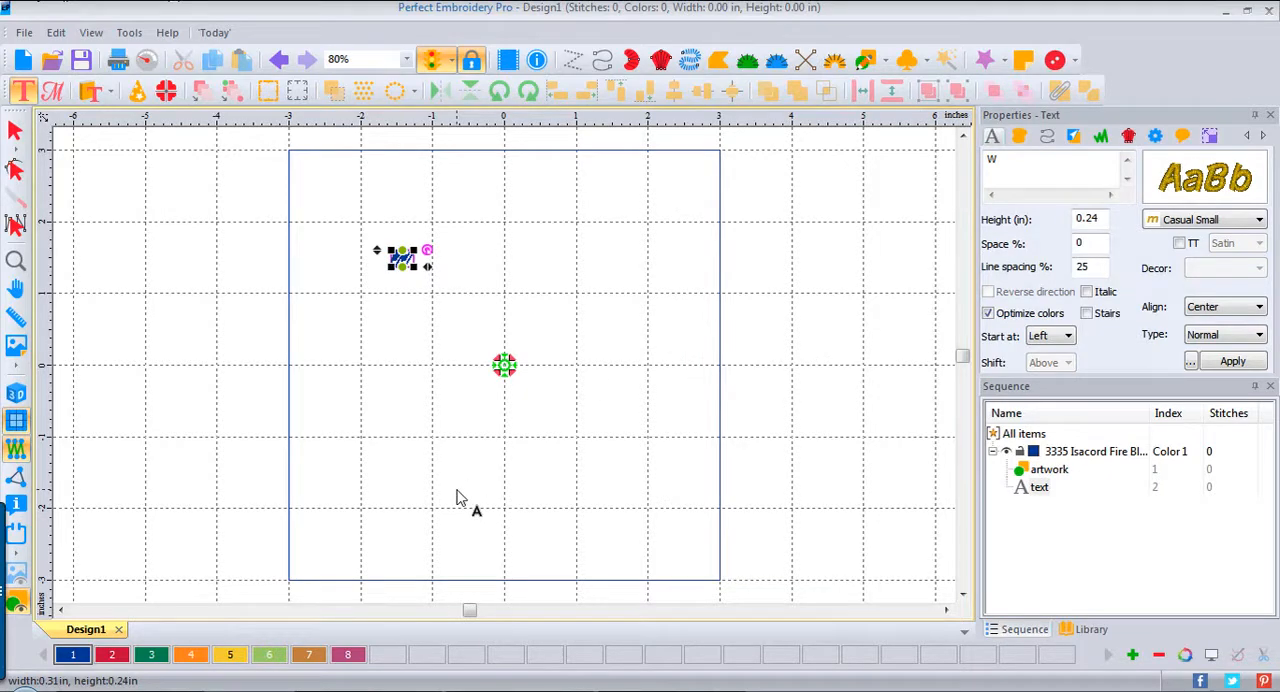
Step: Change the letter W to the Arial Central Run font with a height of 0.8 inches
{"action": "left_click", "coordinate": [1259, 220]}
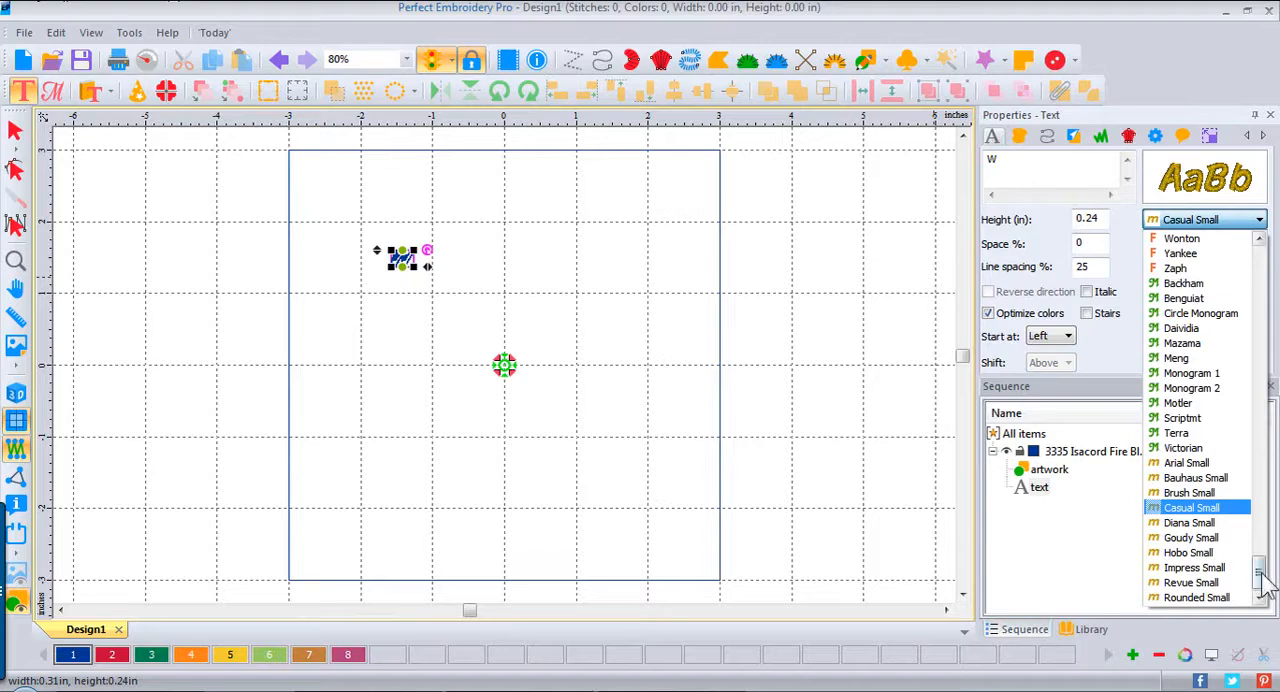
{"action": "left_click_drag", "start_coordinate": [1259, 585], "coordinate": [1277, 265]}
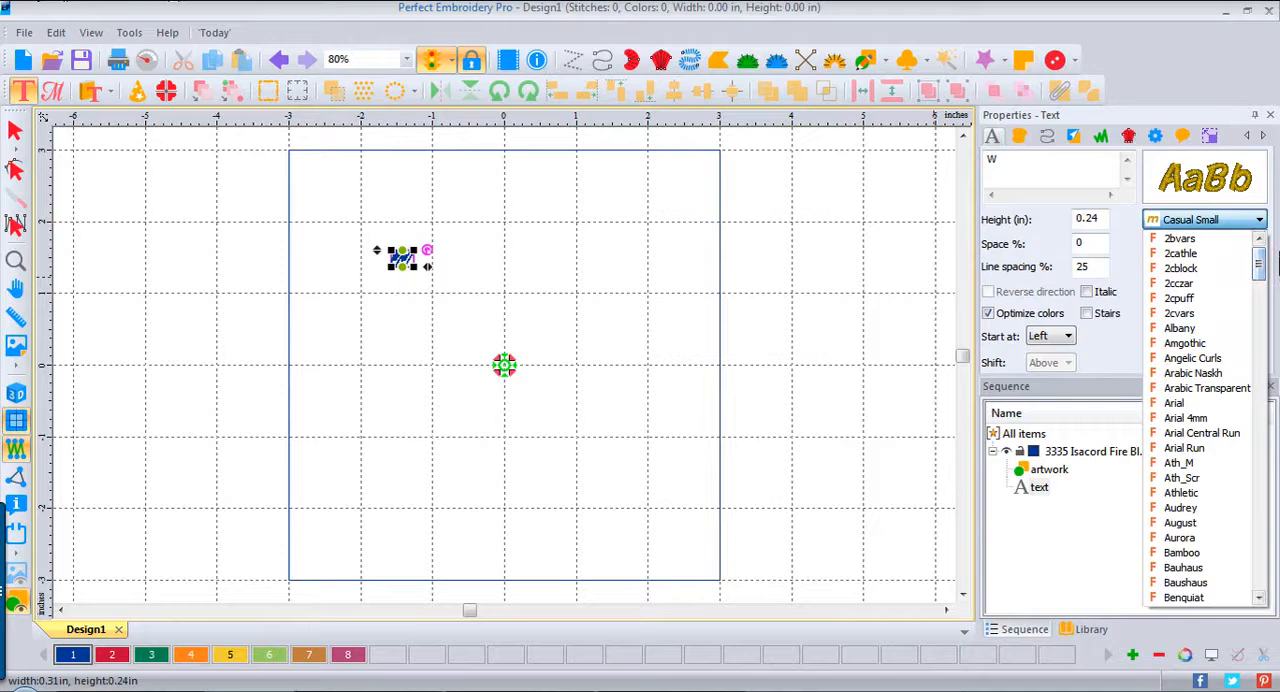
{"action": "left_click", "coordinate": [1218, 437]}
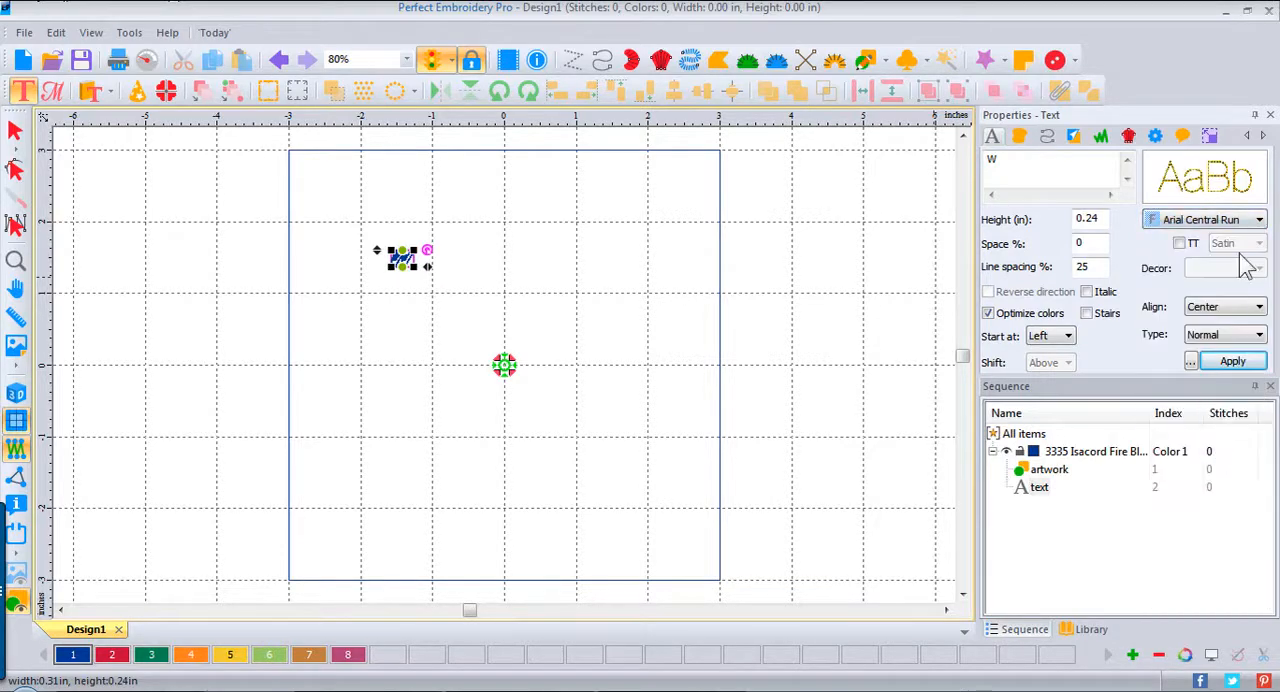
{"action": "left_click", "coordinate": [1094, 219]}
{"action": "left_click_drag", "start_coordinate": [1094, 219], "coordinate": [1026, 217]}
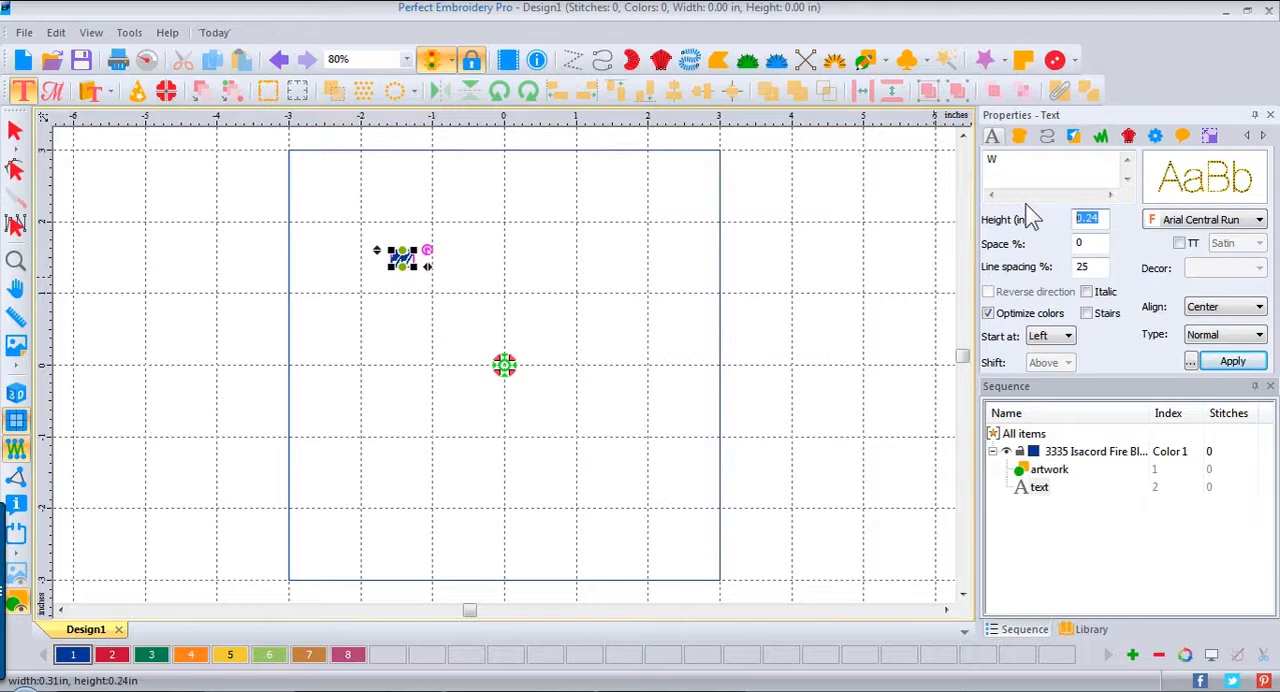
{"action": "type", "text": ".8"}
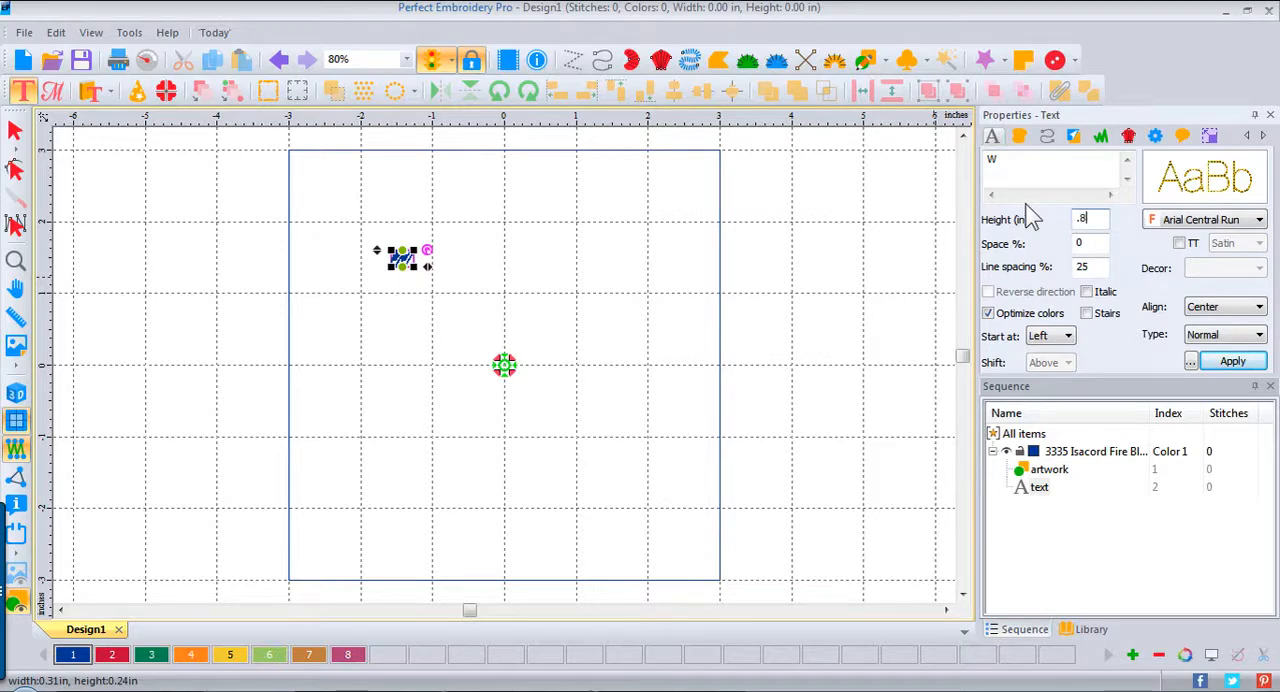
{"action": "left_click", "coordinate": [1233, 361]}
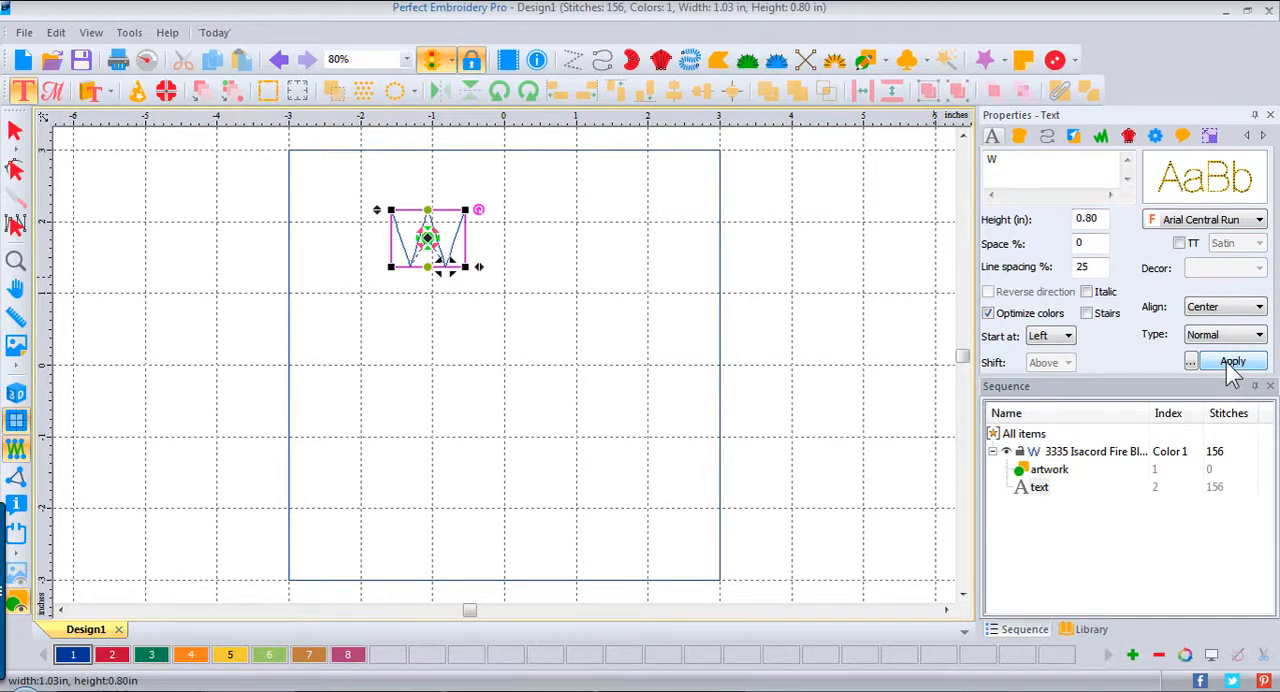
{"action": "left_click", "coordinate": [581, 325]}
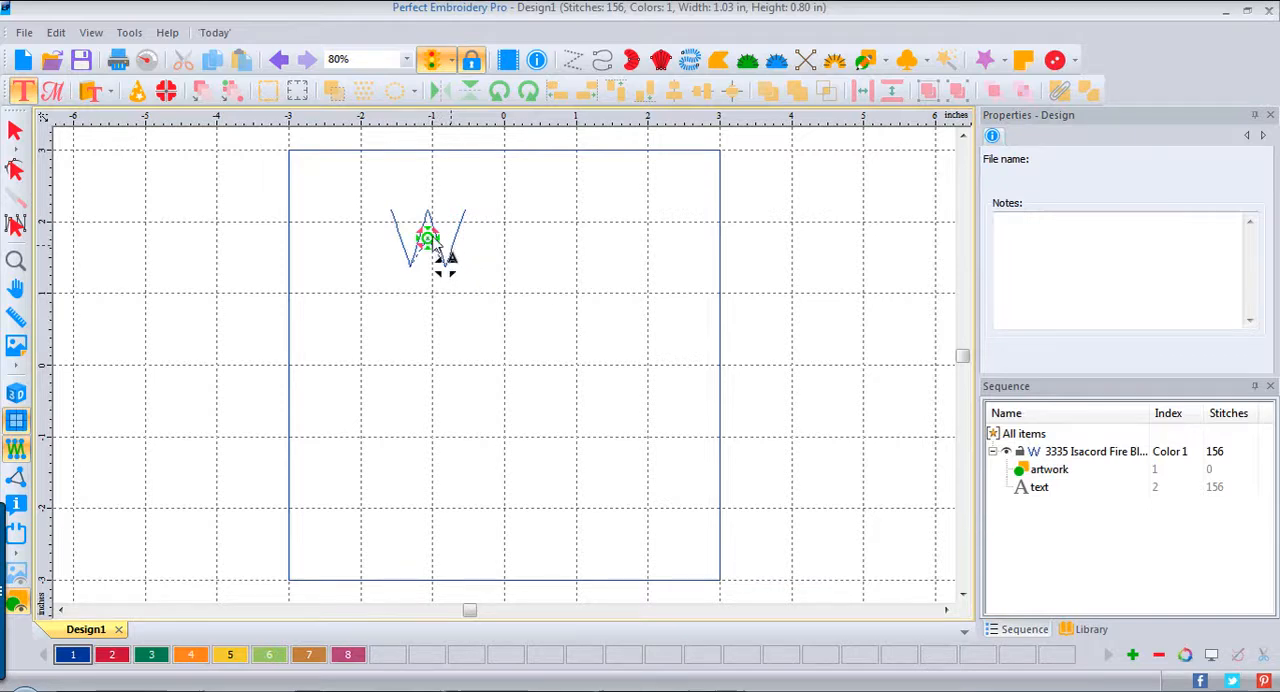
Step: Move the W into the square's top-left grid cell and scale it to about 0.92 by 0.90 inches to fit
{"action": "left_click", "coordinate": [15, 128]}
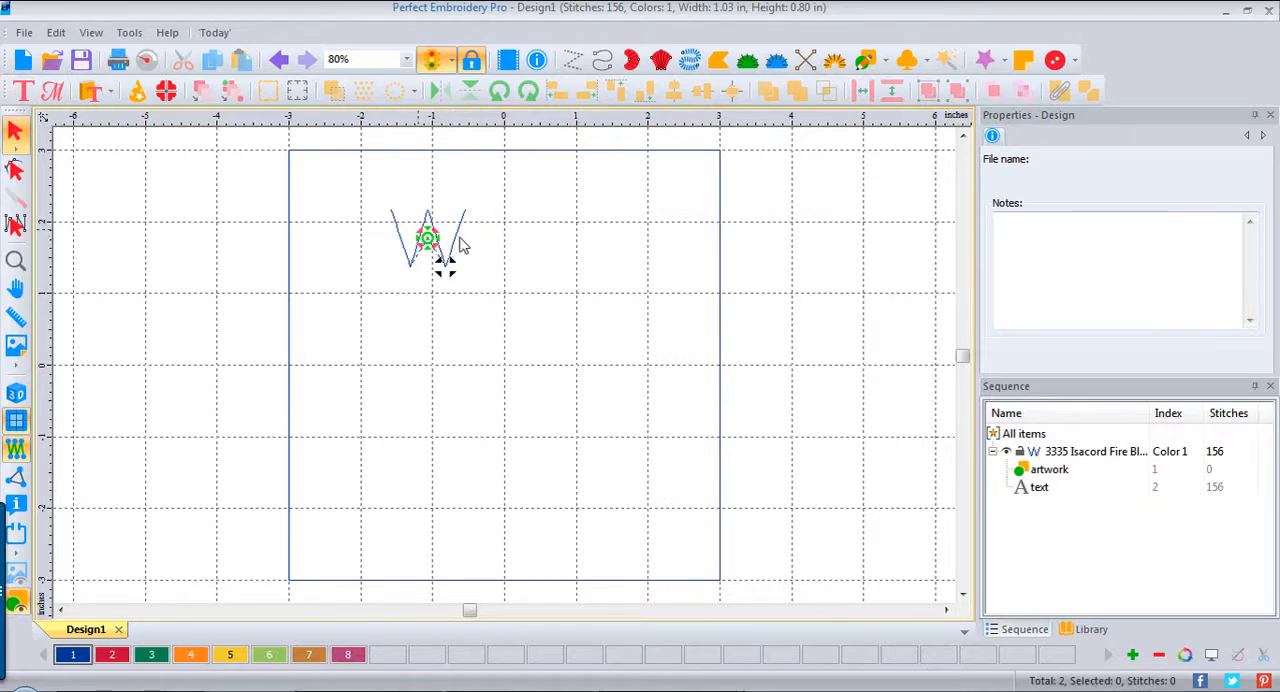
{"action": "left_click", "coordinate": [450, 255]}
{"action": "mouse_move", "coordinate": [436, 245]}
{"action": "left_mouse_down"}
{"action": "mouse_move", "coordinate": [341, 190]}
{"action": "mouse_move", "coordinate": [329, 221]}
{"action": "mouse_move", "coordinate": [361, 187]}
{"action": "left_mouse_up"}
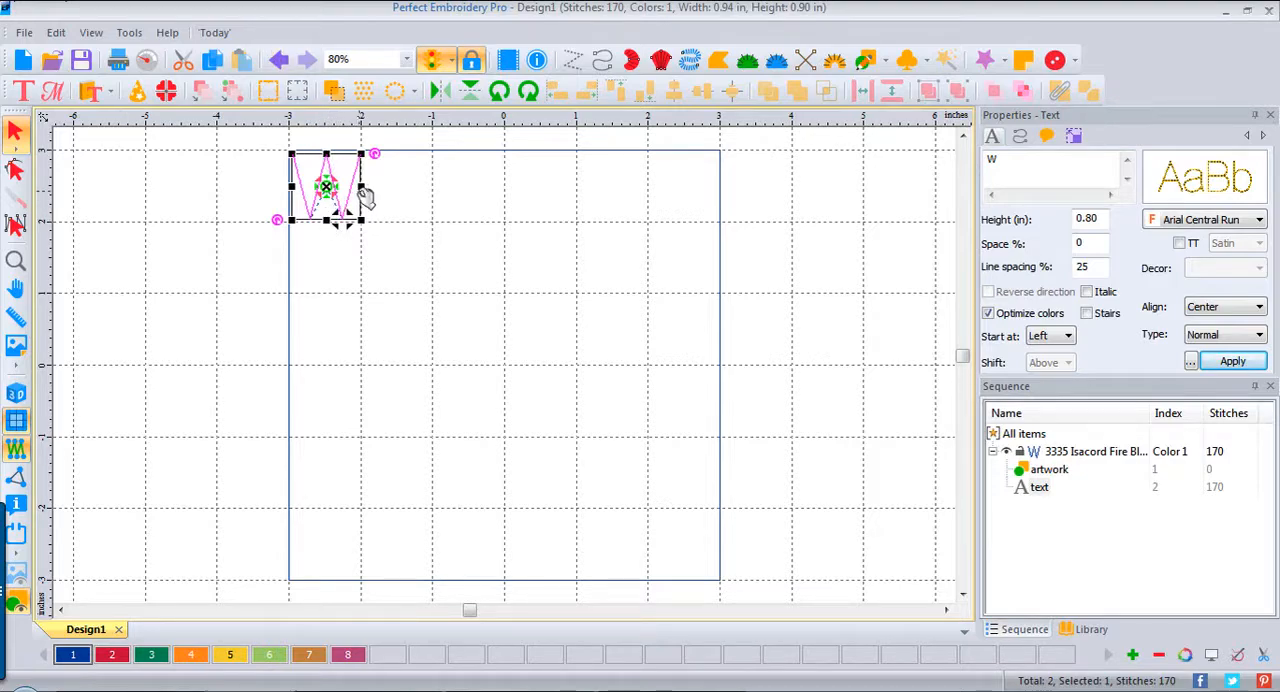
{"action": "left_click_drag", "start_coordinate": [360, 187], "coordinate": [359, 187]}
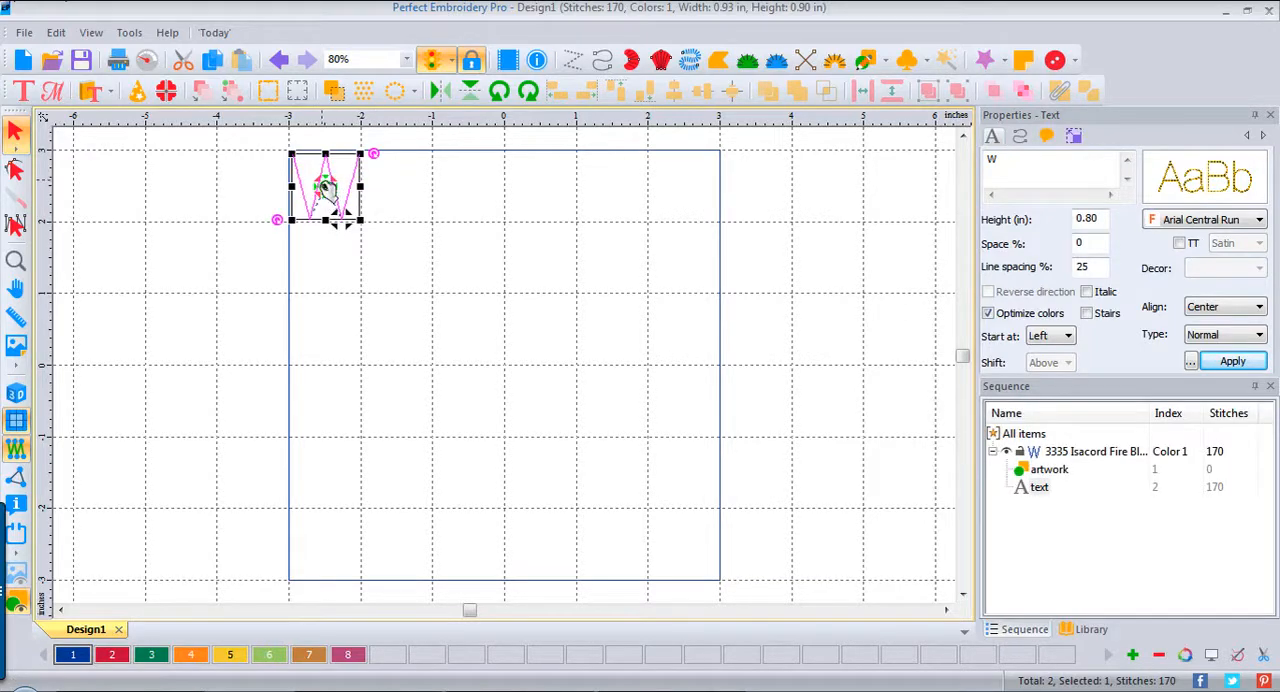
{"action": "left_click_drag", "start_coordinate": [333, 200], "coordinate": [341, 221]}
{"action": "left_click", "coordinate": [395, 280]}
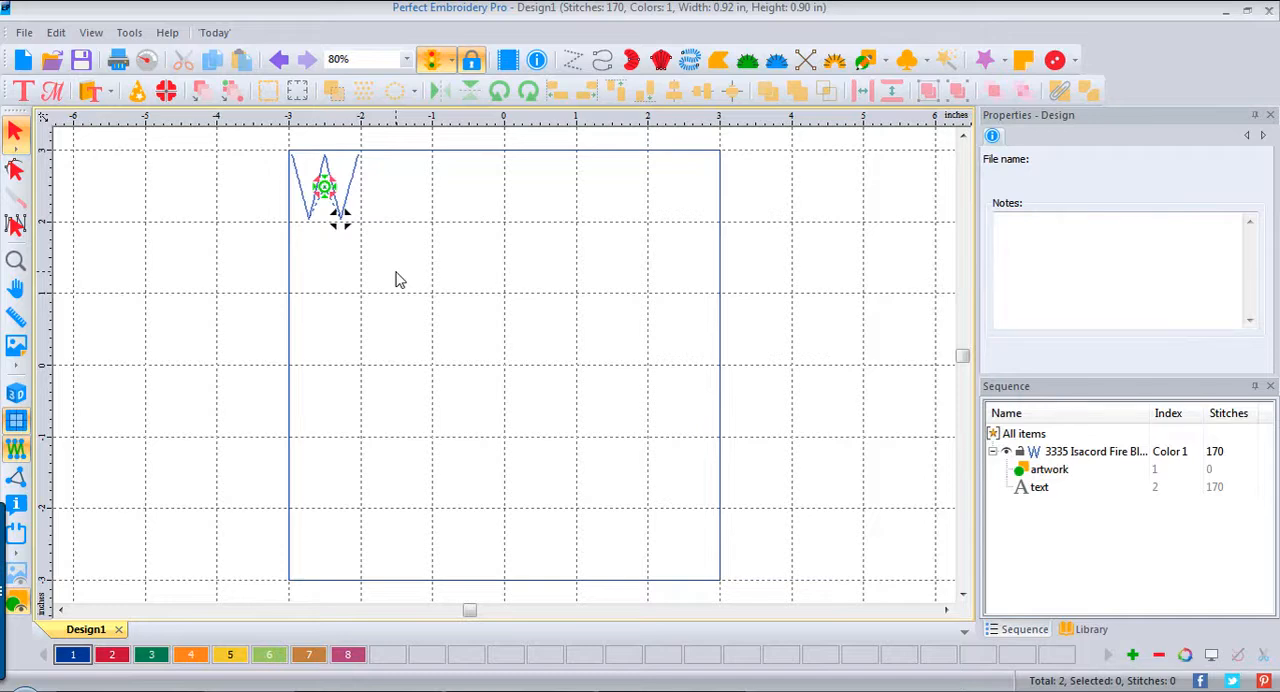
Step: Repeat the W 3 across and 6 down, spaced 1 inch horizontally and vertically between centers
{"action": "left_click", "coordinate": [329, 200]}
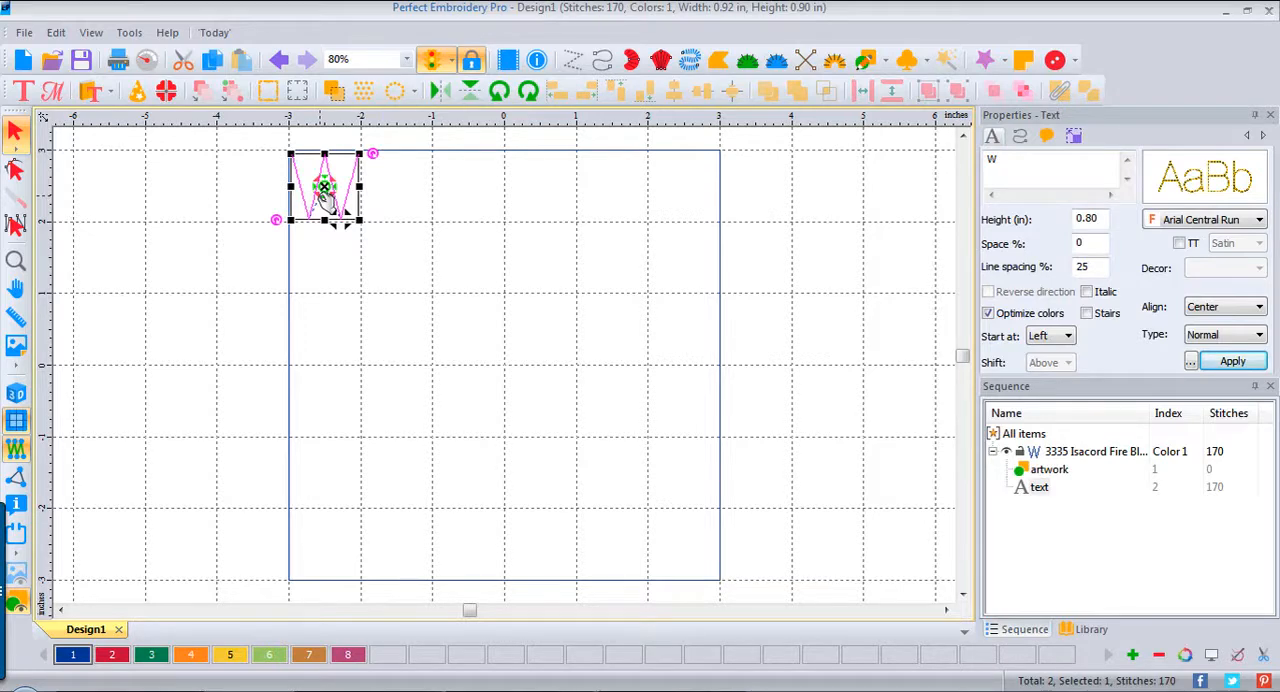
{"action": "left_click", "coordinate": [364, 92]}
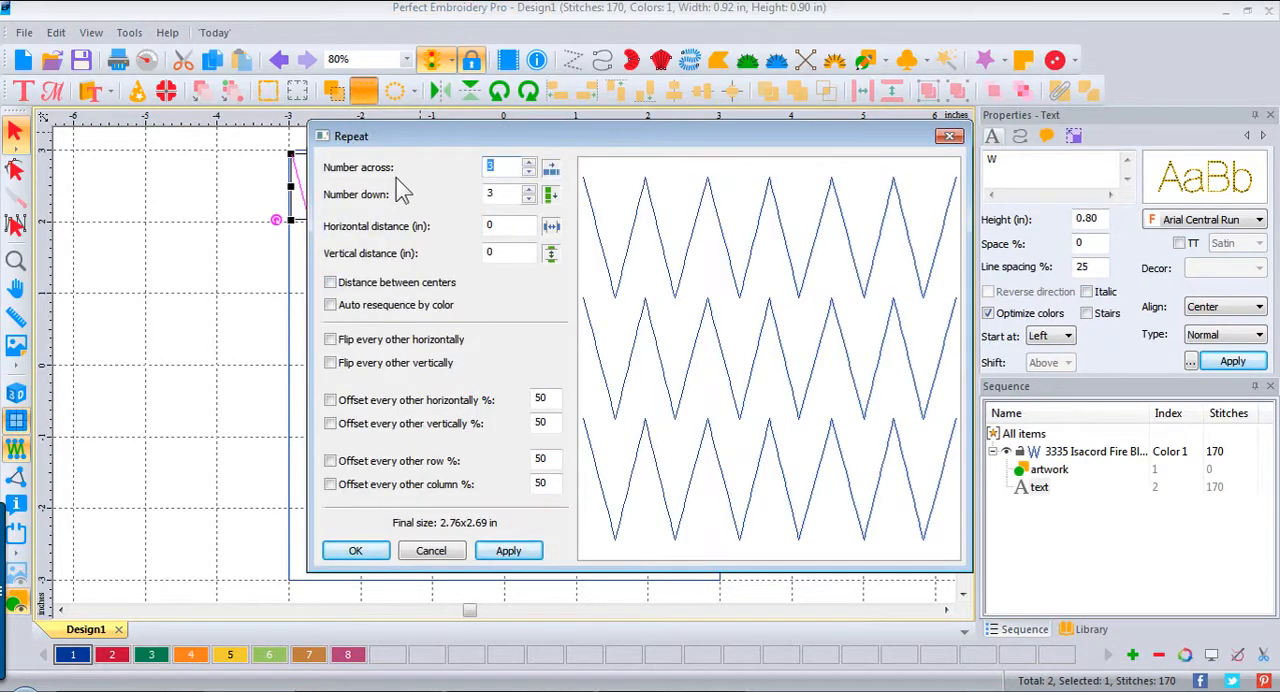
{"action": "left_click", "coordinate": [503, 196]}
{"action": "type", "text": "6"}
{"action": "left_click", "coordinate": [516, 226]}
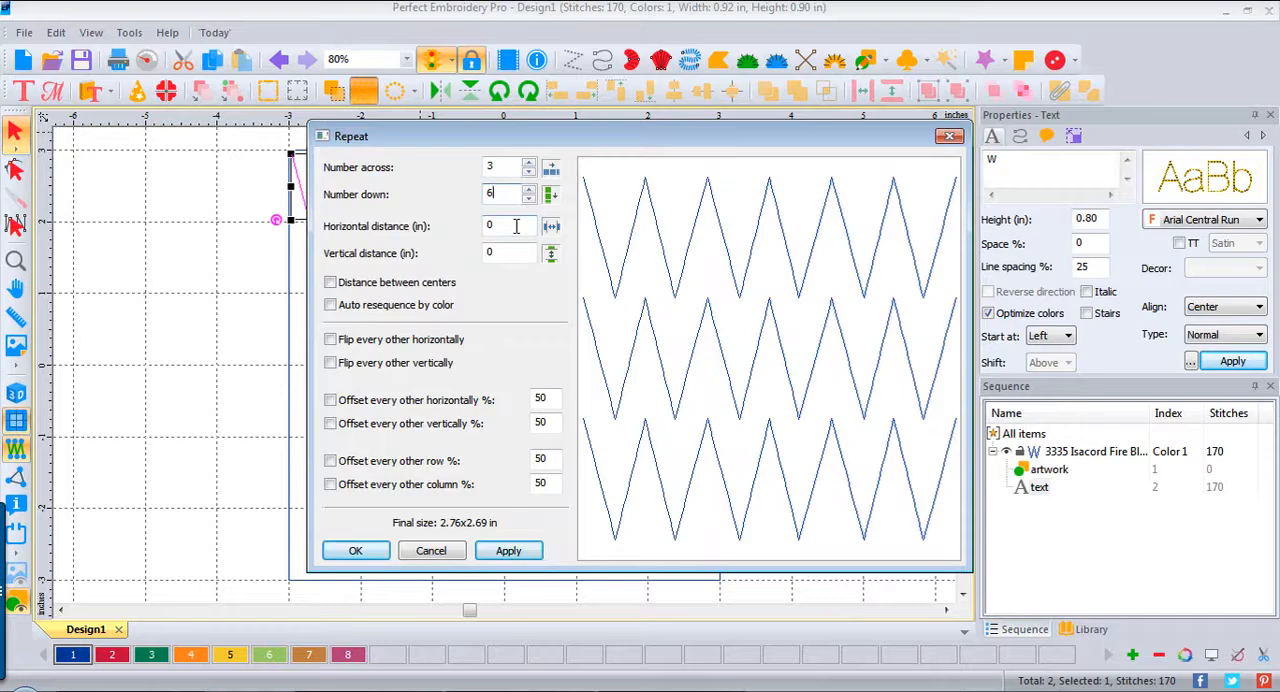
{"action": "left_click", "coordinate": [330, 282]}
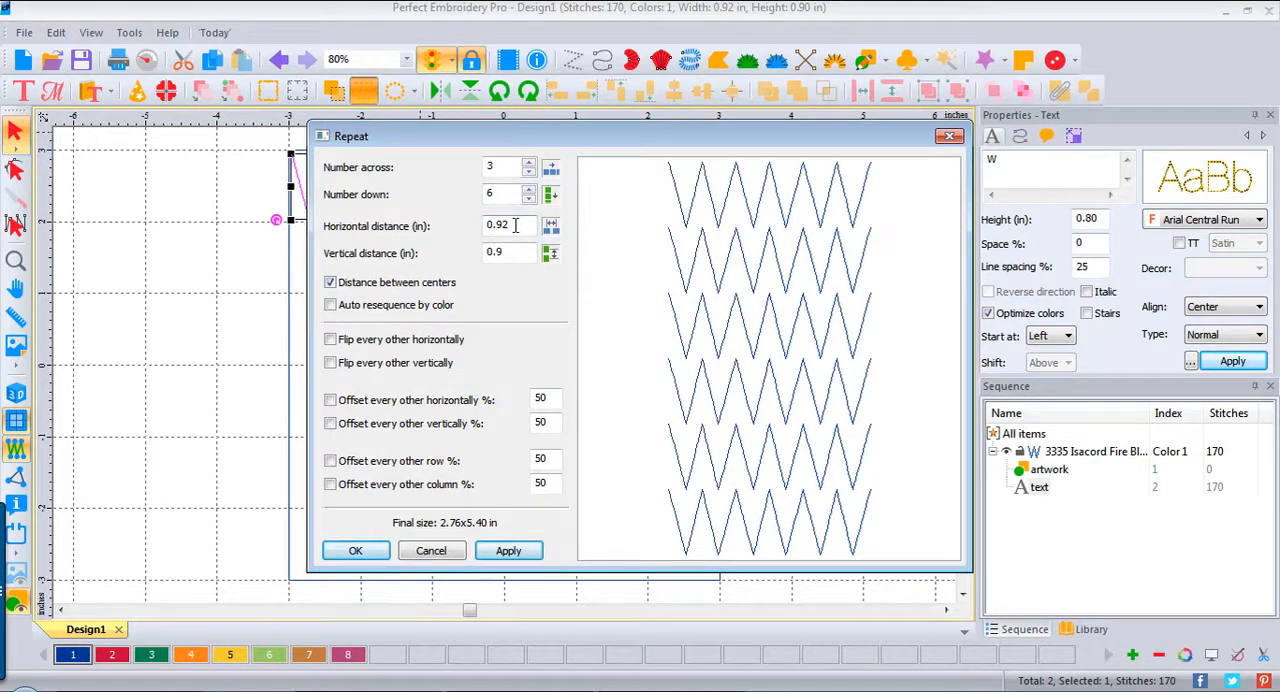
{"action": "left_click_drag", "start_coordinate": [516, 226], "coordinate": [484, 222]}
{"action": "type", "text": "1"}
{"action": "left_click_drag", "start_coordinate": [516, 252], "coordinate": [458, 254]}
{"action": "type", "text": "1"}
{"action": "left_click", "coordinate": [515, 553]}
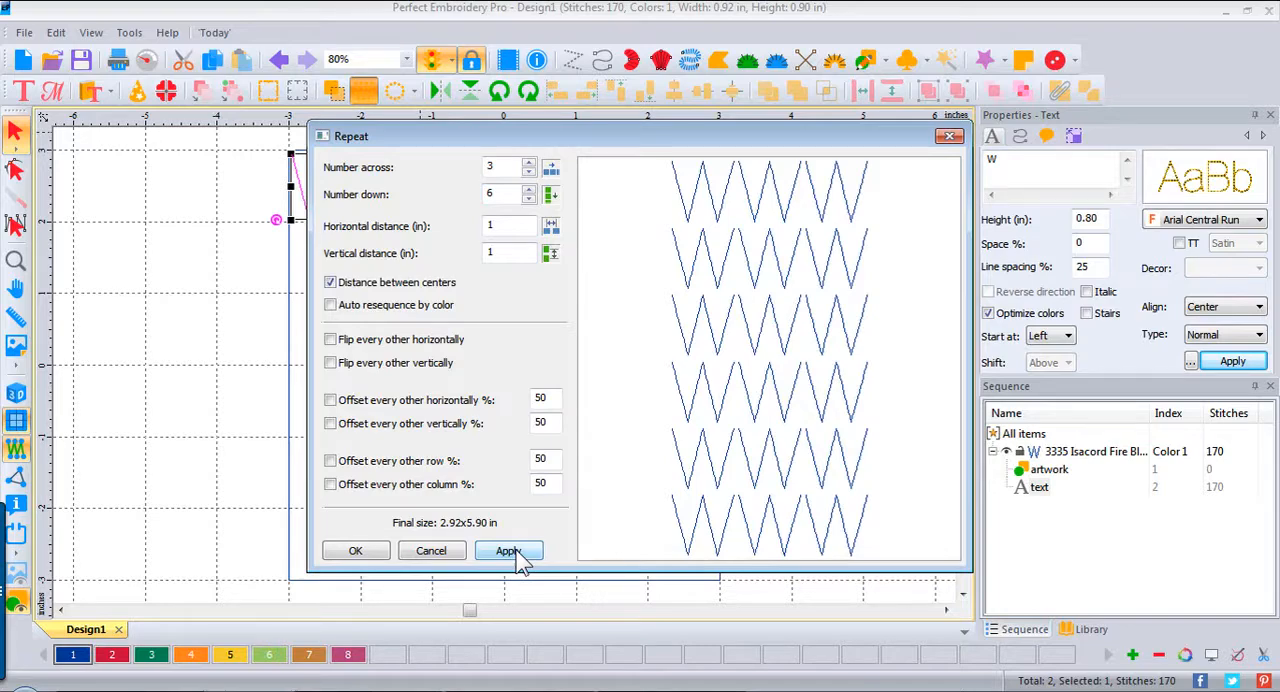
{"action": "left_click", "coordinate": [360, 555]}
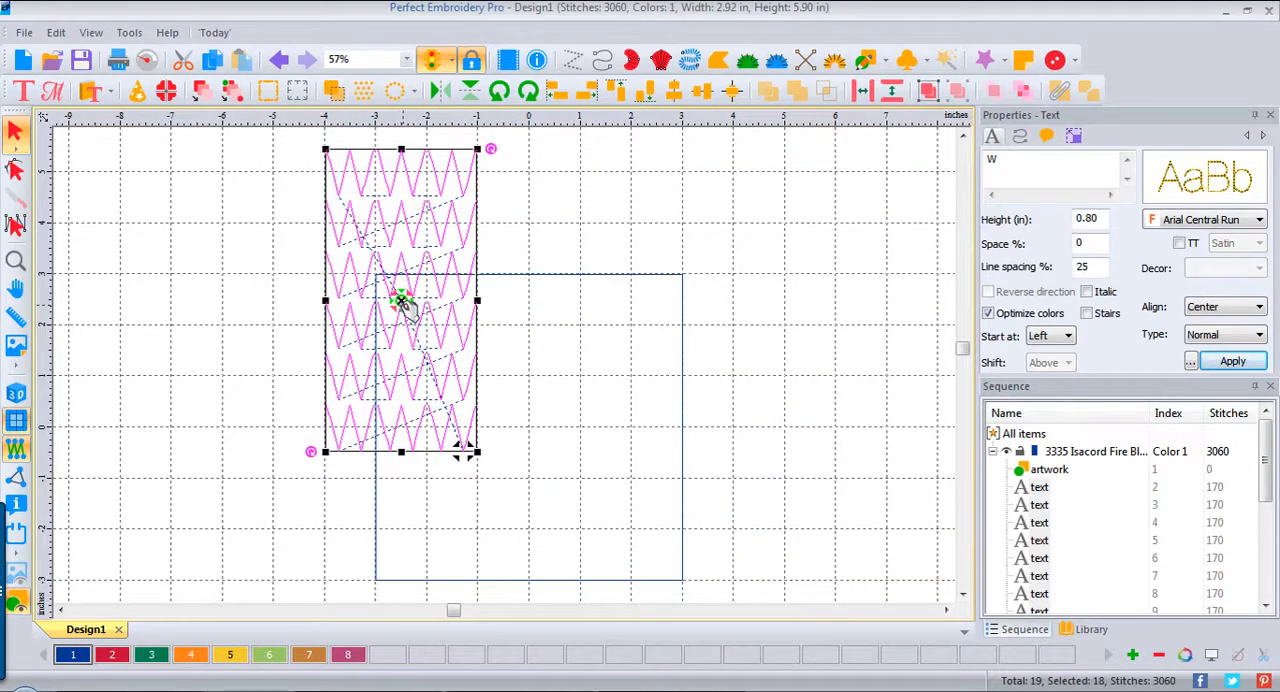
Step: Move the block of W copies into the left half of the square and center the origin
{"action": "left_click_drag", "start_coordinate": [403, 297], "coordinate": [460, 436]}
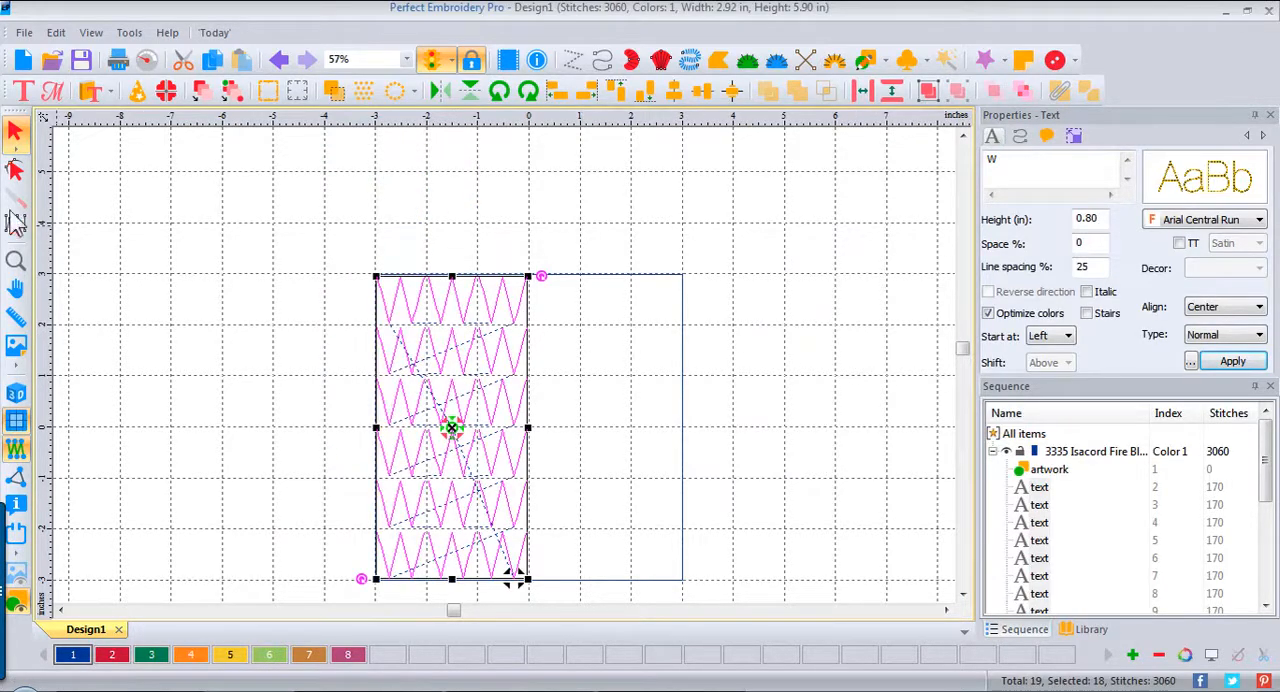
{"action": "right_click", "coordinate": [531, 115]}
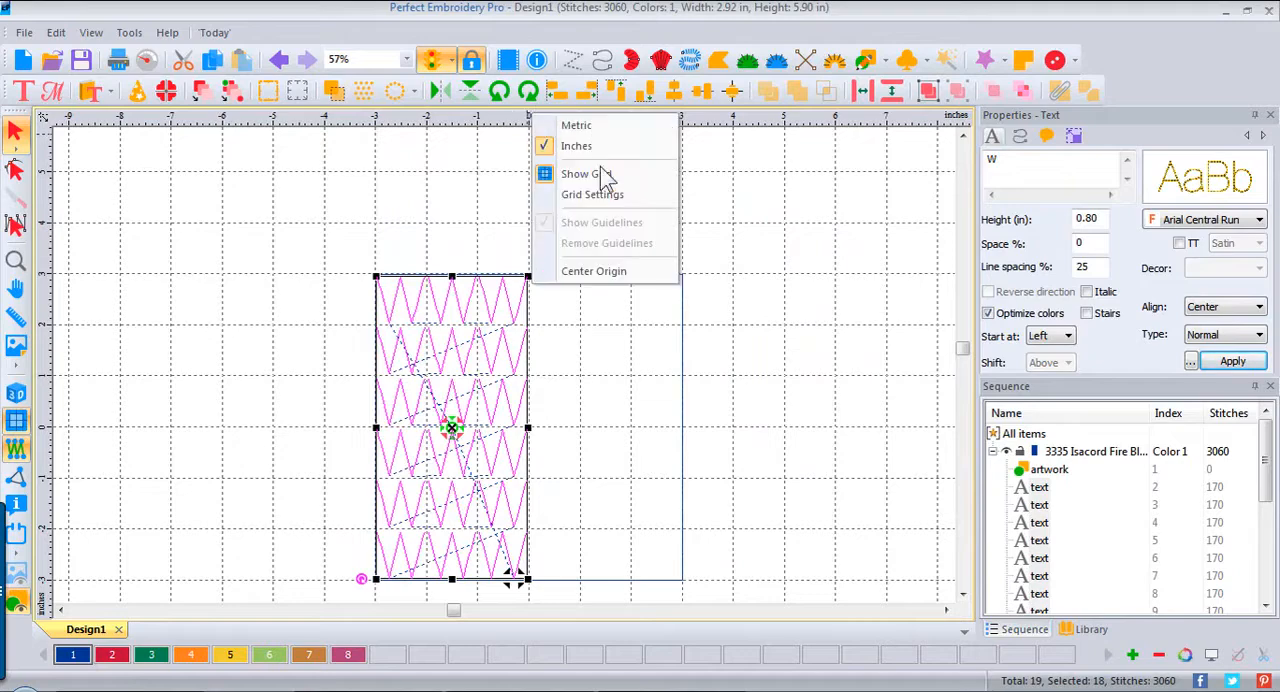
{"action": "left_click", "coordinate": [643, 272]}
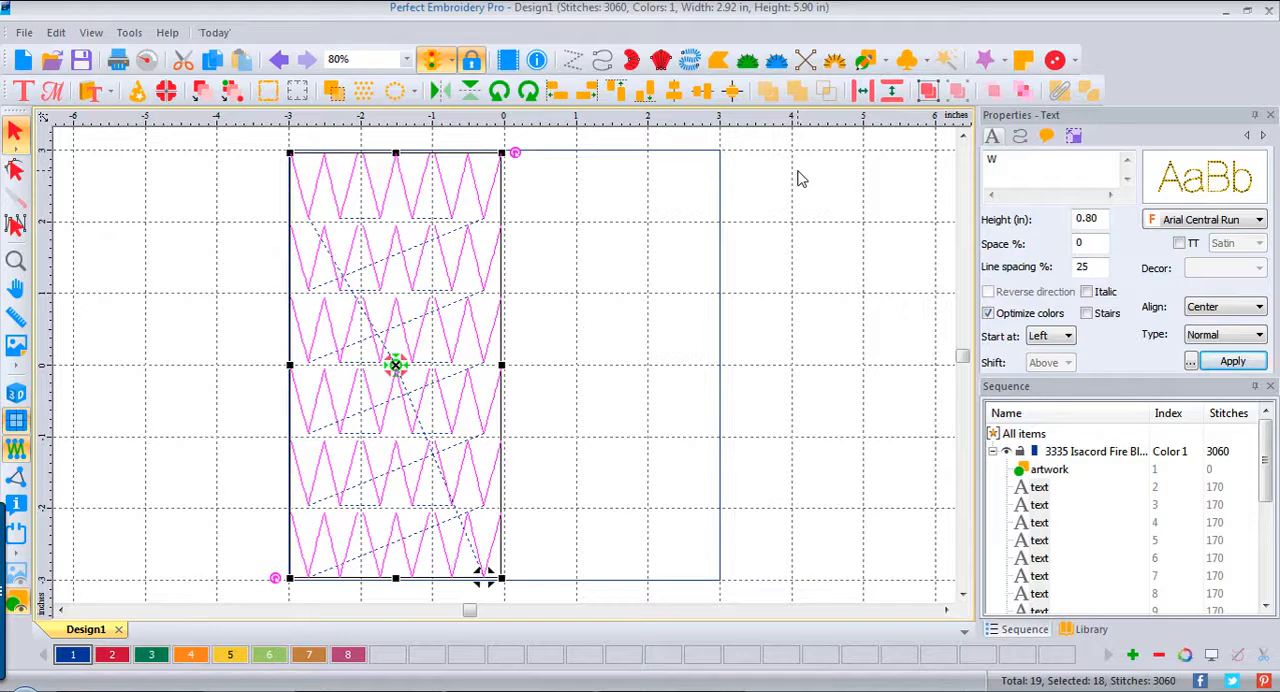
Step: Nudge the W block slightly to the right within its grid cells and turn on the 3D stitch view
{"action": "key", "text": "Right"}
{"action": "key", "text": "Right"}
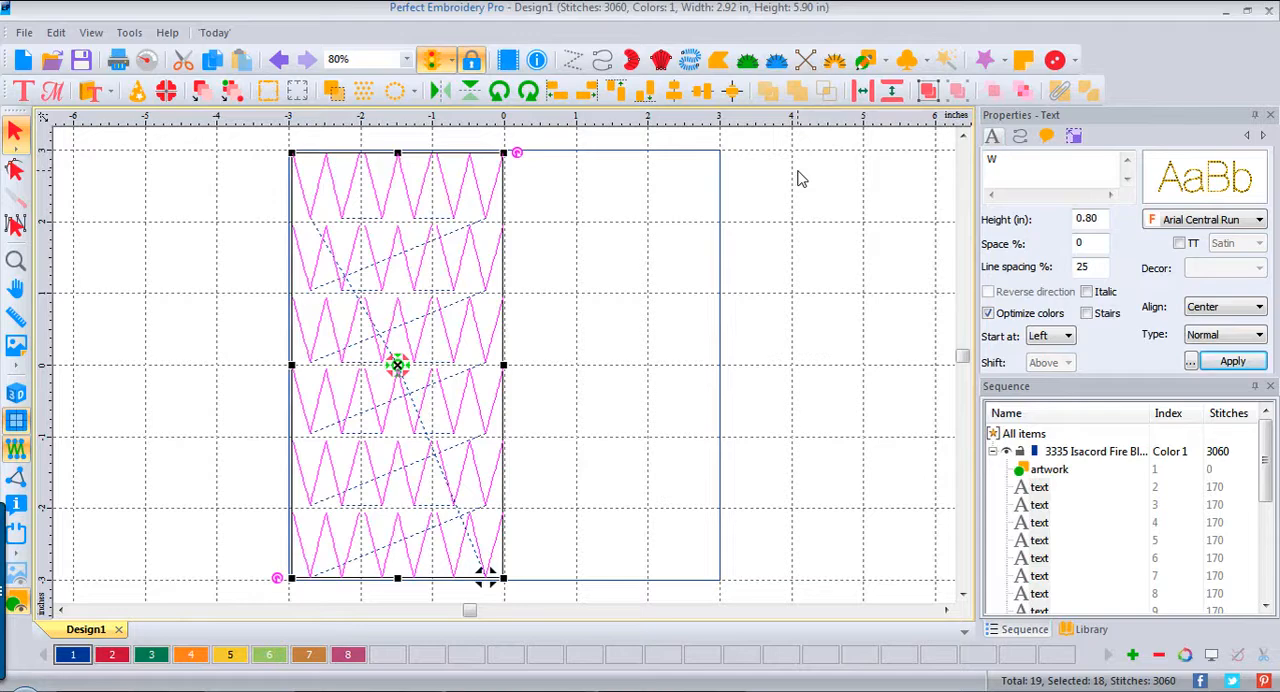
{"action": "left_click", "coordinate": [785, 226]}
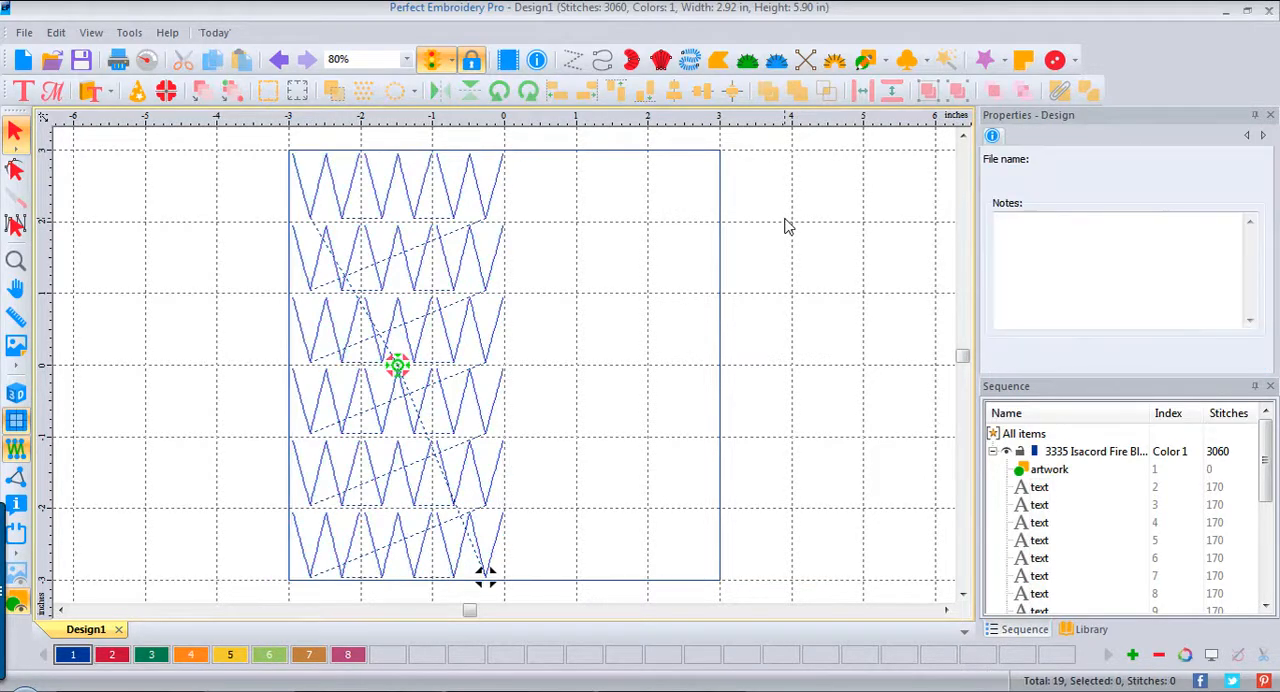
{"action": "left_click", "coordinate": [15, 396]}
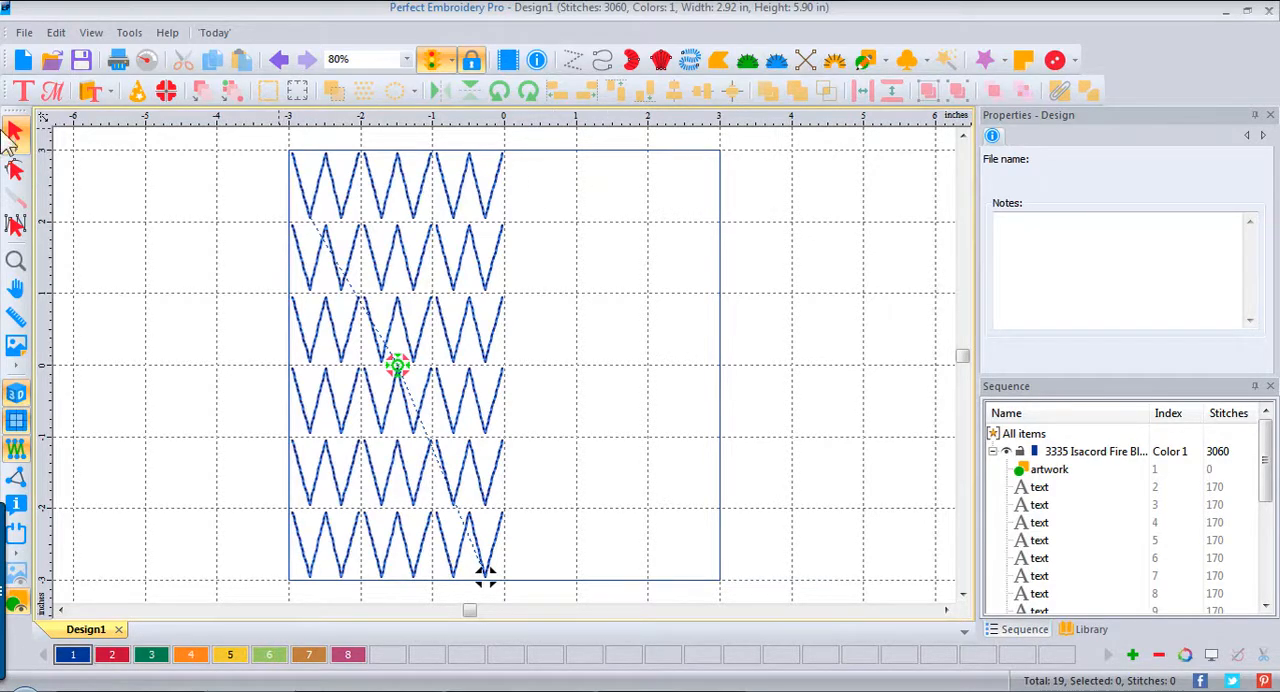
Step: Add a text object with the letter M in the upper-right part of the square, in Arial Central Run
{"action": "left_click", "coordinate": [22, 89]}
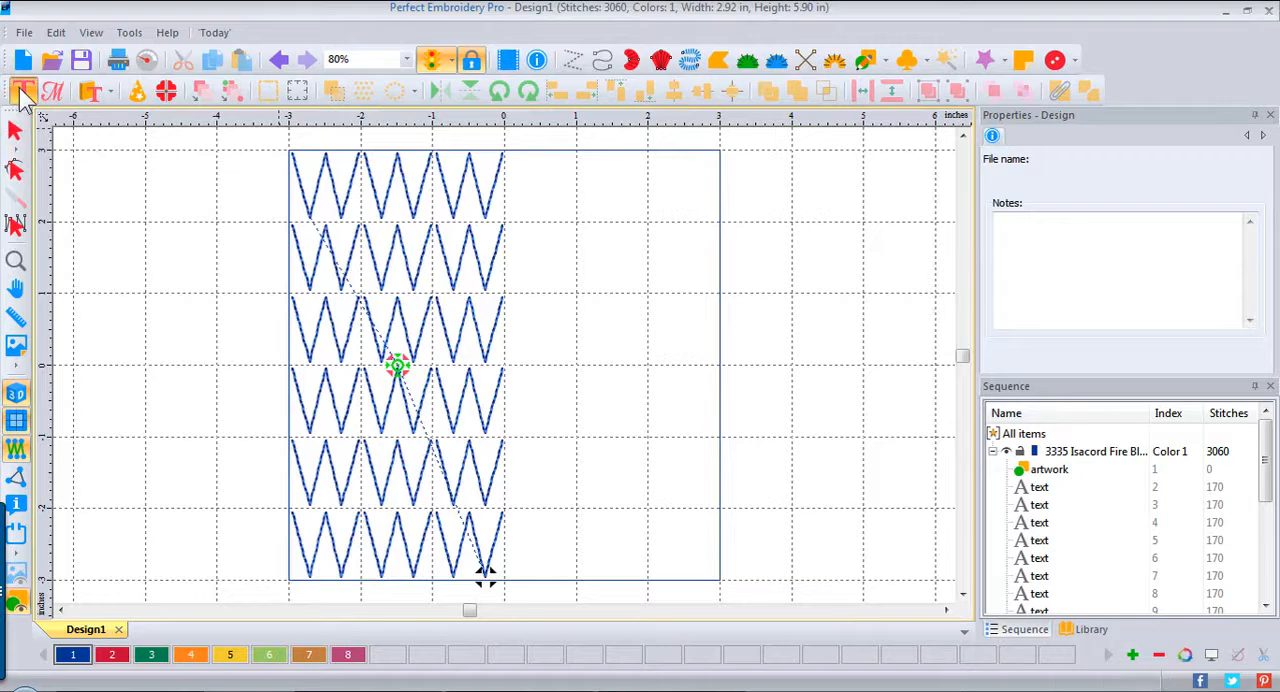
{"action": "left_click", "coordinate": [617, 203]}
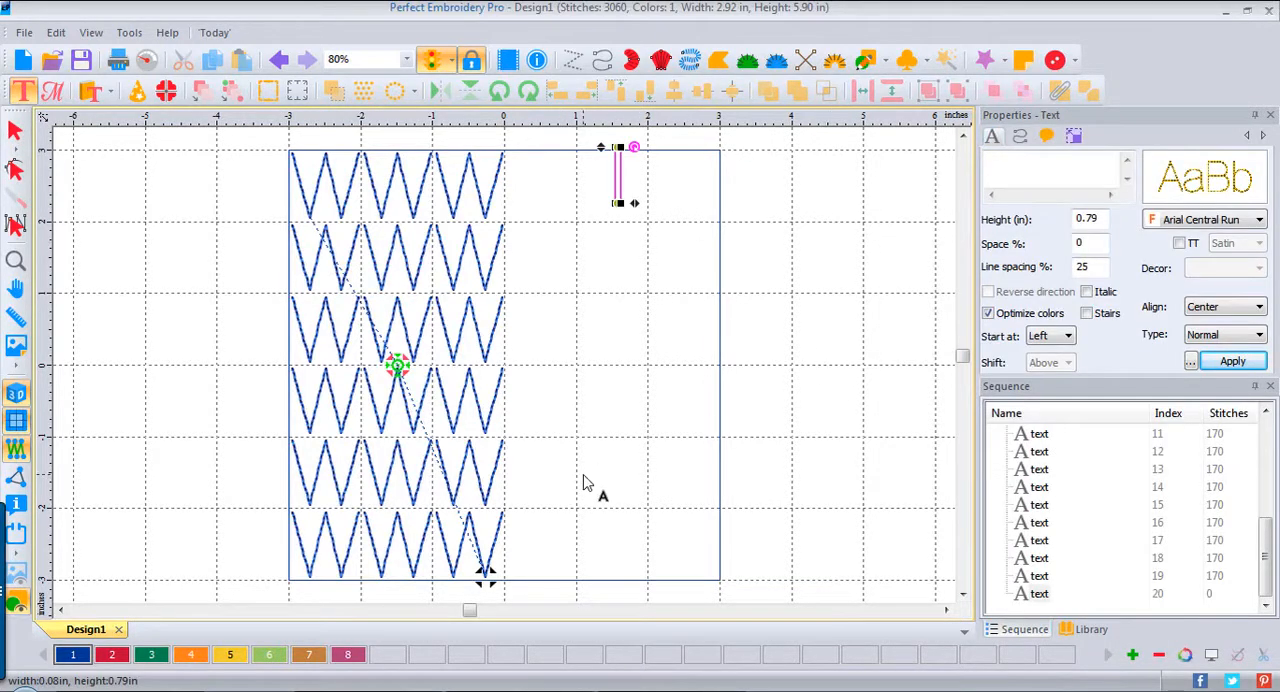
{"action": "type", "text": "M"}
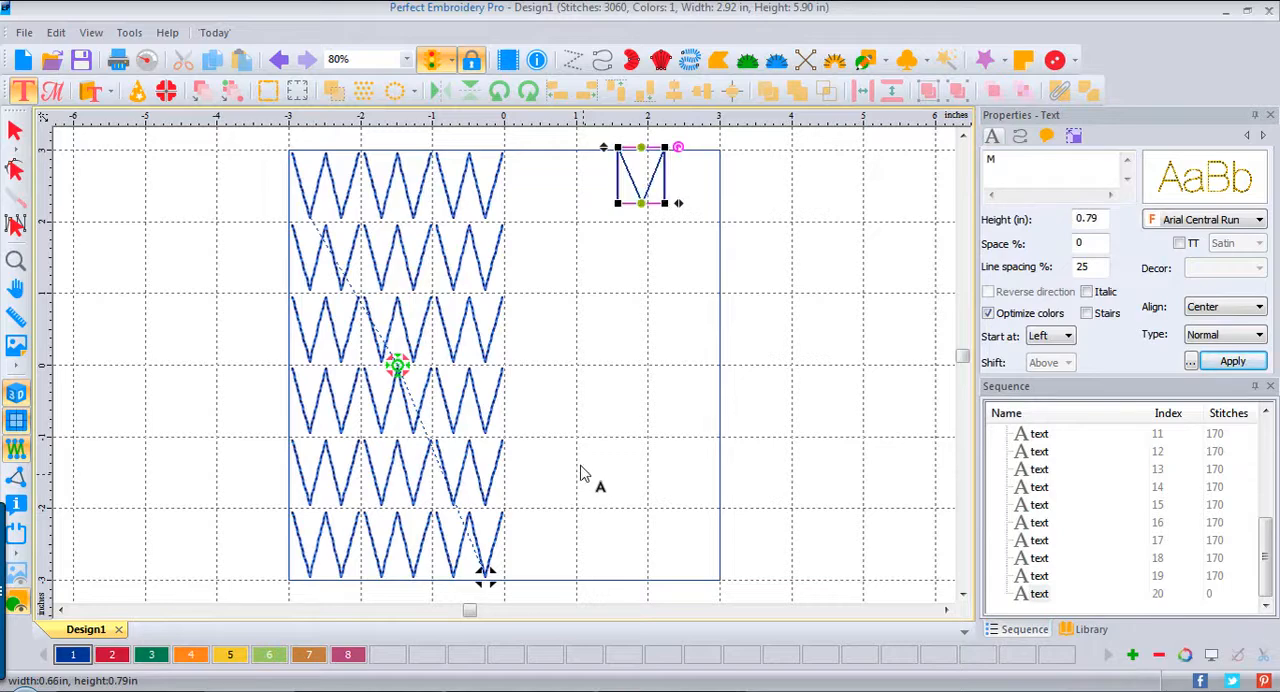
{"action": "left_click", "coordinate": [1245, 364]}
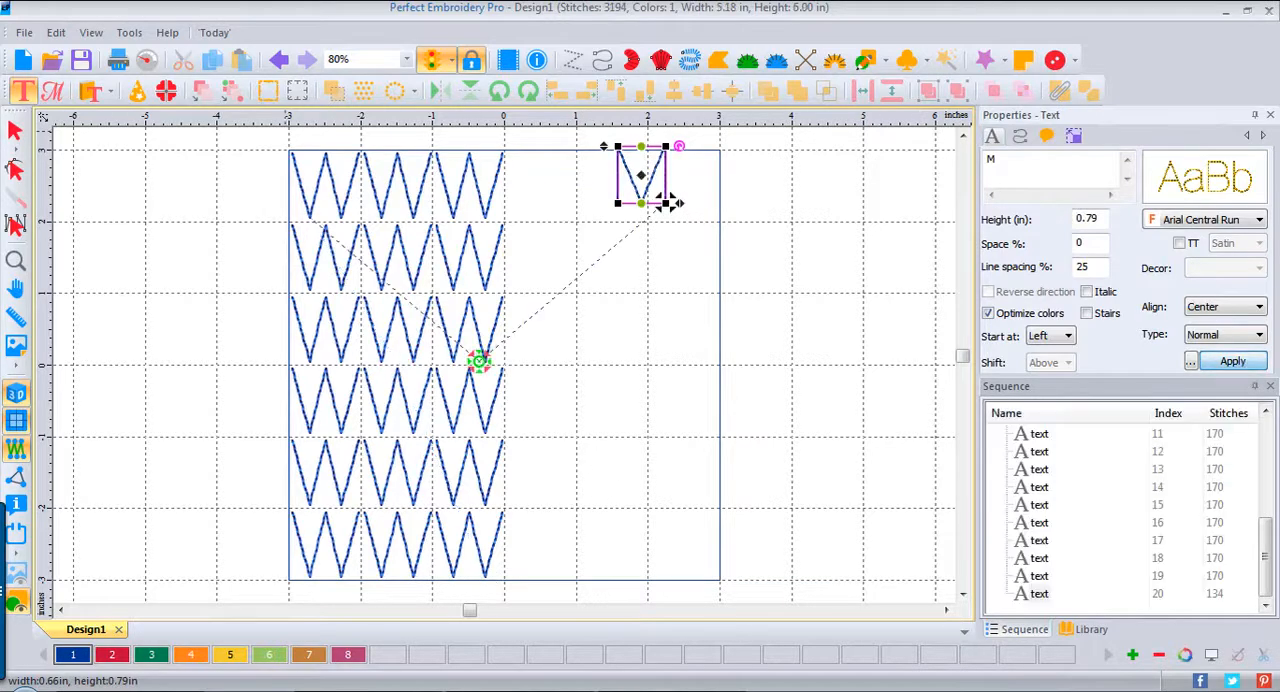
Step: Move the M into the top-row grid cell beside the W block and scale it to about 0.89 by 0.90 inches
{"action": "left_click", "coordinate": [17, 134]}
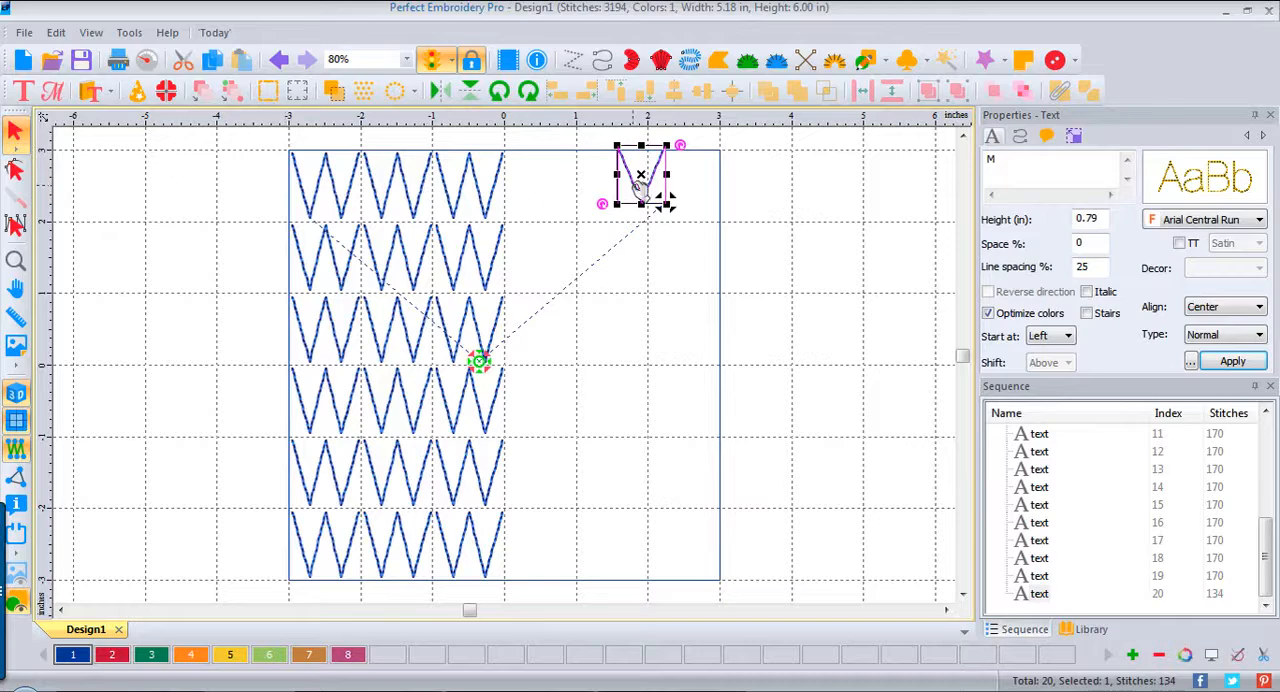
{"action": "left_click_drag", "start_coordinate": [642, 178], "coordinate": [578, 188]}
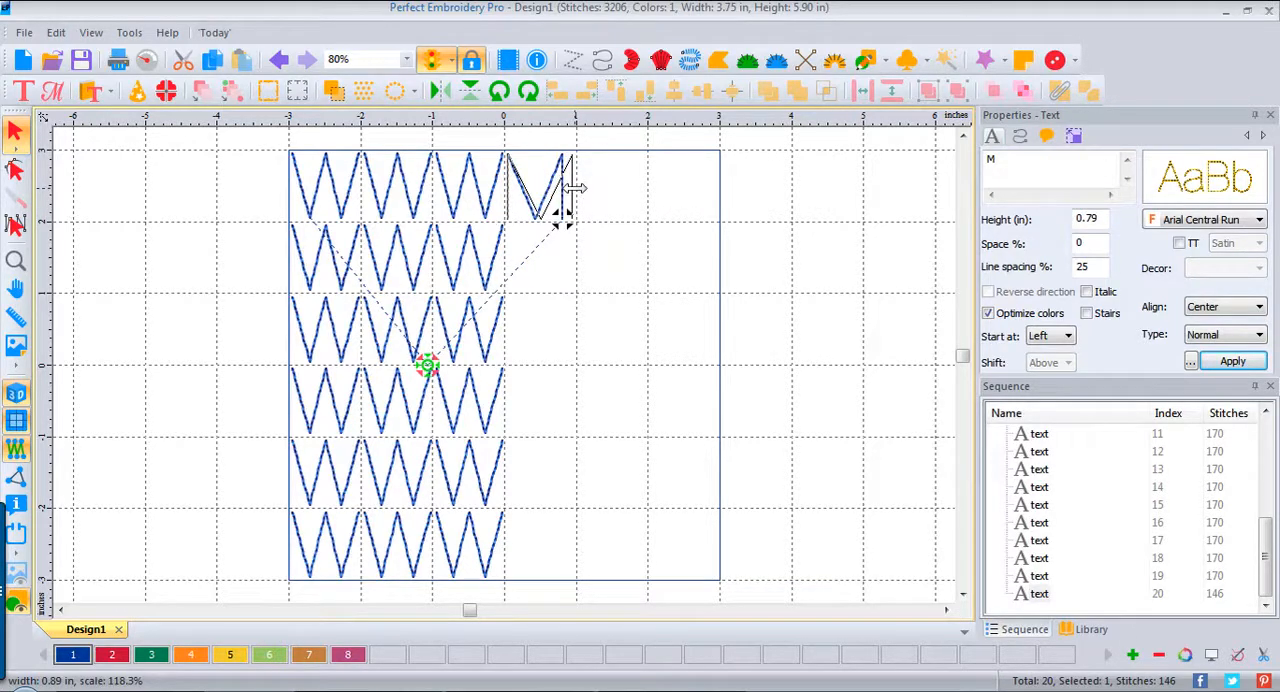
{"action": "left_click", "coordinate": [614, 273]}
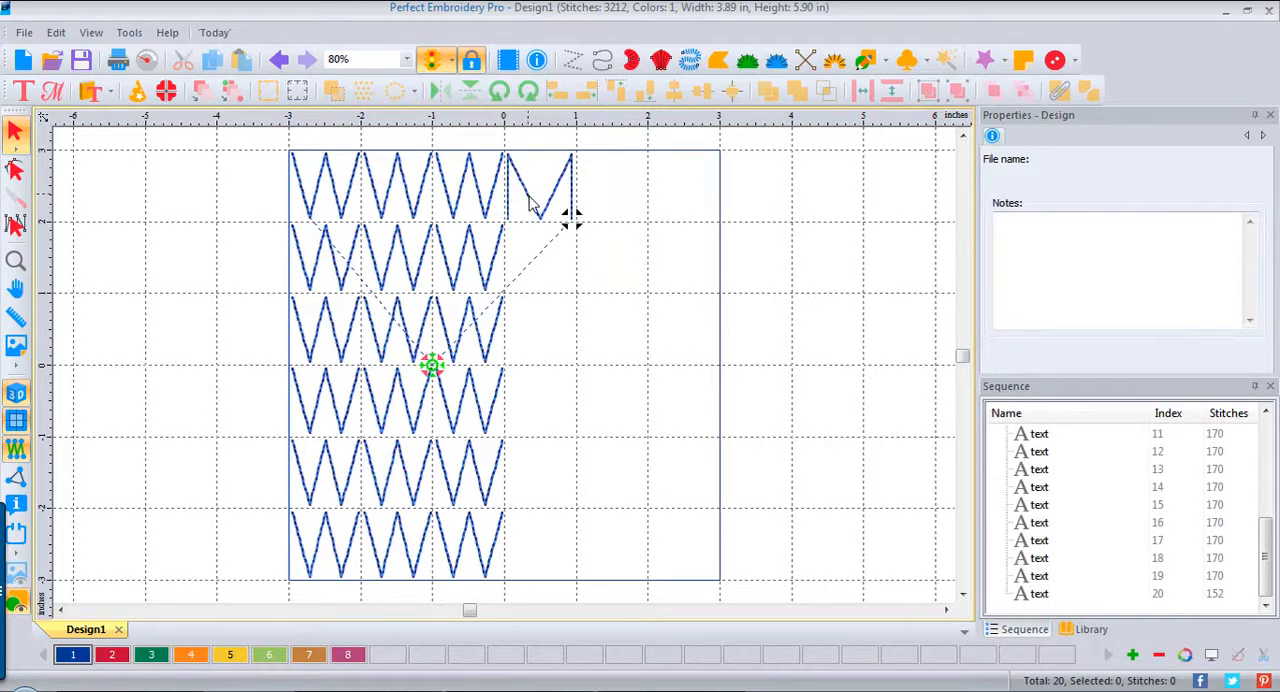
Step: Start a Repeat of the M with 3 copies across and 6 down
{"action": "left_click", "coordinate": [548, 222]}
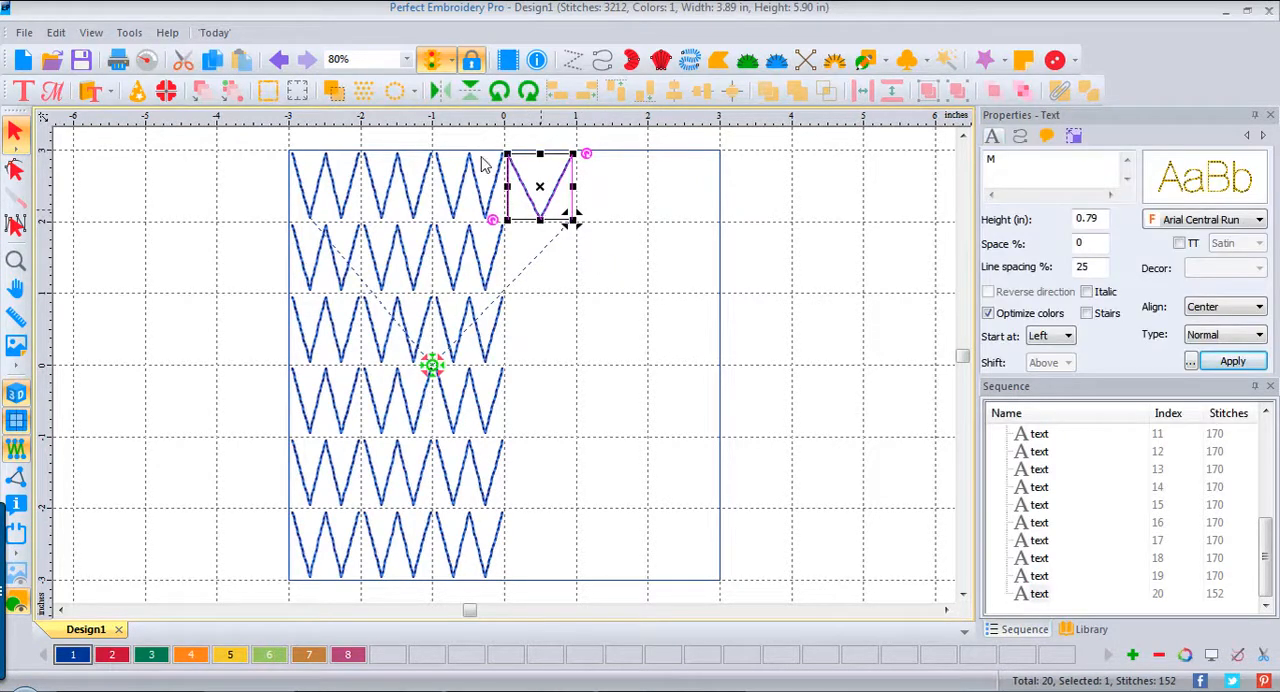
{"action": "left_click", "coordinate": [362, 90]}
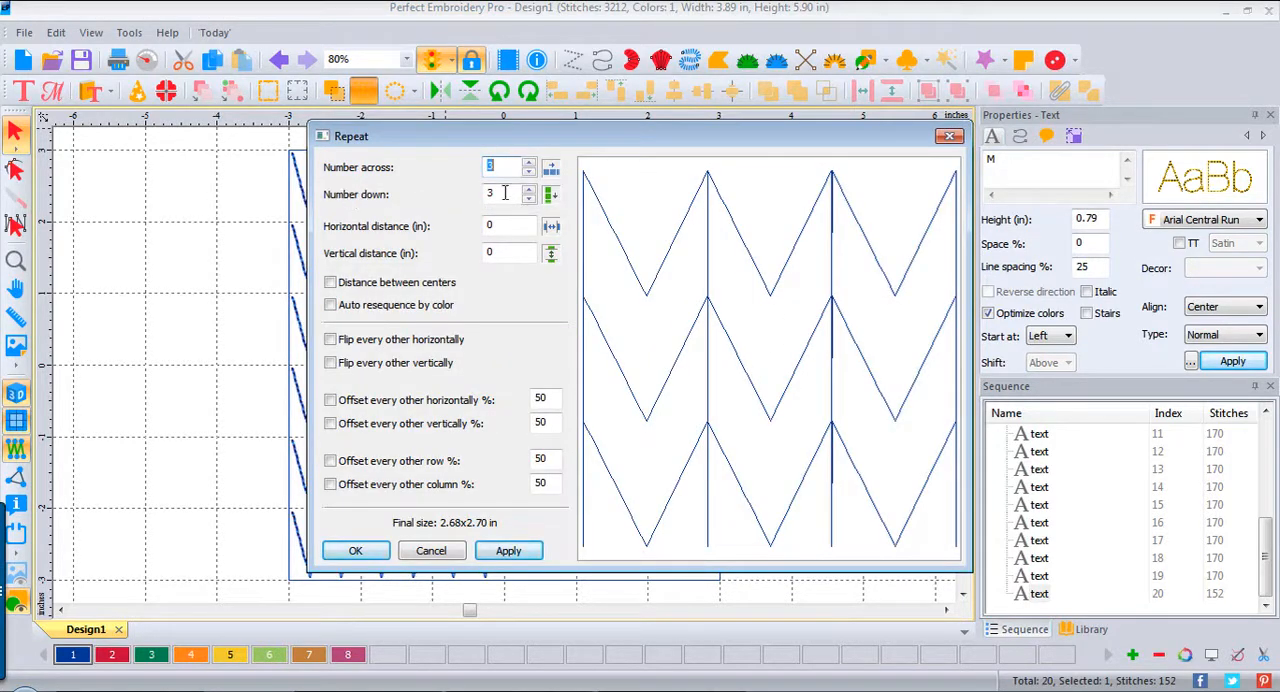
{"action": "key", "text": "Tab"}
{"action": "type", "text": "6"}
Step: Try spacing the M copies with horizontal and vertical distances of 1 inch
{"action": "double_click", "coordinate": [512, 230]}
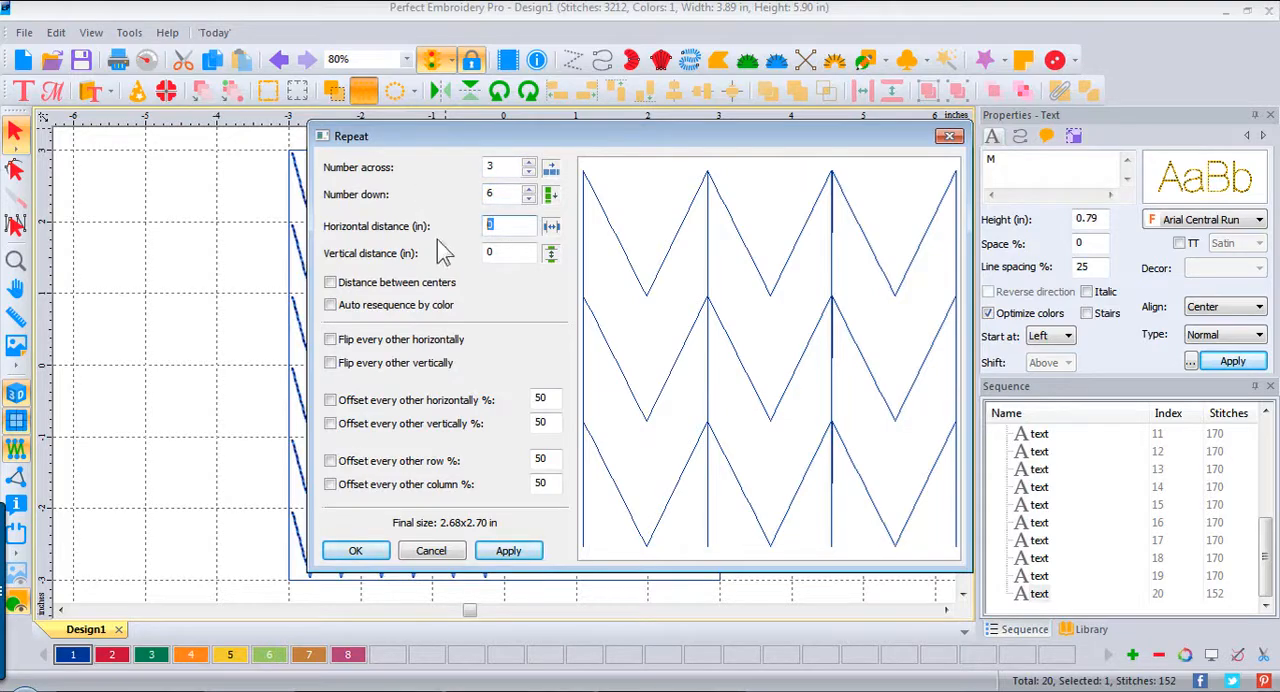
{"action": "type", "text": "1"}
{"action": "left_click", "coordinate": [514, 248]}
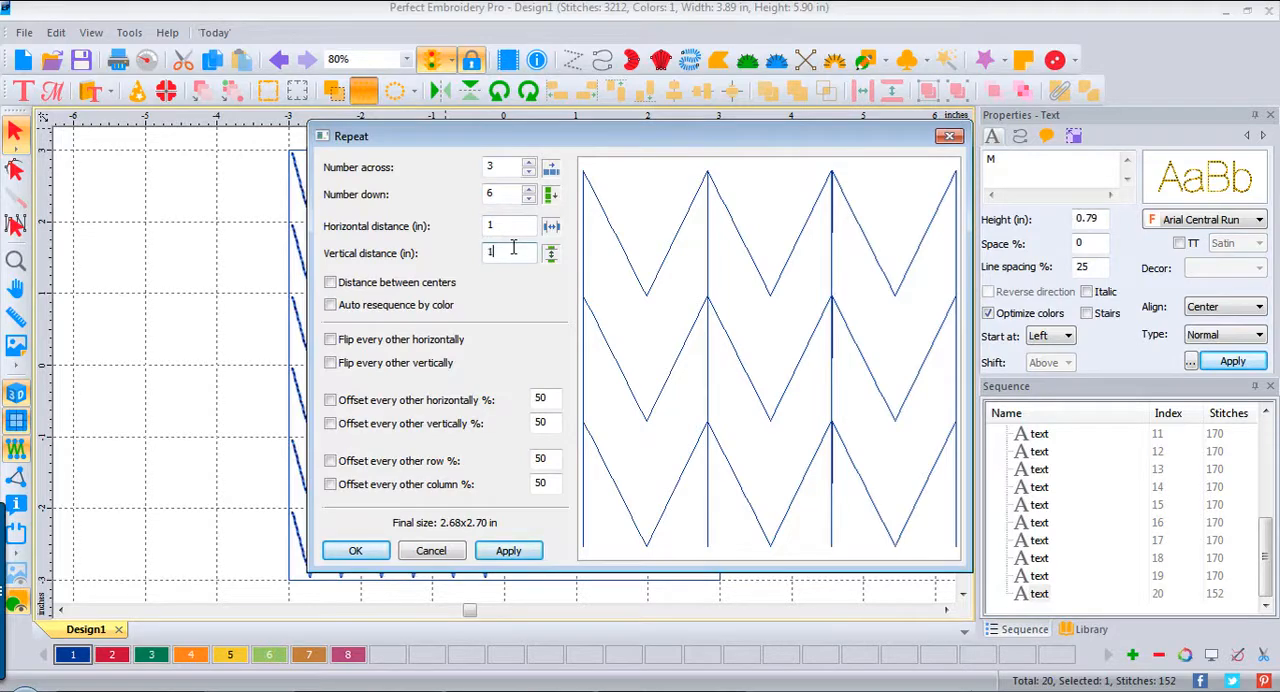
{"action": "type", "text": "1"}
Step: Measure the M repeat's distances between centers, set both to 1 inch, and create the copies without auto resequencing by color
{"action": "left_click", "coordinate": [330, 283]}
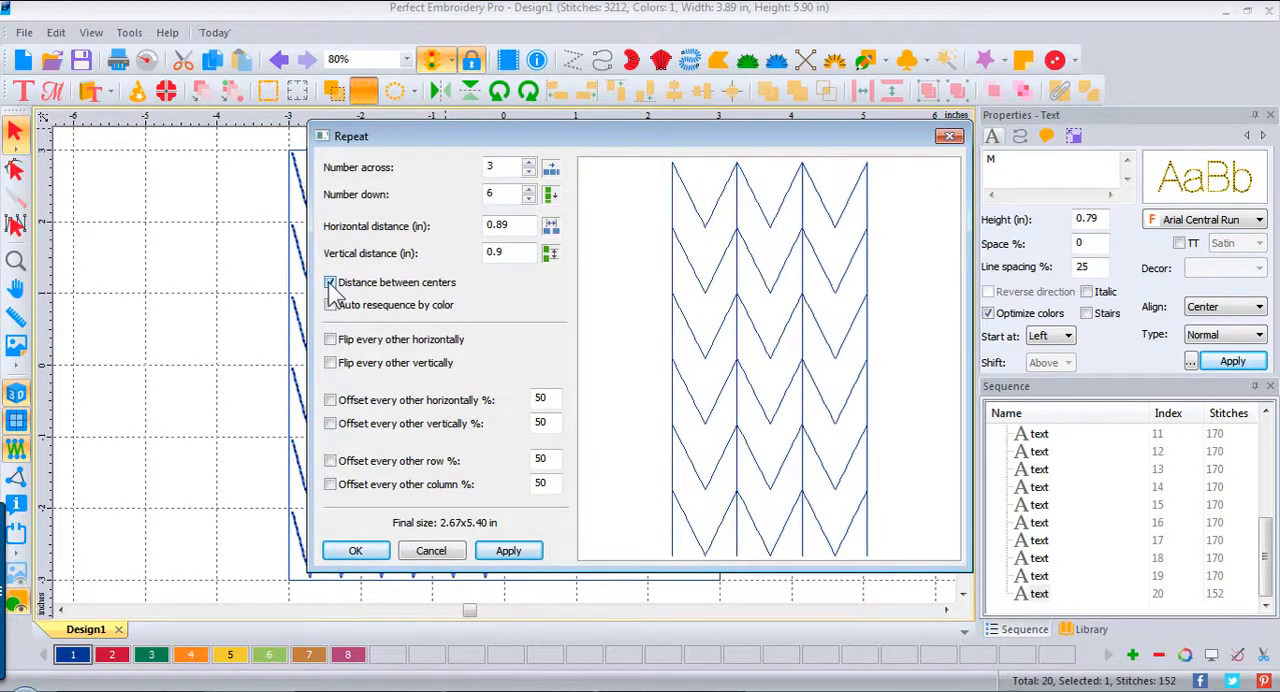
{"action": "left_click", "coordinate": [330, 305]}
{"action": "left_click_drag", "start_coordinate": [517, 226], "coordinate": [432, 226]}
{"action": "type", "text": "1"}
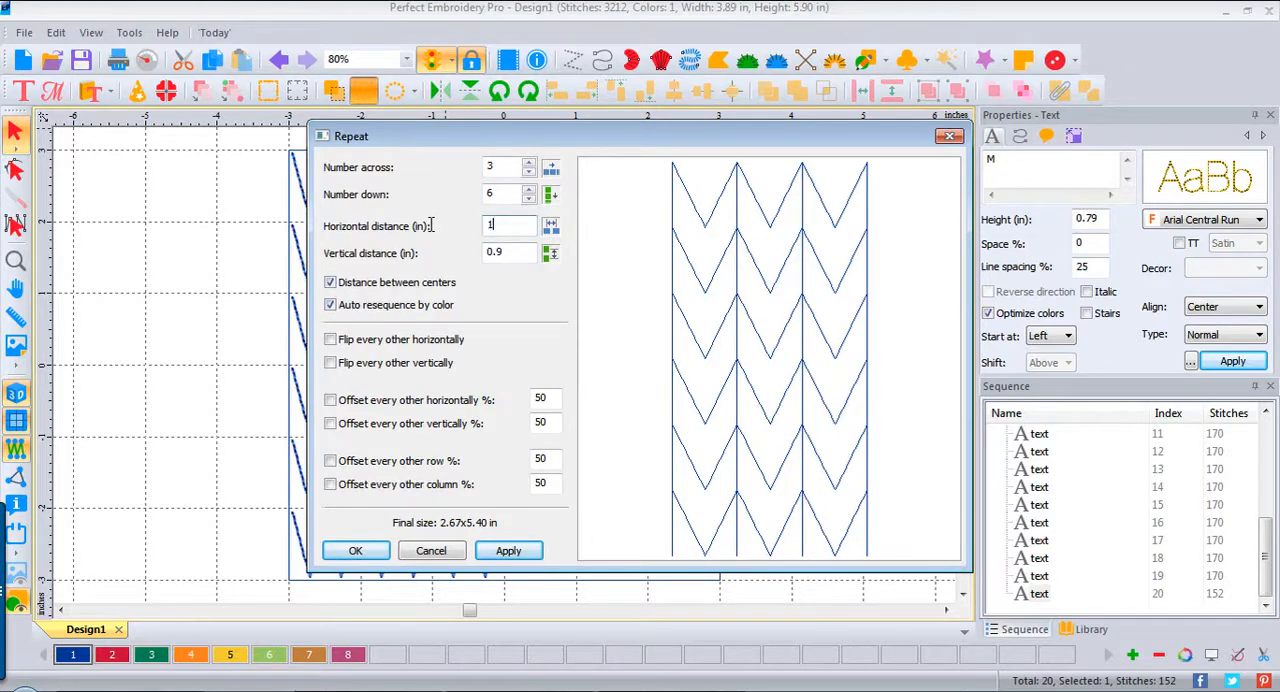
{"action": "left_click_drag", "start_coordinate": [528, 252], "coordinate": [432, 252]}
{"action": "left_click", "coordinate": [330, 305]}
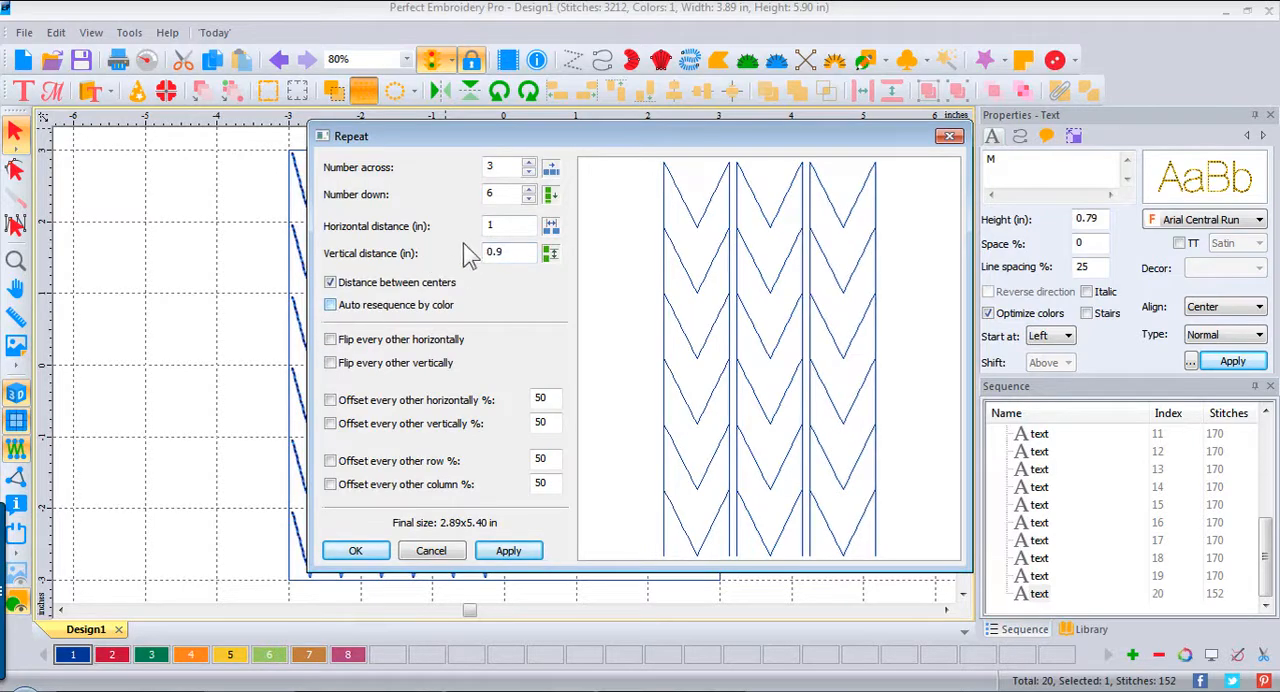
{"action": "left_click_drag", "start_coordinate": [510, 252], "coordinate": [452, 254]}
{"action": "type", "text": "1"}
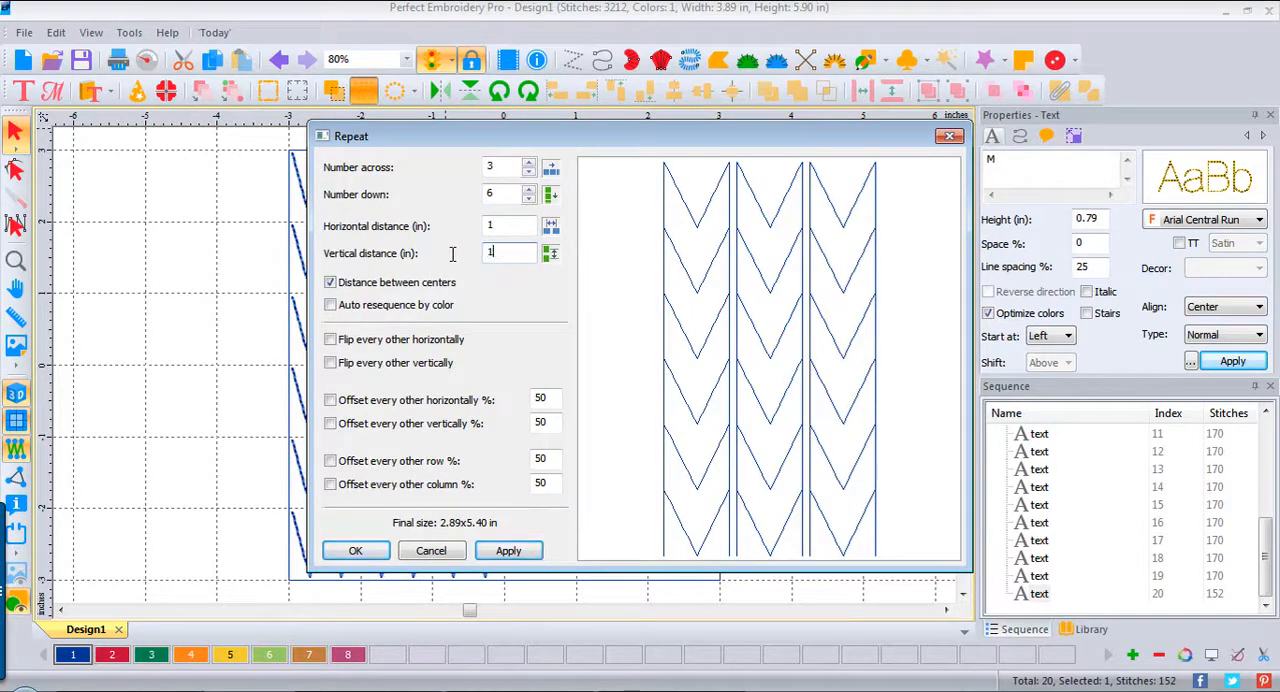
{"action": "left_click", "coordinate": [521, 554]}
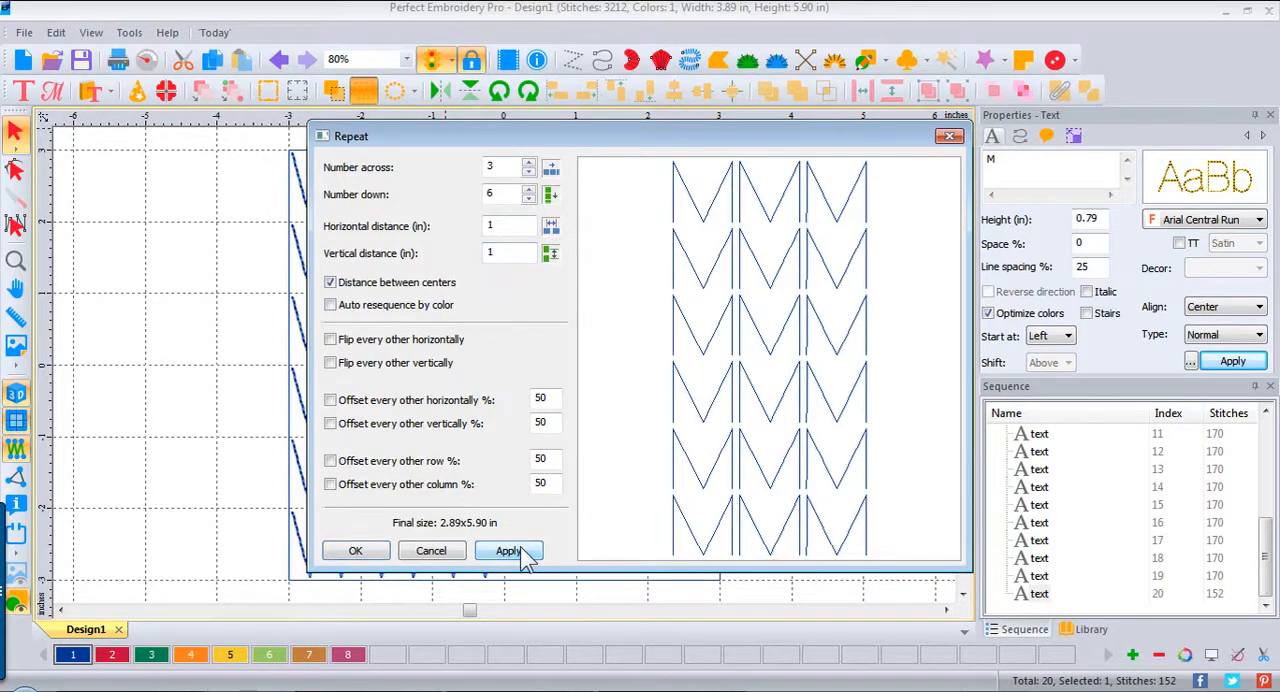
{"action": "left_click", "coordinate": [358, 558]}
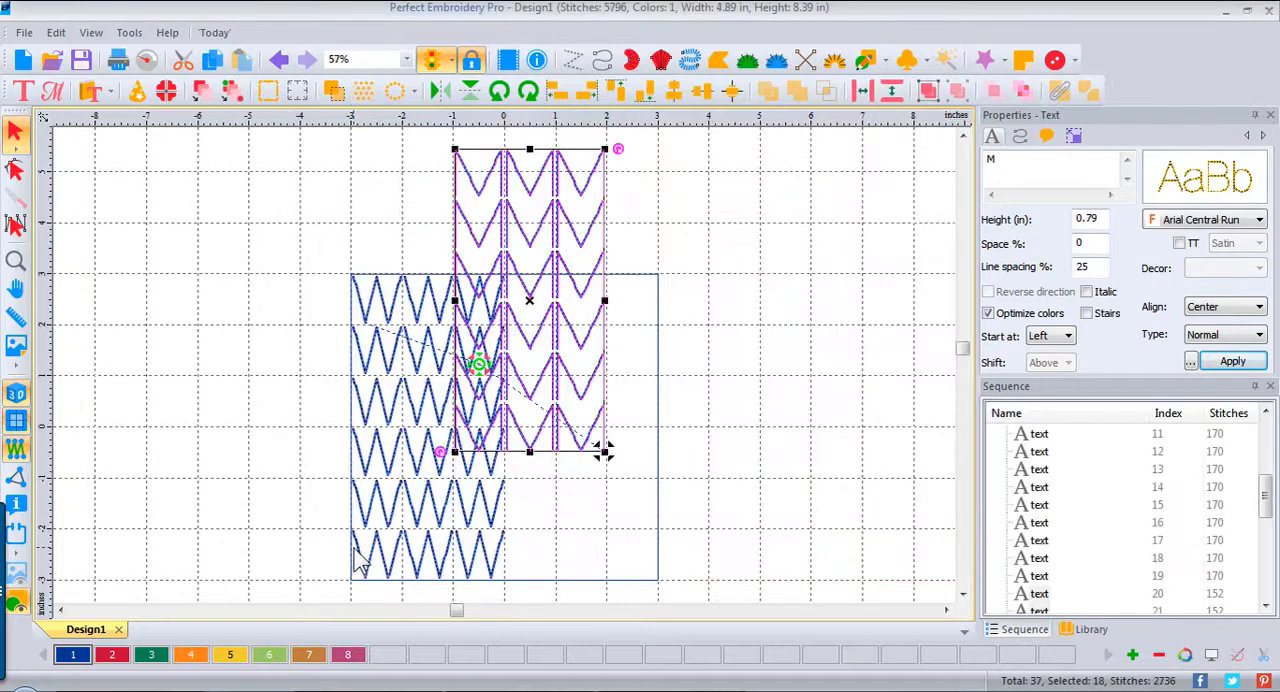
Step: Center the origin and fit the block of M copies into the square's right half, level with the W rows
{"action": "left_click_drag", "start_coordinate": [533, 304], "coordinate": [586, 437]}
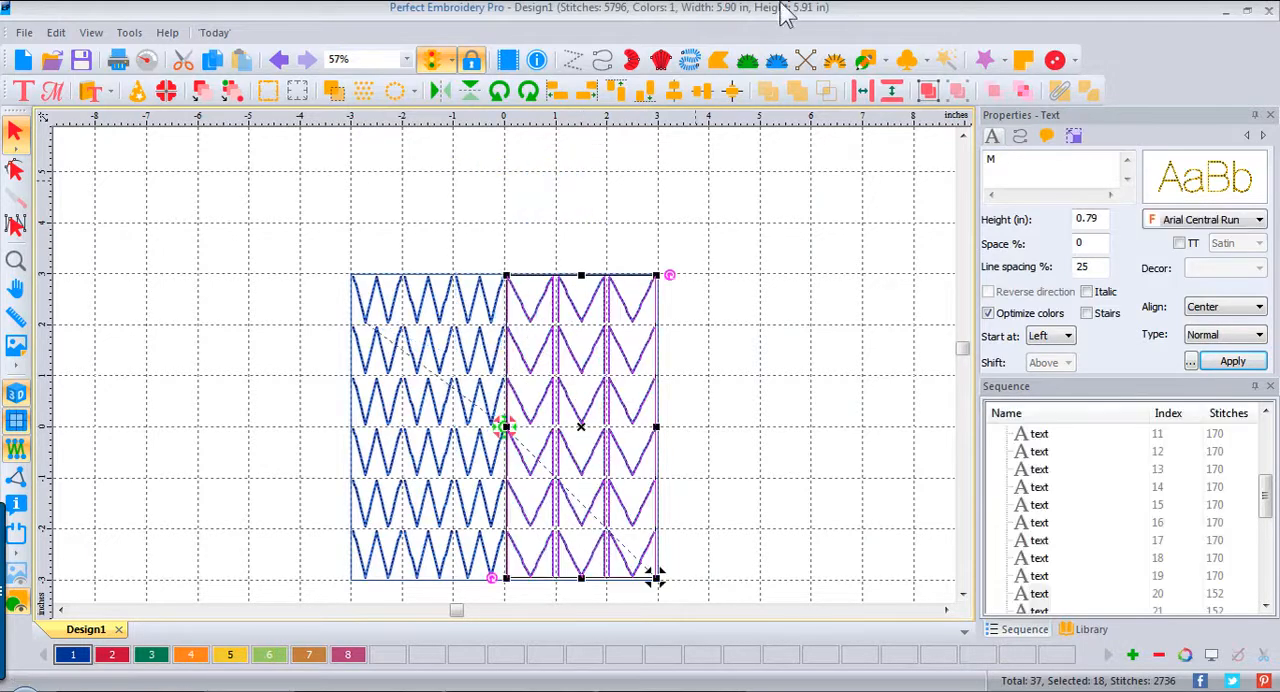
{"action": "right_click", "coordinate": [648, 130]}
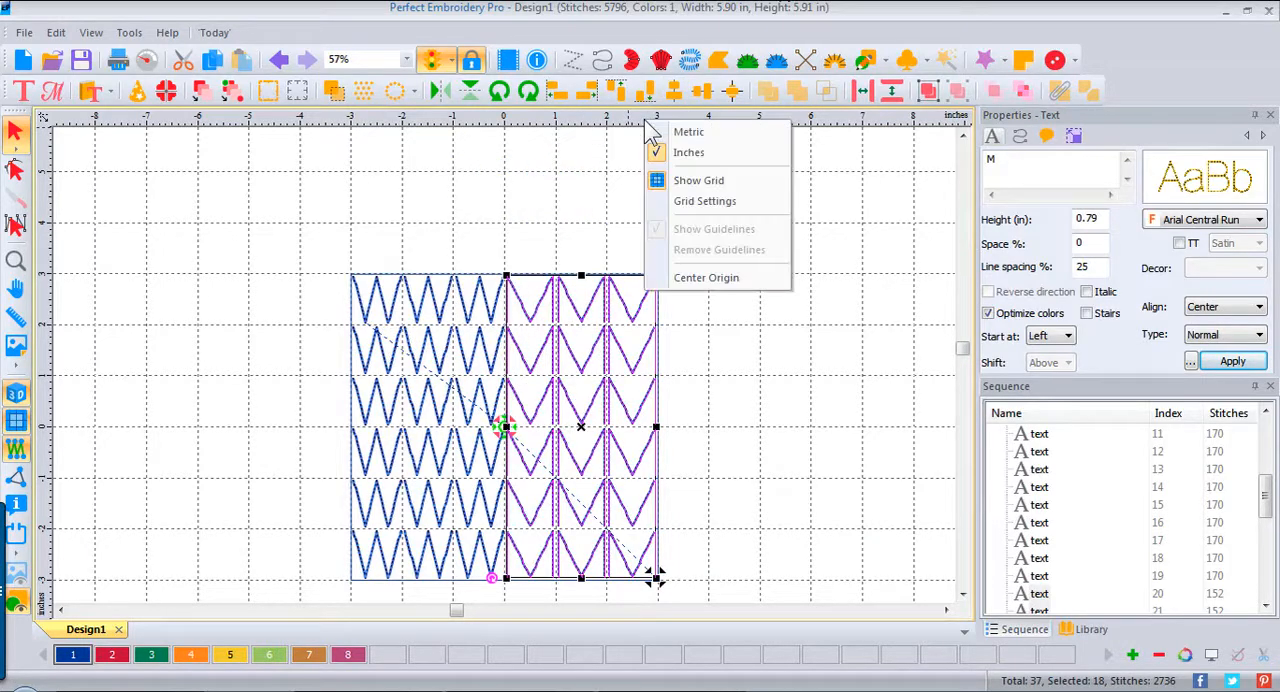
{"action": "left_click", "coordinate": [746, 285]}
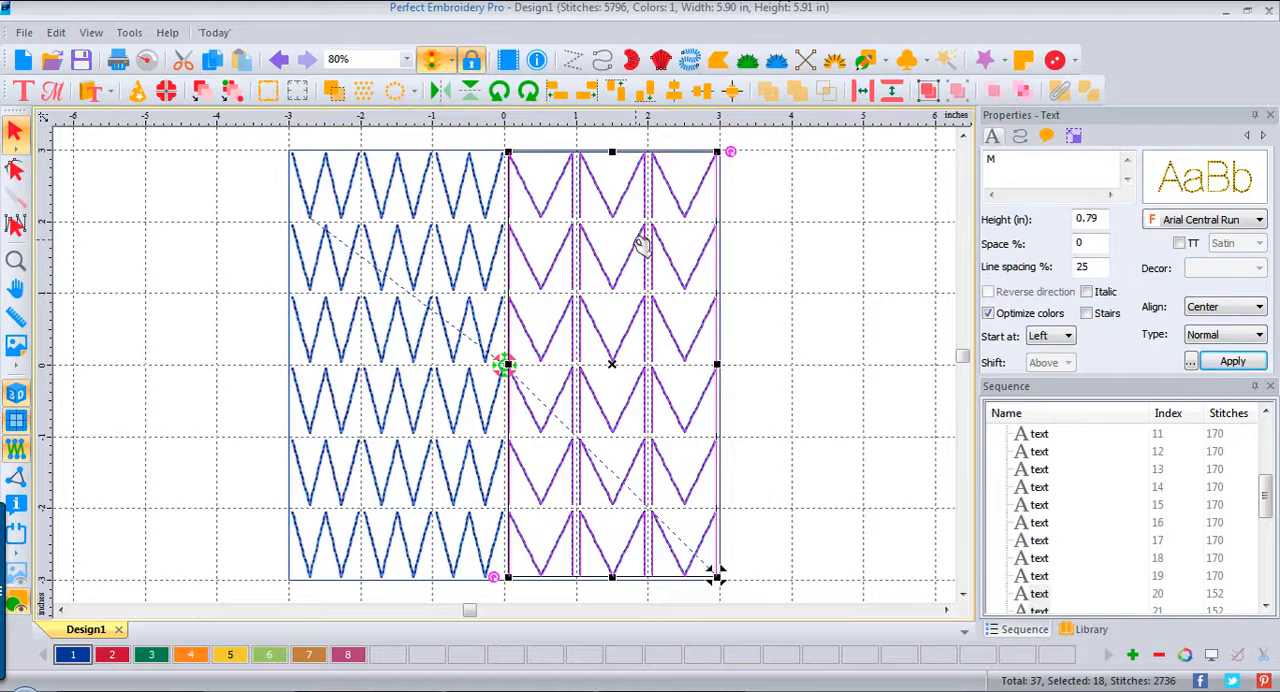
{"action": "key", "text": "Down"}
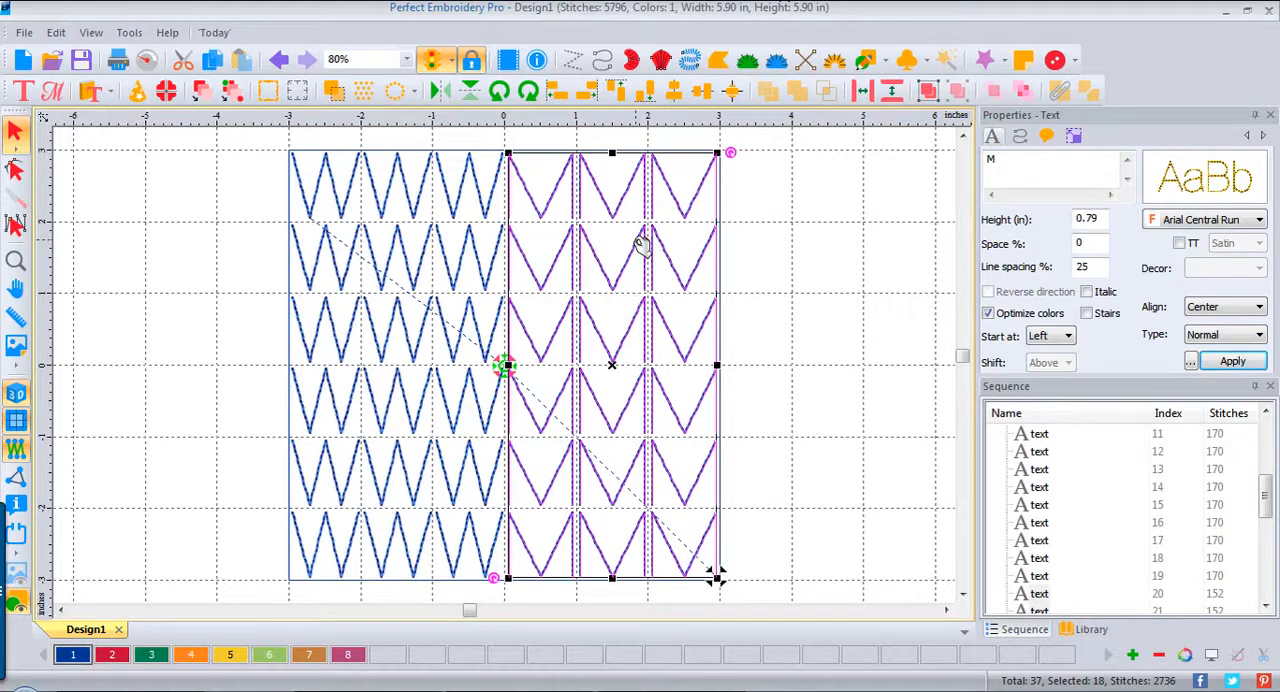
{"action": "left_click", "coordinate": [795, 276]}
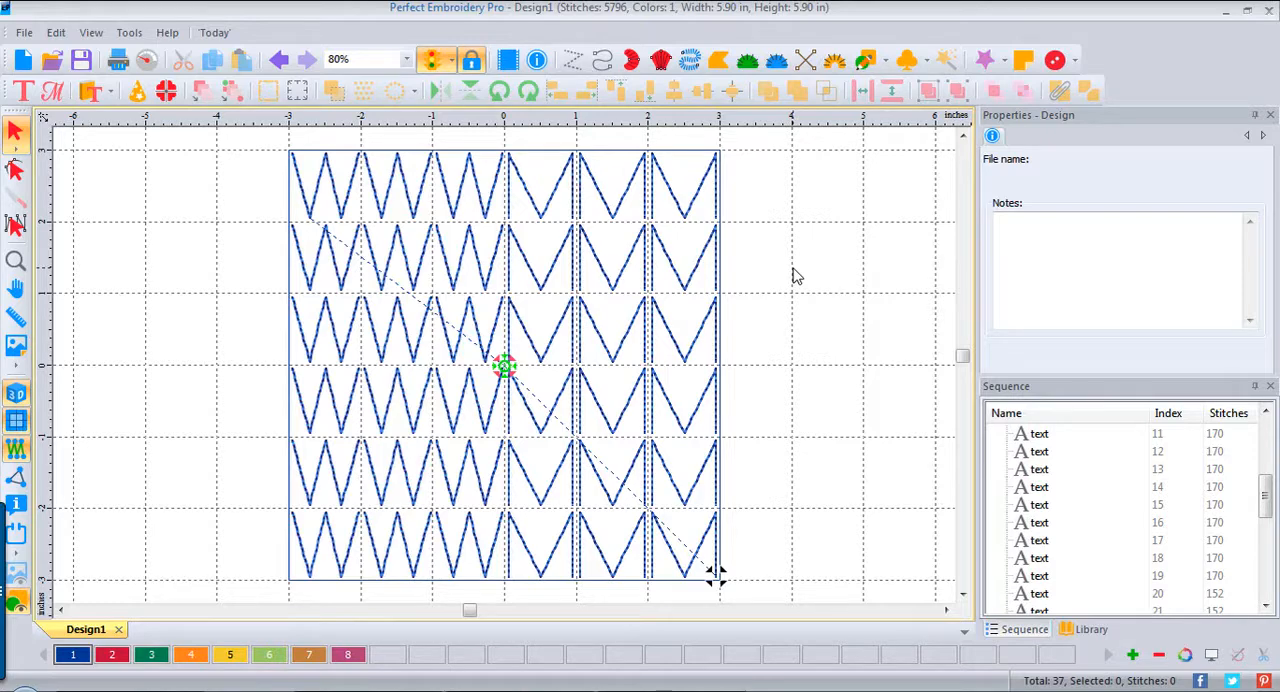
Step: Create a new blank design
{"action": "left_click", "coordinate": [25, 62]}
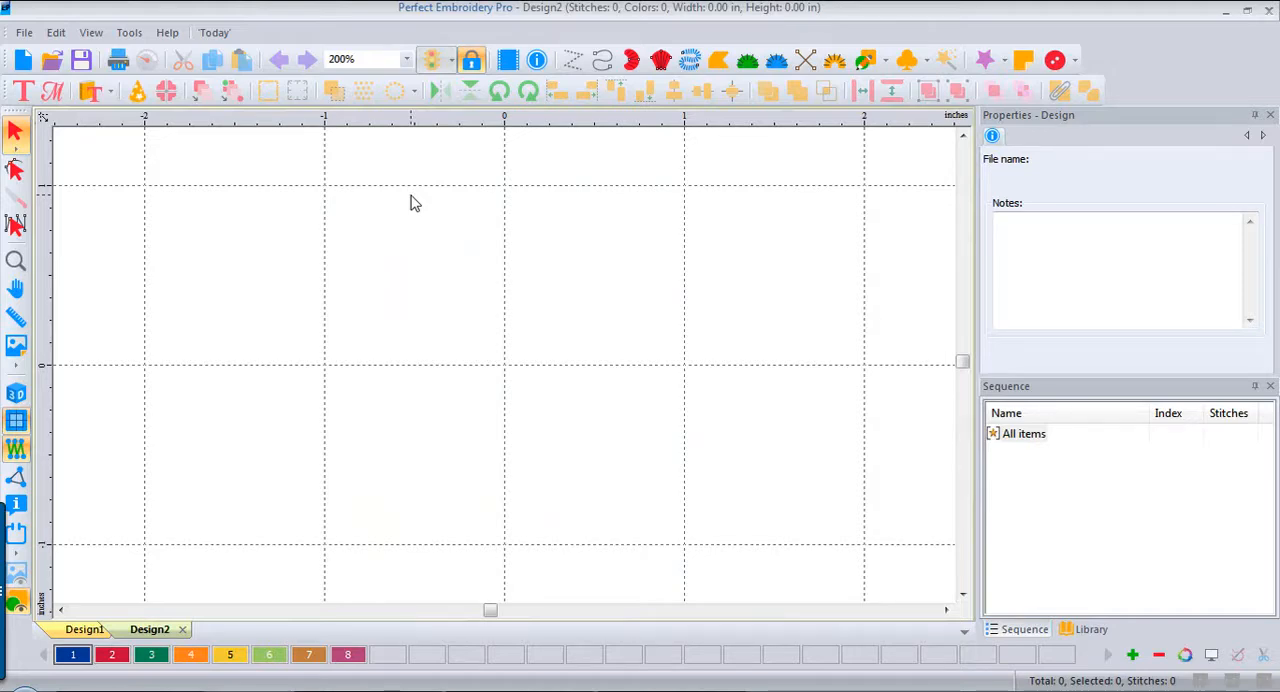
Step: Start a TrueType text import with the letter N as its text
{"action": "left_click", "coordinate": [24, 33]}
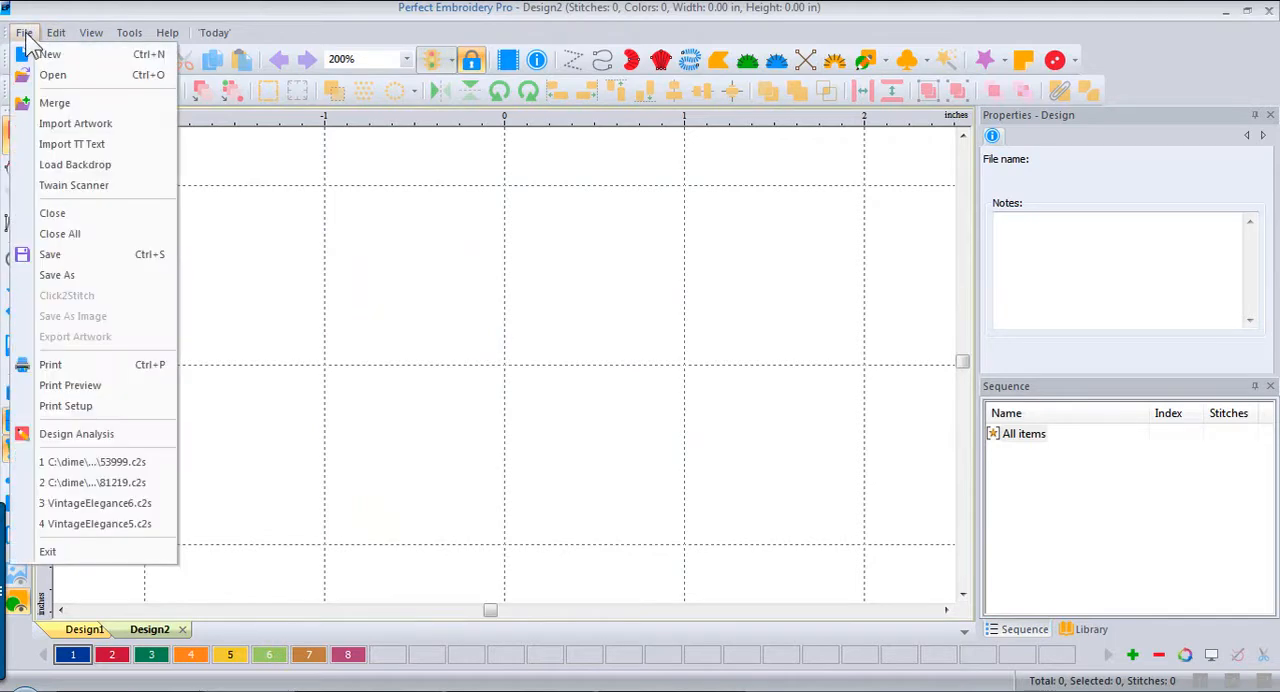
{"action": "left_click", "coordinate": [52, 147]}
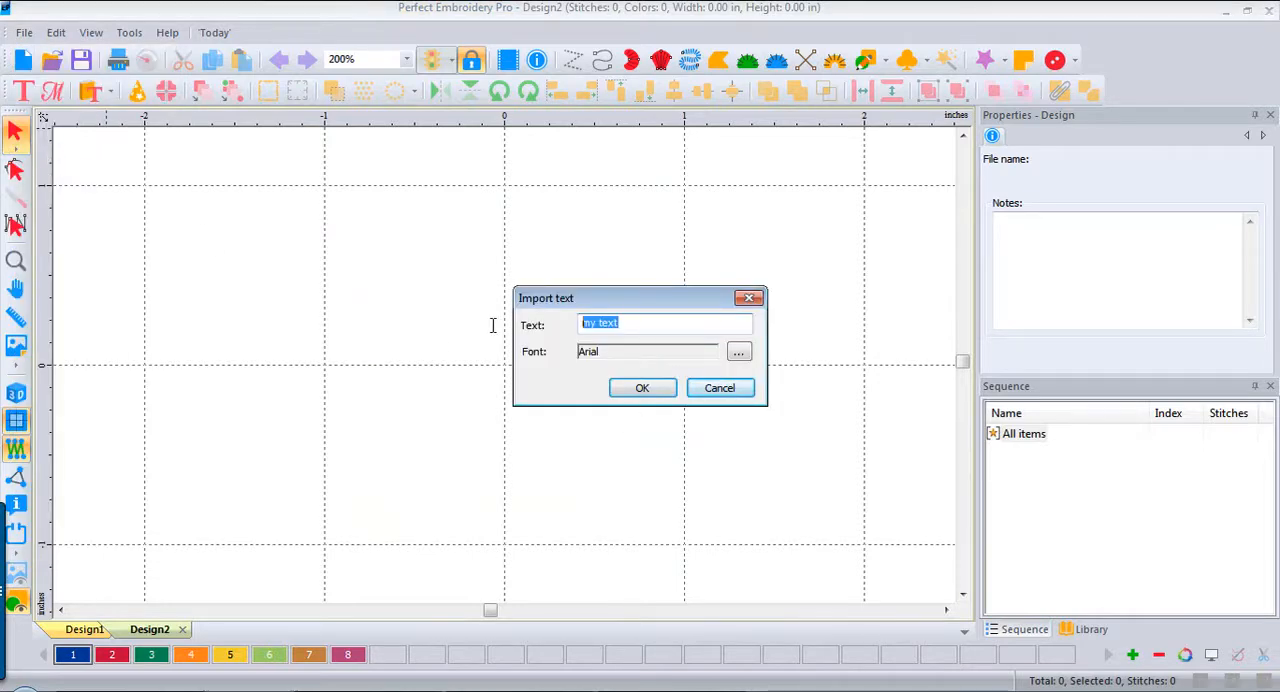
{"action": "type", "text": "N"}
Step: Choose the Elephant font in Bold style for the imported letter
{"action": "left_click", "coordinate": [737, 354]}
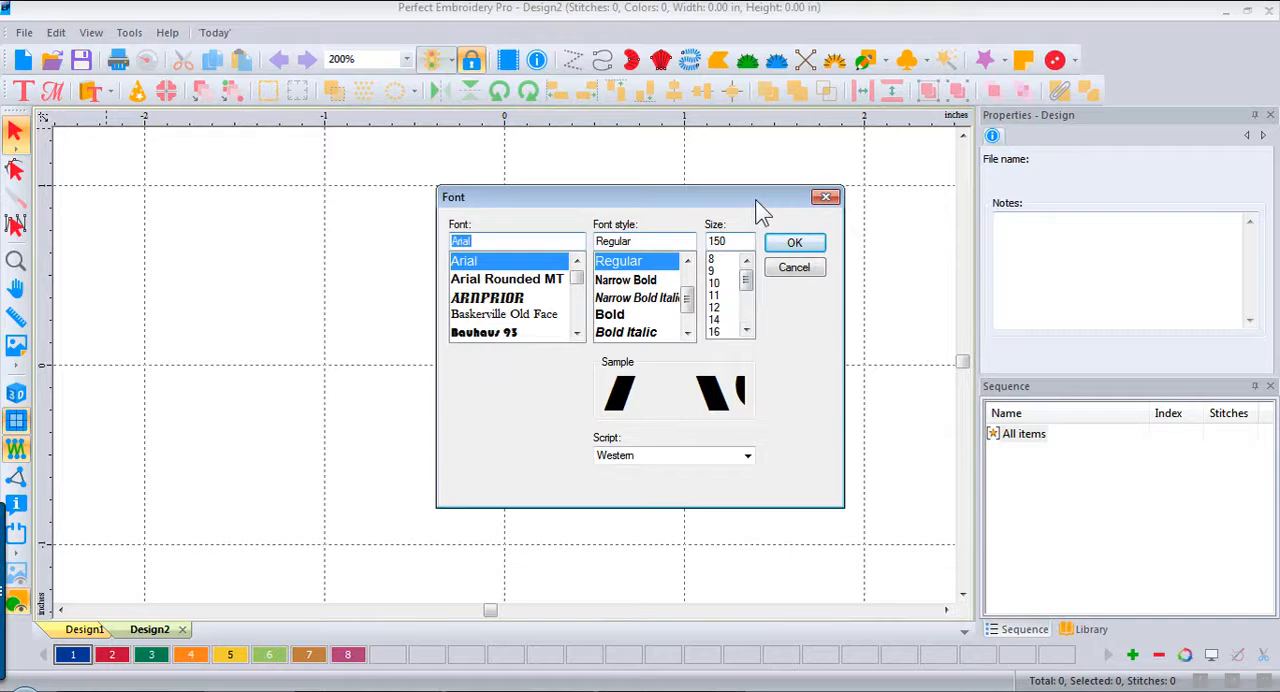
{"action": "left_click_drag", "start_coordinate": [578, 276], "coordinate": [578, 284]}
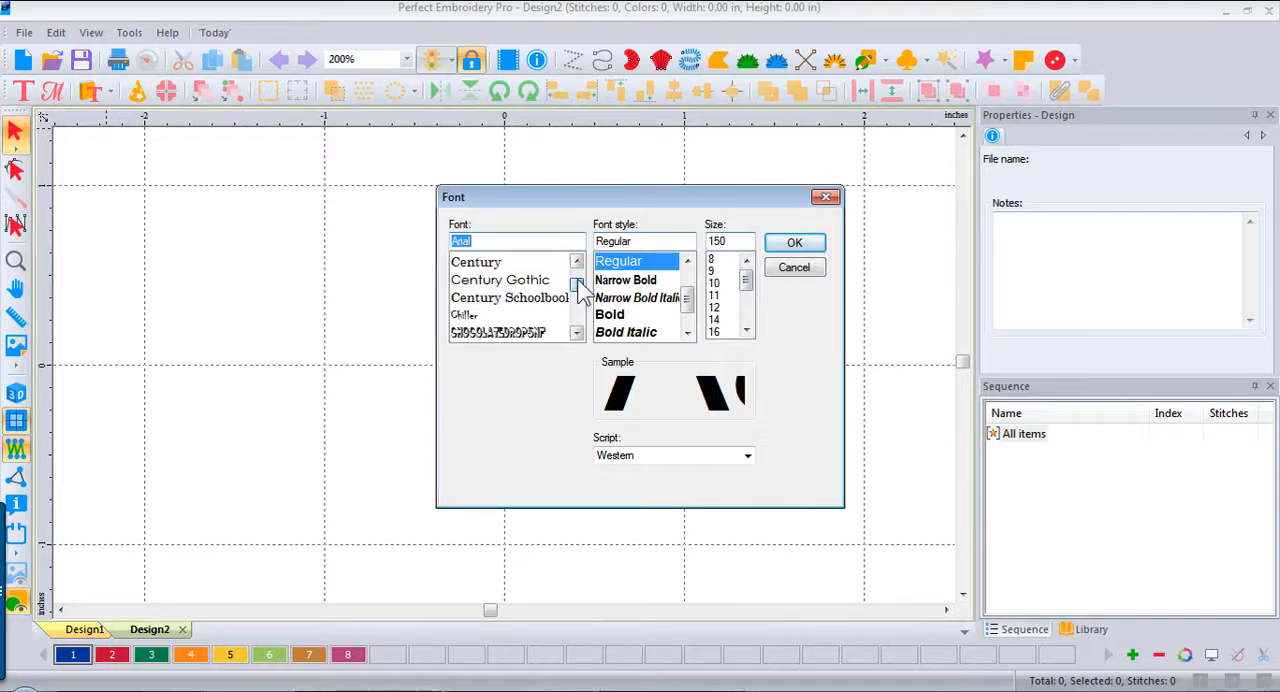
{"action": "left_click", "coordinate": [577, 333]}
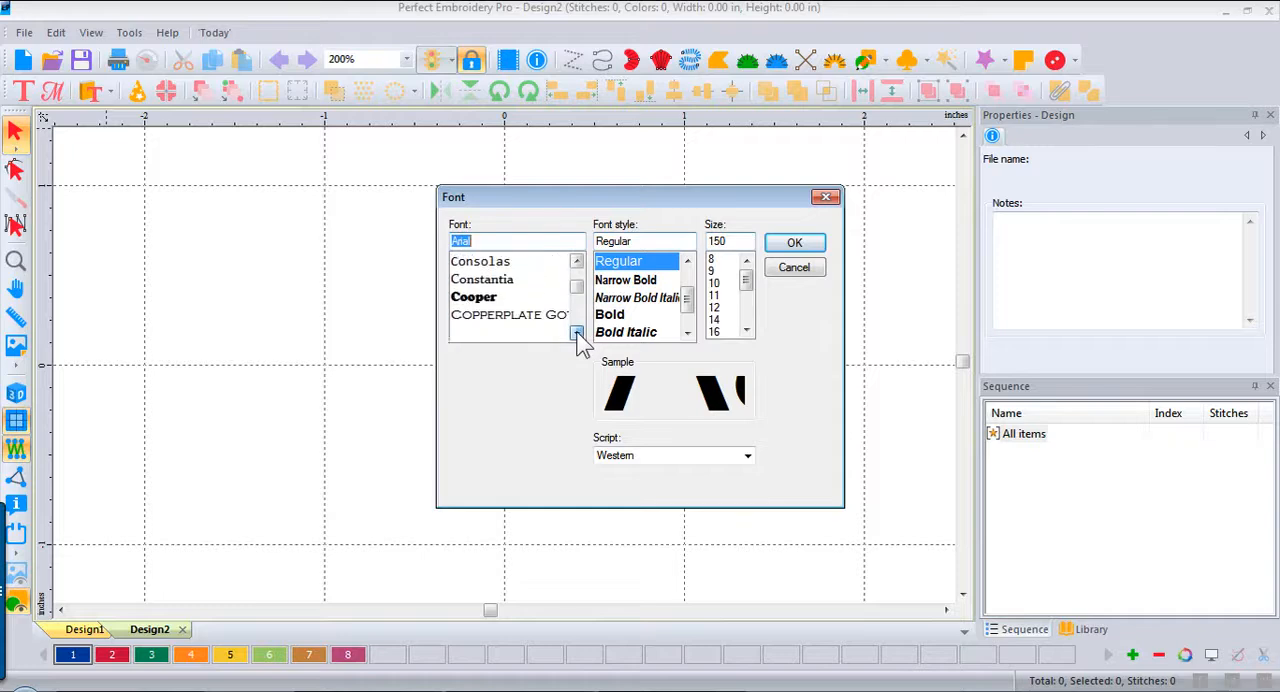
{"action": "left_click", "coordinate": [577, 333]}
{"action": "left_click", "coordinate": [577, 333]}
{"action": "left_click", "coordinate": [577, 333]}
{"action": "left_click", "coordinate": [577, 333]}
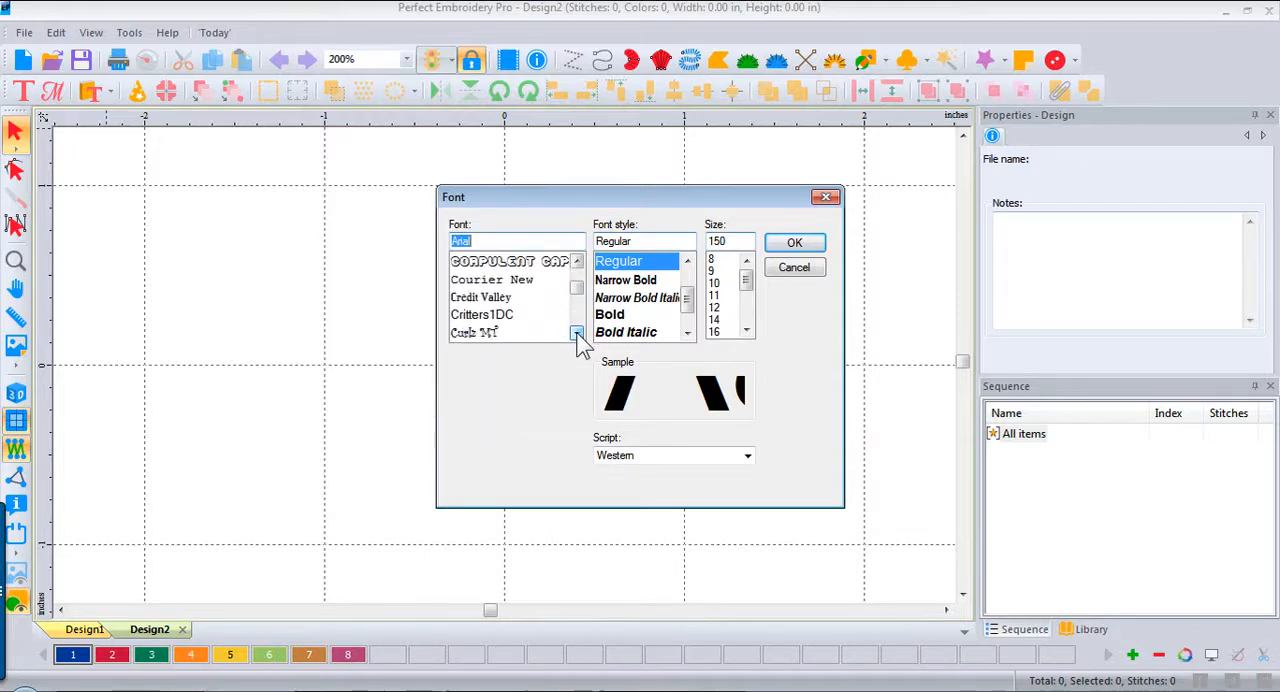
{"action": "left_click", "coordinate": [577, 333]}
{"action": "left_click", "coordinate": [577, 333]}
{"action": "left_click", "coordinate": [577, 333]}
{"action": "left_click", "coordinate": [577, 333]}
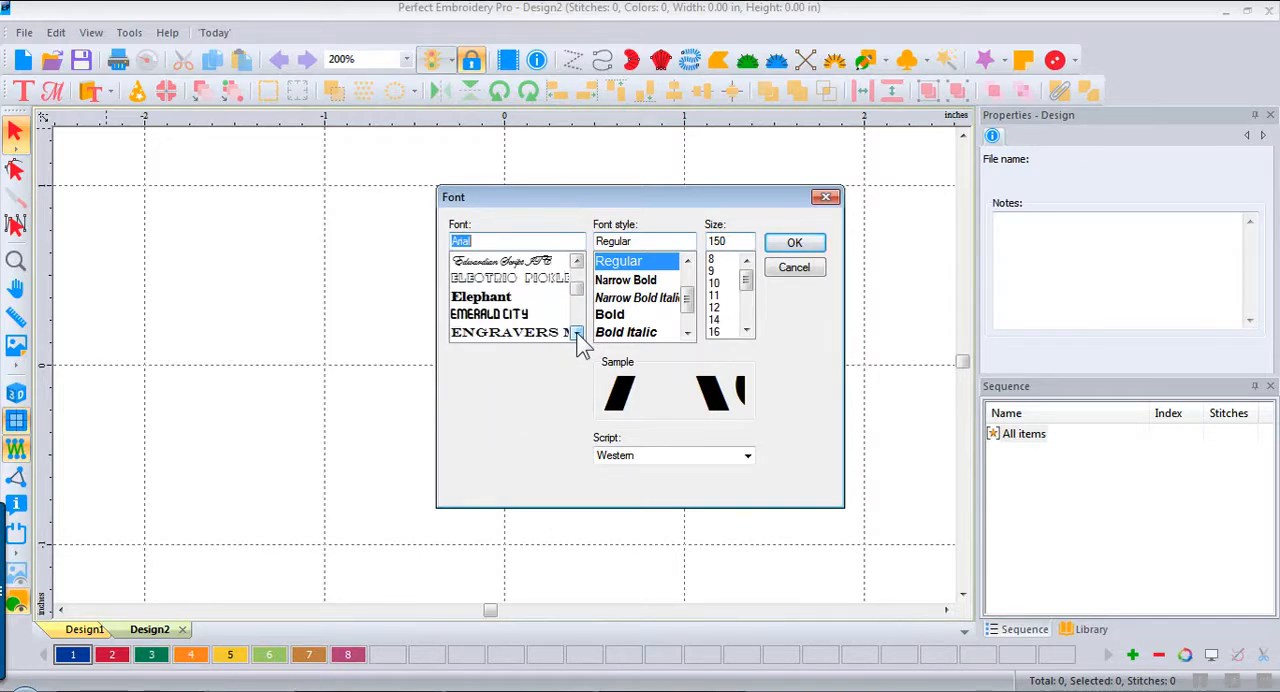
{"action": "left_click", "coordinate": [490, 299]}
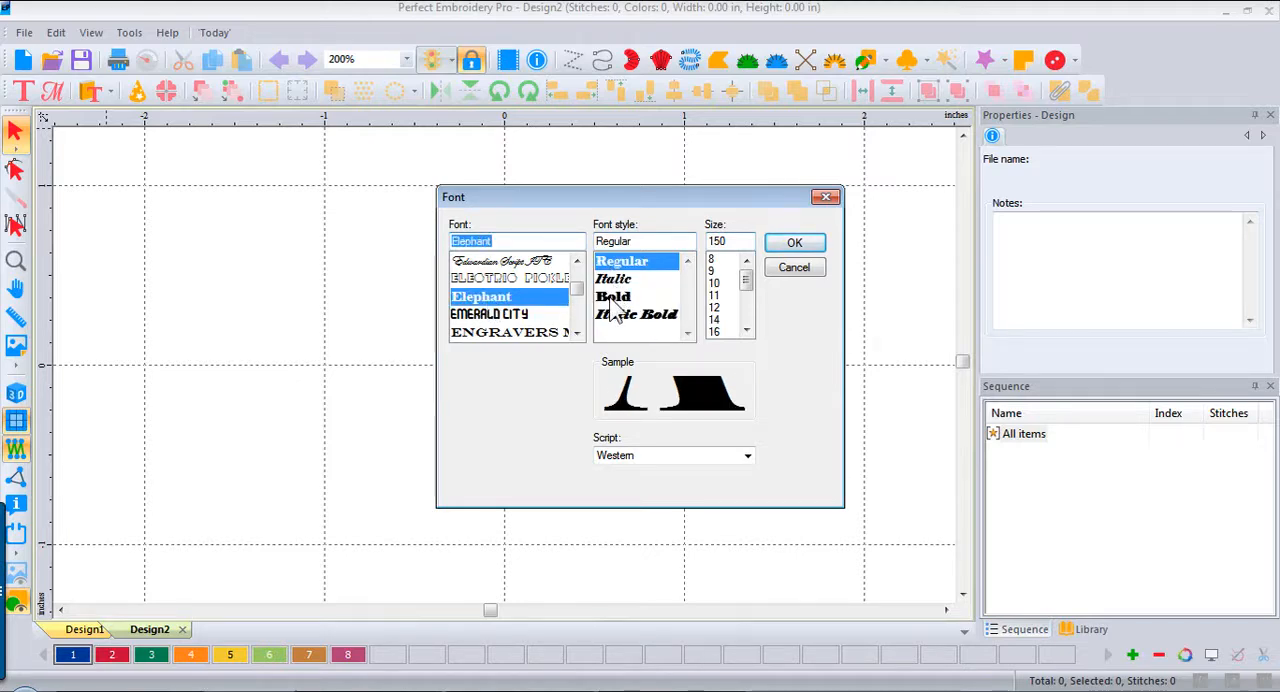
{"action": "left_click", "coordinate": [611, 300]}
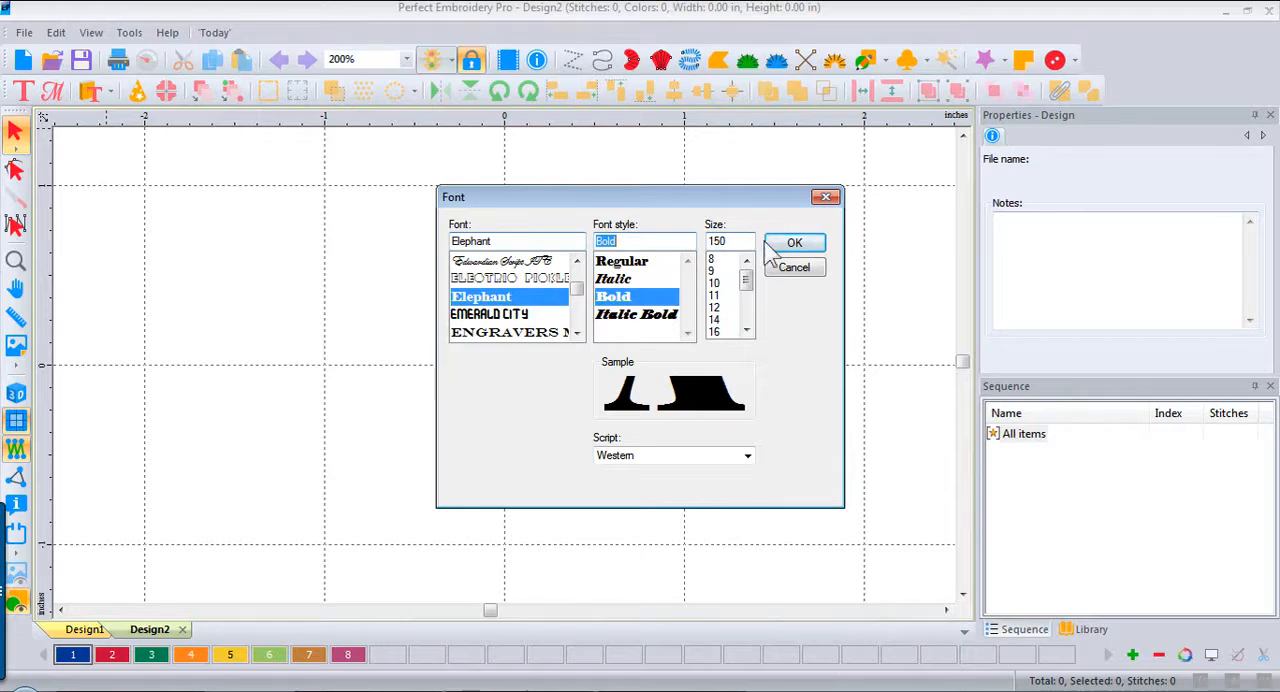
Step: Set the font size to 300 and import the N as artwork
{"action": "left_click", "coordinate": [726, 242]}
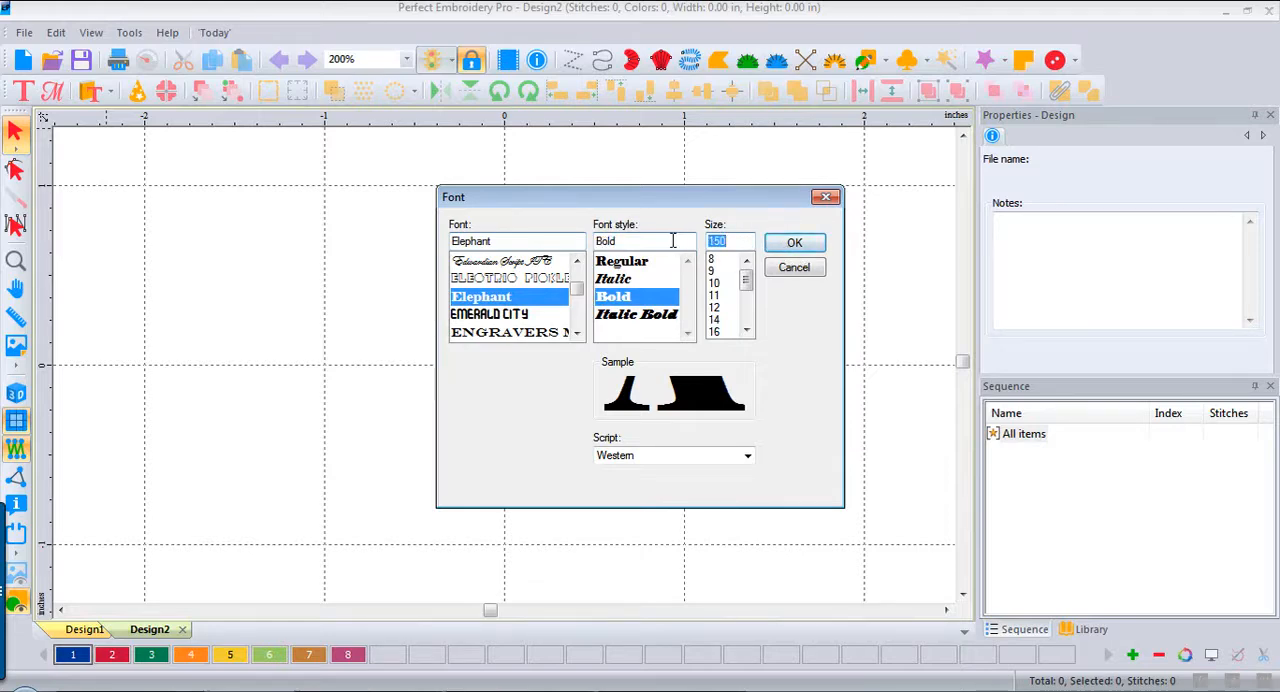
{"action": "type", "text": "300"}
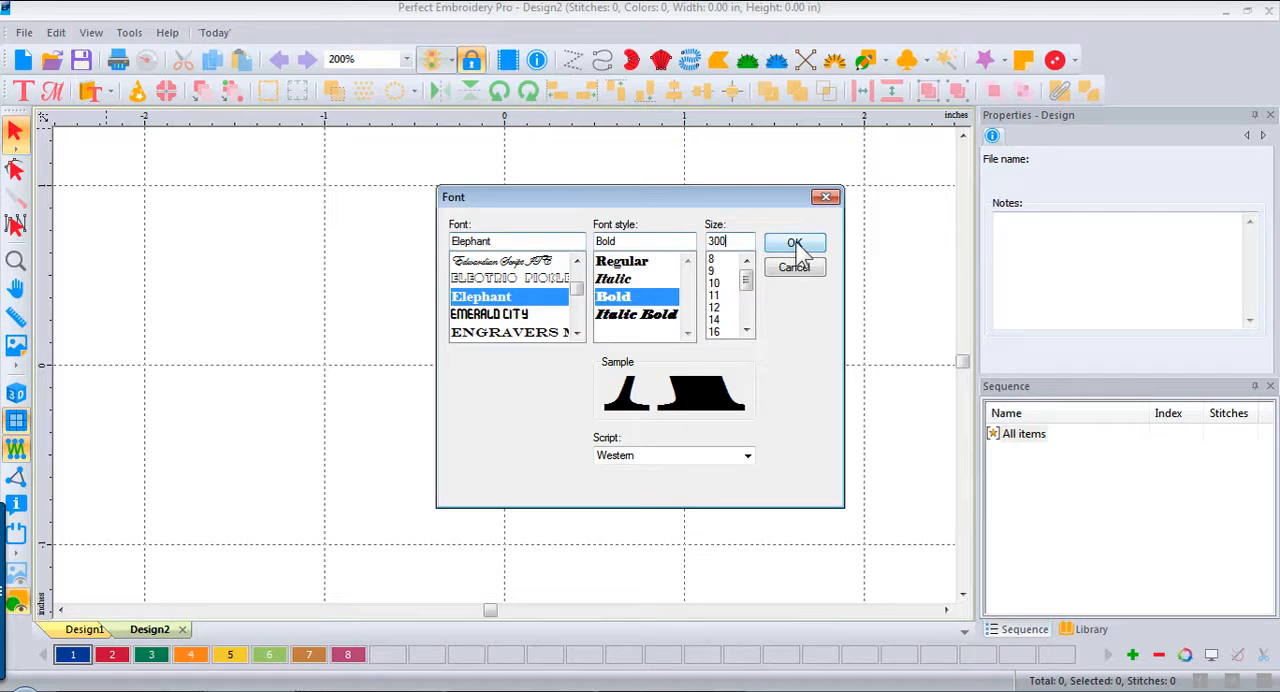
{"action": "left_click", "coordinate": [796, 245]}
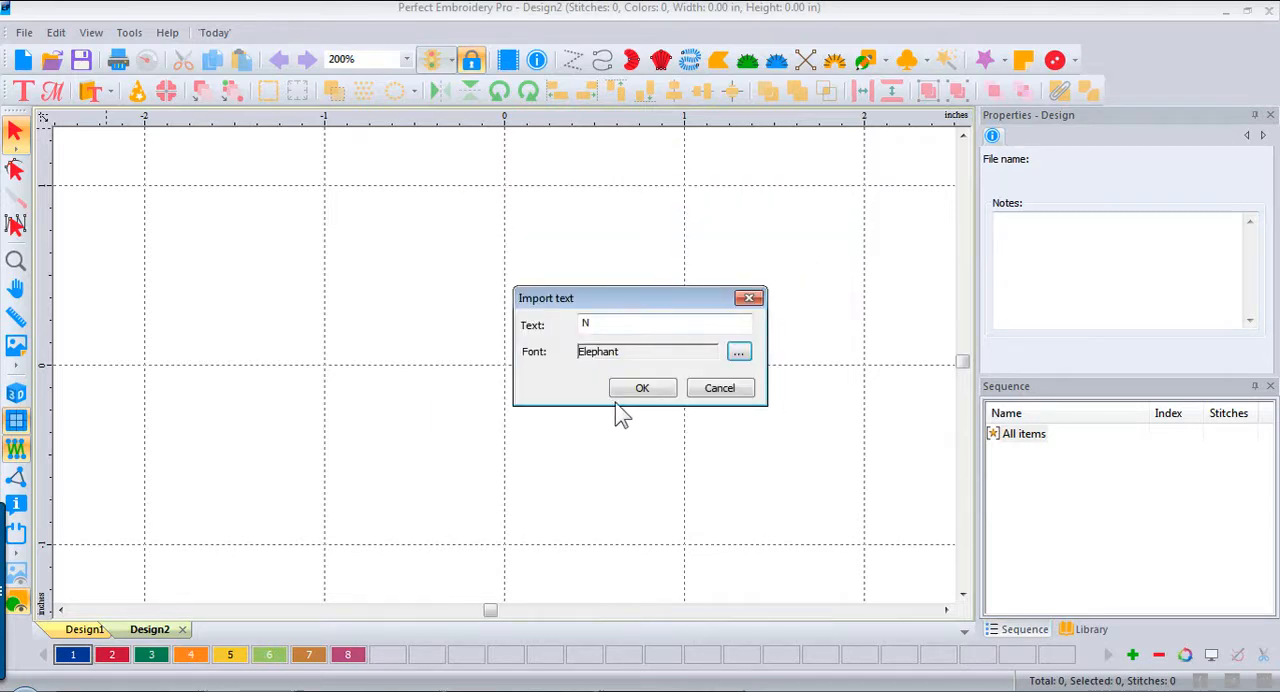
{"action": "left_click", "coordinate": [642, 392]}
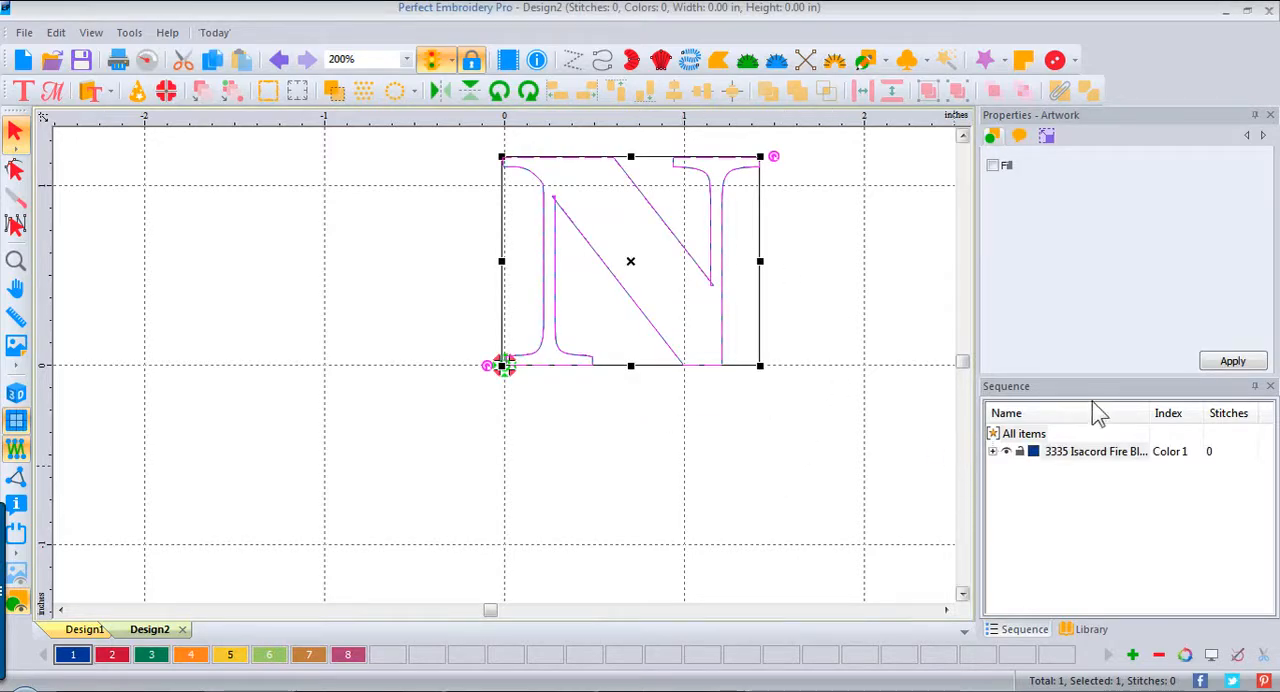
Step: Select the N artwork and enlarge it freehand to about 3.65 by 2.97 inches
{"action": "left_click", "coordinate": [993, 451]}
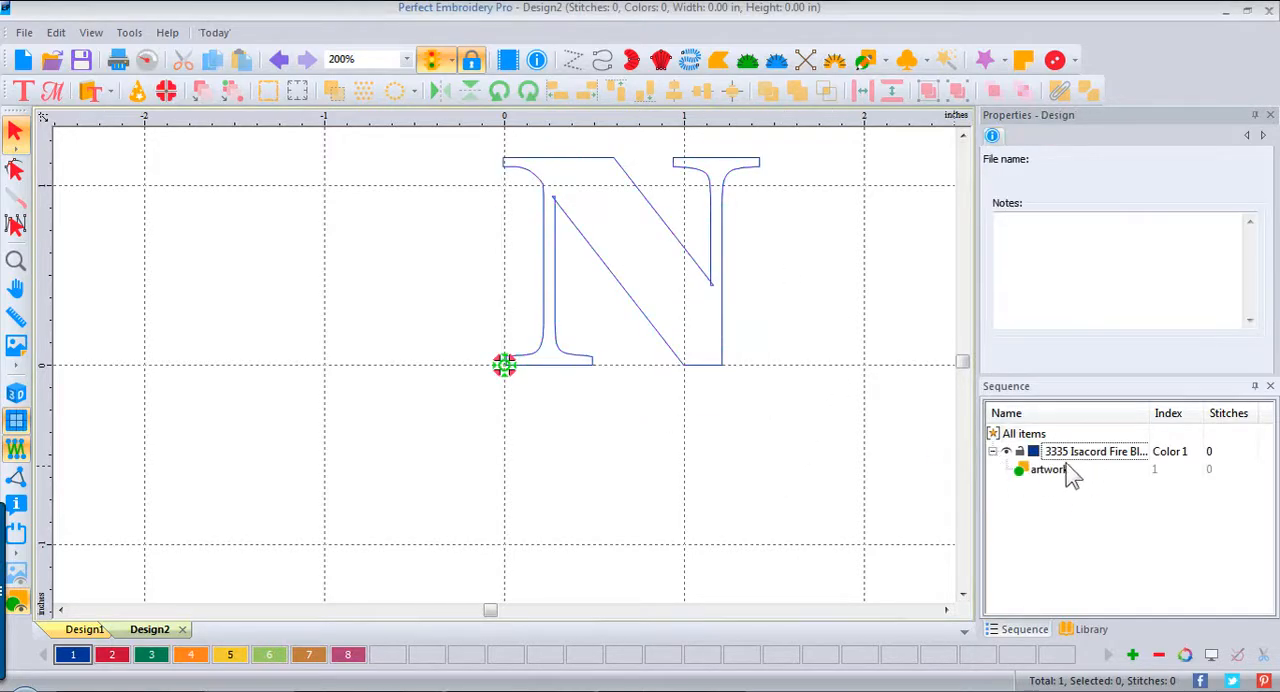
{"action": "left_click", "coordinate": [1052, 474]}
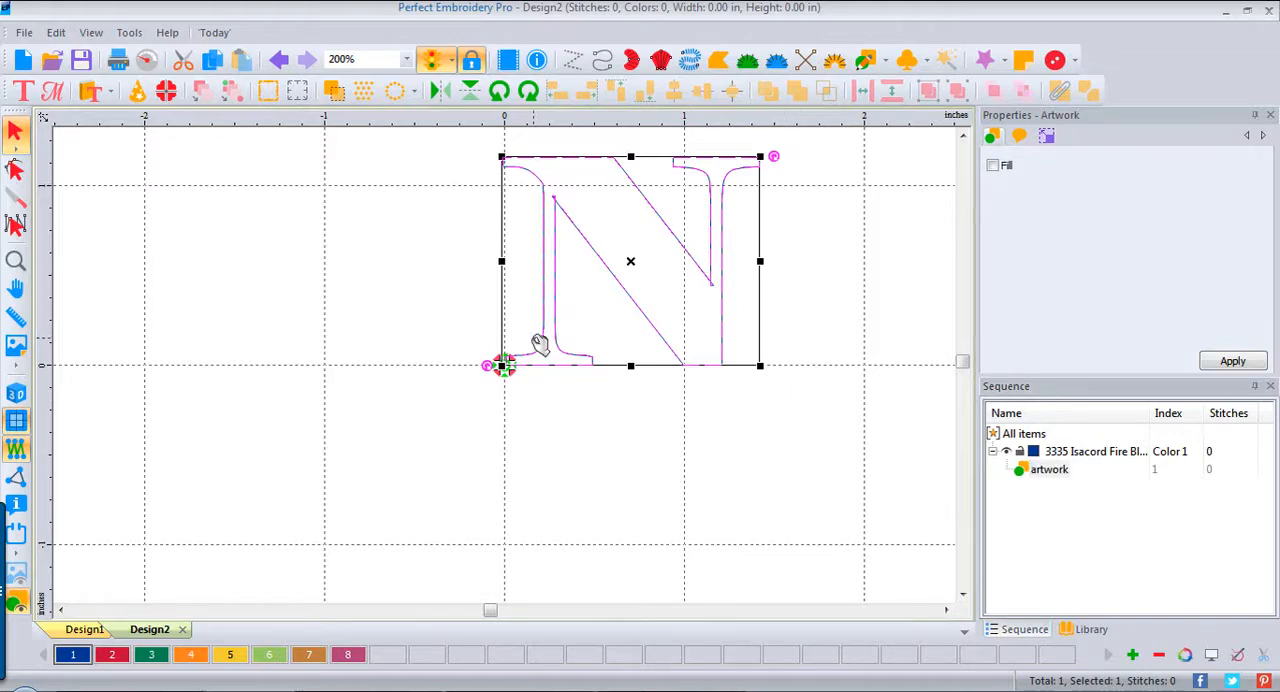
{"action": "left_click_drag", "start_coordinate": [503, 366], "coordinate": [101, 690]}
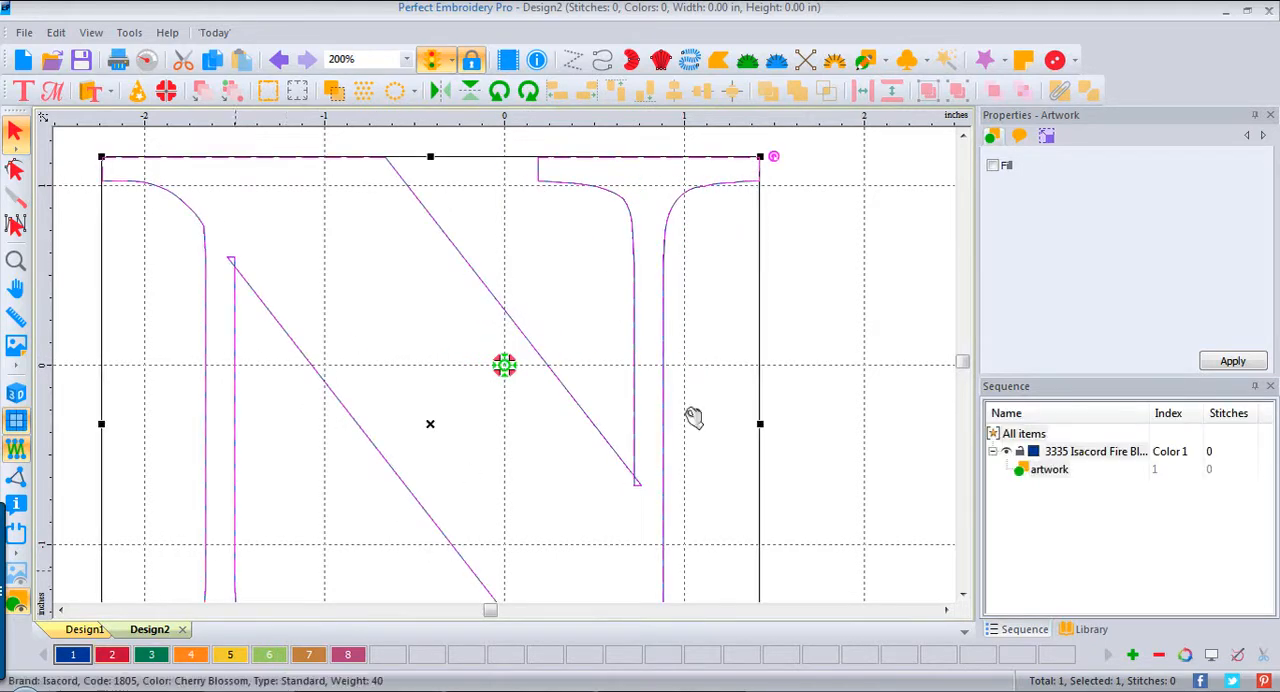
Step: Set the N artwork's width and height to 4.5 inches each and apply the transform
{"action": "left_click", "coordinate": [1048, 137]}
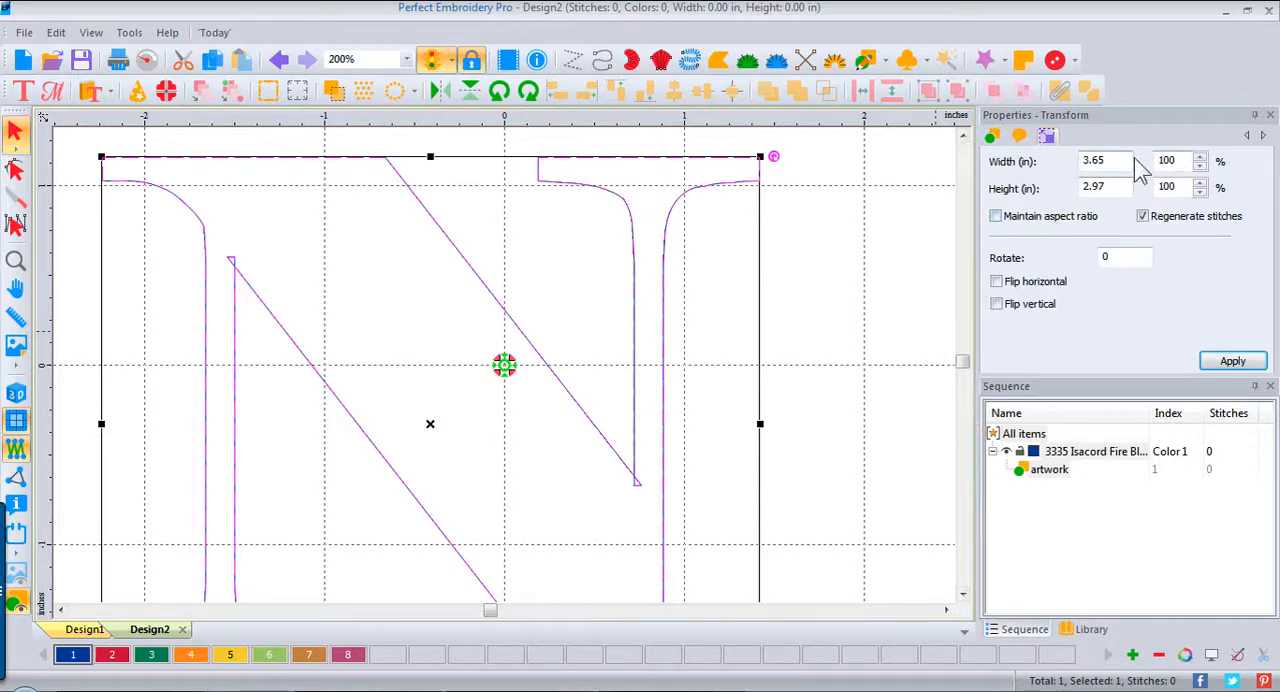
{"action": "left_click_drag", "start_coordinate": [1112, 160], "coordinate": [998, 164]}
{"action": "type", "text": "4.5"}
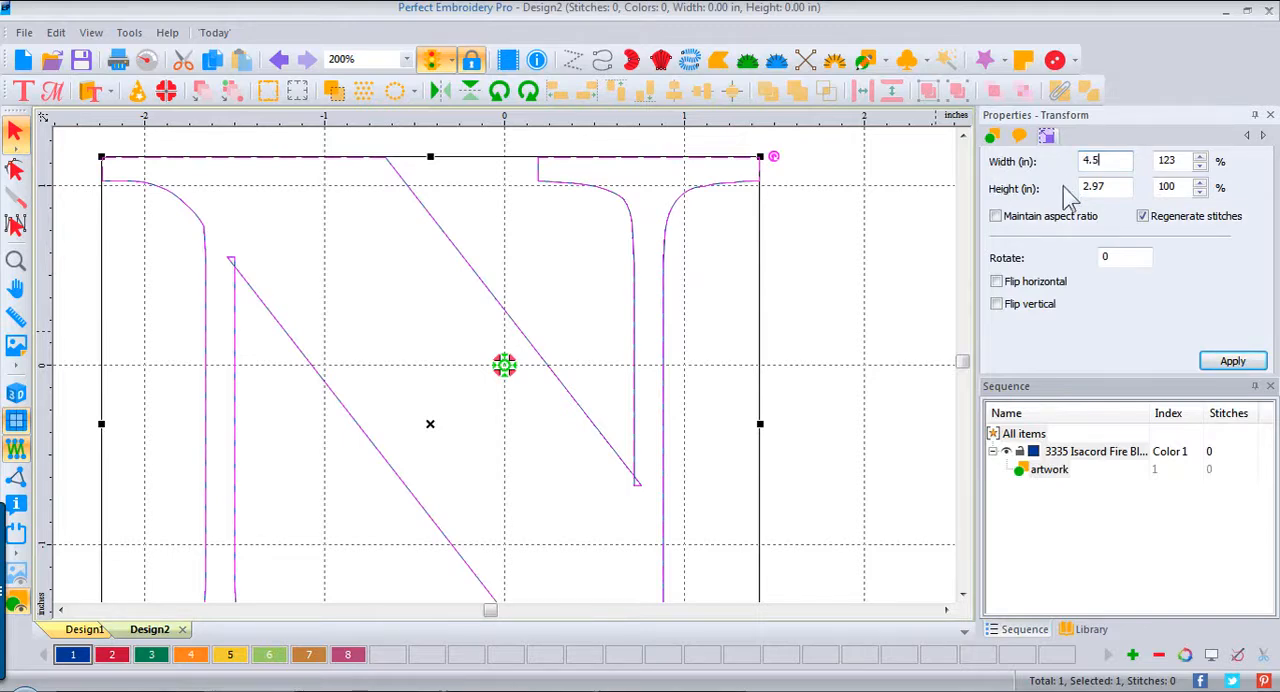
{"action": "left_click_drag", "start_coordinate": [1108, 187], "coordinate": [1076, 187]}
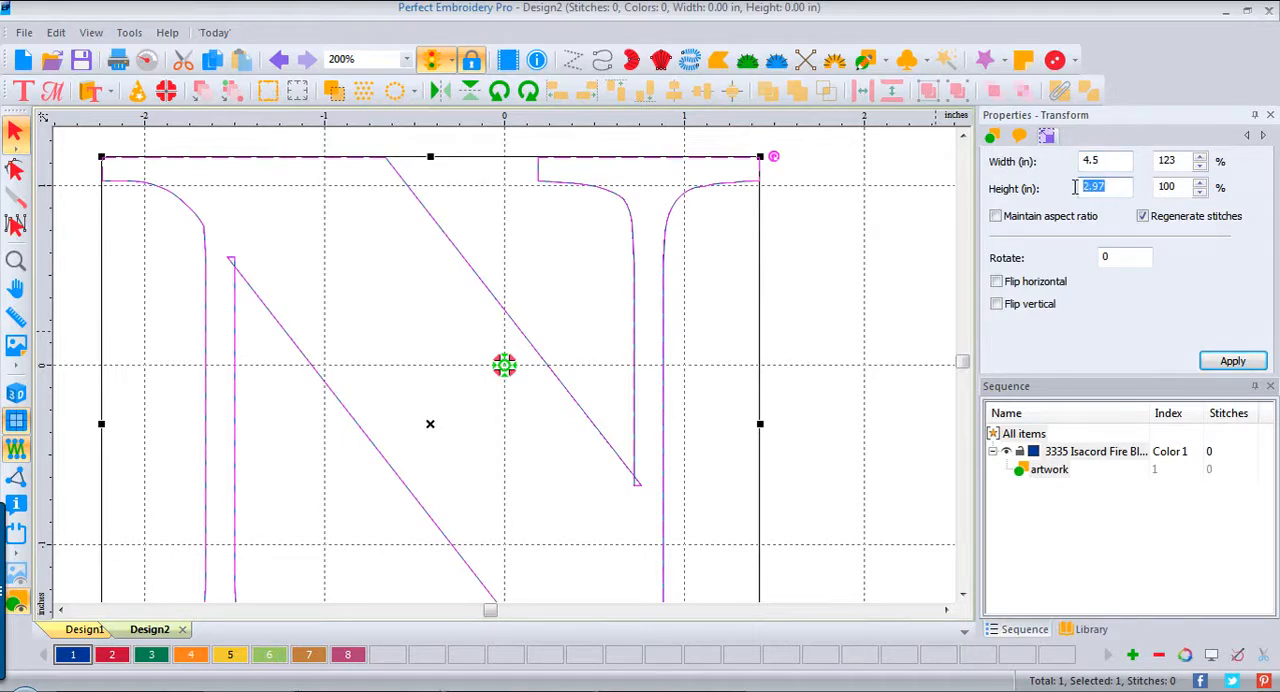
{"action": "type", "text": "4.5"}
{"action": "left_click", "coordinate": [1232, 362]}
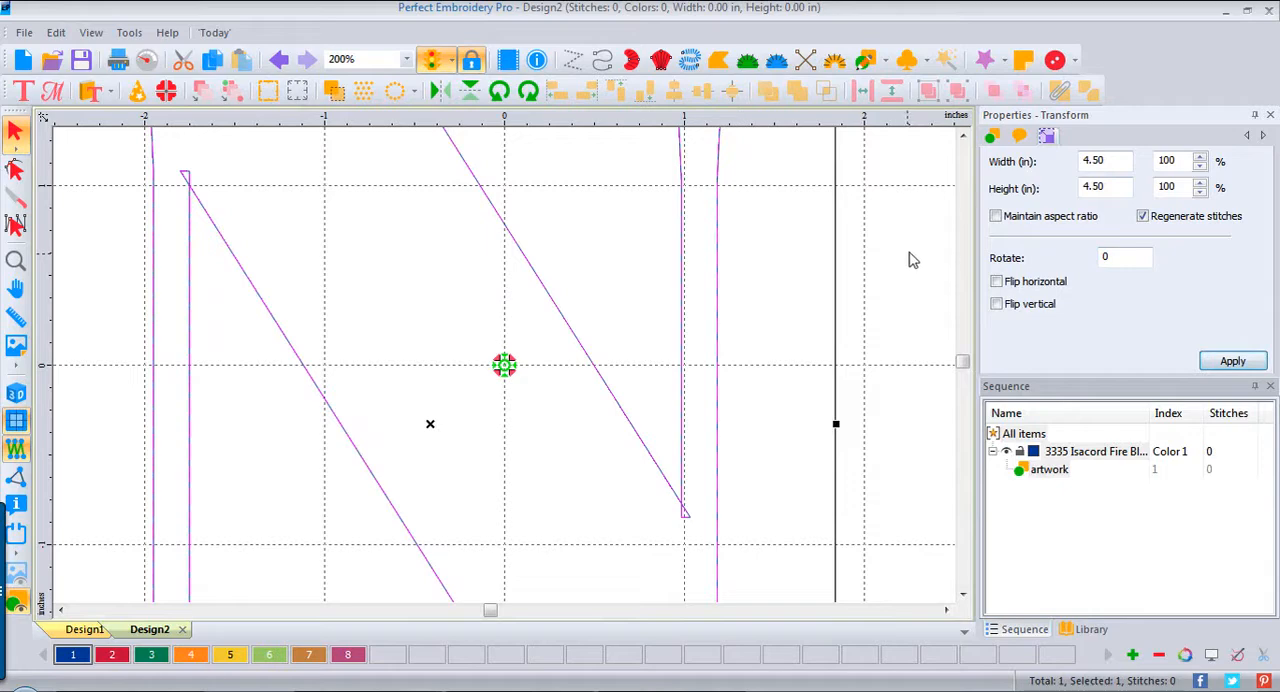
Step: Center the design's origin on the N artwork
{"action": "right_click", "coordinate": [687, 131]}
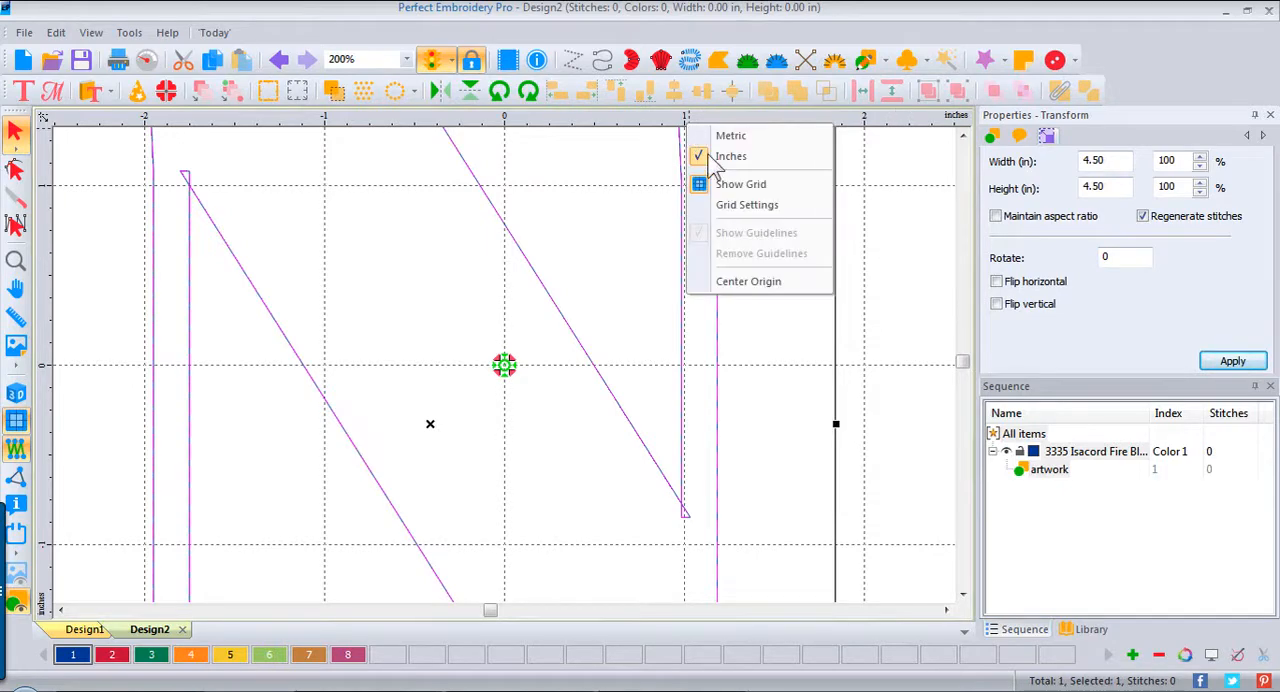
{"action": "left_click", "coordinate": [757, 287]}
{"action": "left_click", "coordinate": [836, 290]}
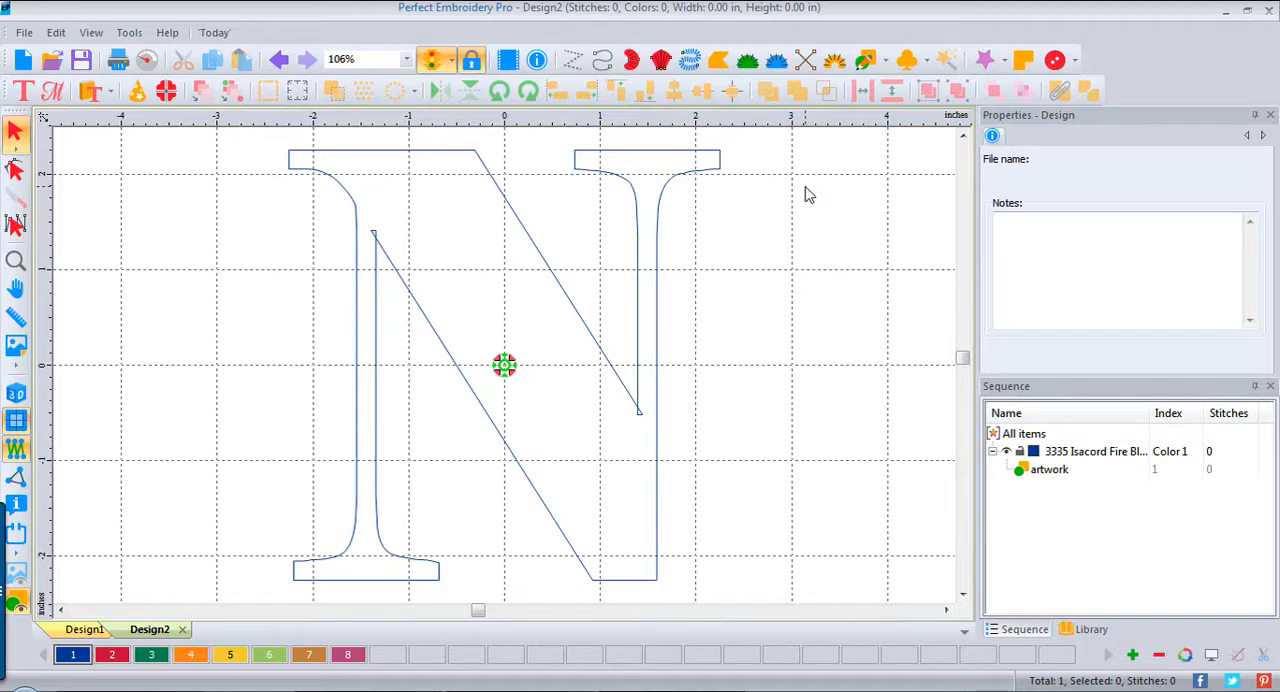
Step: Slice the N's outline from the diagonal's upper inner corner to the curved node on the left stem, continuing the diagonal's line
{"action": "key", "text": "ctrl+a"}
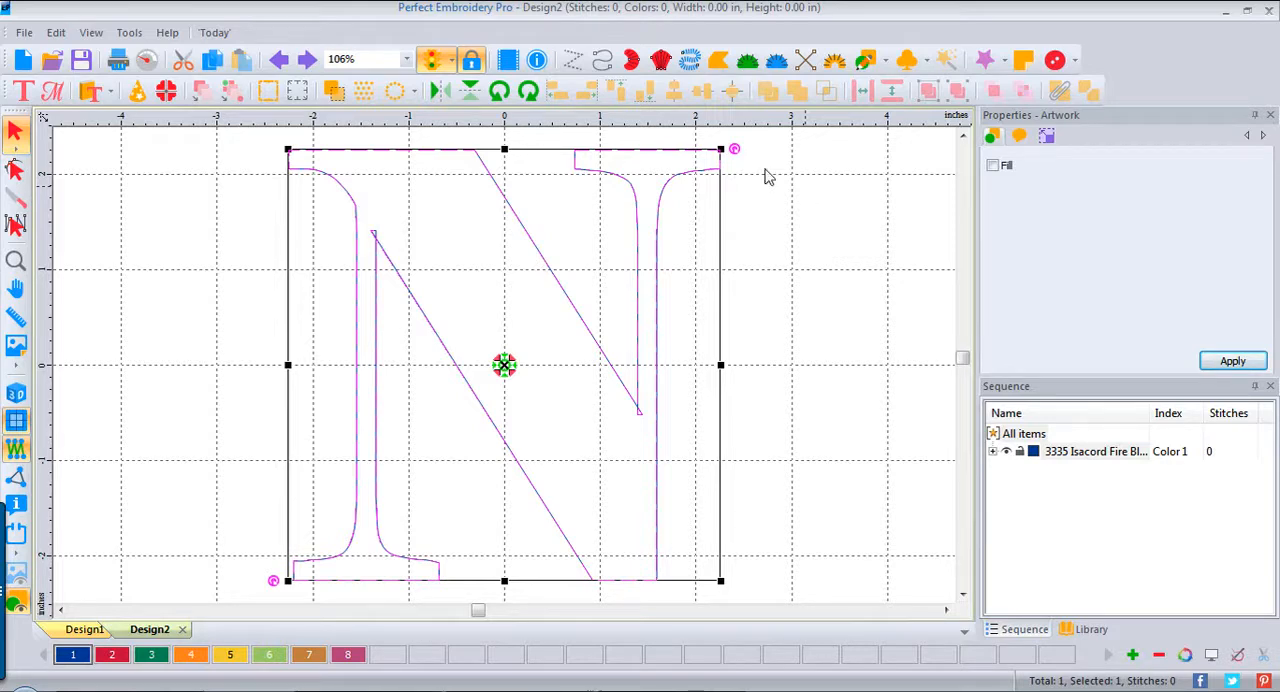
{"action": "left_click", "coordinate": [16, 172]}
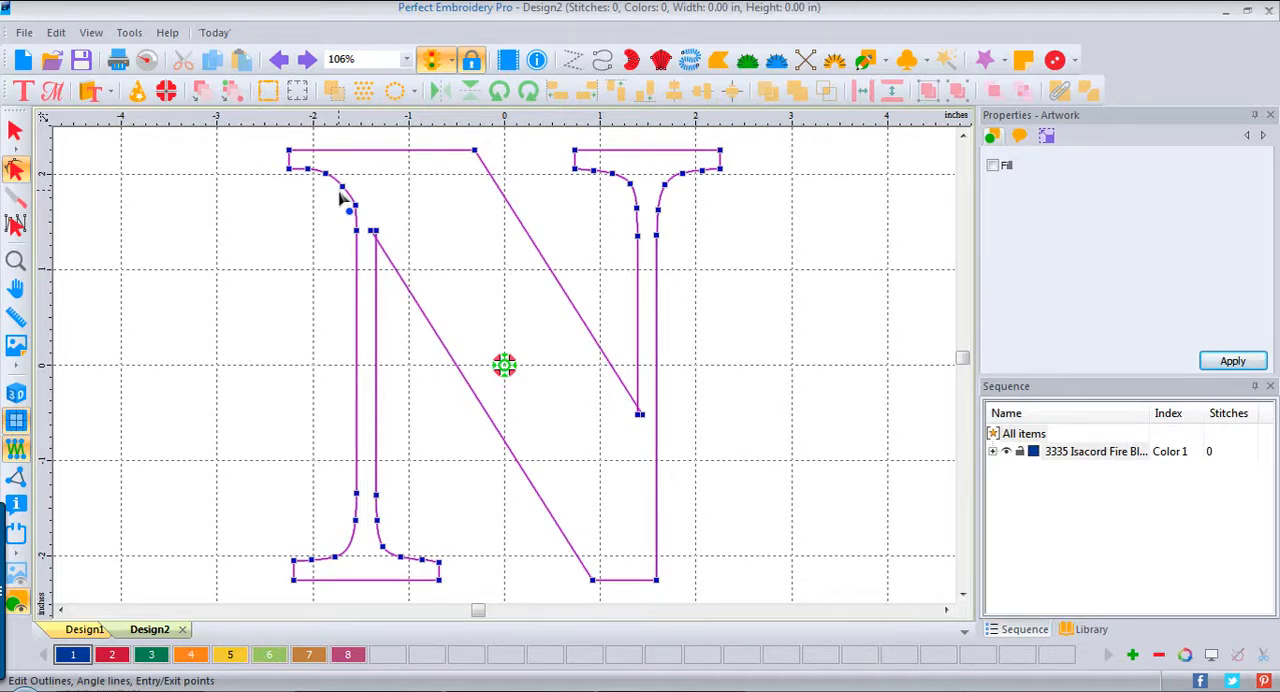
{"action": "left_click", "coordinate": [15, 199]}
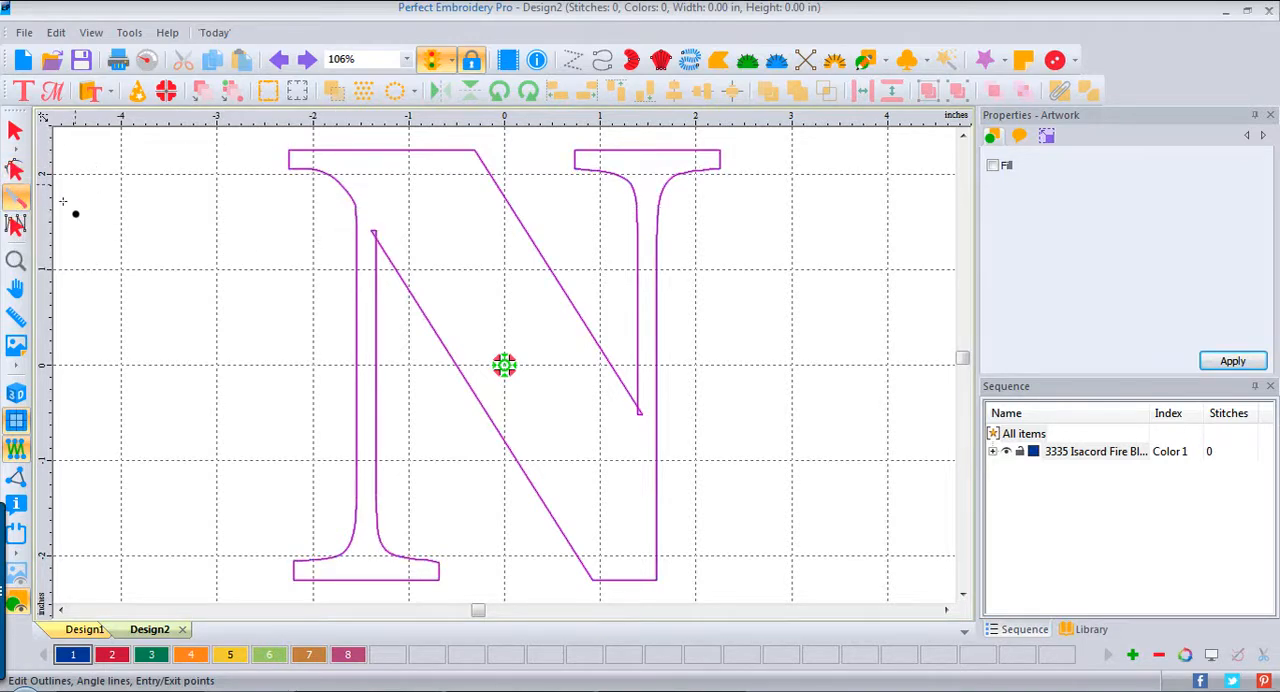
{"action": "left_click", "coordinate": [15, 260]}
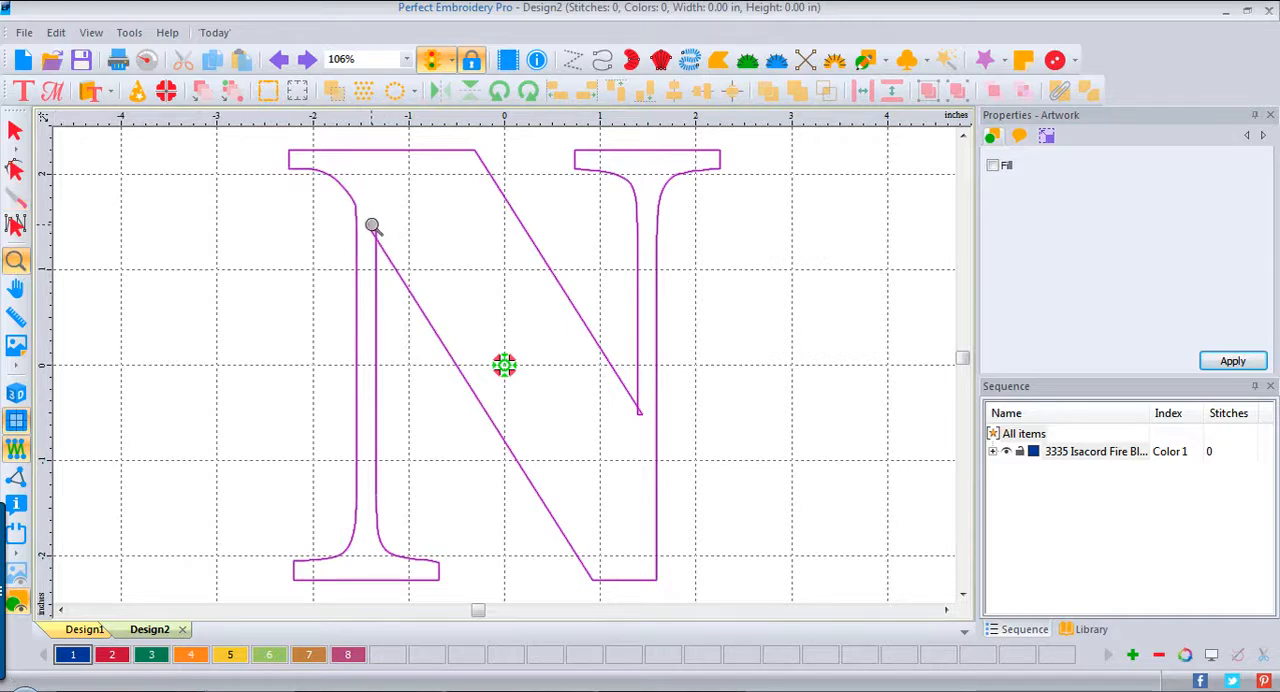
{"action": "left_click", "coordinate": [380, 229]}
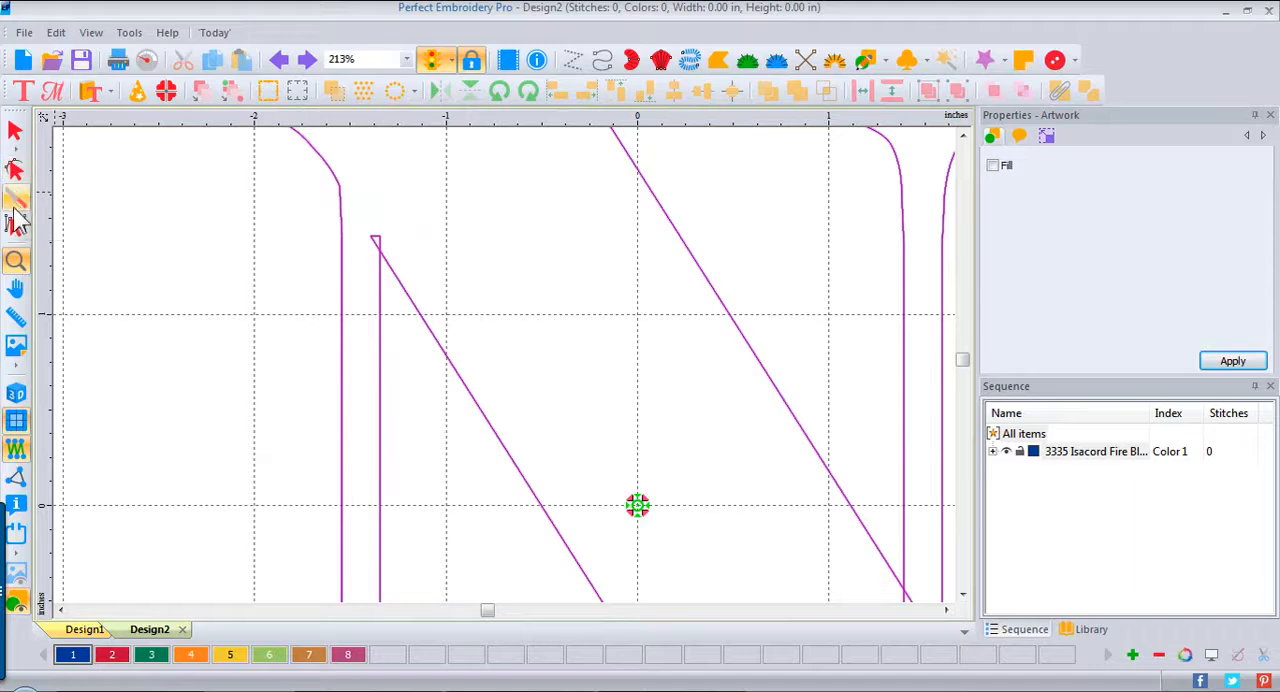
{"action": "left_click", "coordinate": [15, 200]}
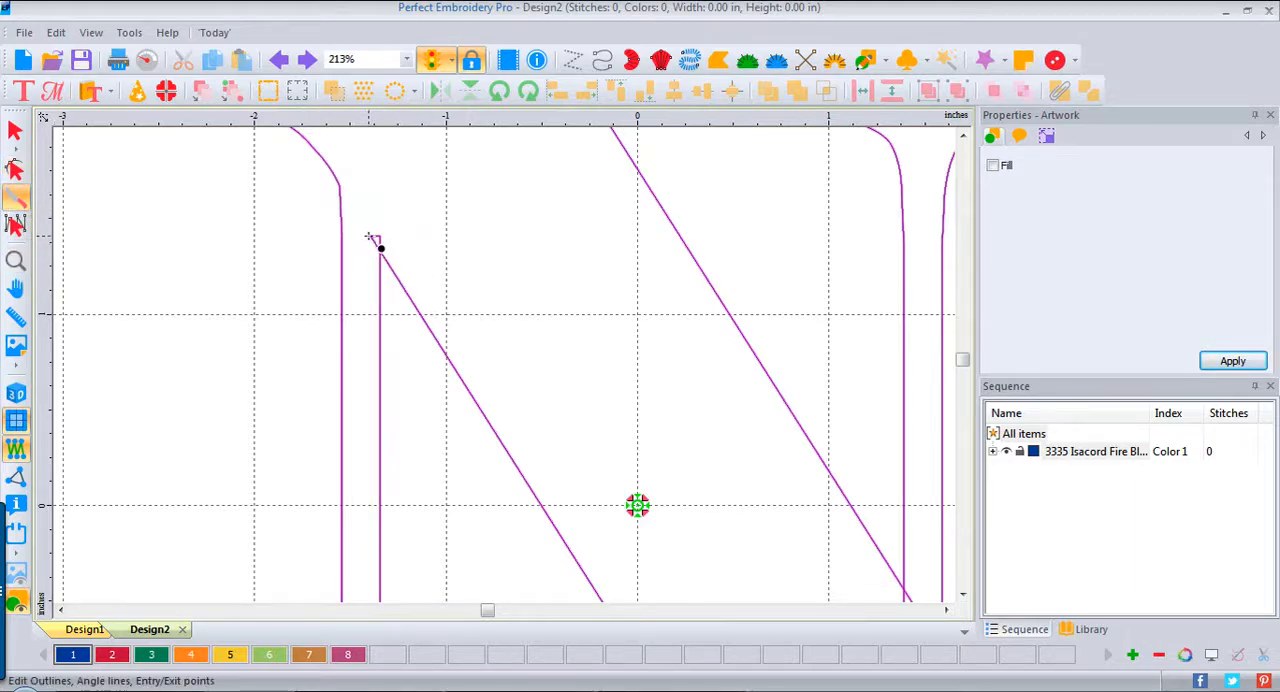
{"action": "left_click_drag", "start_coordinate": [370, 237], "coordinate": [340, 185]}
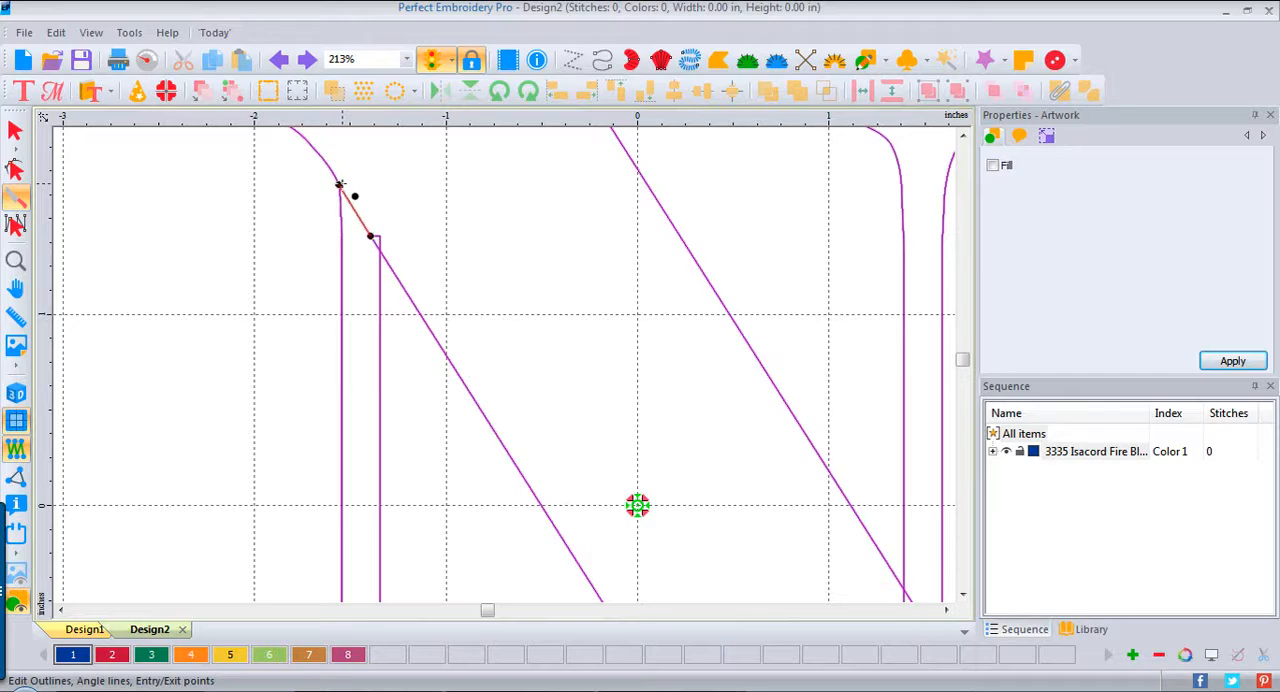
{"action": "key", "text": "Escape"}
{"action": "left_click", "coordinate": [286, 198]}
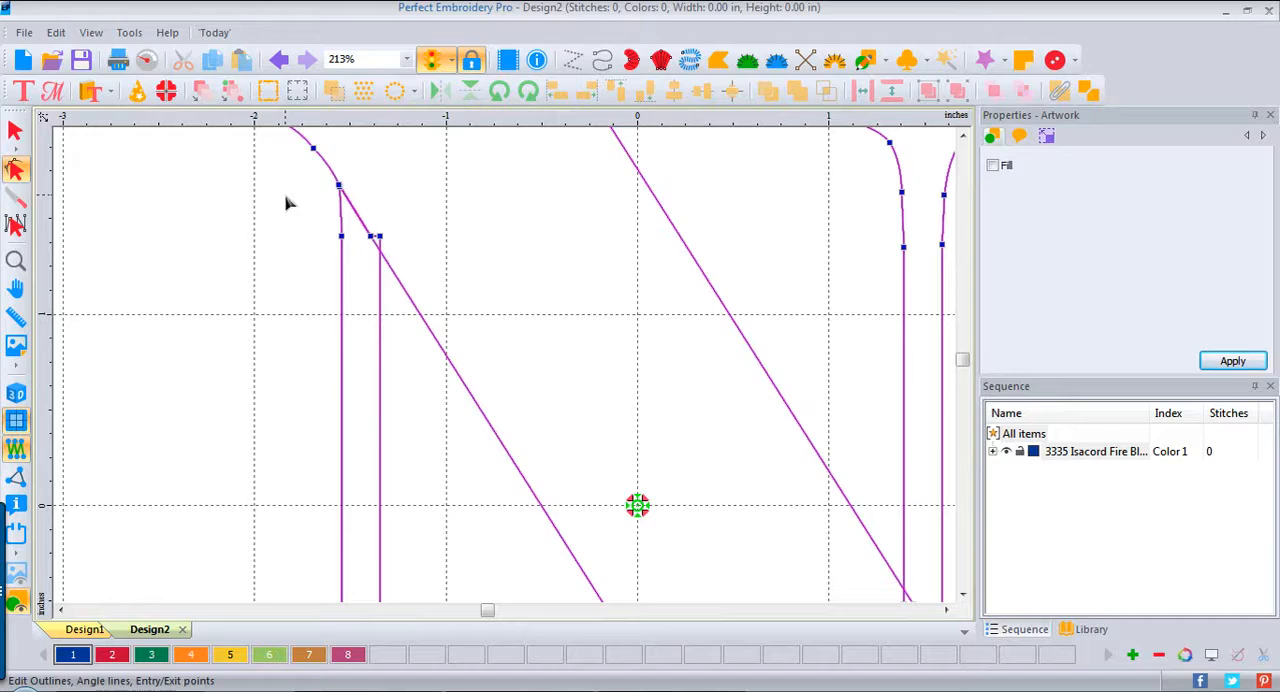
Step: Slice the N's outline from the diagonal's lower inner corner to the right stem's outer edge, roughly continuing the diagonal's line
{"action": "left_click", "coordinate": [946, 609]}
{"action": "left_click", "coordinate": [946, 609]}
{"action": "left_click", "coordinate": [946, 609]}
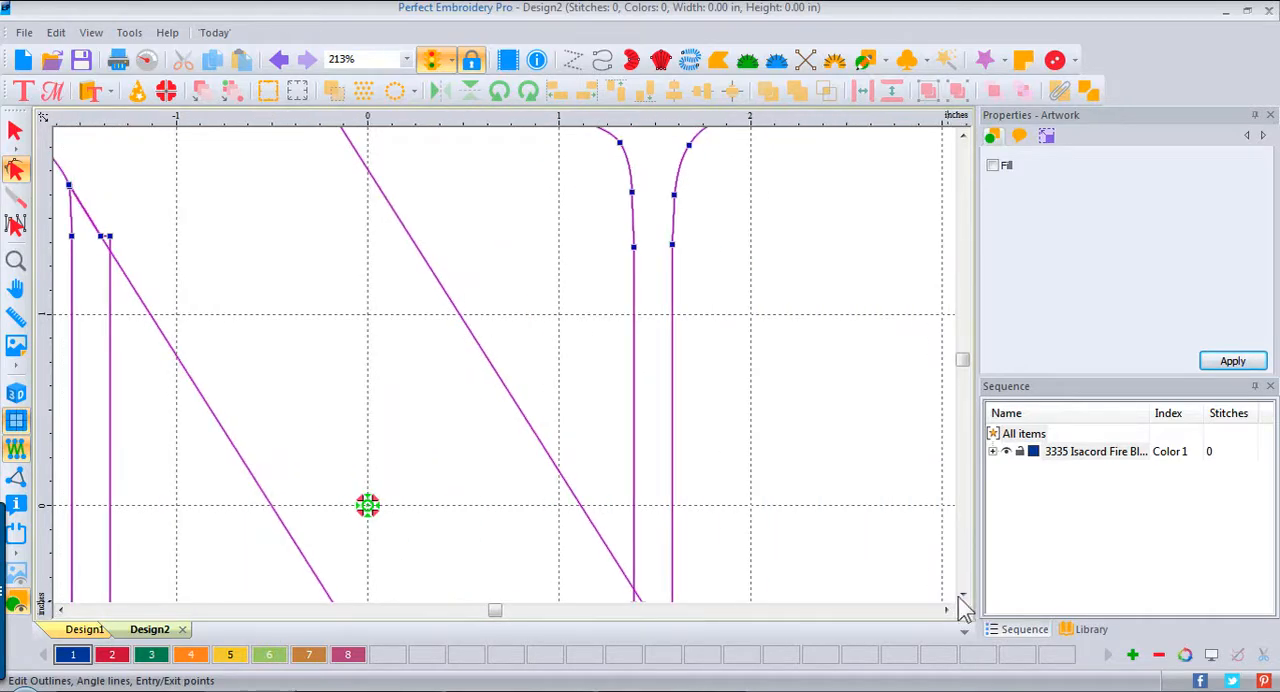
{"action": "left_click", "coordinate": [964, 595]}
{"action": "left_click", "coordinate": [964, 595]}
{"action": "left_click", "coordinate": [964, 595]}
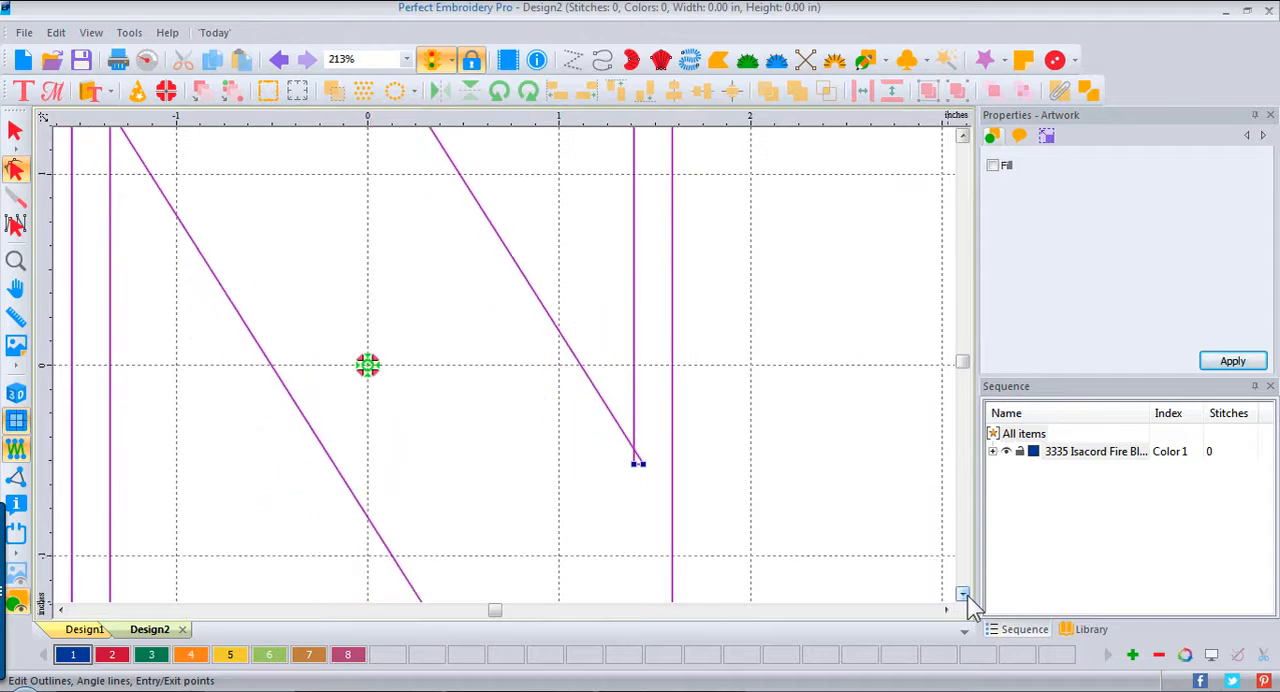
{"action": "left_click", "coordinate": [964, 595]}
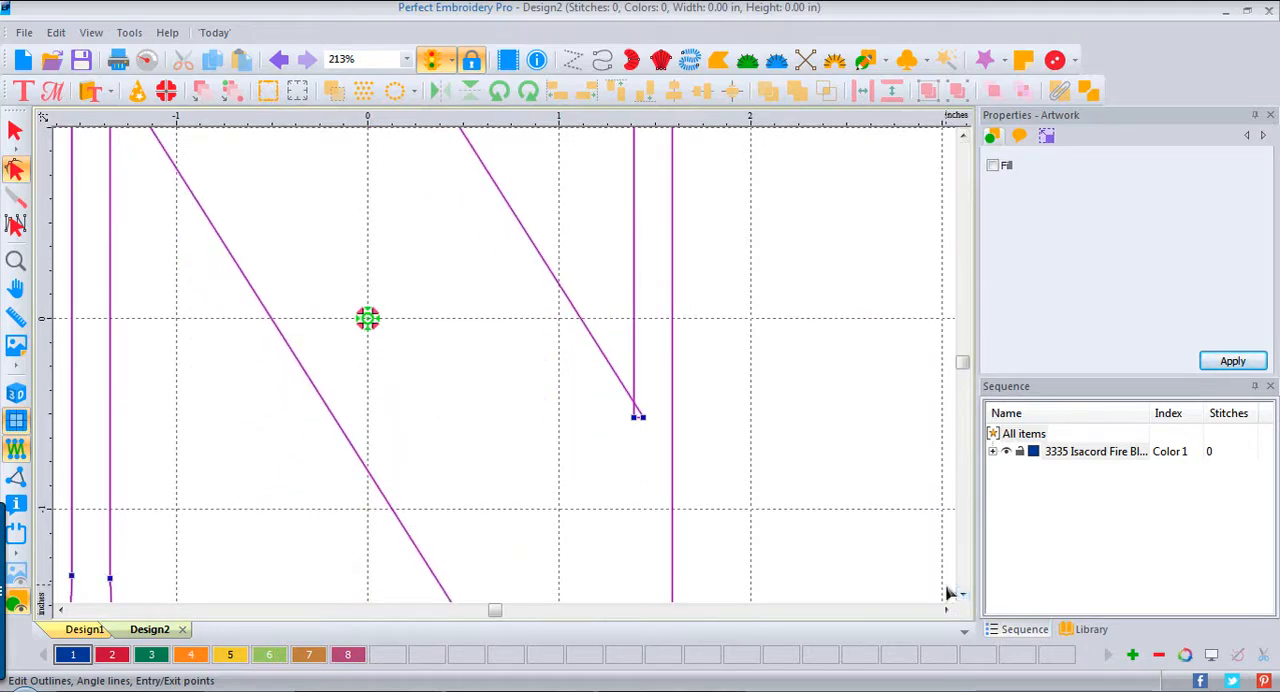
{"action": "left_click", "coordinate": [15, 204]}
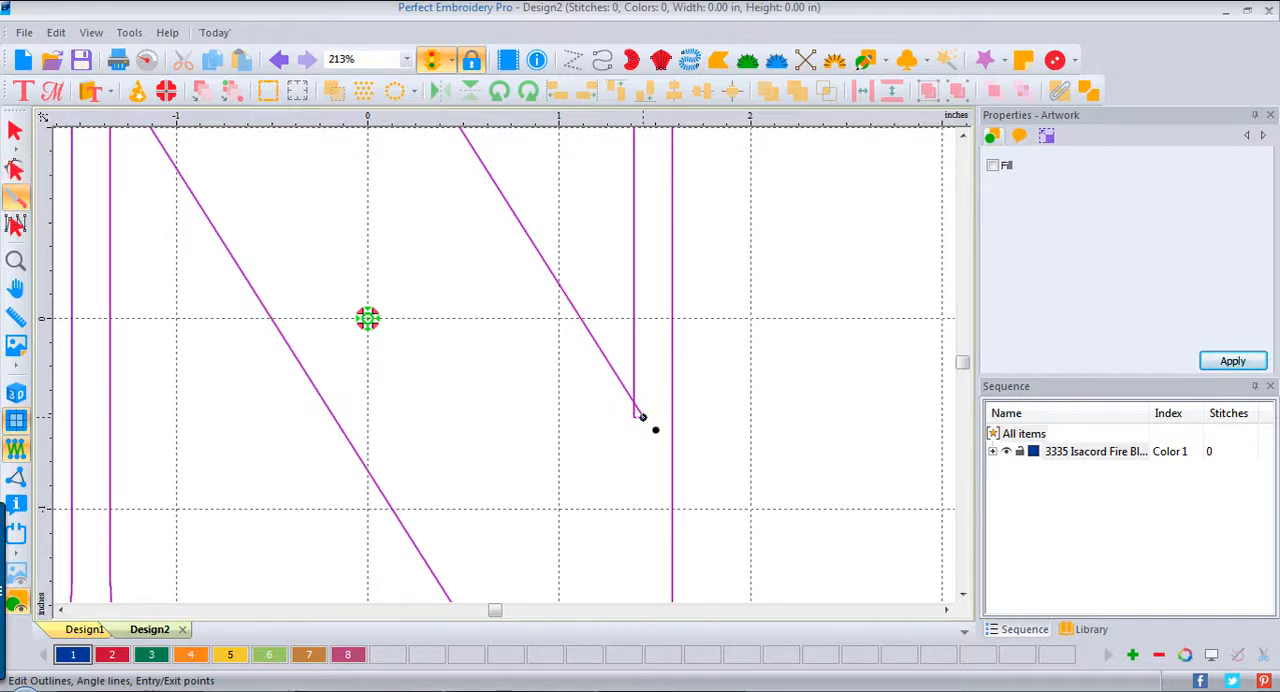
{"action": "left_click_drag", "start_coordinate": [642, 416], "coordinate": [670, 453]}
{"action": "left_click", "coordinate": [671, 455]}
{"action": "key", "text": "Return"}
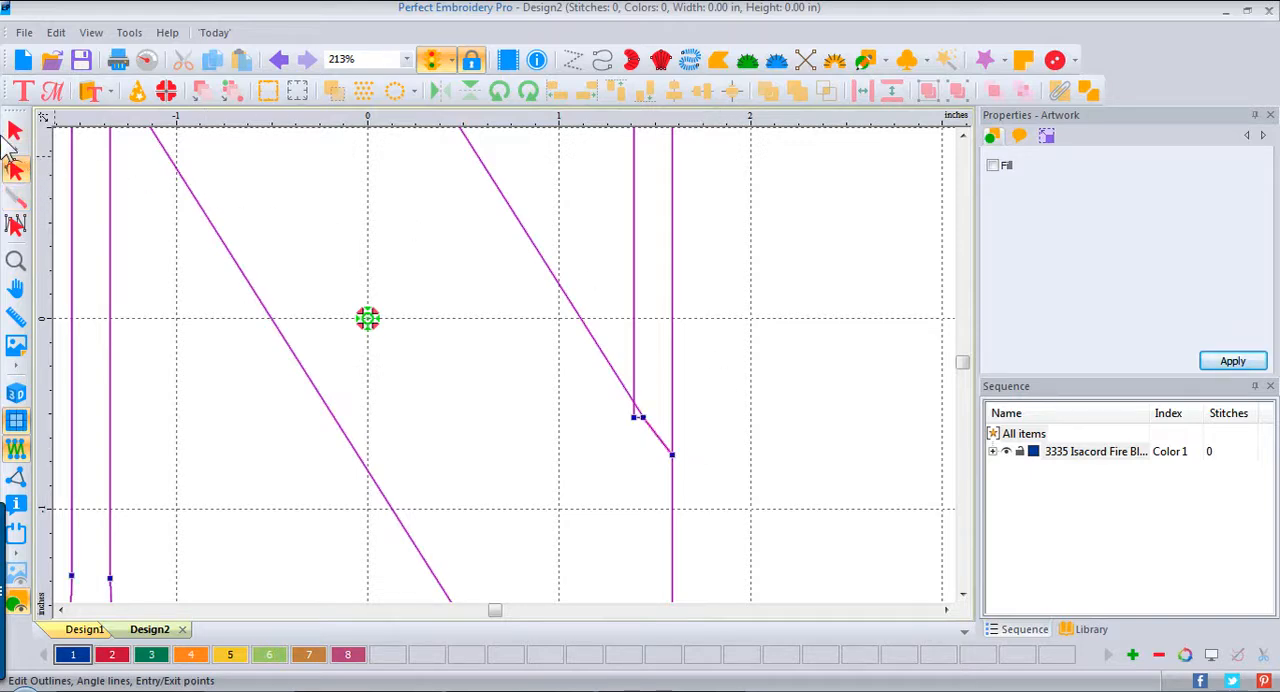
Step: Recenter the design's origin on the sliced N artwork and deselect it
{"action": "left_click", "coordinate": [20, 135]}
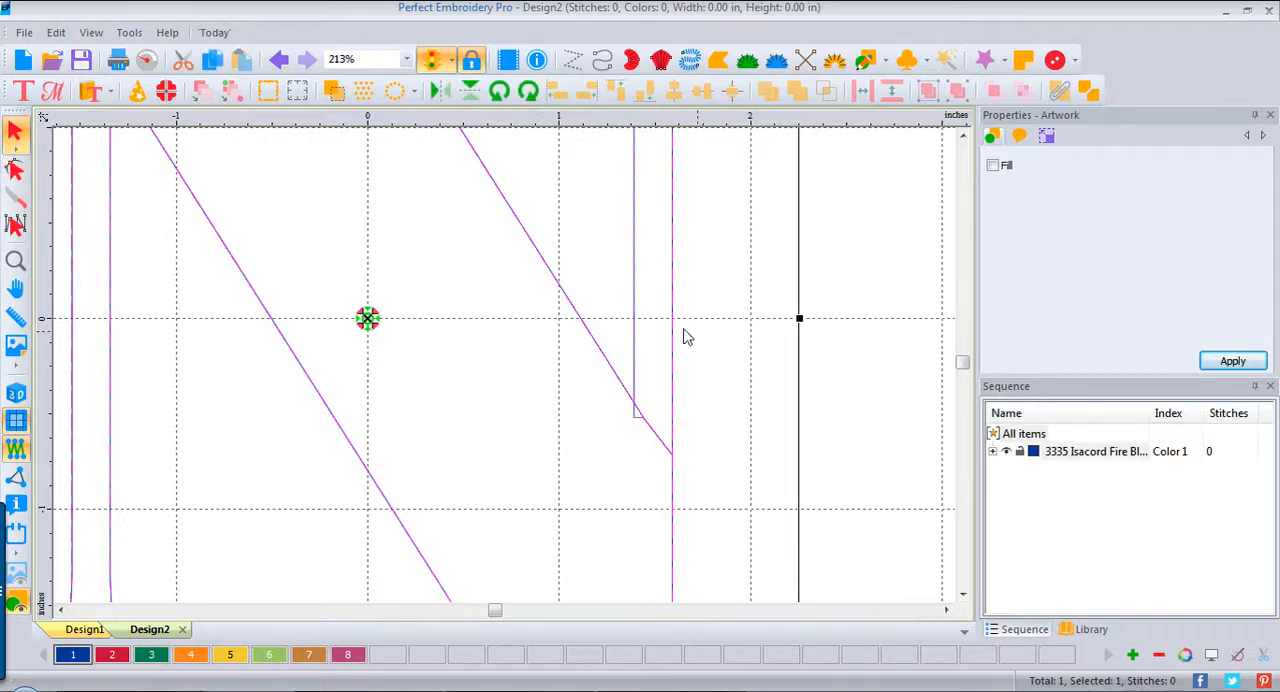
{"action": "right_click", "coordinate": [436, 121]}
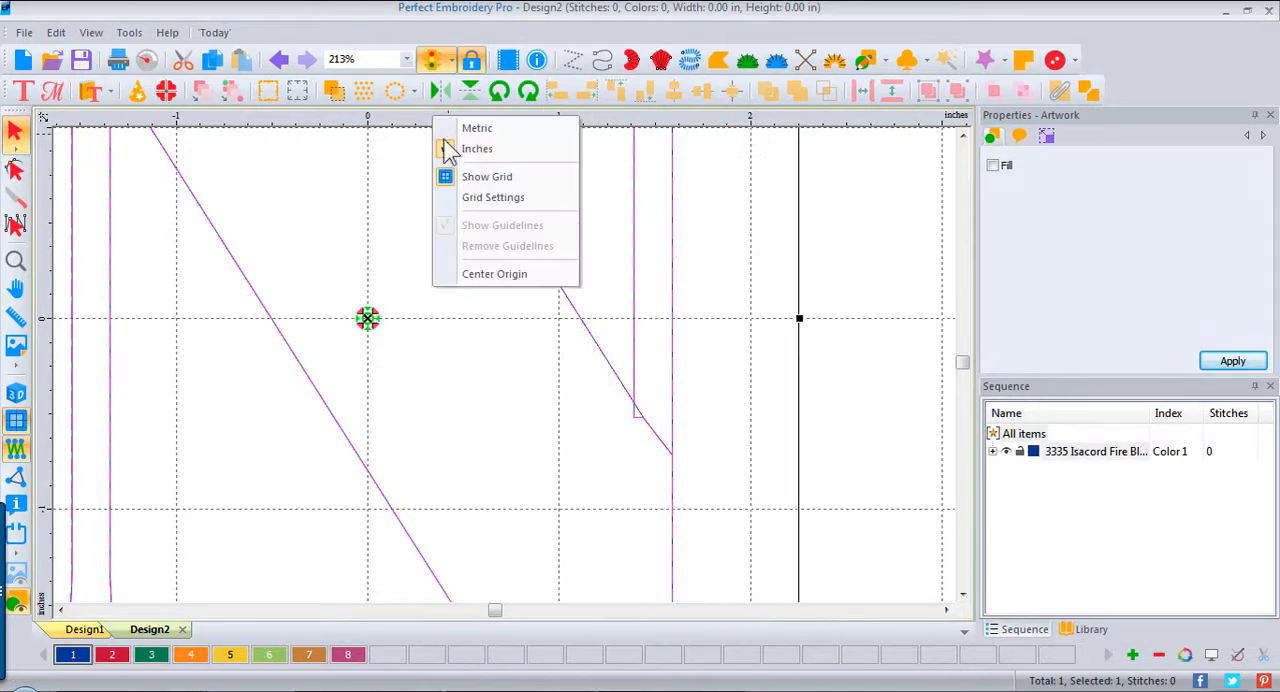
{"action": "left_click", "coordinate": [487, 274]}
{"action": "left_click", "coordinate": [799, 366]}
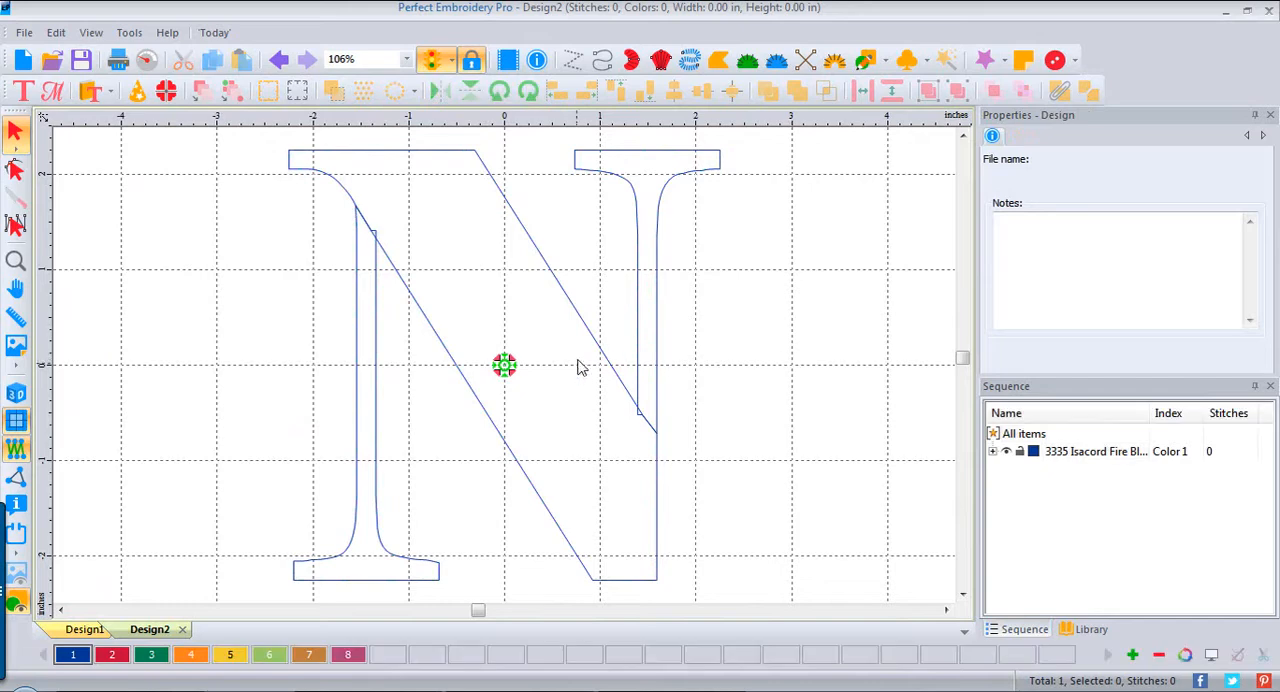
Step: Break the sliced N artwork apart and check the separated pieces by selecting them individually
{"action": "left_click", "coordinate": [660, 328]}
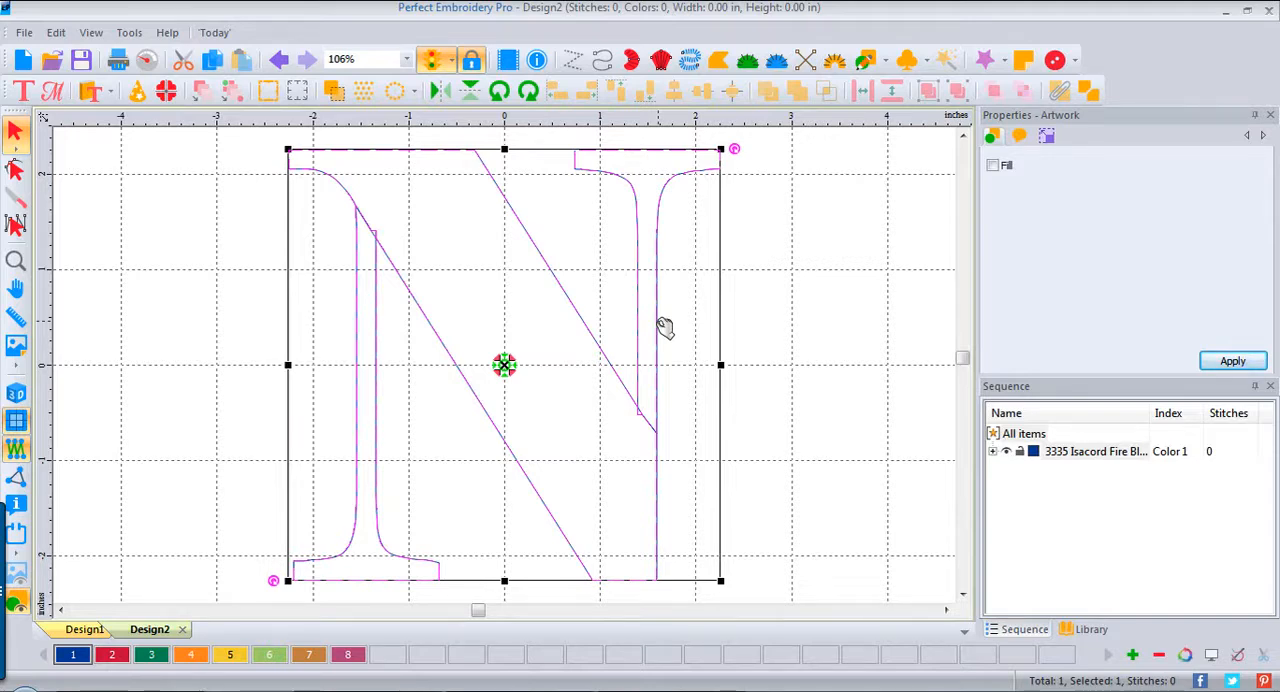
{"action": "right_click", "coordinate": [636, 319]}
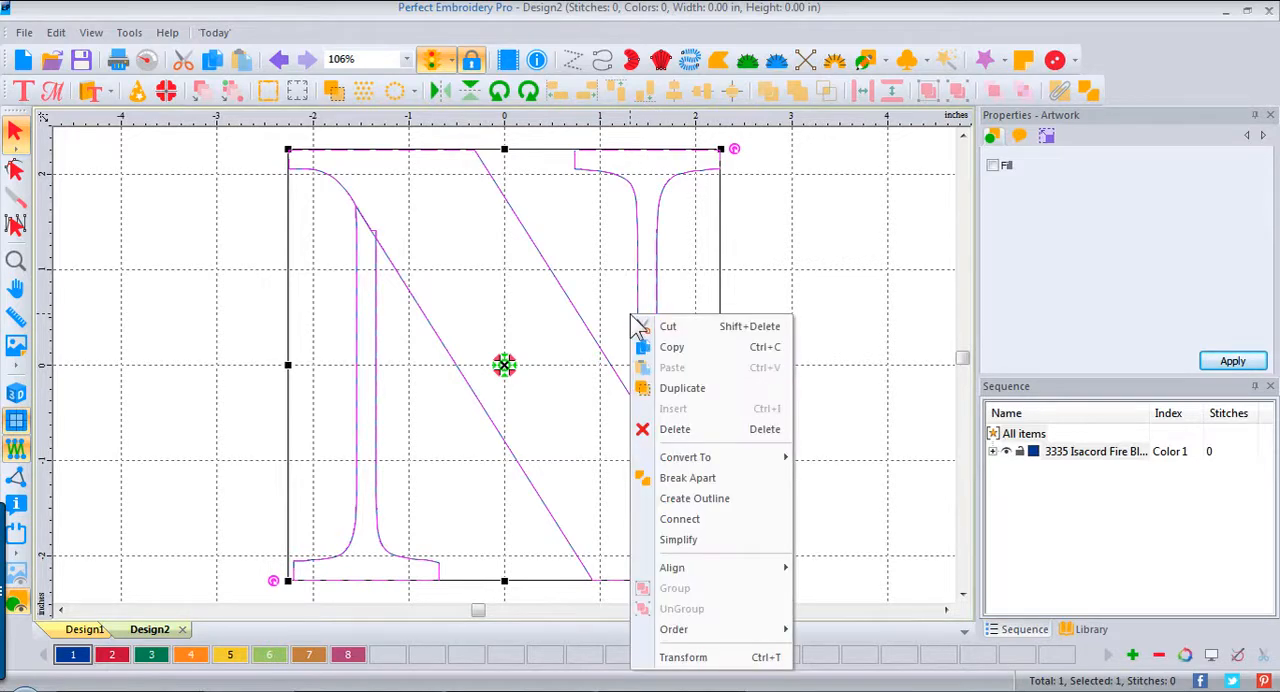
{"action": "left_click", "coordinate": [687, 478]}
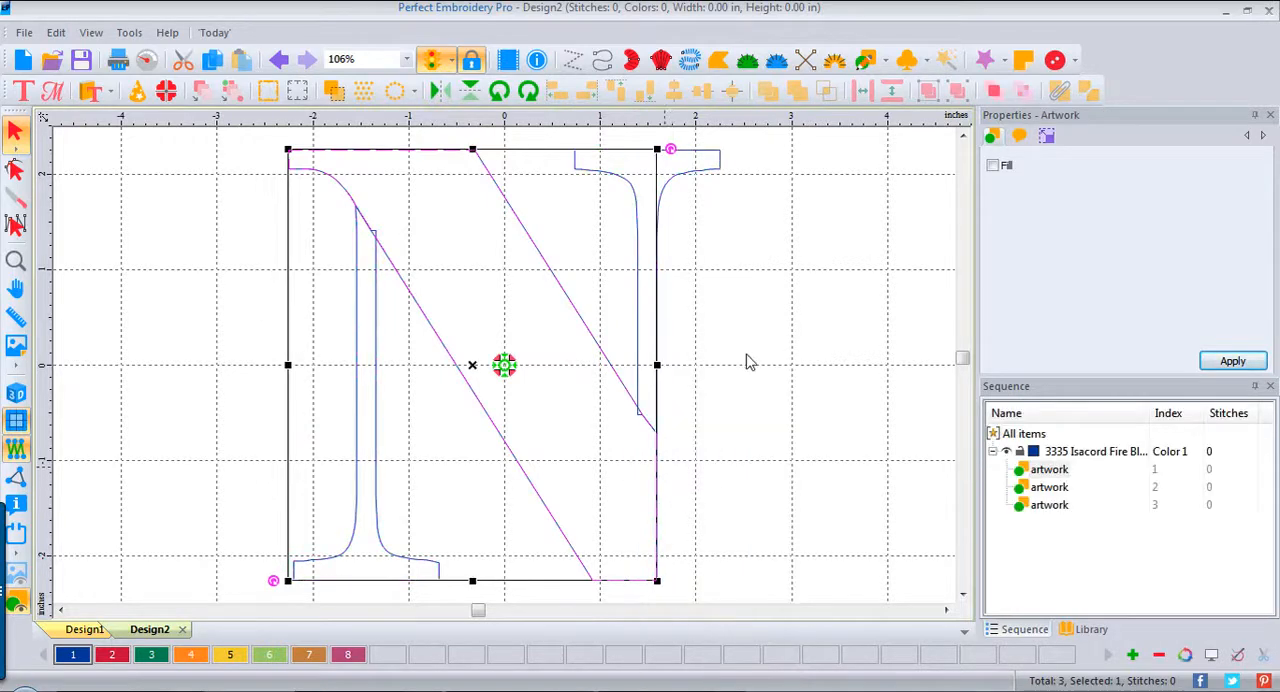
{"action": "left_click", "coordinate": [758, 335]}
{"action": "left_click", "coordinate": [678, 161]}
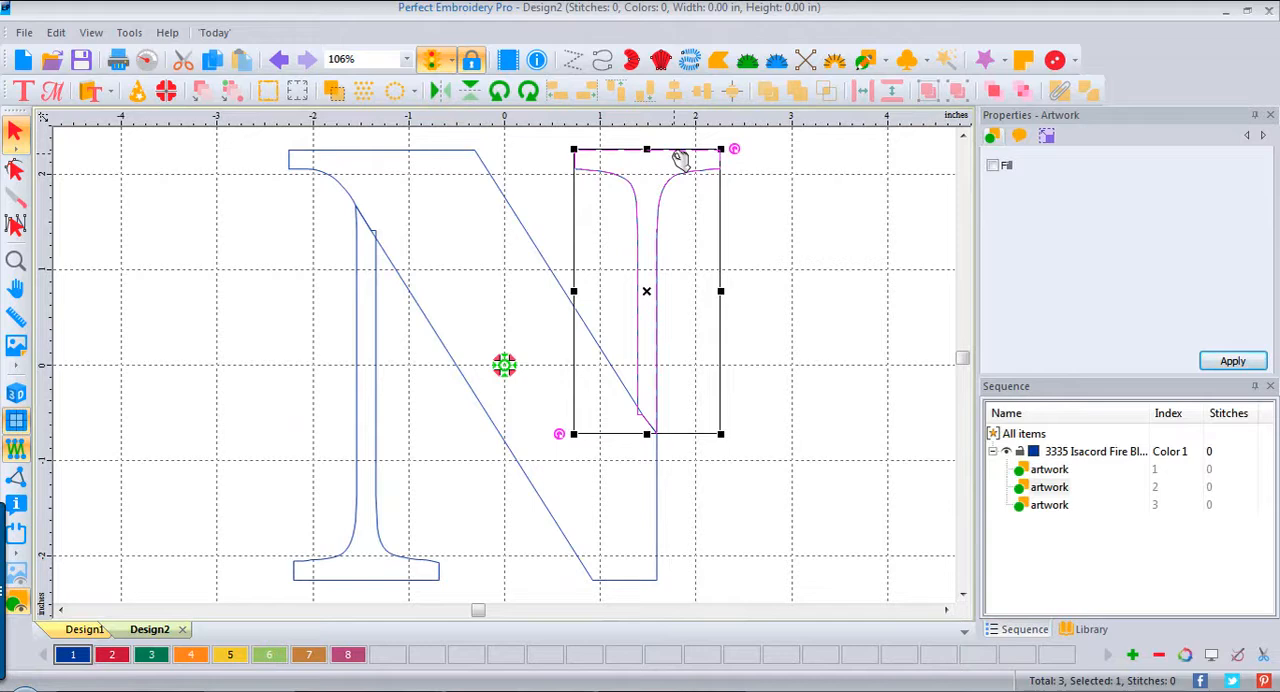
{"action": "left_click", "coordinate": [377, 387]}
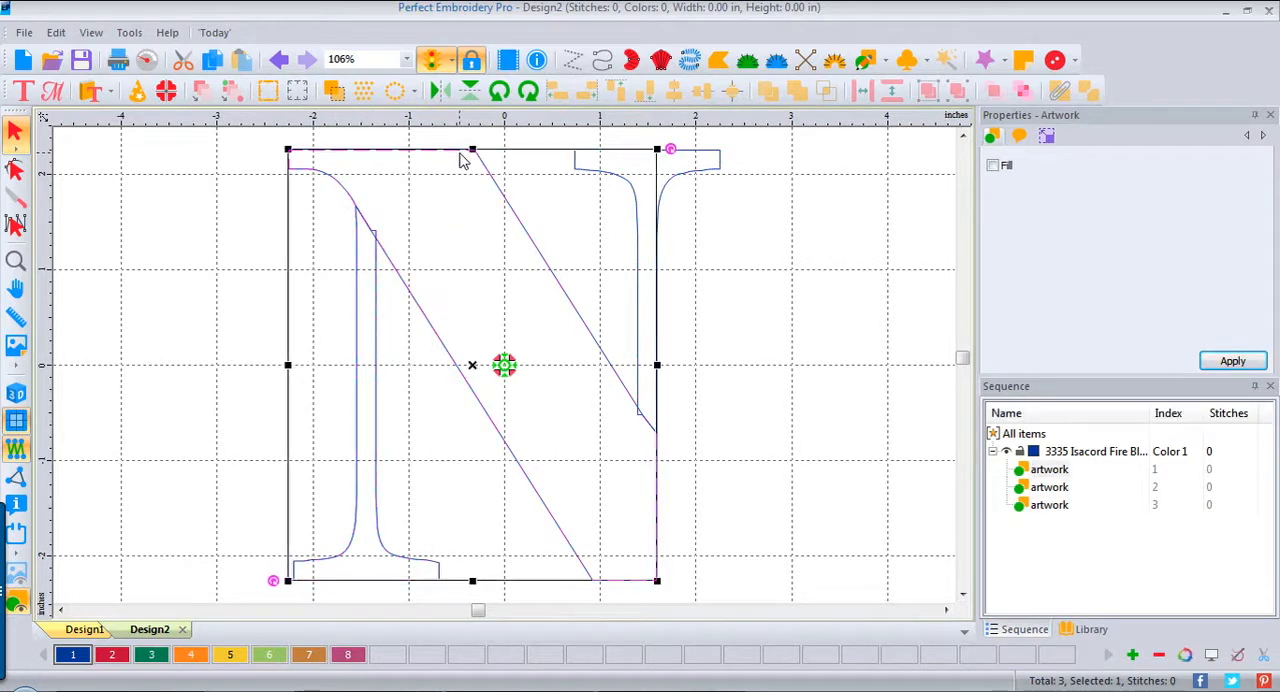
Step: Assign color 2, the red 1805 Isacord thread, to the N's diagonal piece and apply a fill to it
{"action": "left_click", "coordinate": [462, 158]}
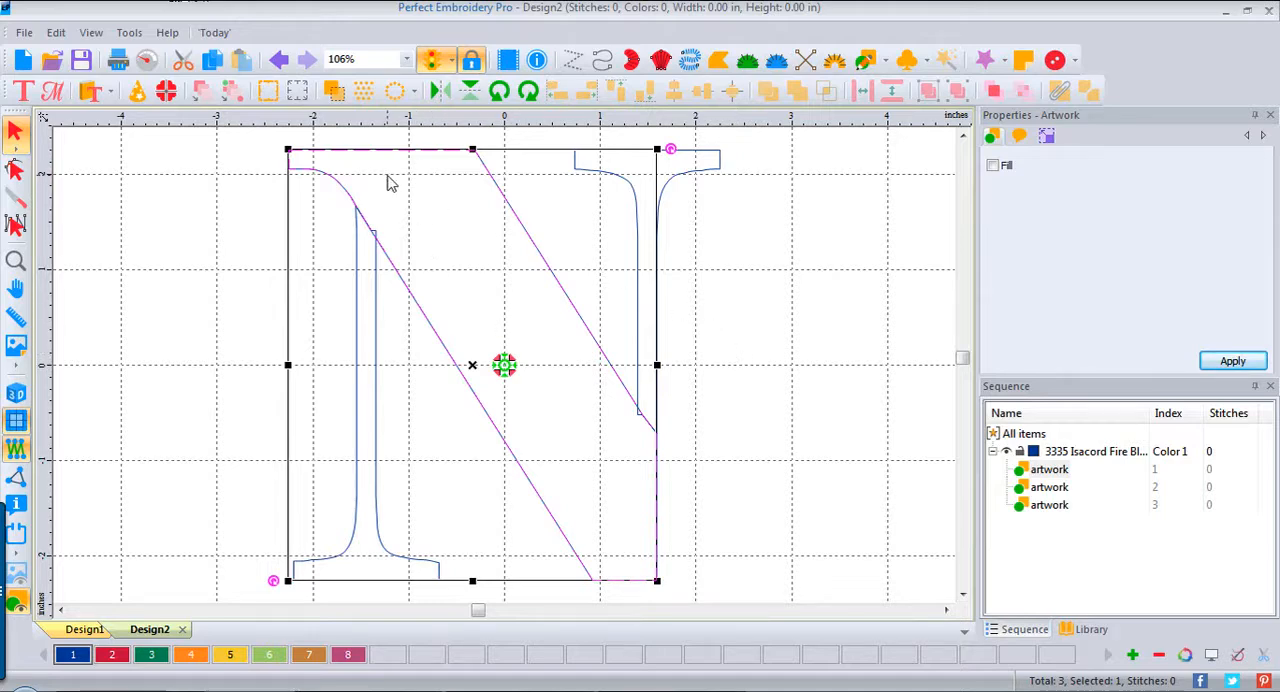
{"action": "left_click", "coordinate": [112, 656]}
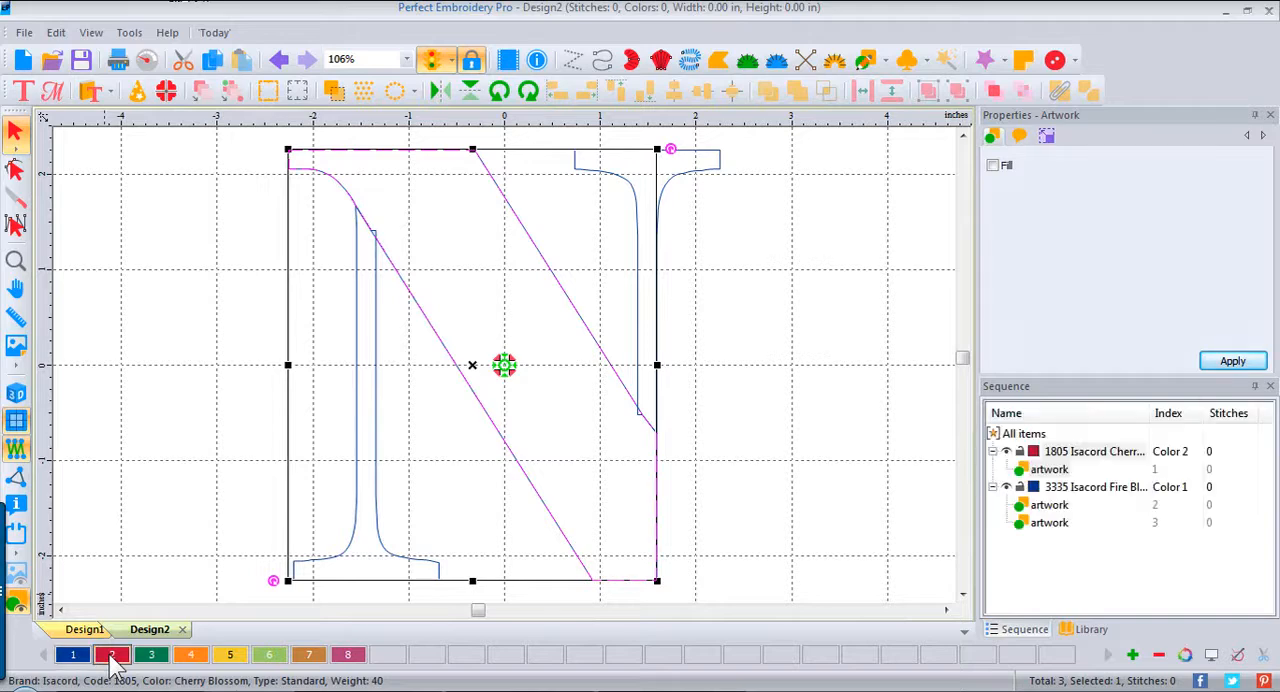
{"action": "left_click", "coordinate": [992, 165]}
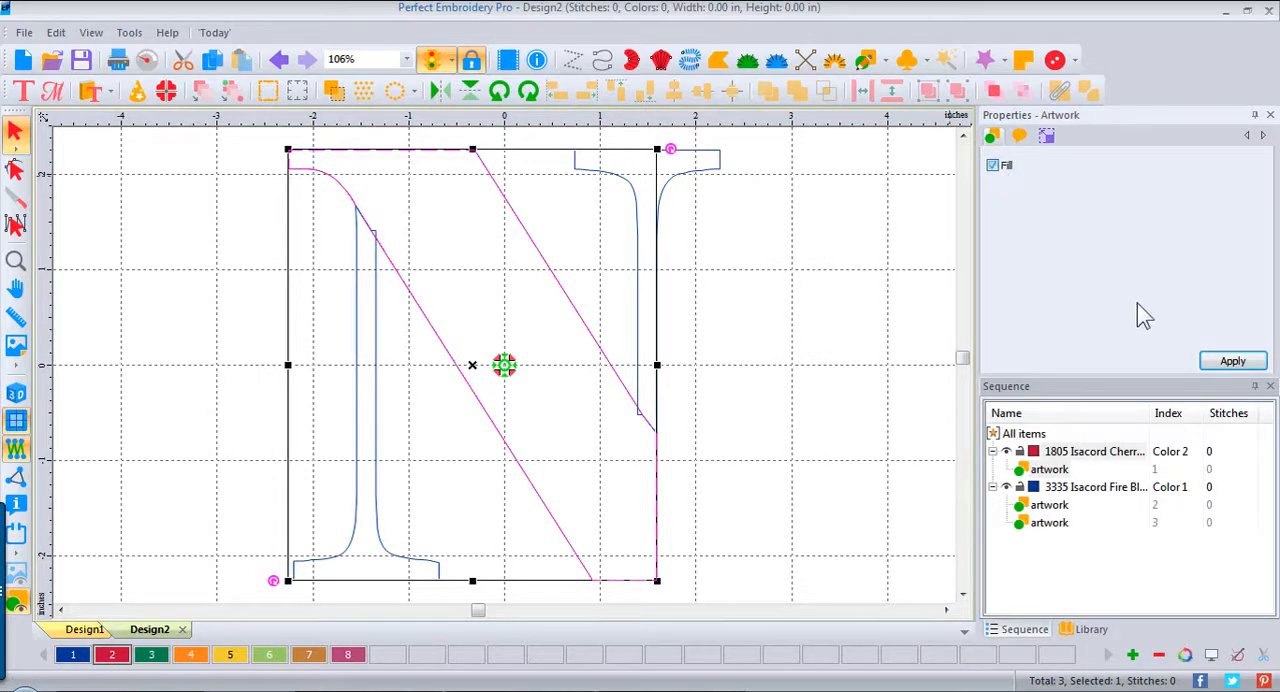
{"action": "left_click", "coordinate": [1240, 366]}
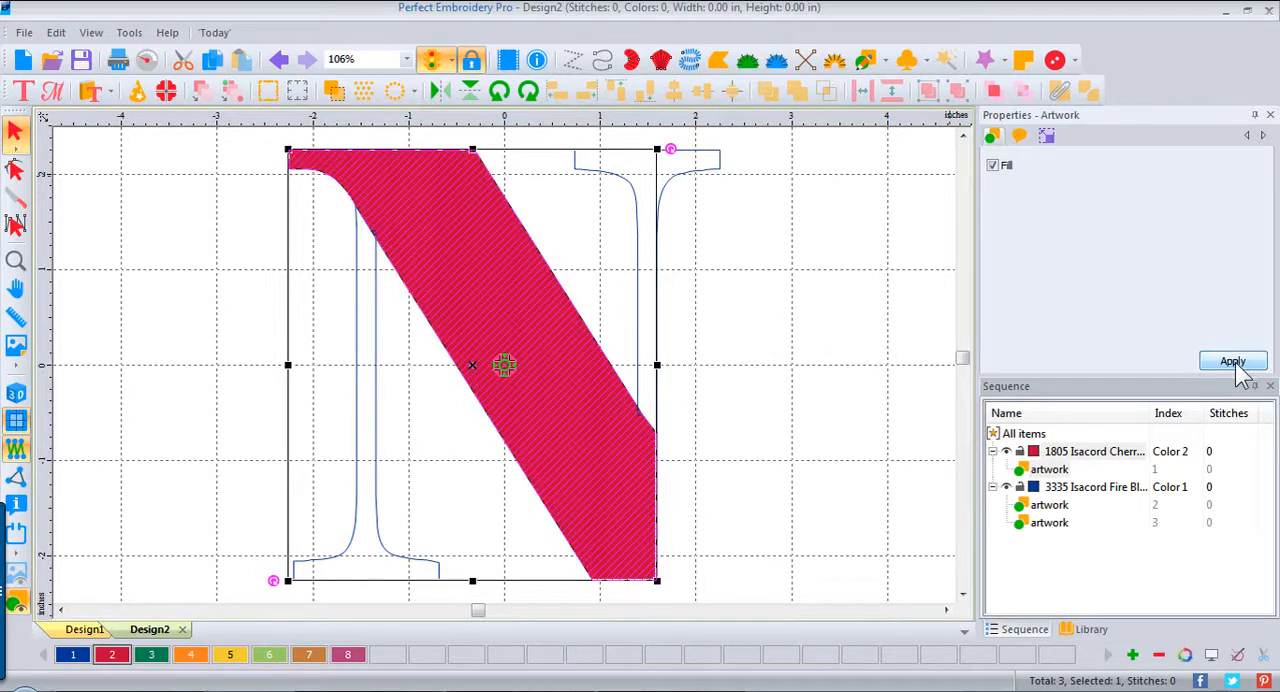
Step: Convert the N's filled diagonal piece to an applique and deselect it
{"action": "right_click", "coordinate": [548, 352]}
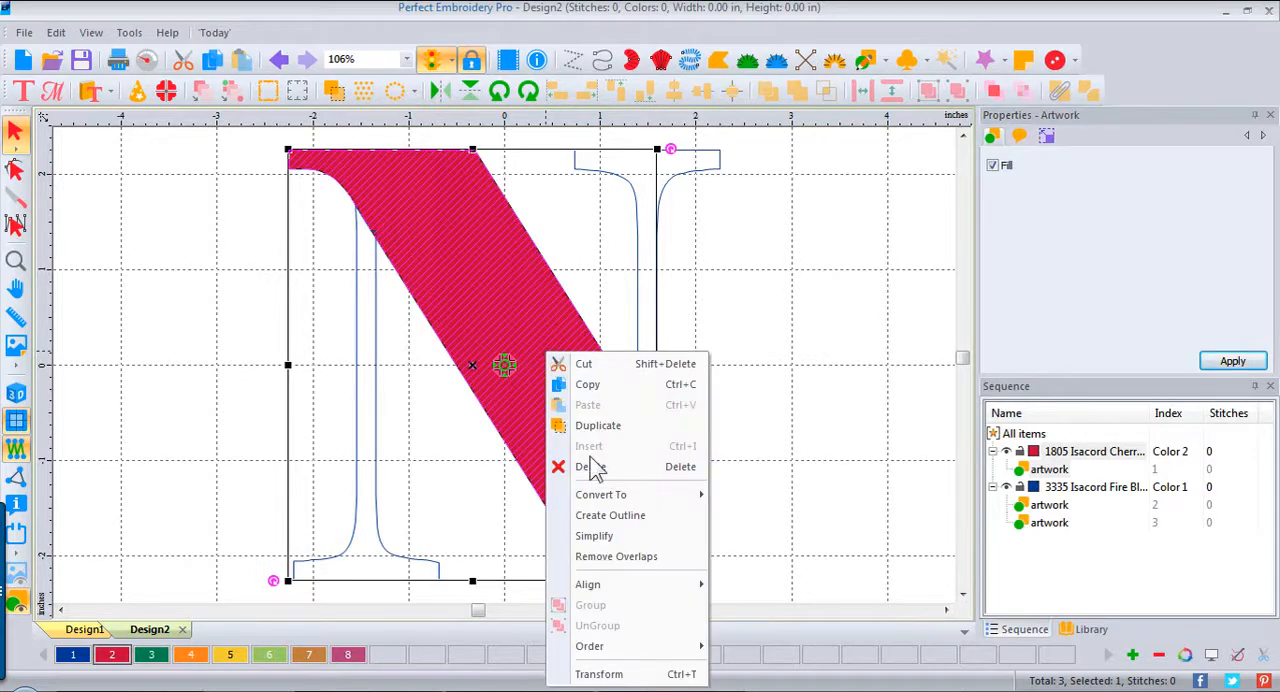
{"action": "mouse_move", "coordinate": [608, 497]}
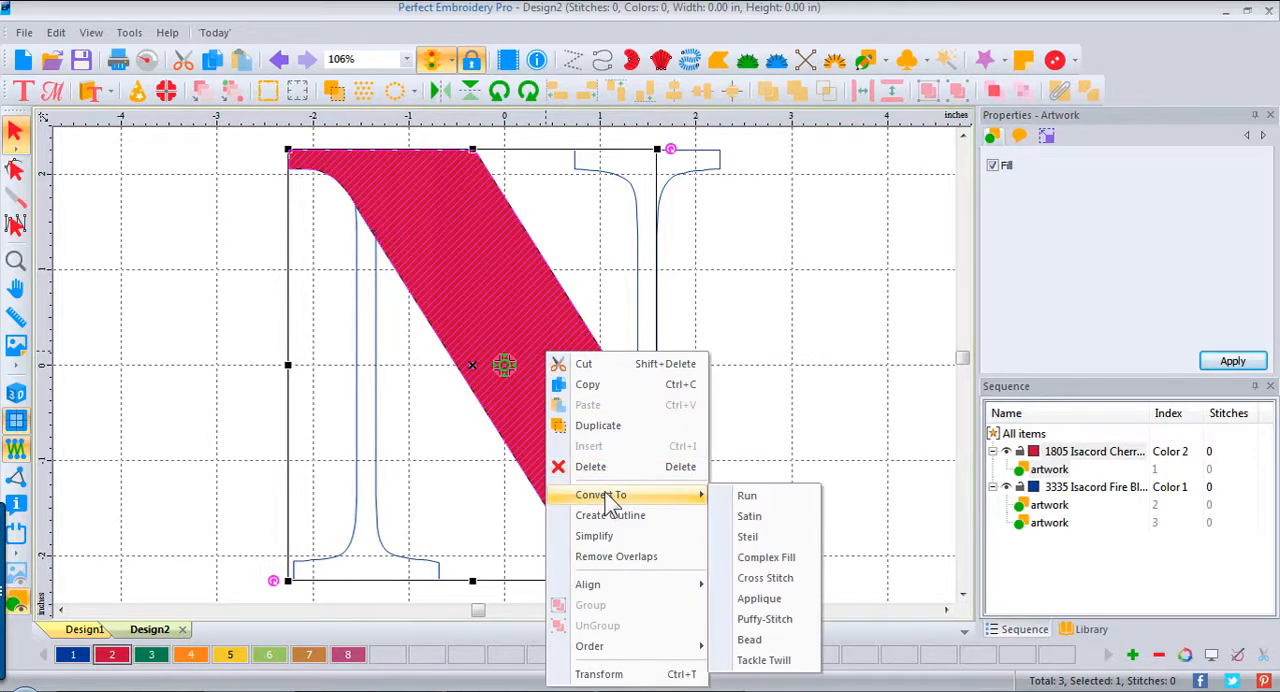
{"action": "left_click", "coordinate": [765, 600]}
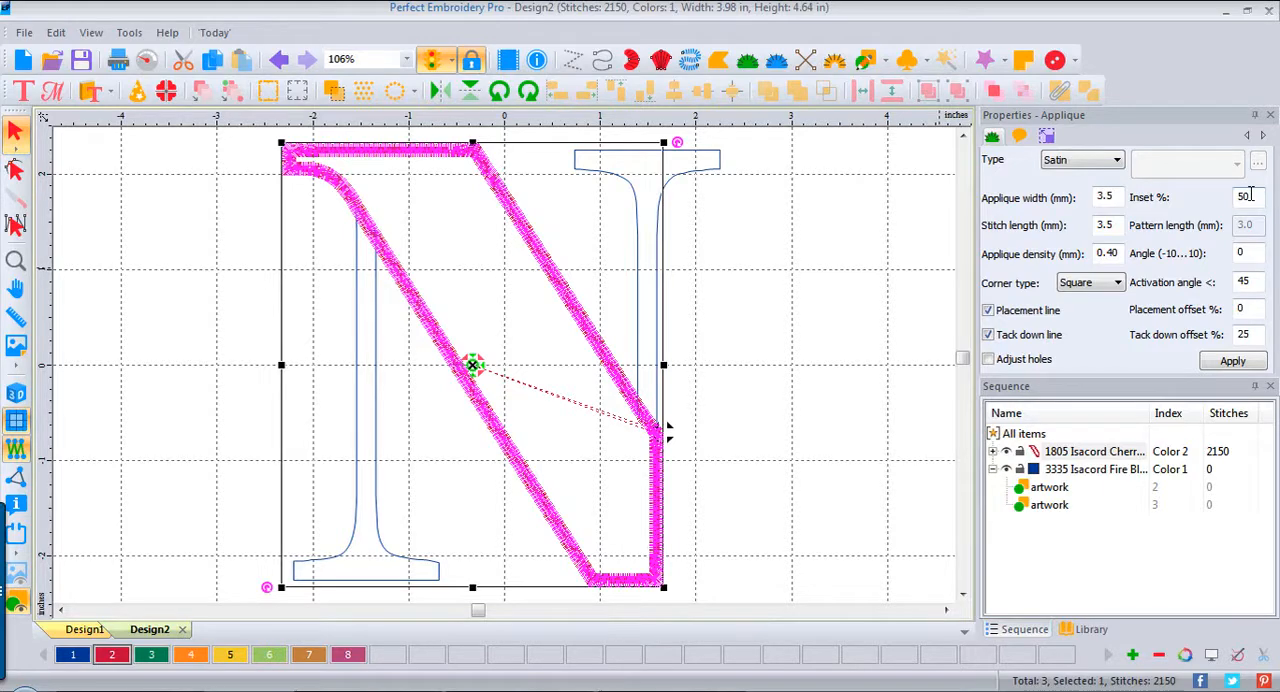
{"action": "left_click", "coordinate": [860, 280]}
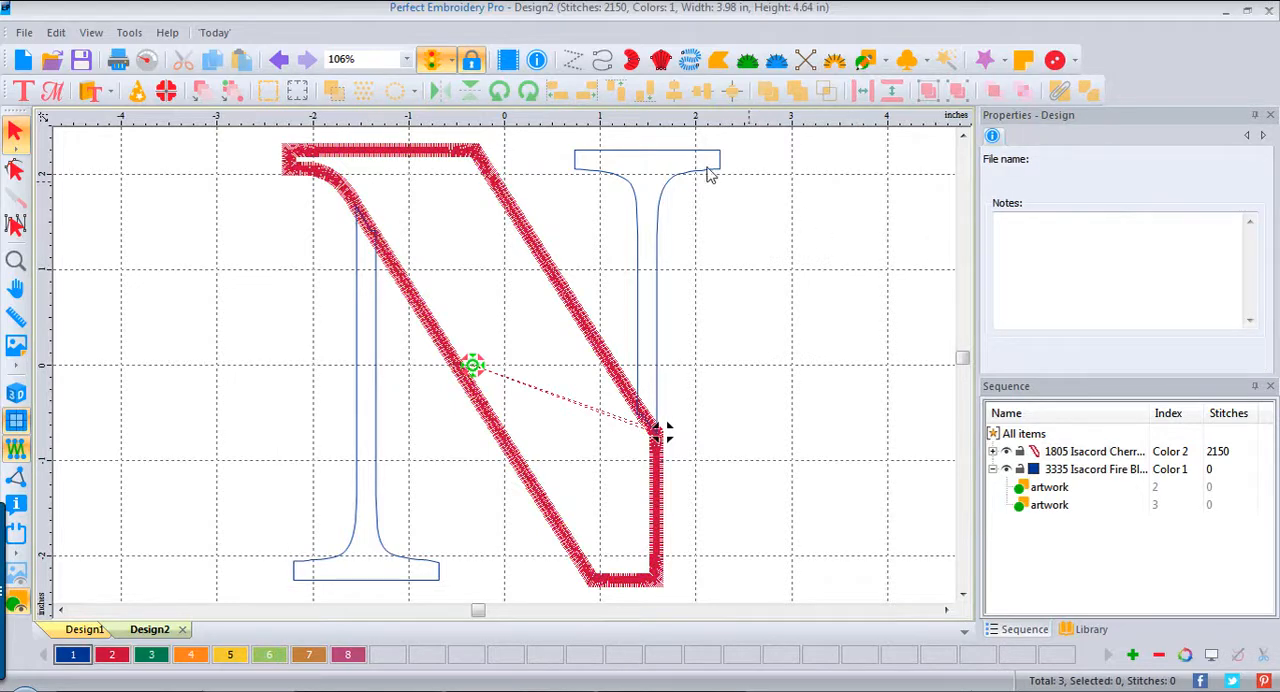
Step: Select both thin stem pieces of the N together and convert them to Complex Fill
{"action": "left_click", "coordinate": [667, 157]}
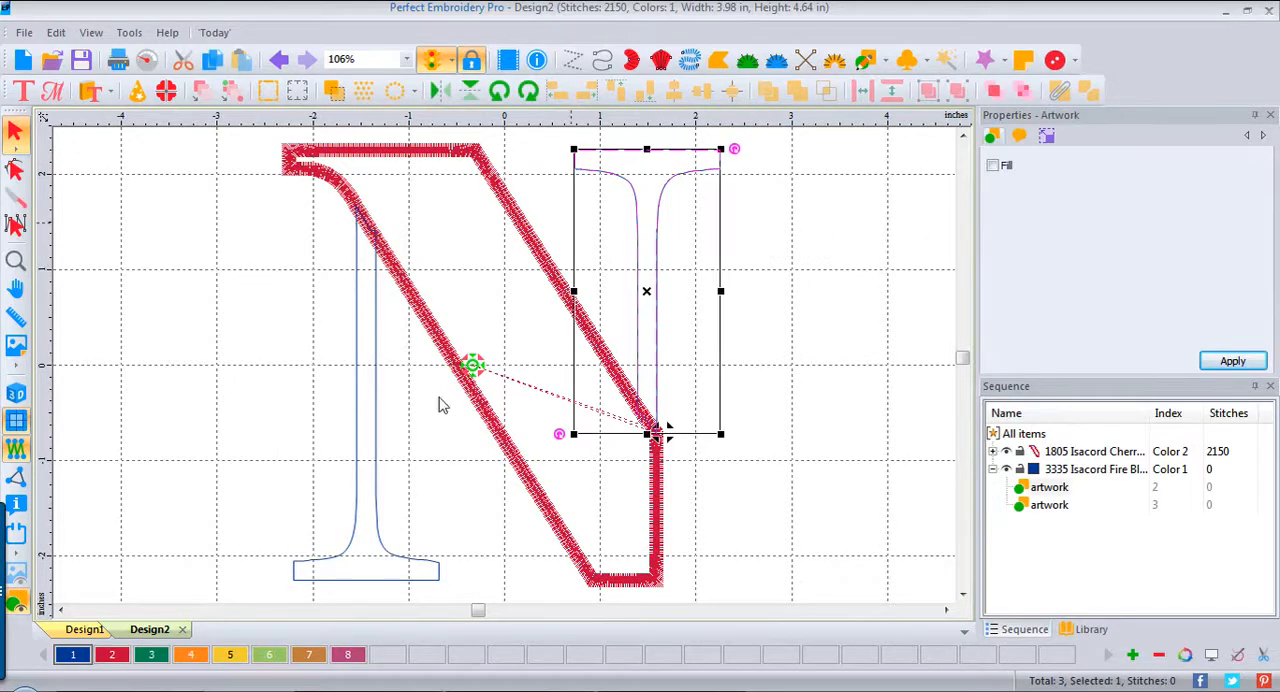
{"action": "left_click", "coordinate": [344, 579], "text": "ctrl"}
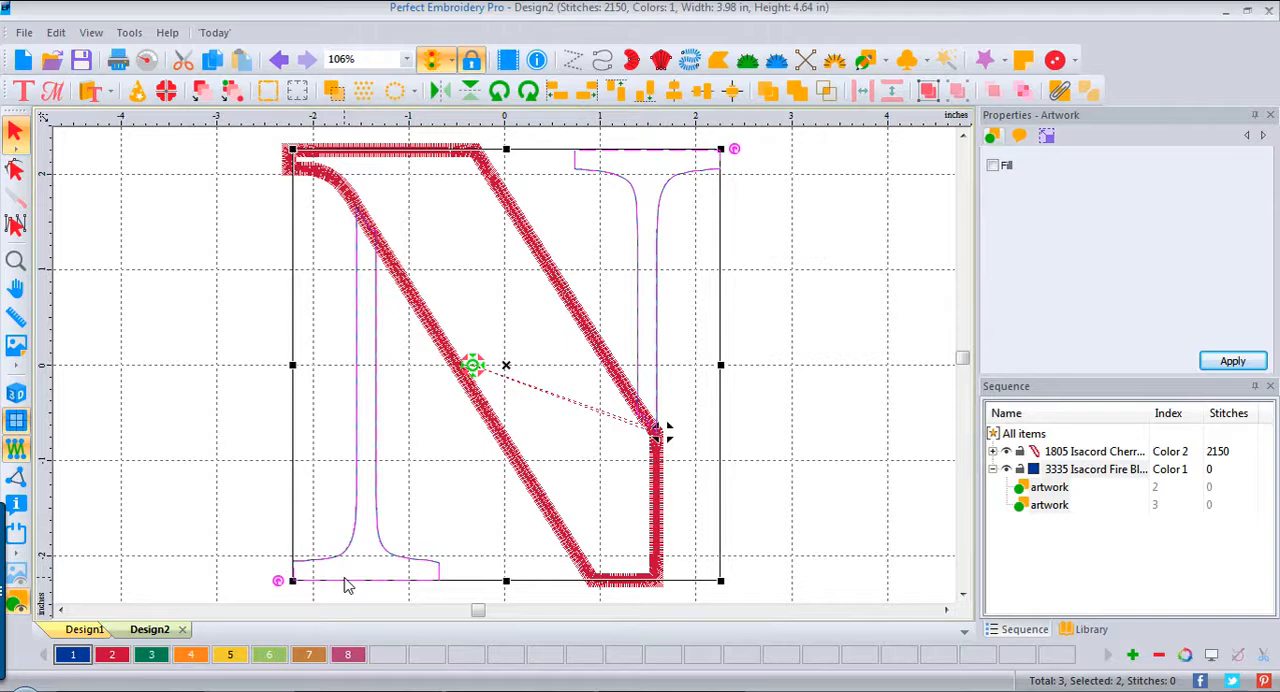
{"action": "right_click", "coordinate": [360, 483]}
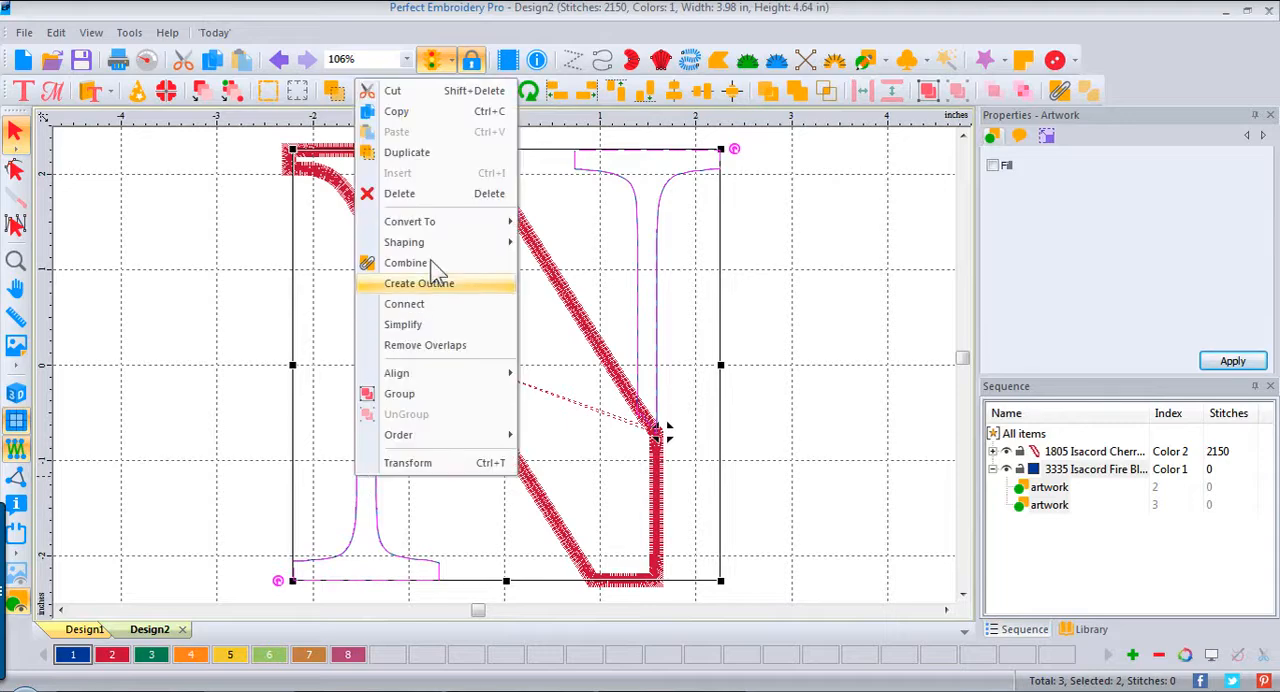
{"action": "mouse_move", "coordinate": [443, 229]}
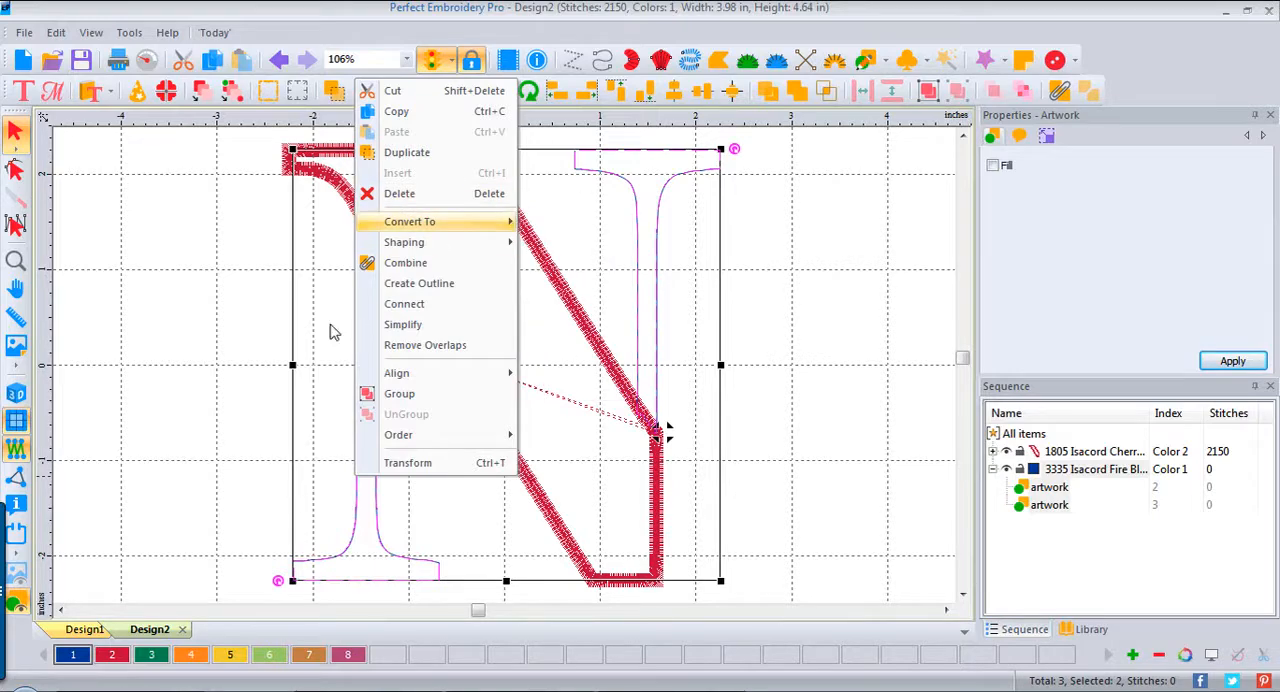
{"action": "left_click", "coordinate": [570, 288]}
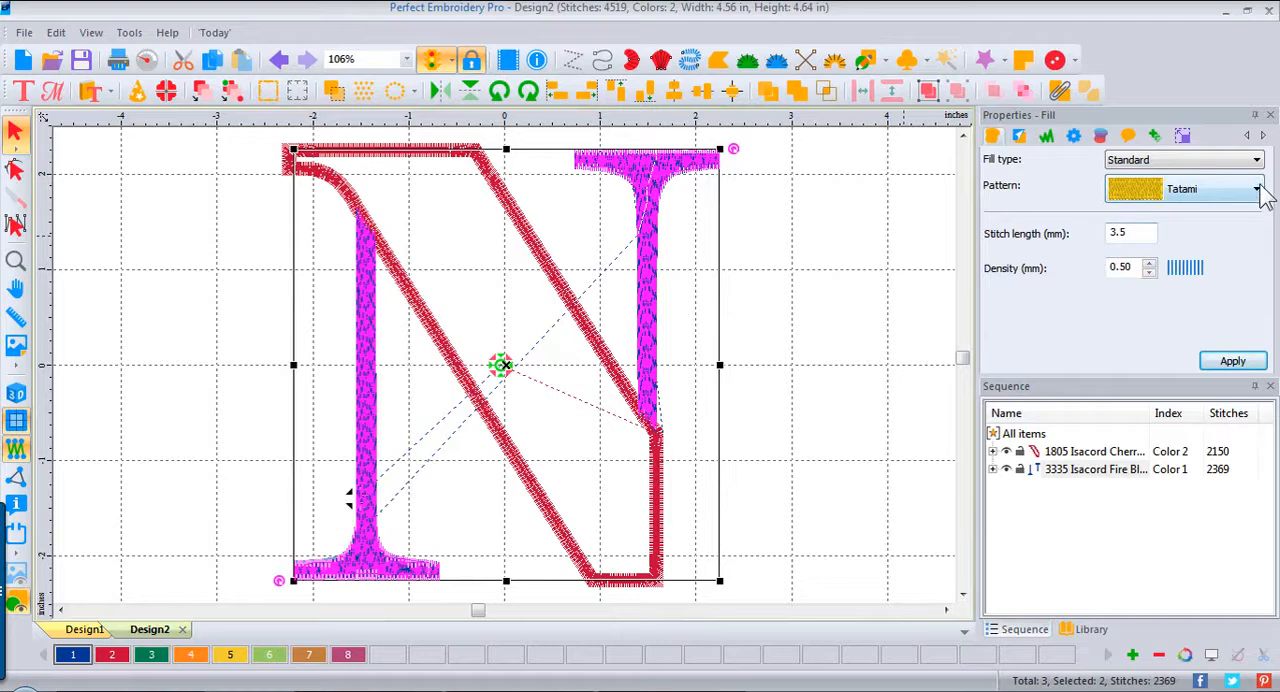
Step: Apply the Brick fill pattern to both stems and deselect them
{"action": "left_click", "coordinate": [1257, 190]}
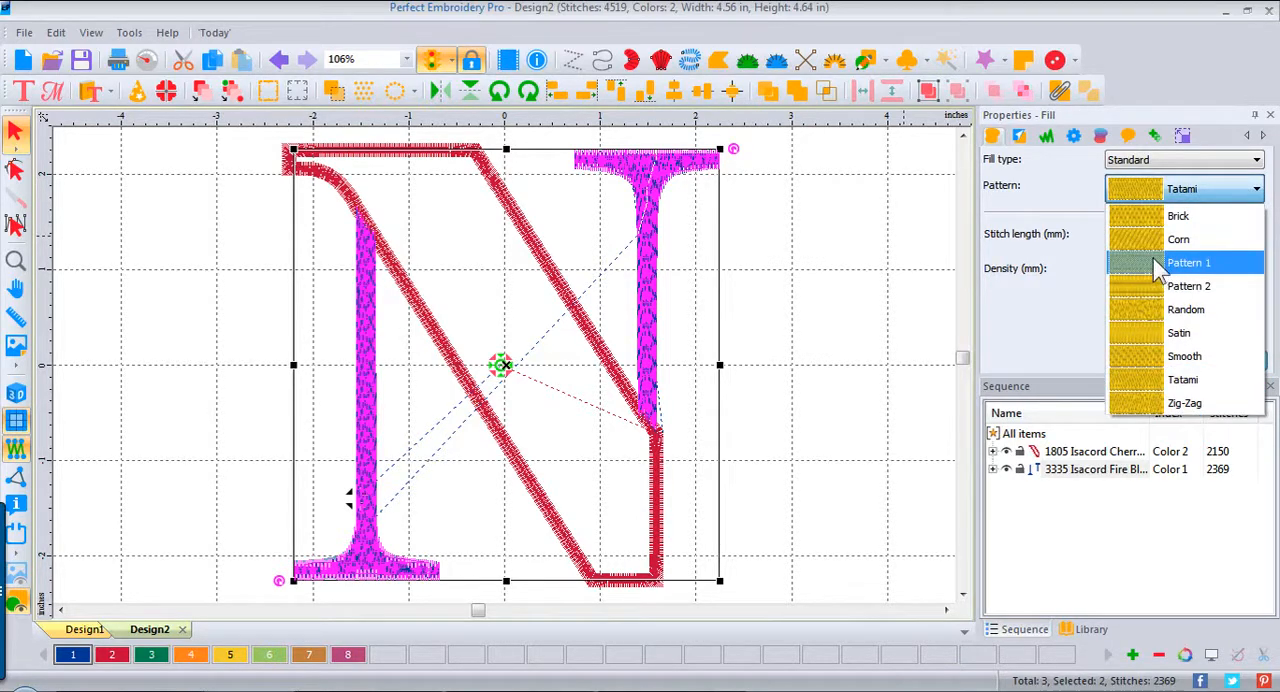
{"action": "left_click", "coordinate": [1165, 216]}
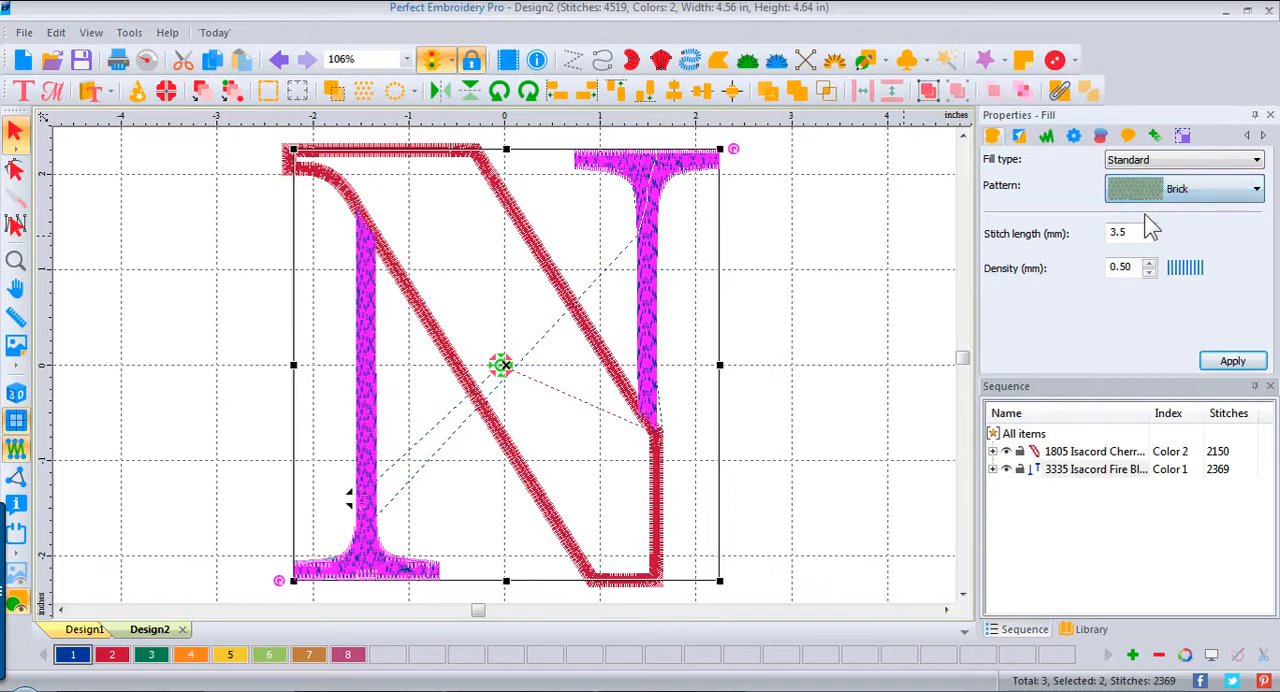
{"action": "left_click", "coordinate": [1241, 366]}
{"action": "left_click", "coordinate": [917, 261]}
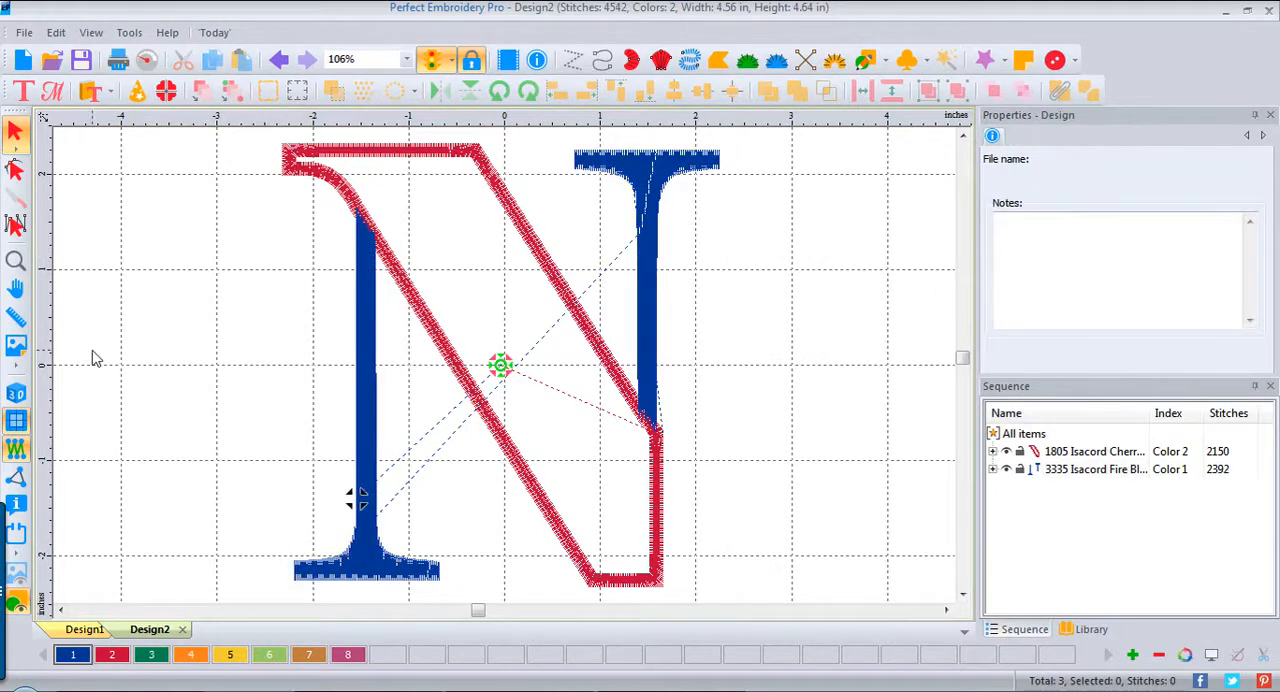
Step: Show the stitches in 3D and move the red diagonal applique to the front of the stitching order
{"action": "left_click", "coordinate": [15, 393]}
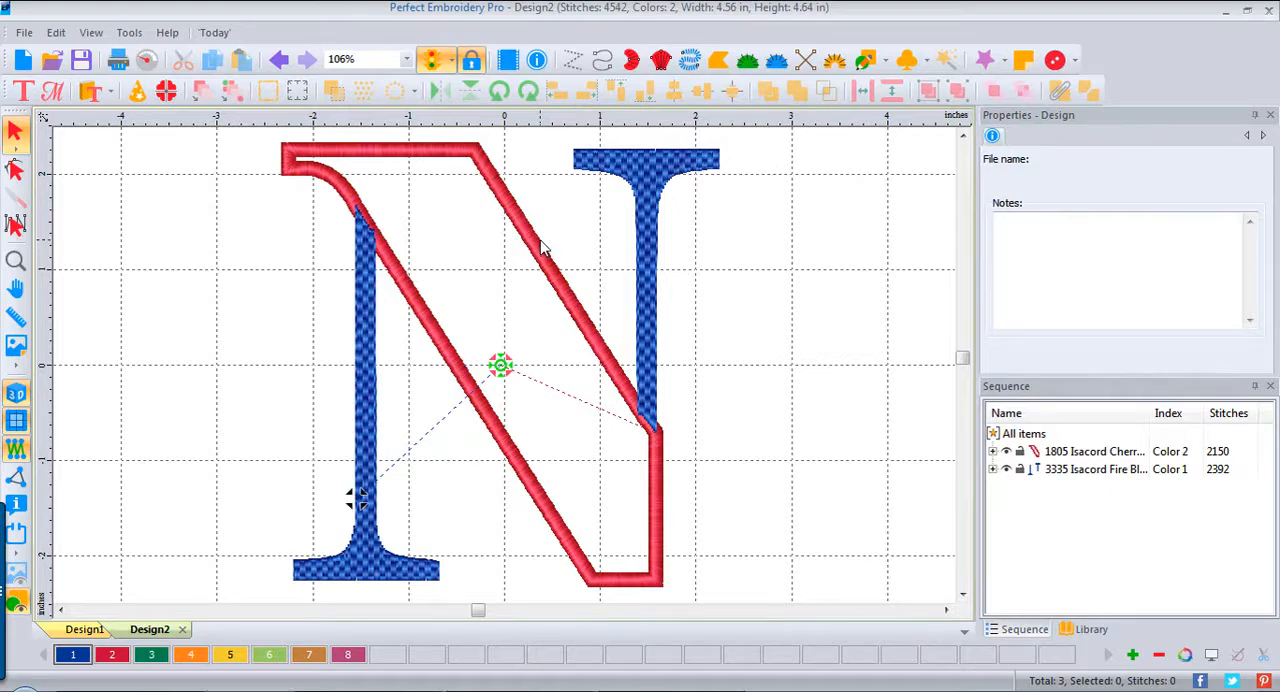
{"action": "left_click", "coordinate": [543, 246]}
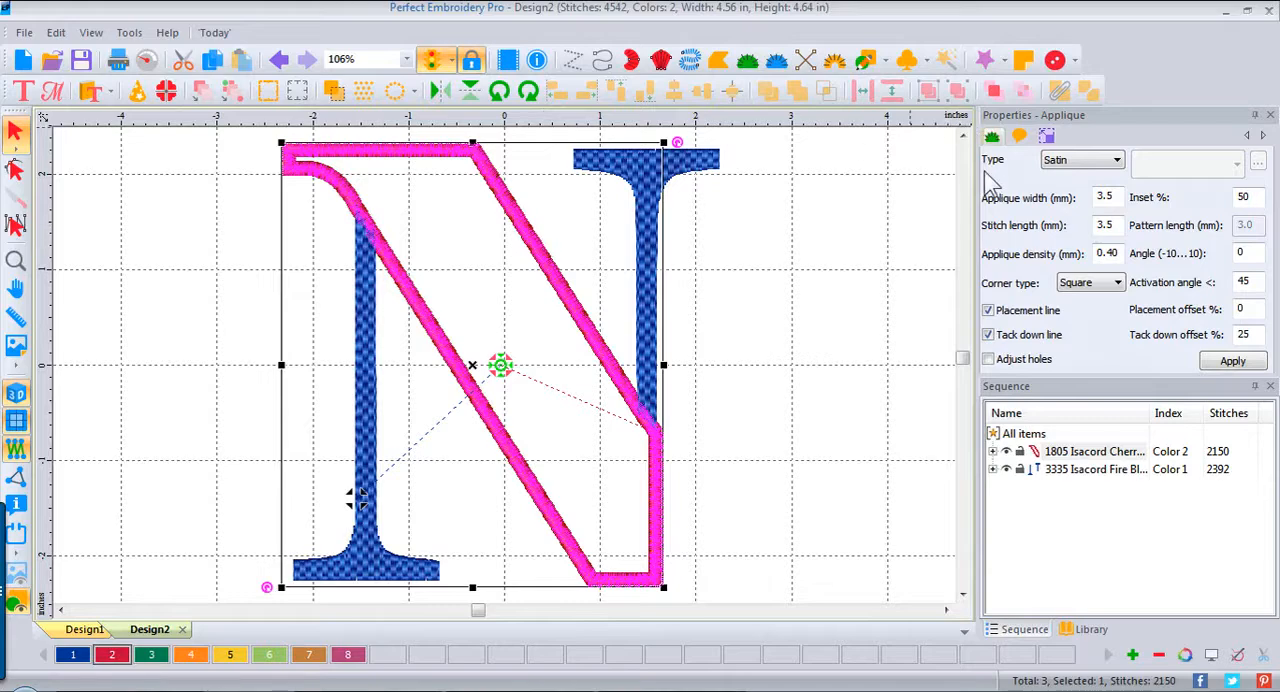
{"action": "left_click", "coordinate": [993, 95]}
{"action": "left_click", "coordinate": [825, 278]}
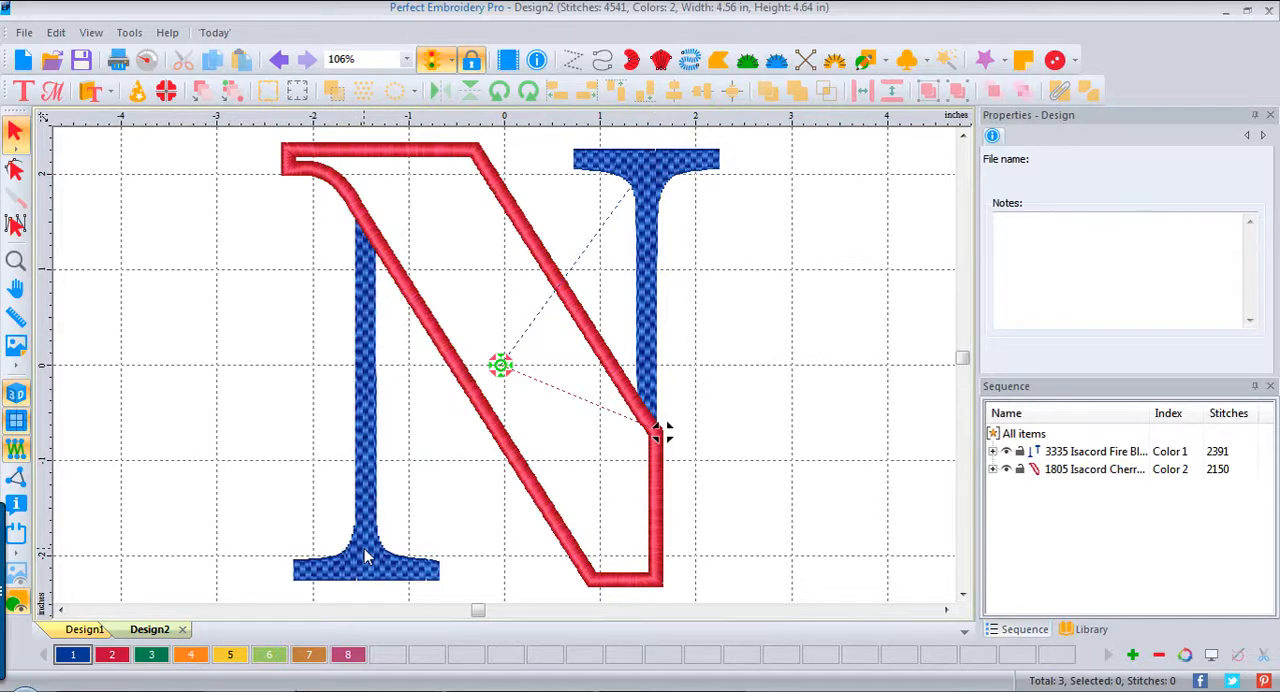
Step: Nudge the N's right stem about 0.07 inches to the right against the applique's edge and deselect it
{"action": "left_click", "coordinate": [651, 276]}
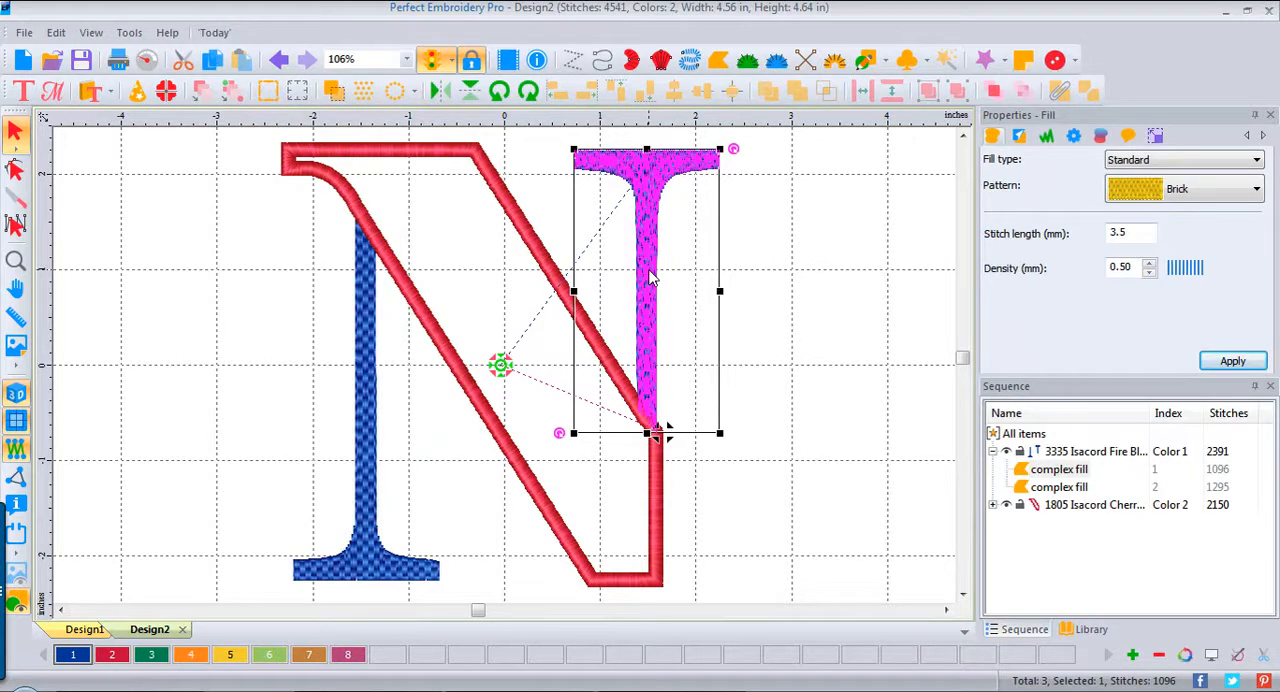
{"action": "key", "text": "Right"}
{"action": "key", "text": "Right"}
{"action": "key", "text": "Right"}
{"action": "key", "text": "Right"}
{"action": "key", "text": "Right"}
{"action": "key", "text": "Right"}
{"action": "key", "text": "Right"}
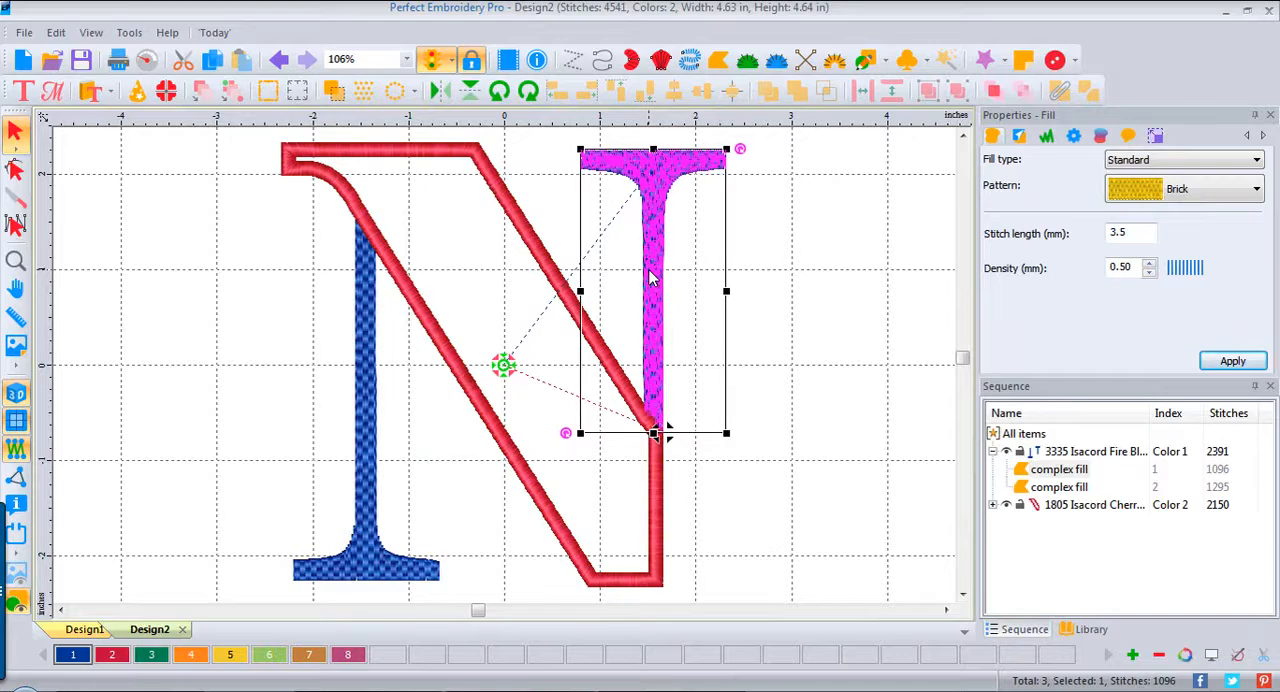
{"action": "left_click", "coordinate": [779, 370]}
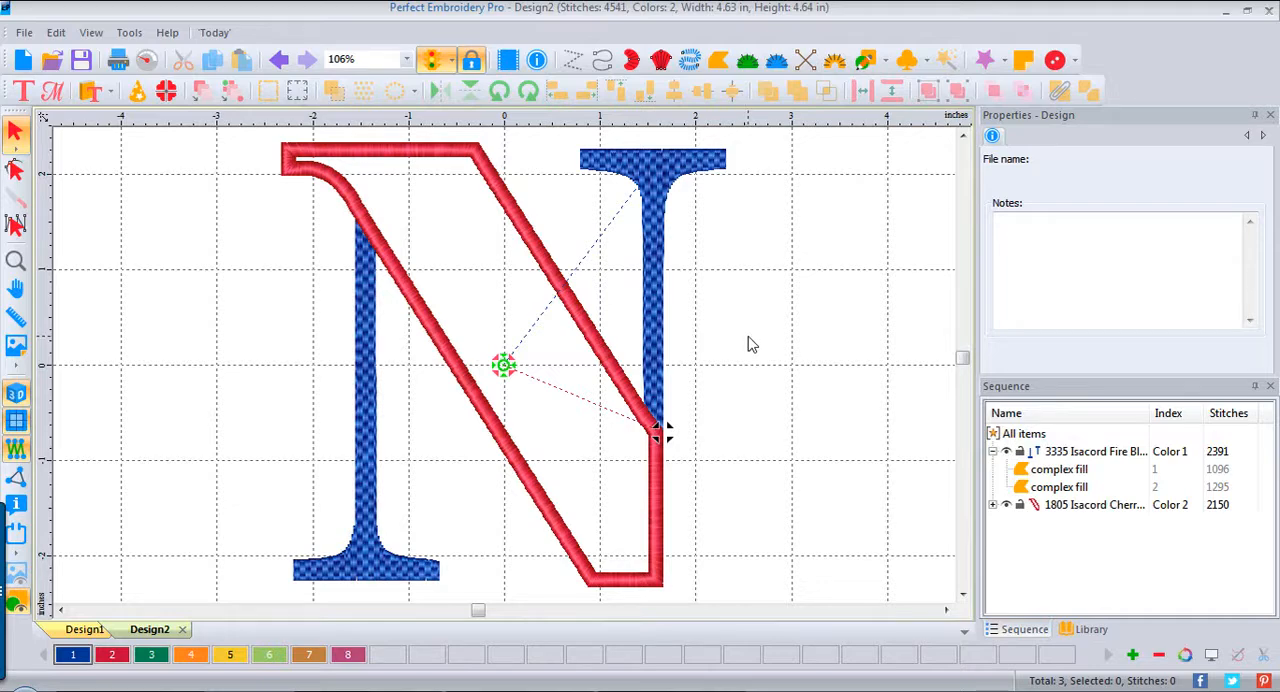
{"action": "left_click", "coordinate": [963, 594]}
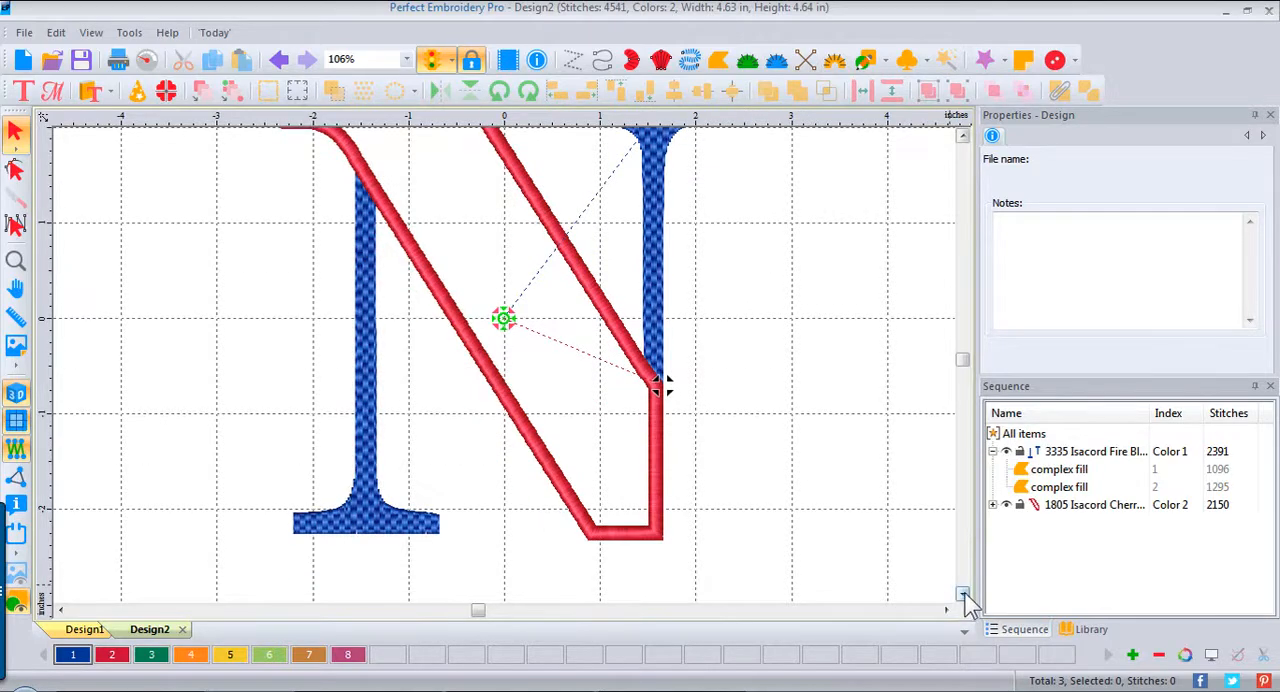
{"action": "left_click", "coordinate": [963, 136]}
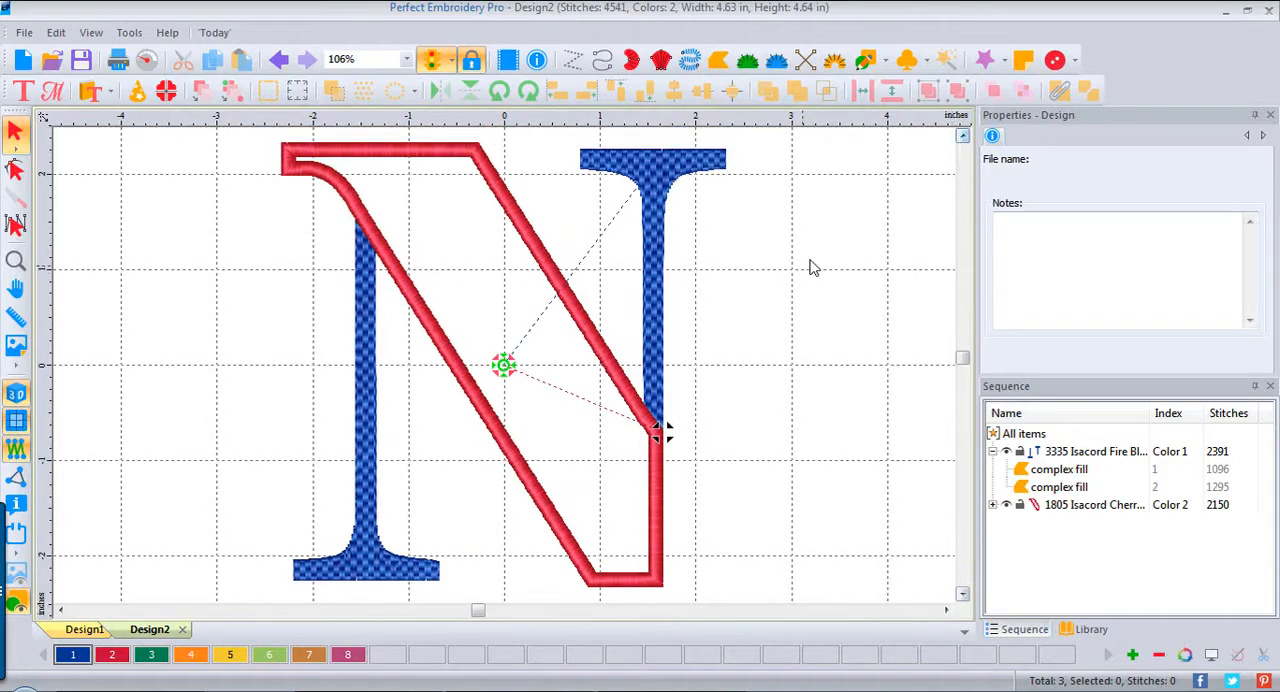
{"action": "left_click", "coordinate": [92, 89]}
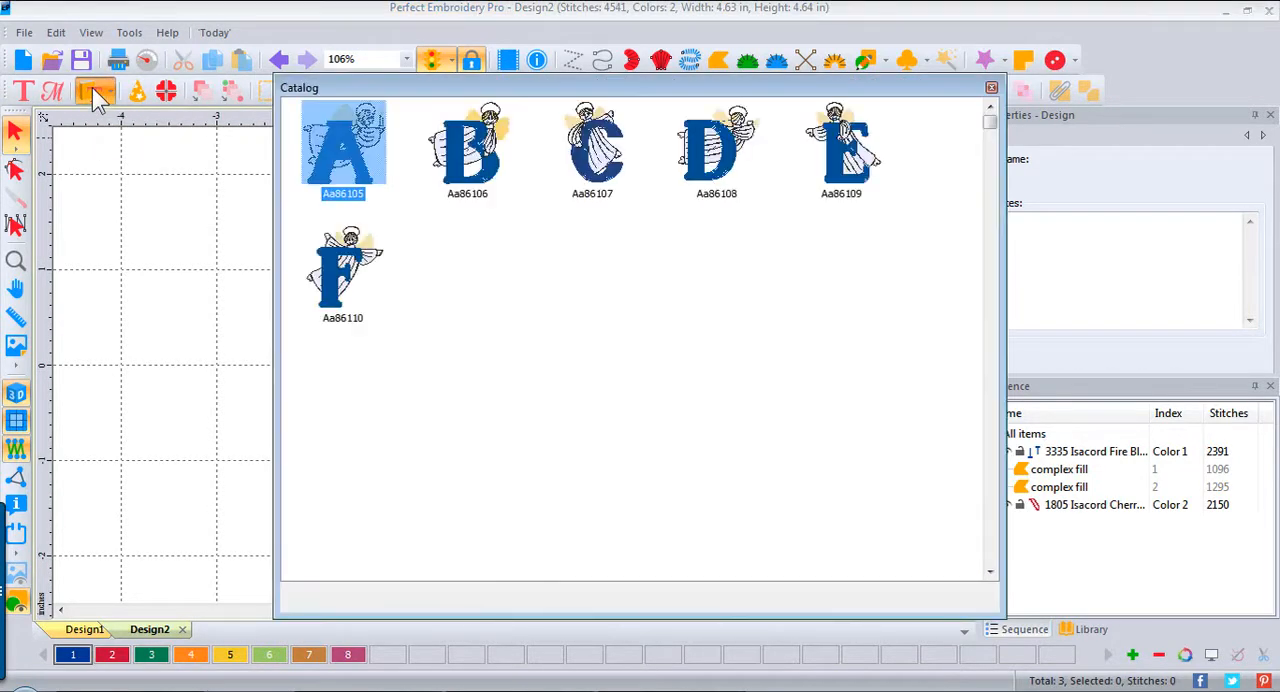
{"action": "left_click", "coordinate": [991, 89]}
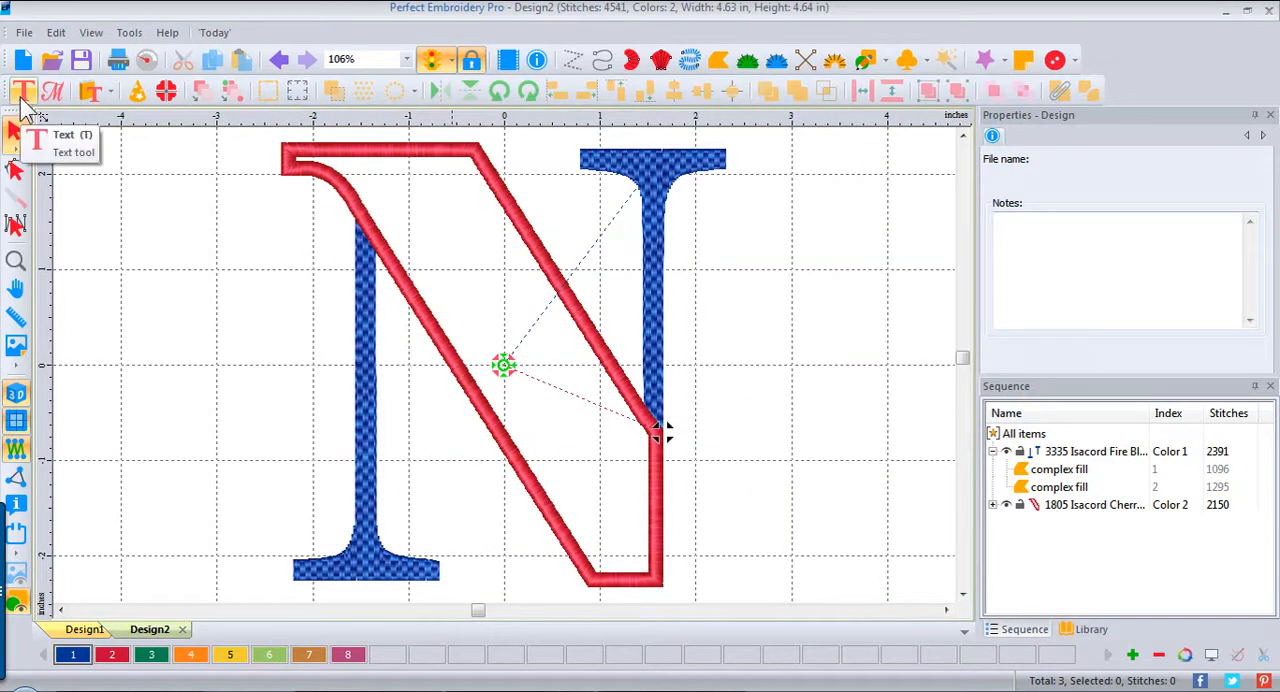
Step: Add the text "Feb. 26, 1985" beside the N's right stem
{"action": "left_click", "coordinate": [22, 93]}
{"action": "left_click", "coordinate": [734, 360]}
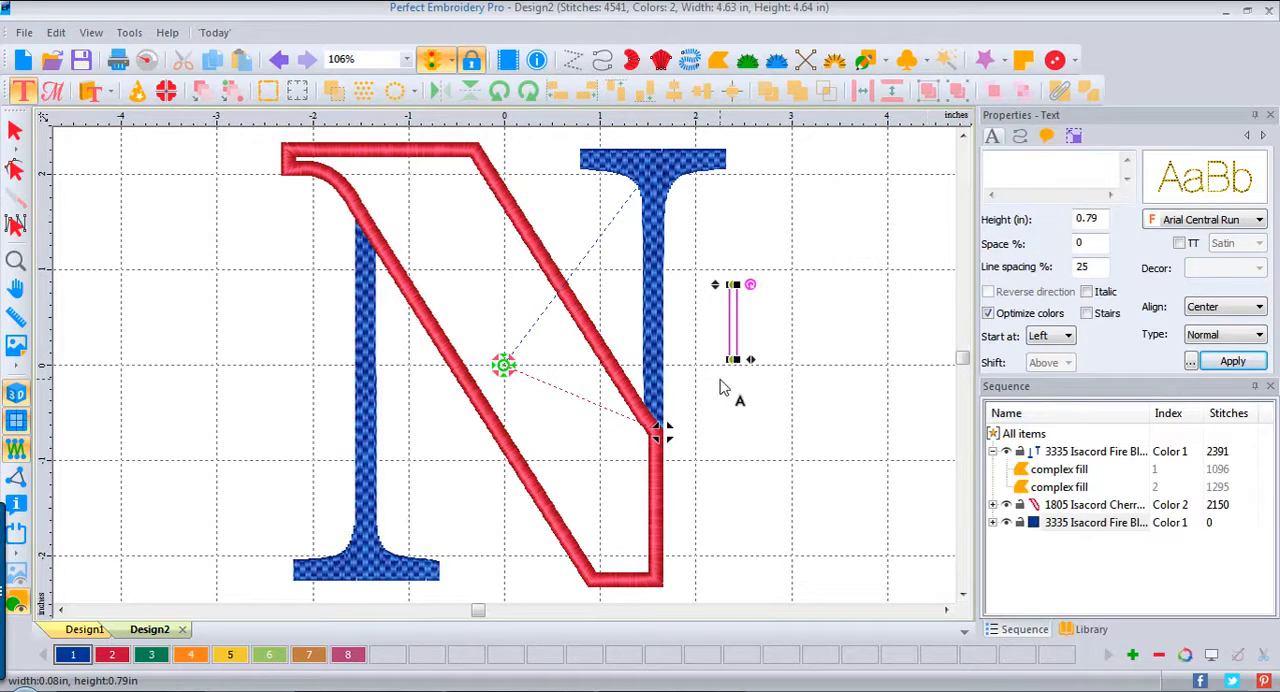
{"action": "type", "text": "Feb."}
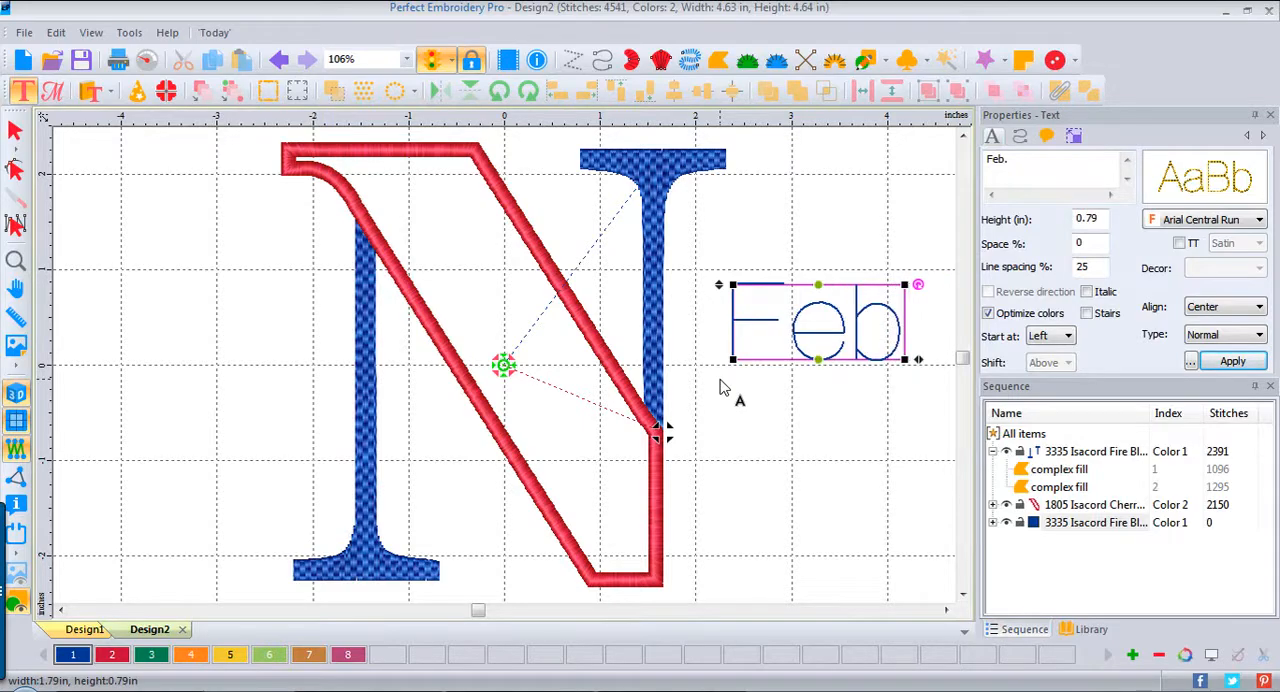
{"action": "type", "text": " 26"}
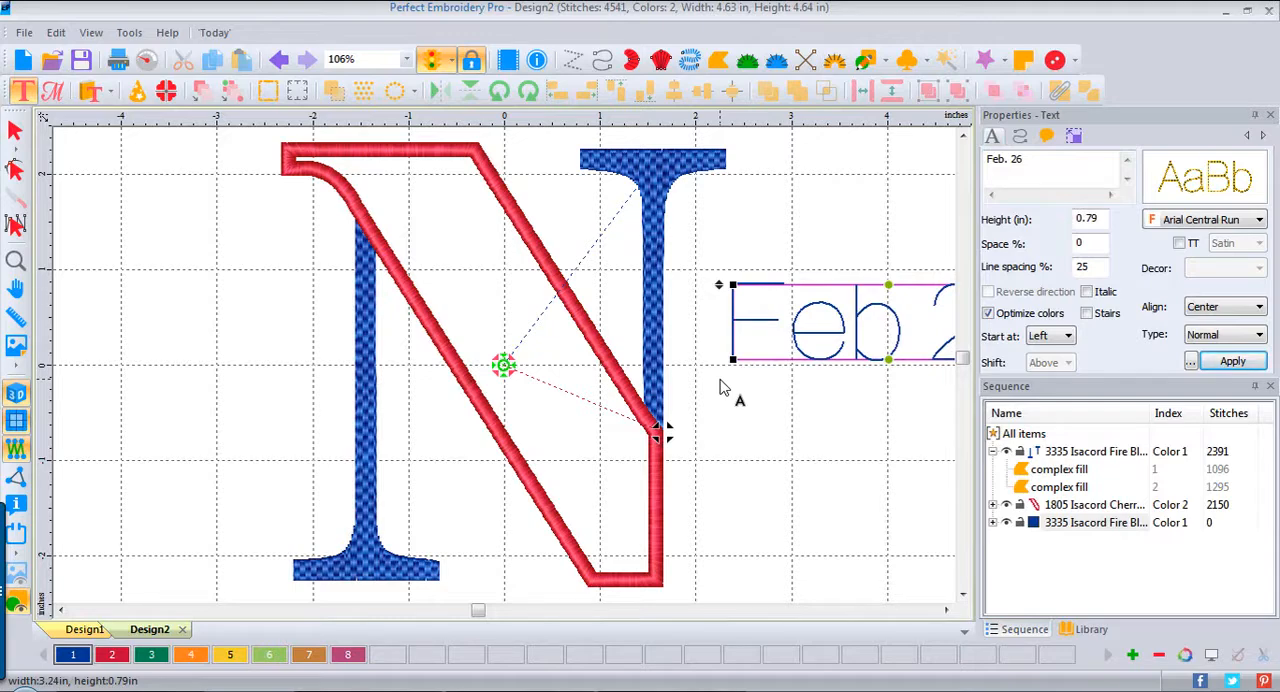
{"action": "type", "text": ", 1985"}
Step: Set the date text's font to Arial Small and apply it
{"action": "left_click", "coordinate": [1260, 220]}
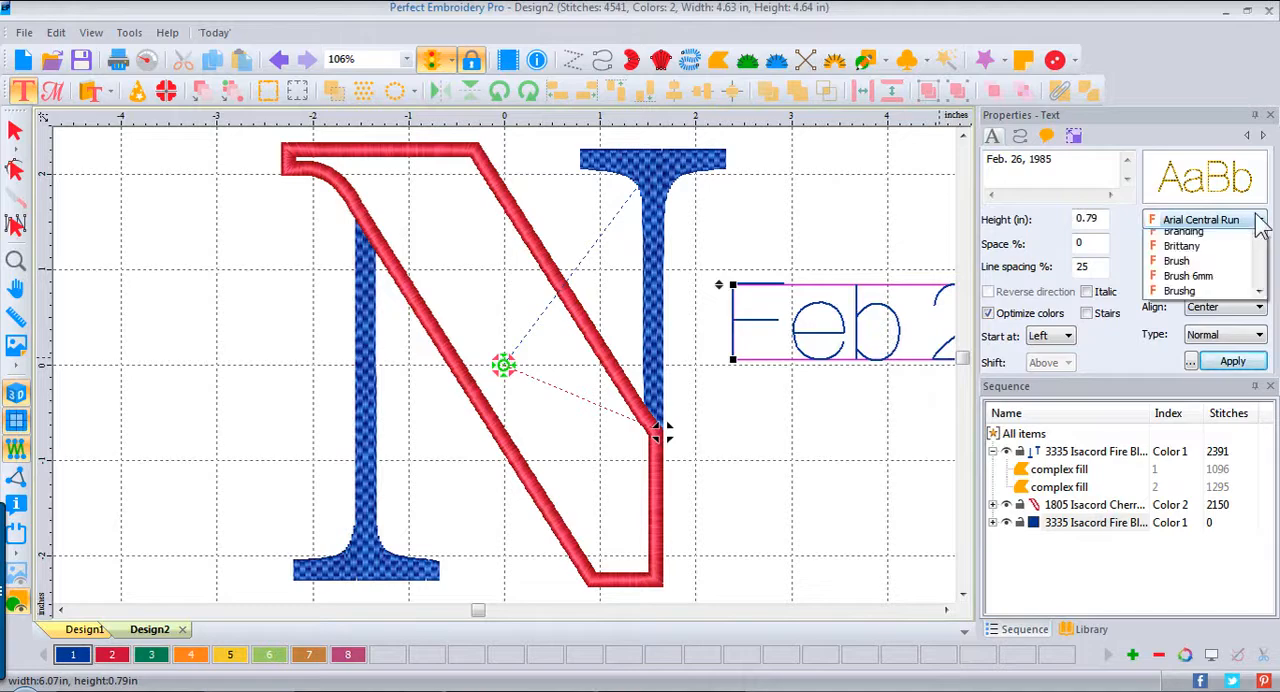
{"action": "left_click_drag", "start_coordinate": [1263, 285], "coordinate": [1265, 597]}
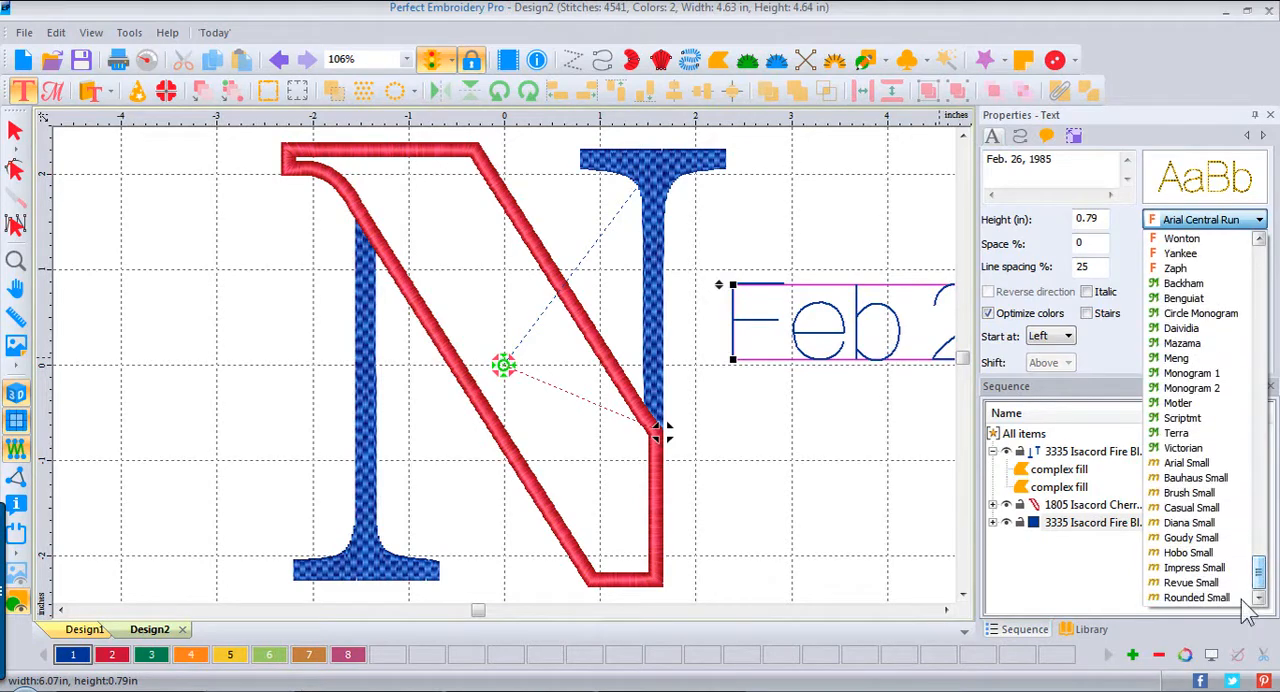
{"action": "left_click", "coordinate": [1190, 466]}
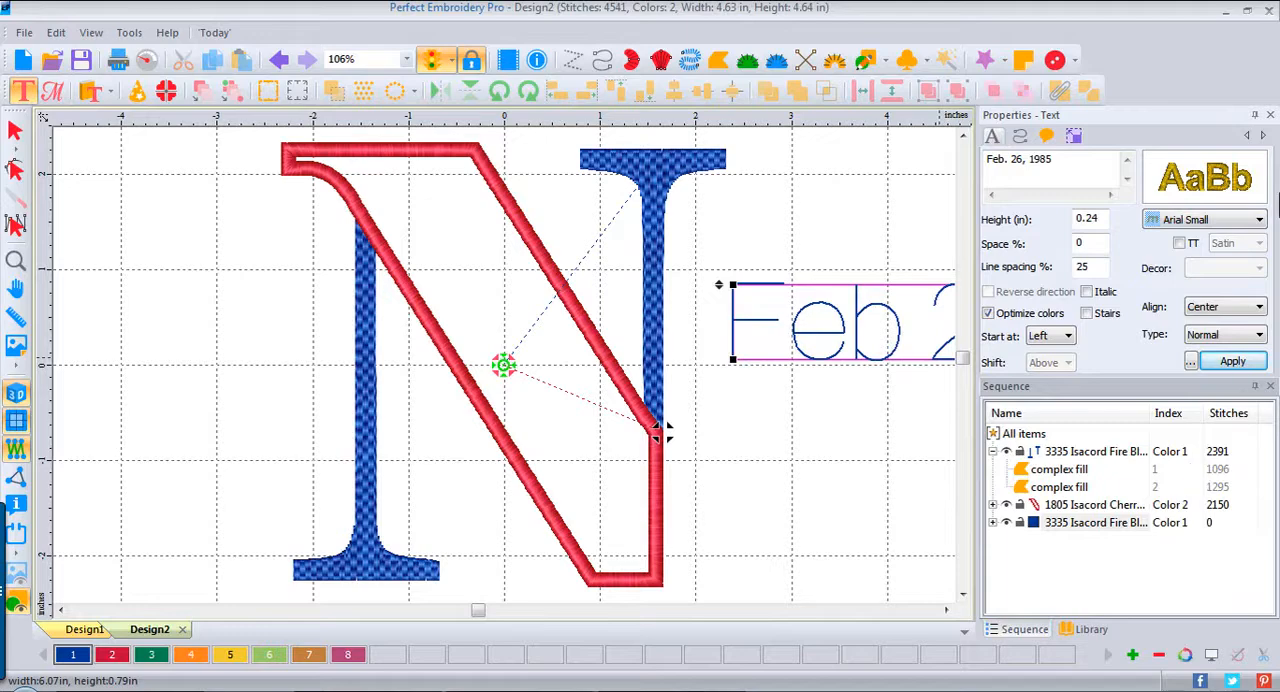
{"action": "left_click", "coordinate": [1235, 361]}
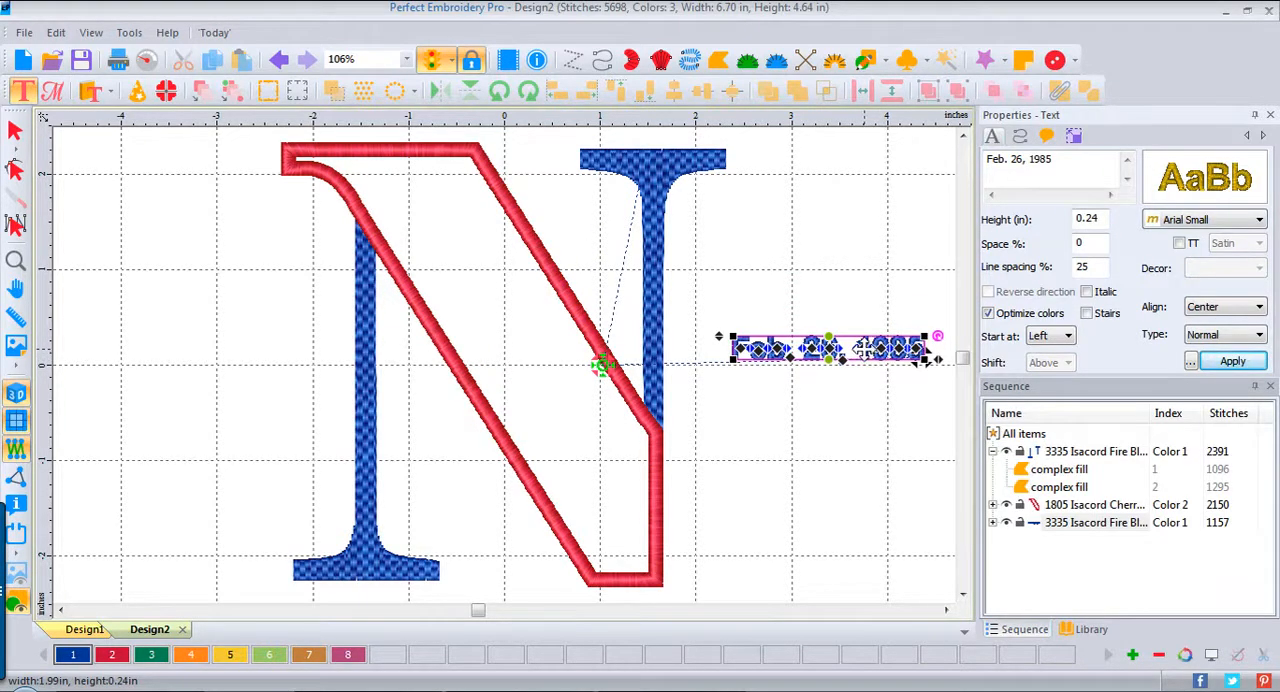
Step: Move the whole date text onto the upper part of the N's applique diagonal, undoing any displacement of a single digit
{"action": "left_click_drag", "start_coordinate": [560, 340], "coordinate": [695, 333]}
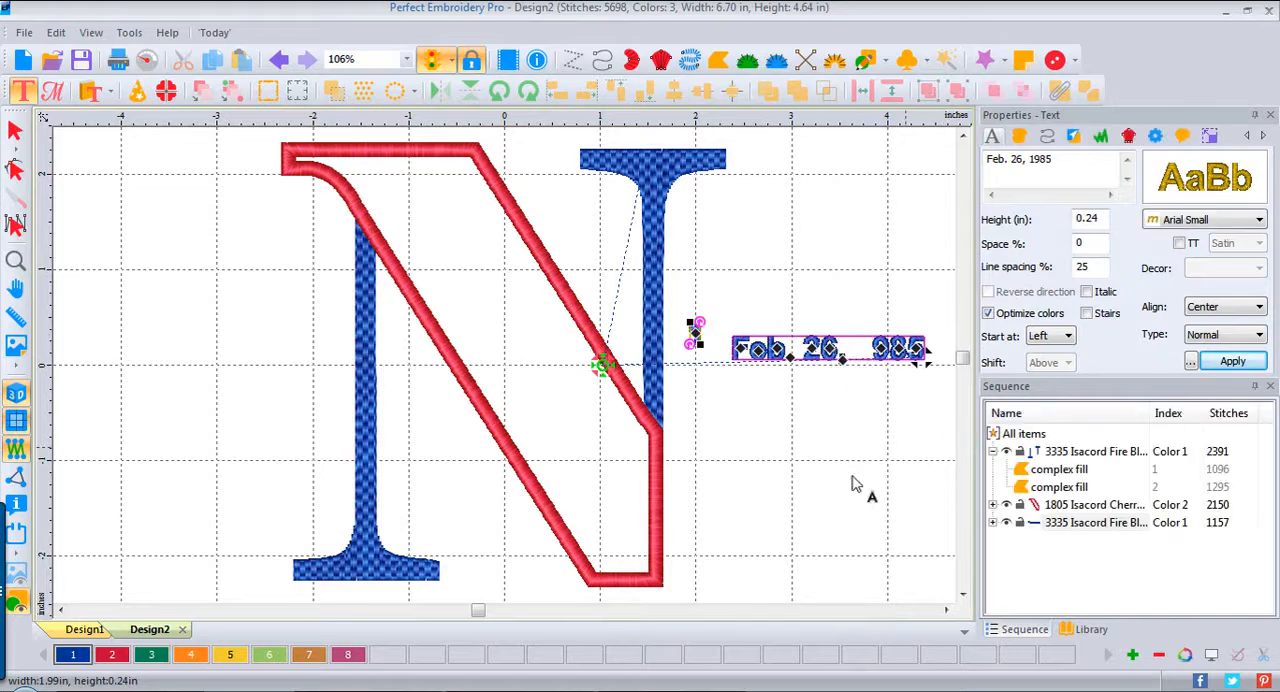
{"action": "key", "text": "ctrl+z"}
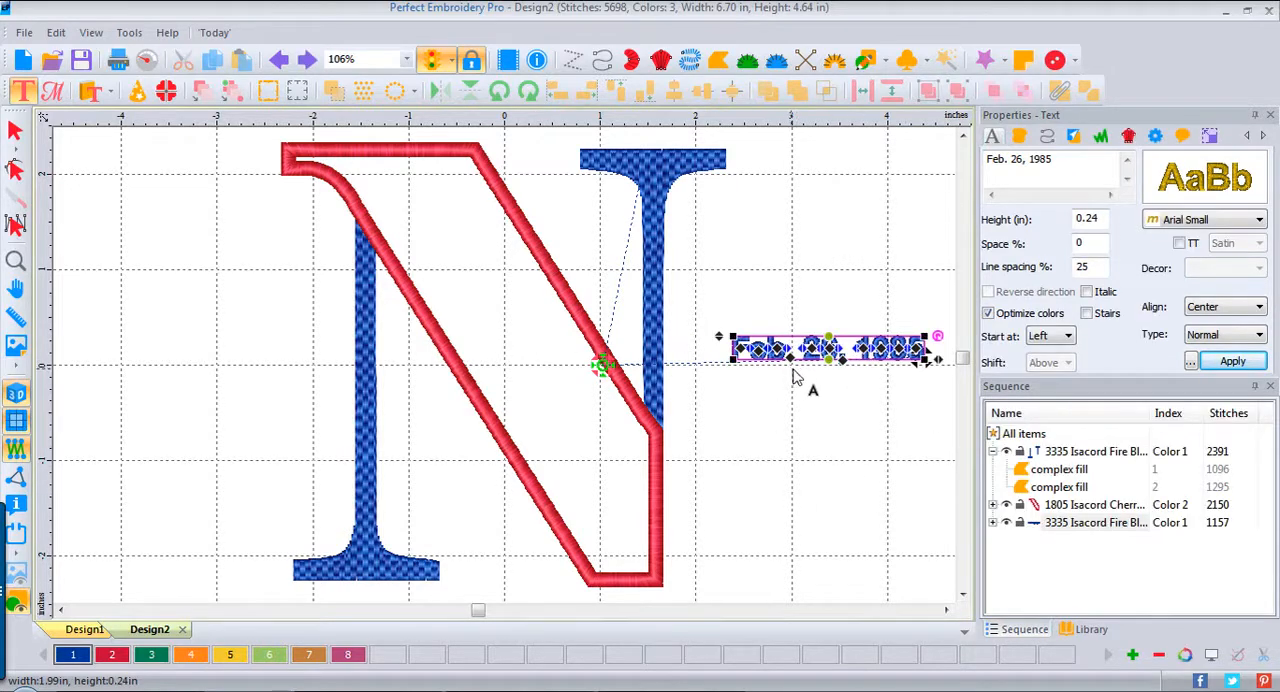
{"action": "left_click_drag", "start_coordinate": [818, 362], "coordinate": [488, 280]}
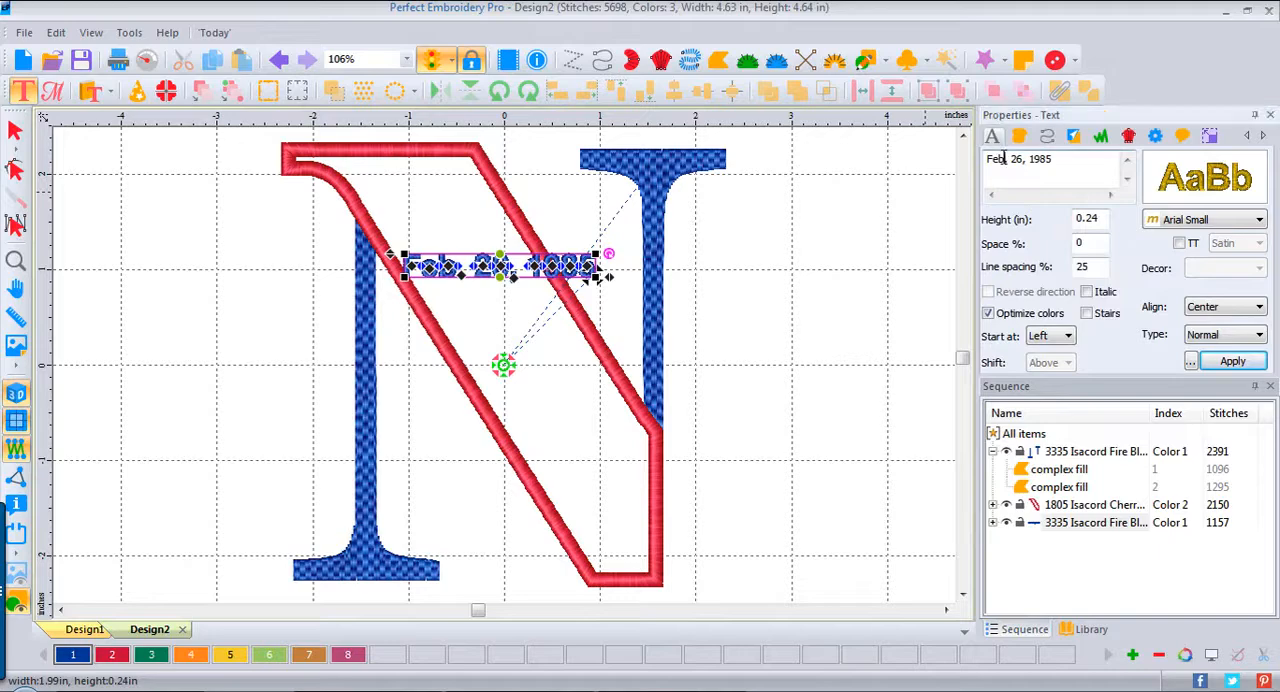
Step: Spell out the month so the date text reads "February 26, 1985" and apply the change
{"action": "key", "text": "BackSpace"}
{"action": "type", "text": "ruary"}
{"action": "left_click", "coordinate": [1232, 363]}
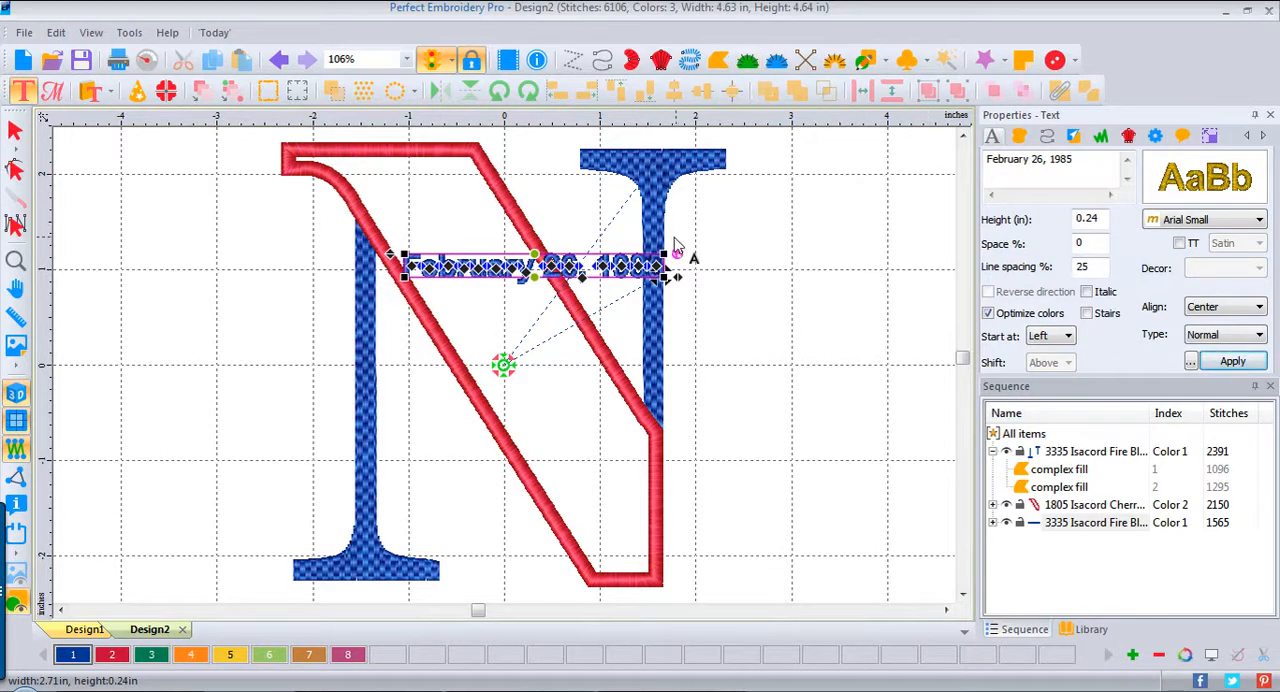
Step: Rotate the date text to about -57.5 degrees, place it inside the applique along the diagonal's lower edge, and deselect it
{"action": "left_click_drag", "start_coordinate": [679, 251], "coordinate": [639, 398]}
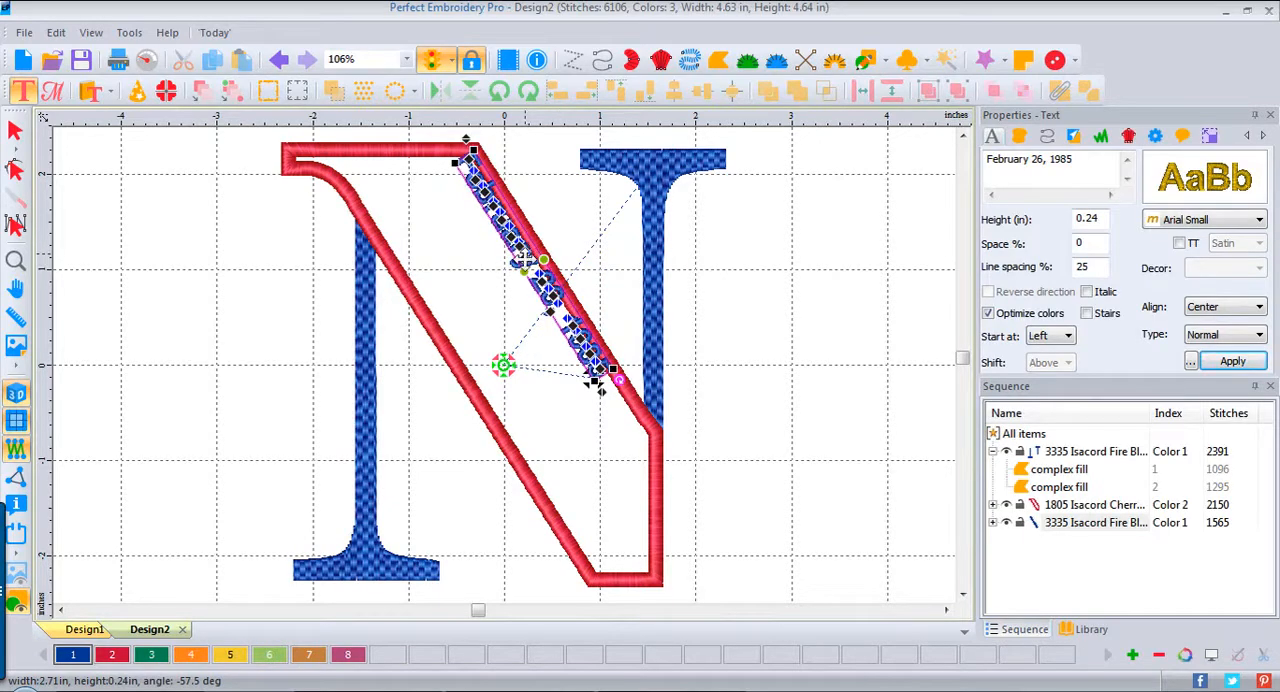
{"action": "left_click_drag", "start_coordinate": [541, 283], "coordinate": [491, 384]}
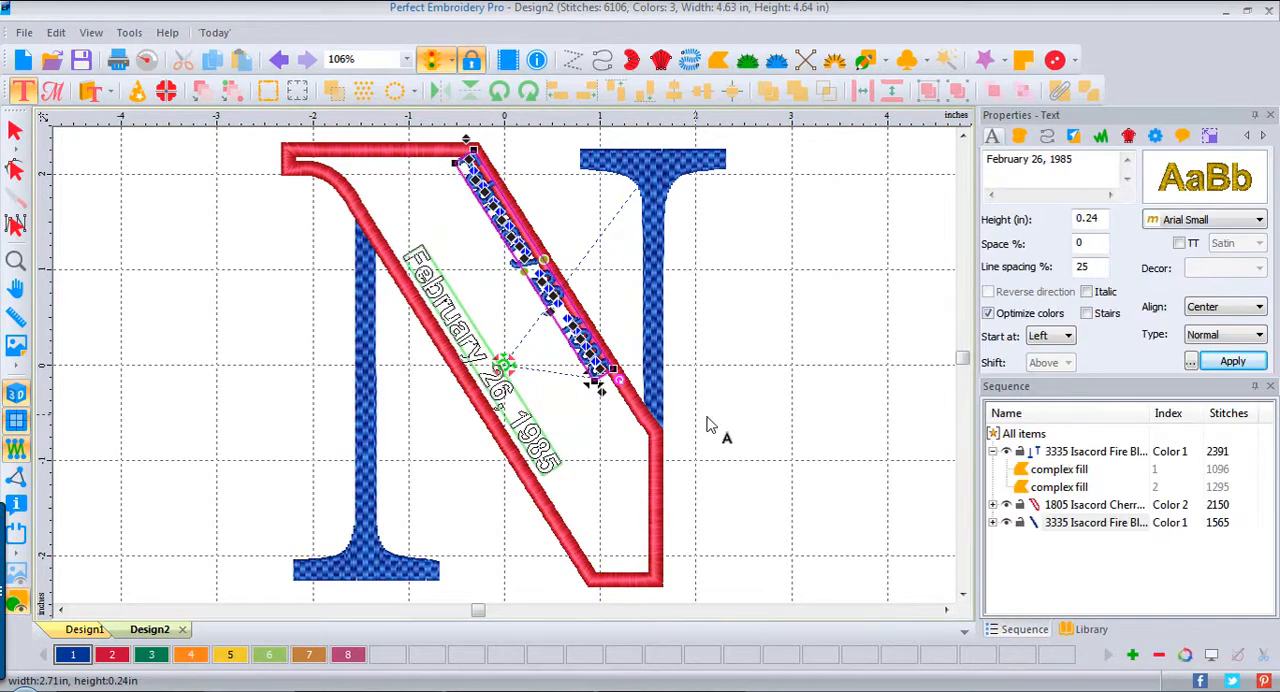
{"action": "left_click", "coordinate": [742, 355]}
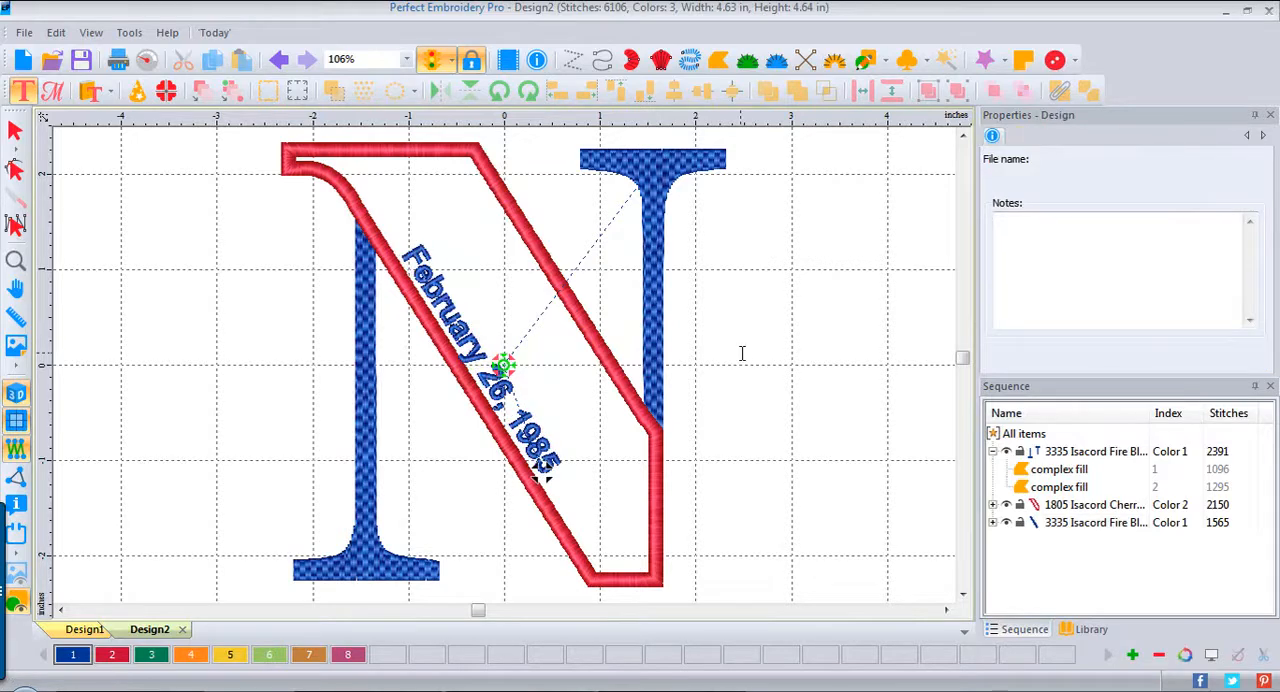
Step: Recolor the date text with thread color 3, Isacord Dark Green, and deselect it
{"action": "left_click", "coordinate": [522, 422]}
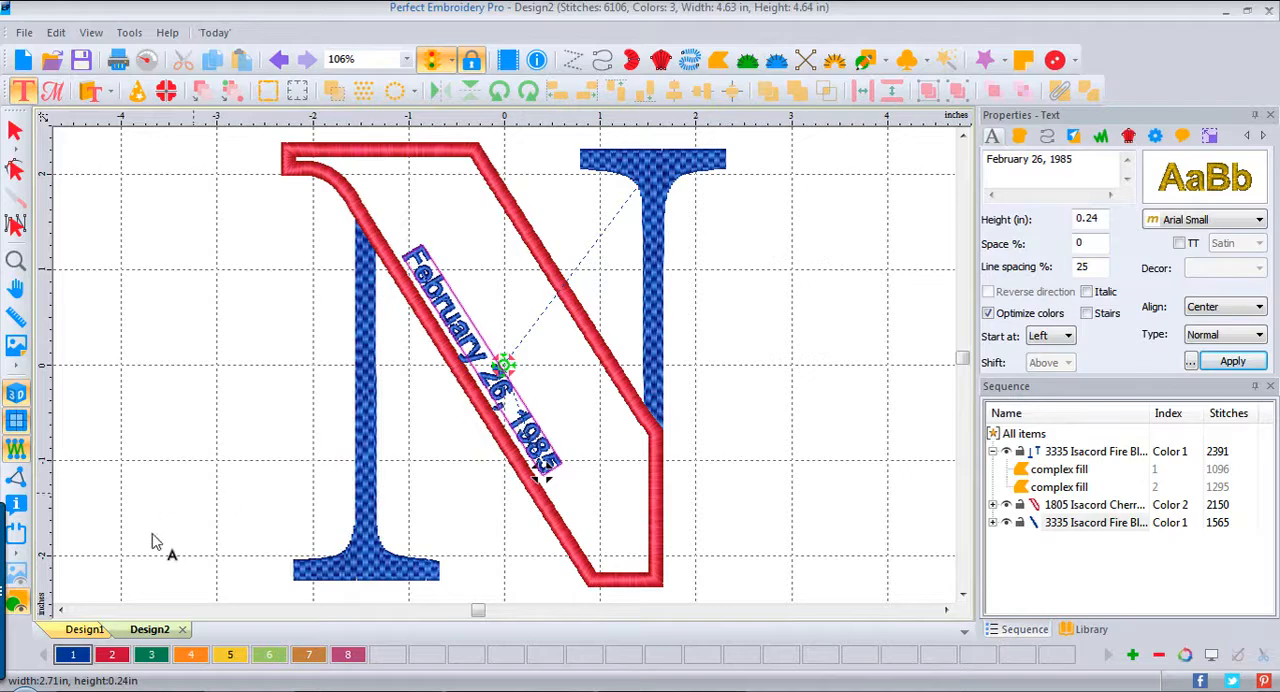
{"action": "left_click", "coordinate": [151, 654]}
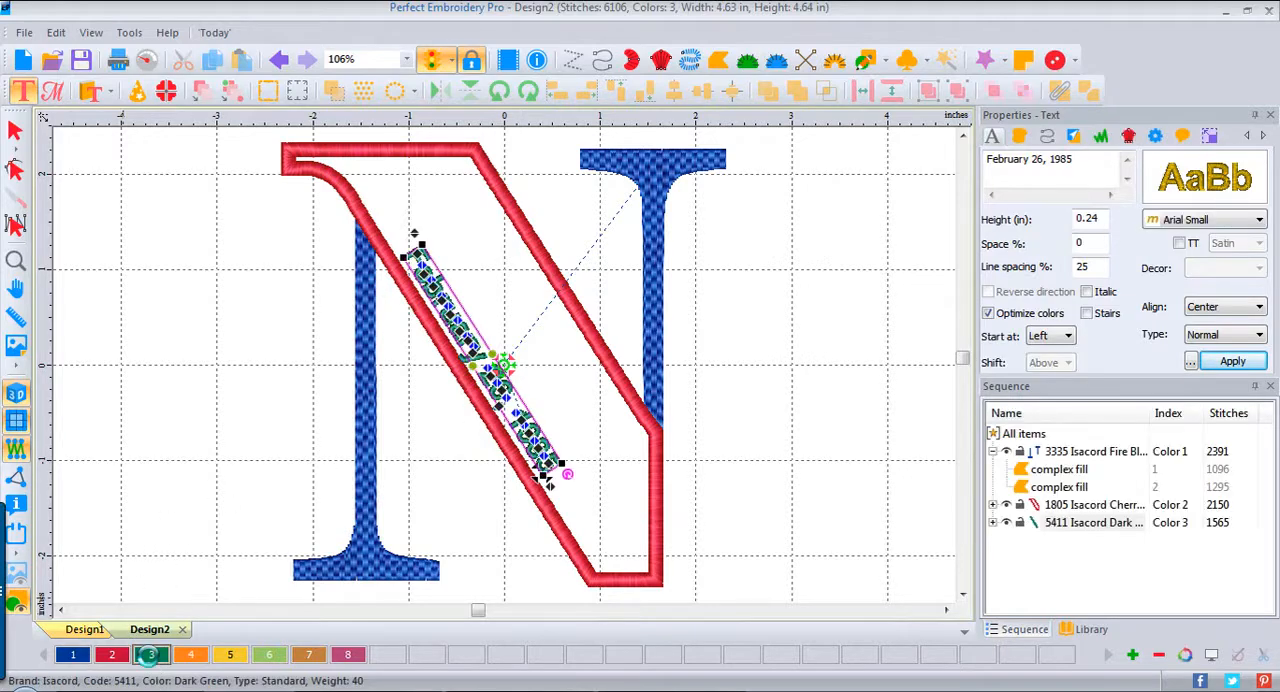
{"action": "left_click", "coordinate": [772, 371]}
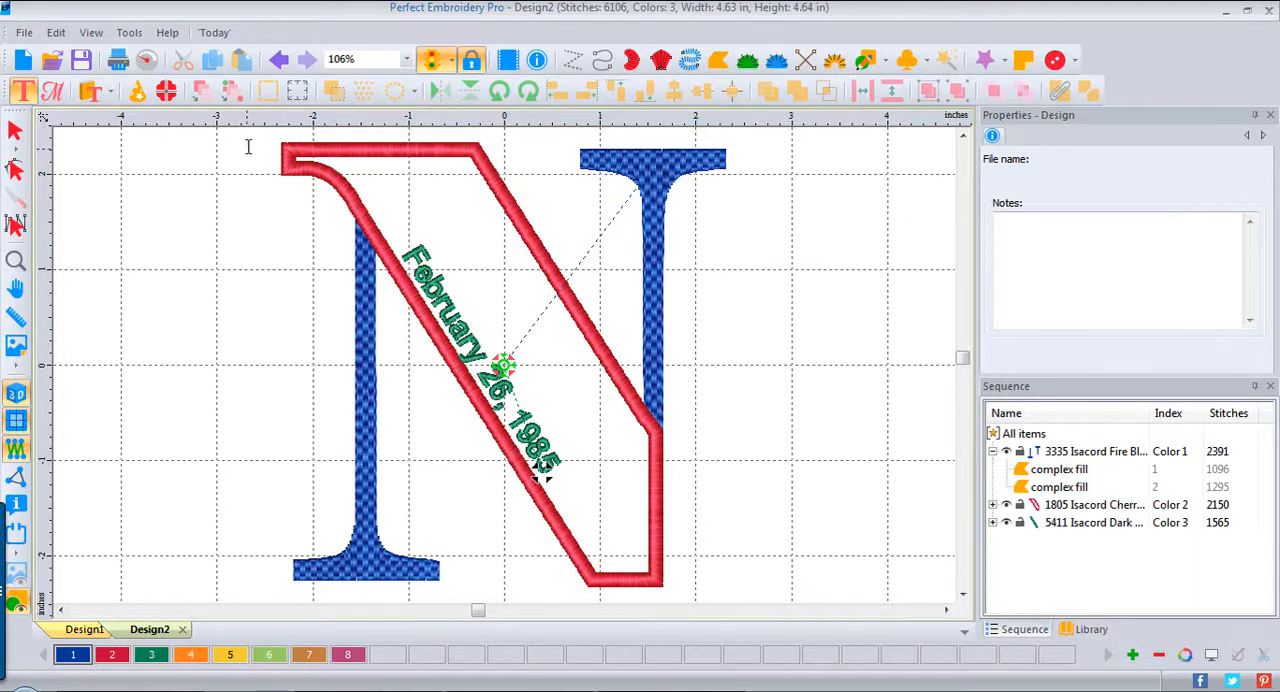
Step: Select everything in the N design and group it, including the stems, applique and date text
{"action": "left_click", "coordinate": [17, 135]}
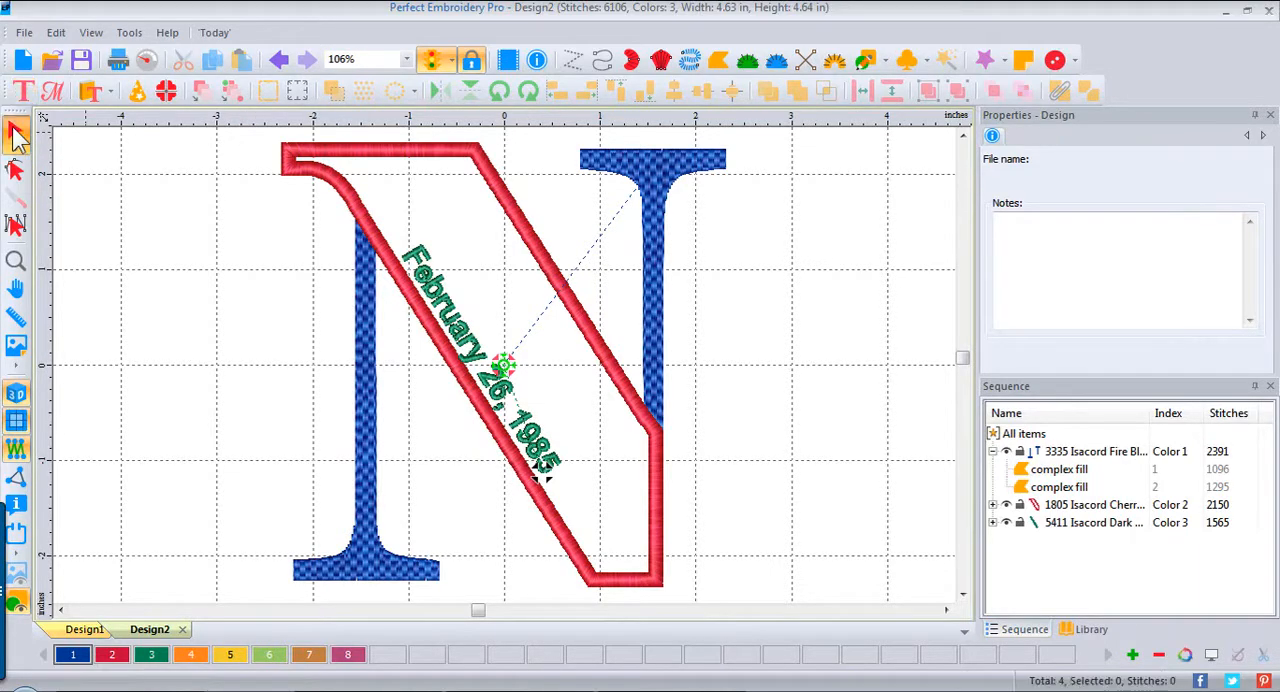
{"action": "key", "text": "ctrl+a"}
{"action": "right_click", "coordinate": [493, 250]}
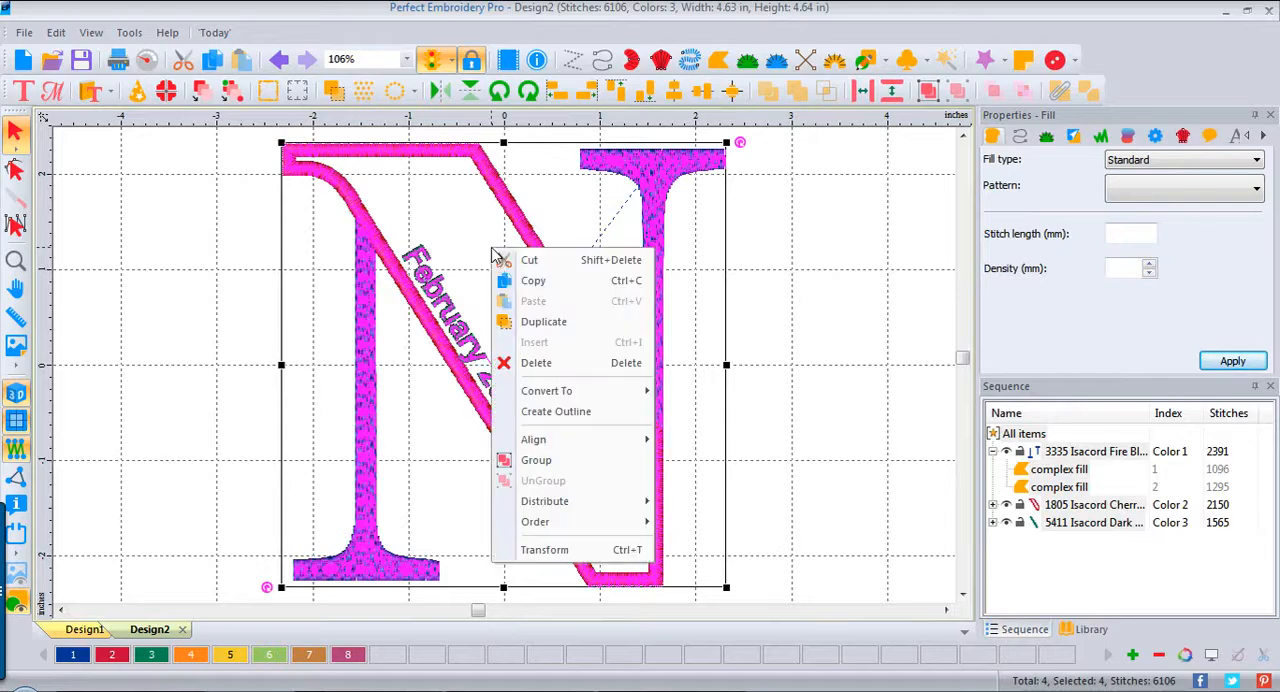
{"action": "left_click", "coordinate": [580, 463]}
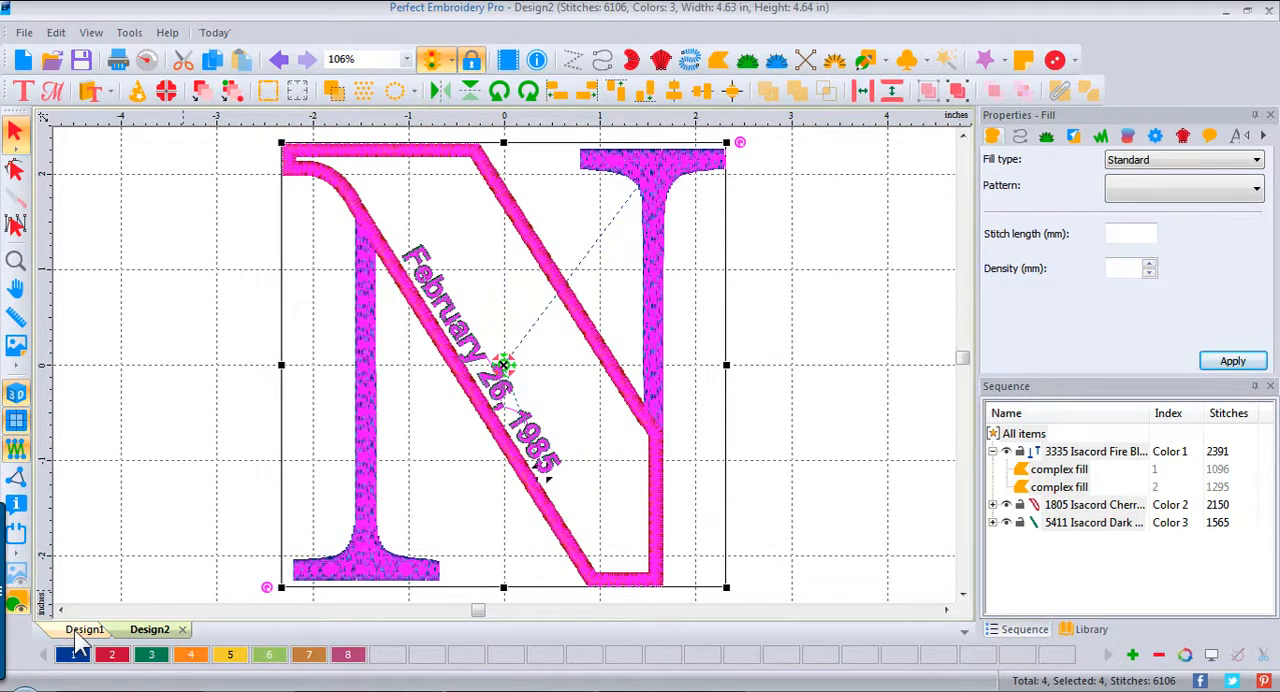
Step: Copy the grouped N, paste it over the quilting pattern in Design1, and deselect it
{"action": "right_click", "coordinate": [383, 385]}
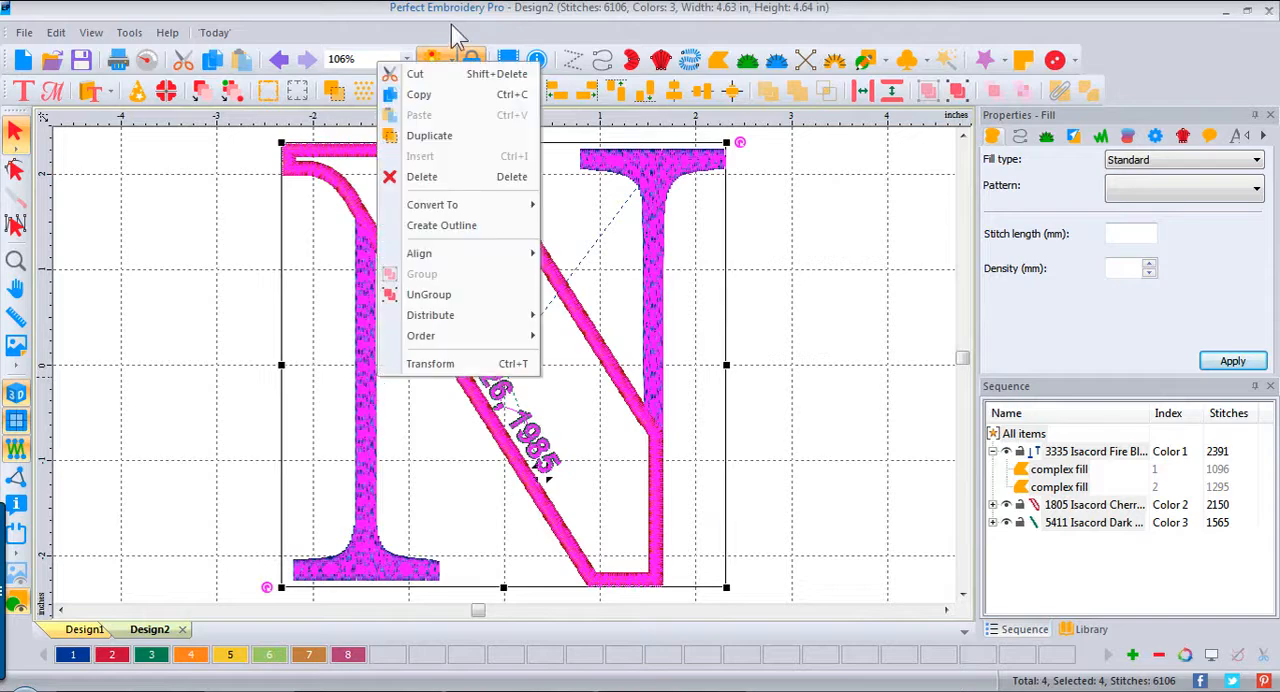
{"action": "left_click", "coordinate": [450, 96]}
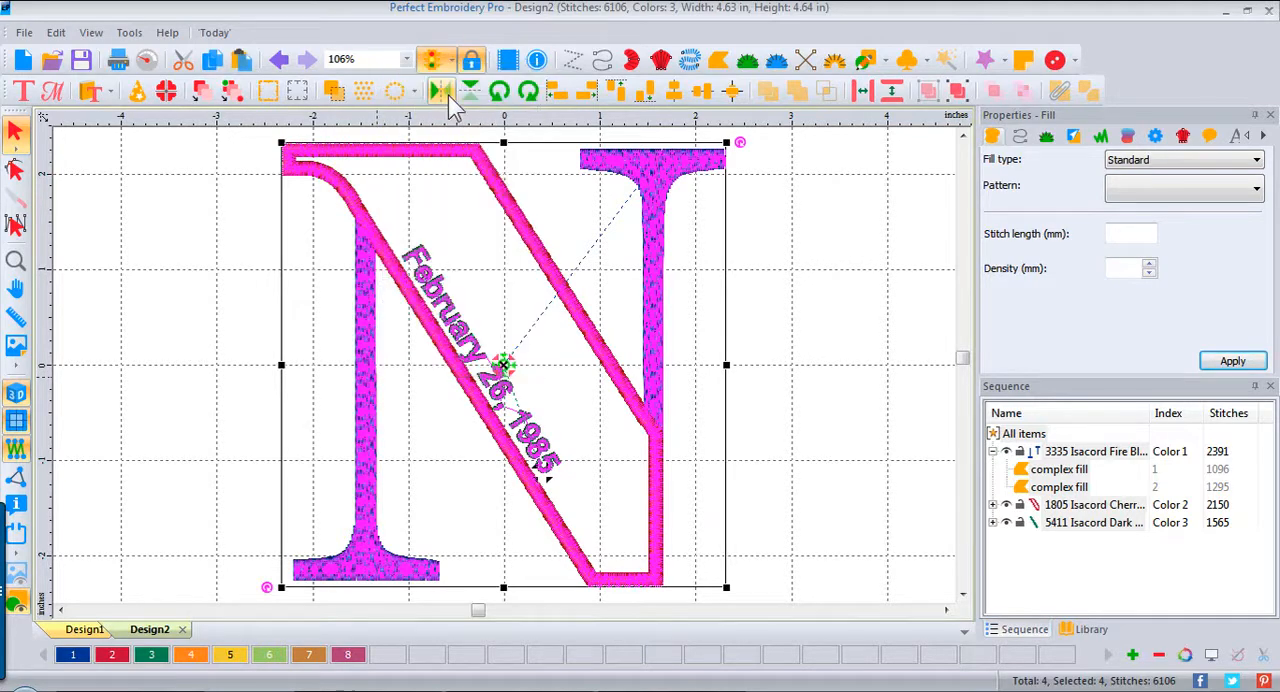
{"action": "left_click", "coordinate": [82, 638]}
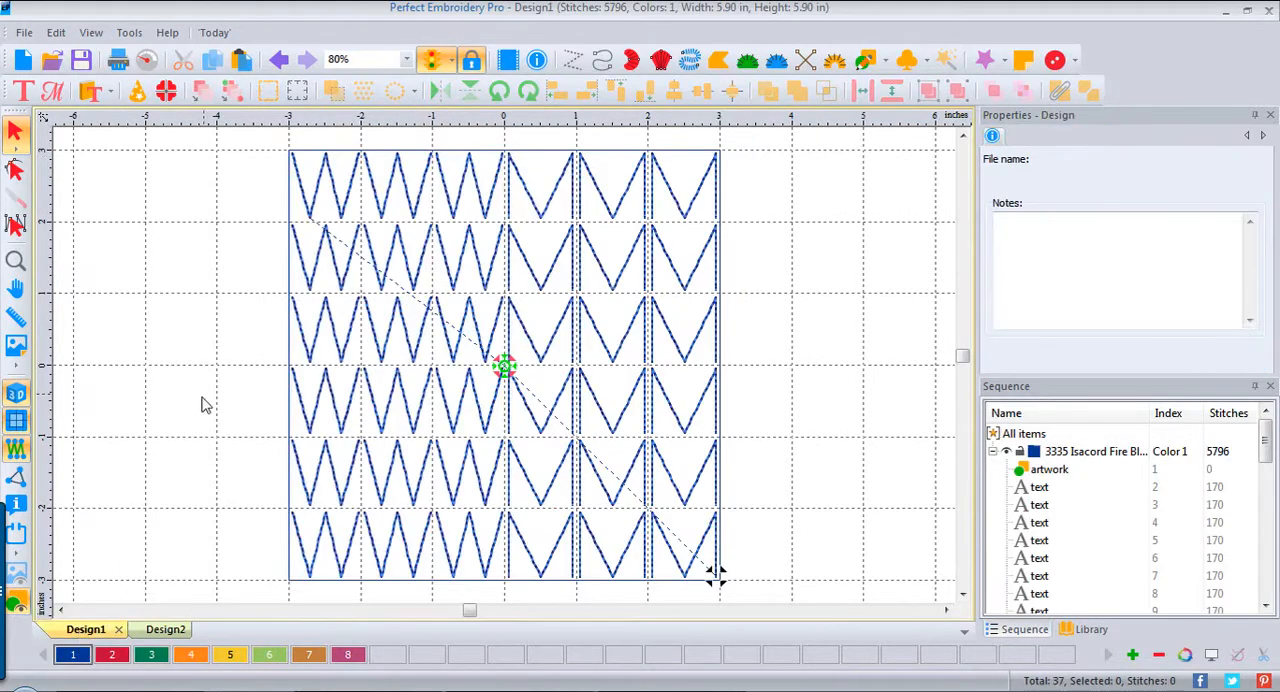
{"action": "right_click", "coordinate": [178, 360]}
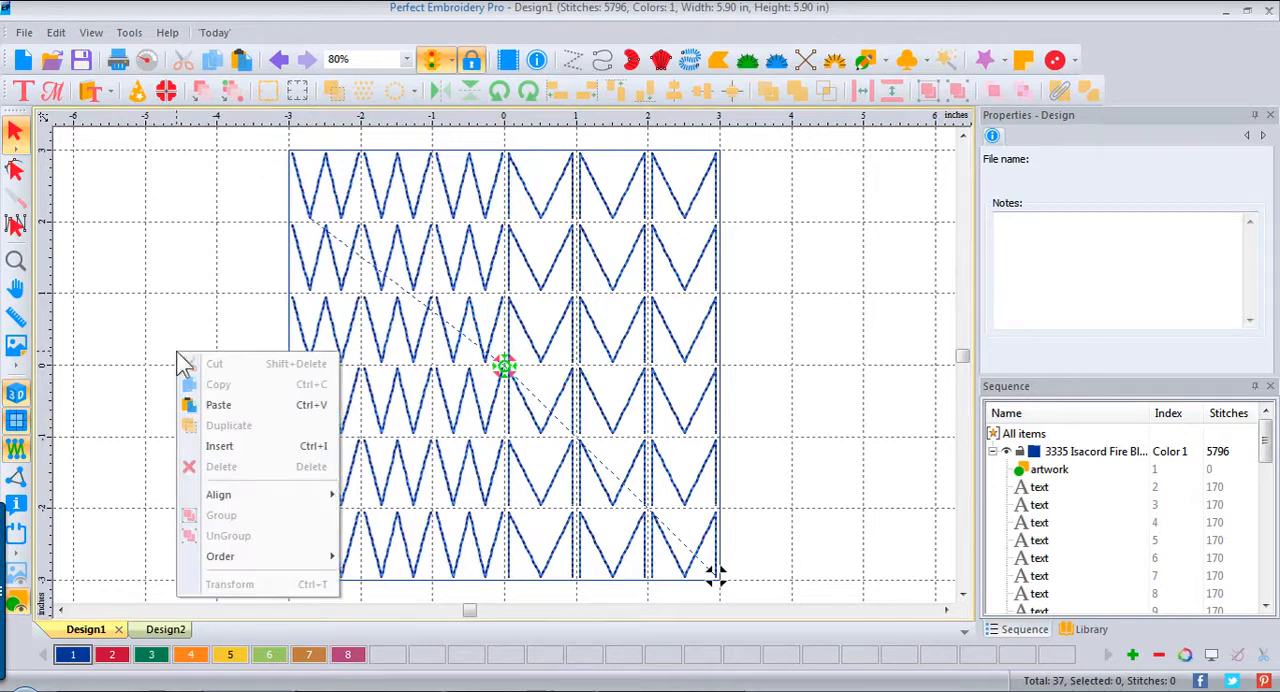
{"action": "left_click", "coordinate": [258, 408]}
{"action": "left_click", "coordinate": [257, 410]}
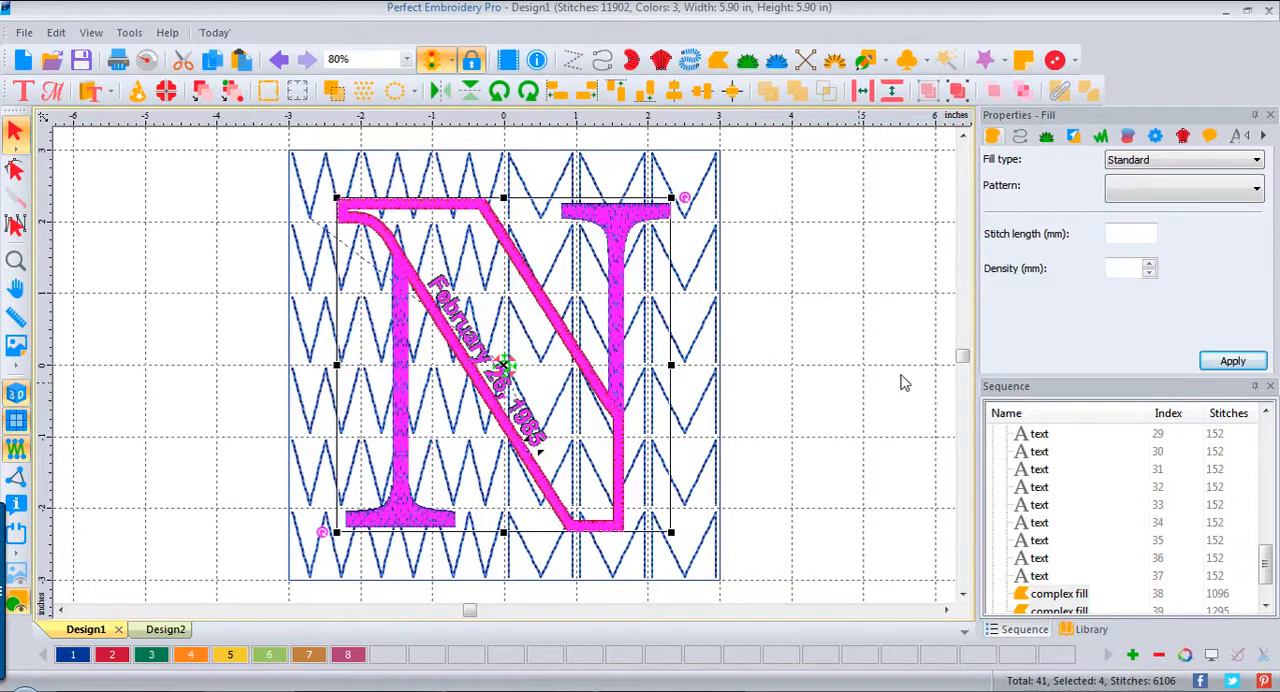
{"action": "left_click", "coordinate": [860, 325]}
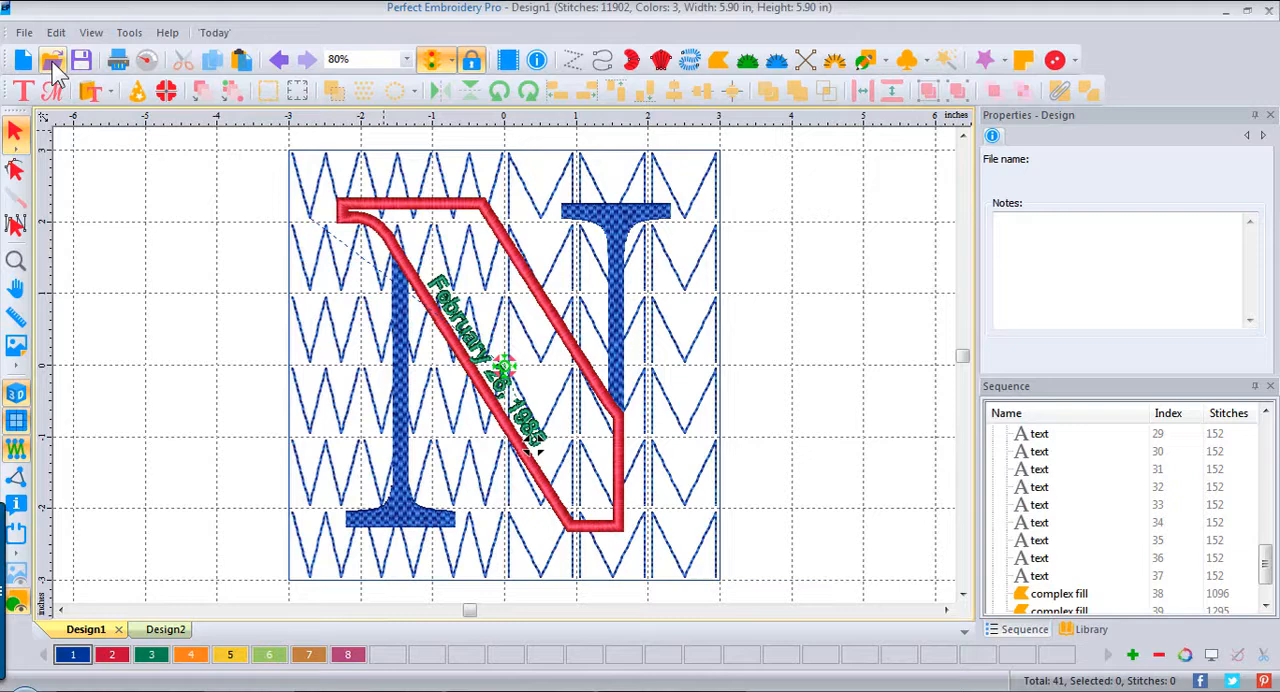
Step: Run the stitch-out simulation of the combined design from the first stitch to the last
{"action": "left_click", "coordinate": [145, 60]}
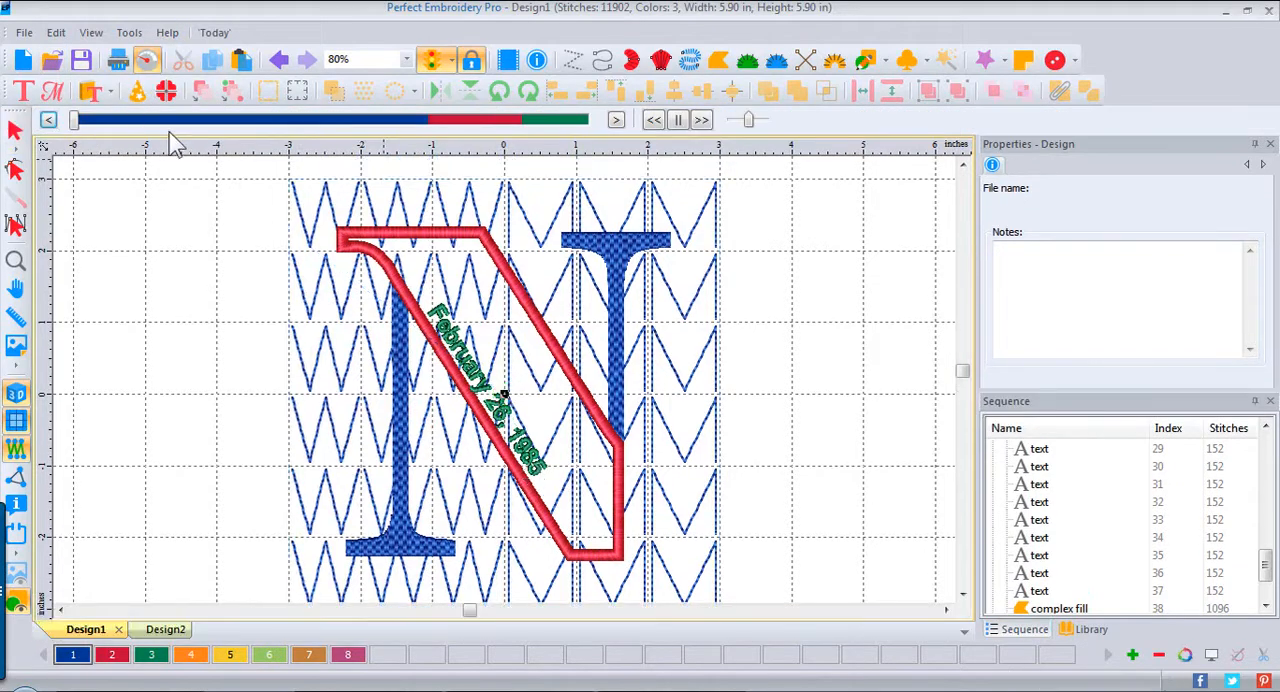
{"action": "mouse_move", "coordinate": [74, 130]}
{"action": "left_mouse_down"}
{"action": "mouse_move", "coordinate": [244, 130]}
{"action": "mouse_move", "coordinate": [433, 160]}
{"action": "mouse_move", "coordinate": [614, 154]}
{"action": "left_mouse_up"}
{"action": "left_click", "coordinate": [24, 32]}
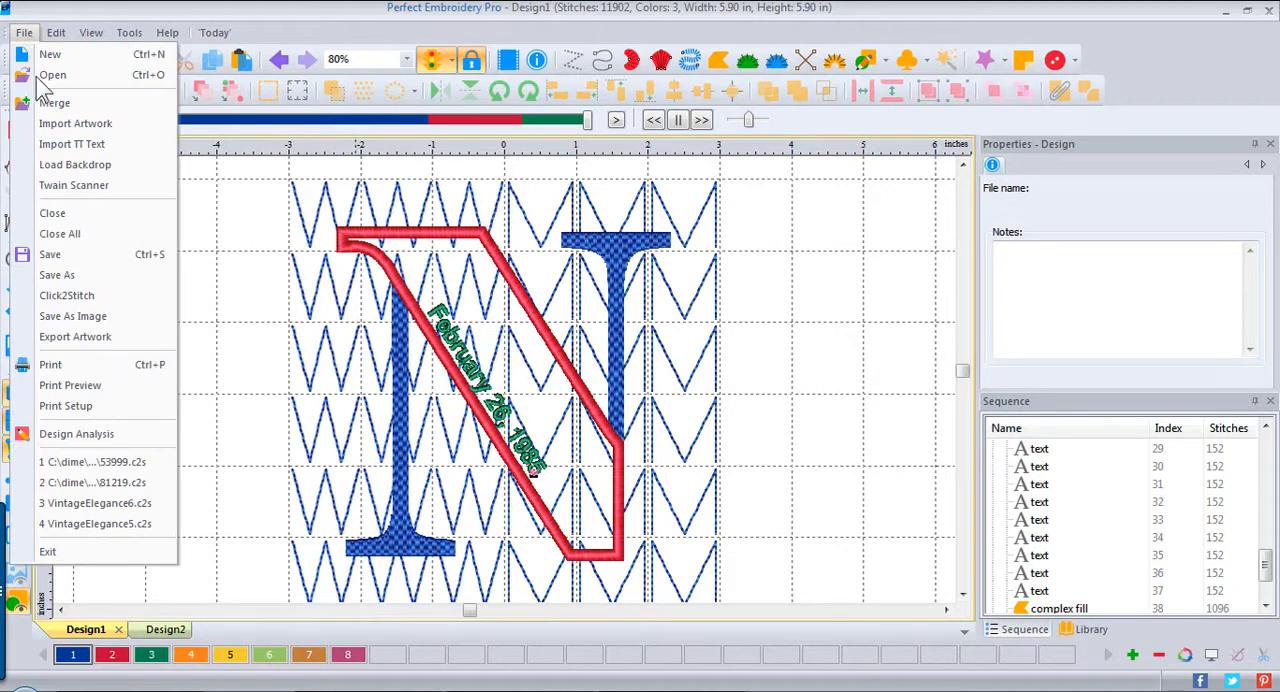
{"action": "left_click", "coordinate": [56, 274]}
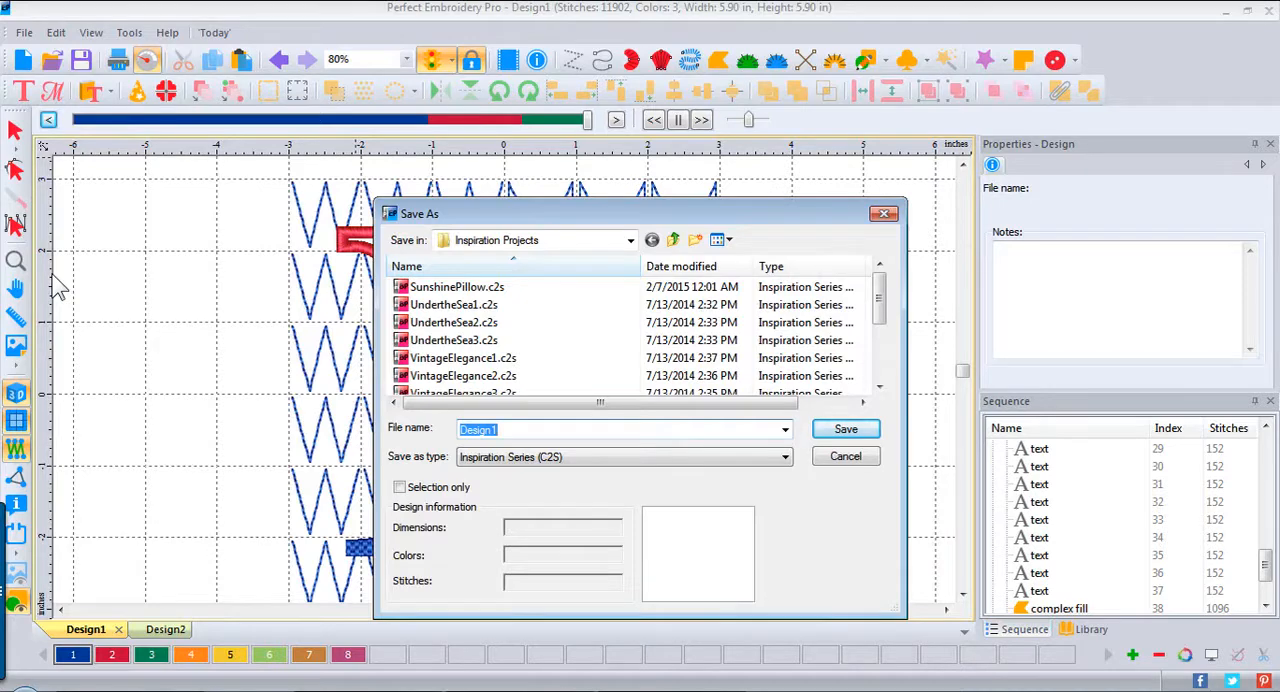
{"action": "left_click", "coordinate": [884, 215]}
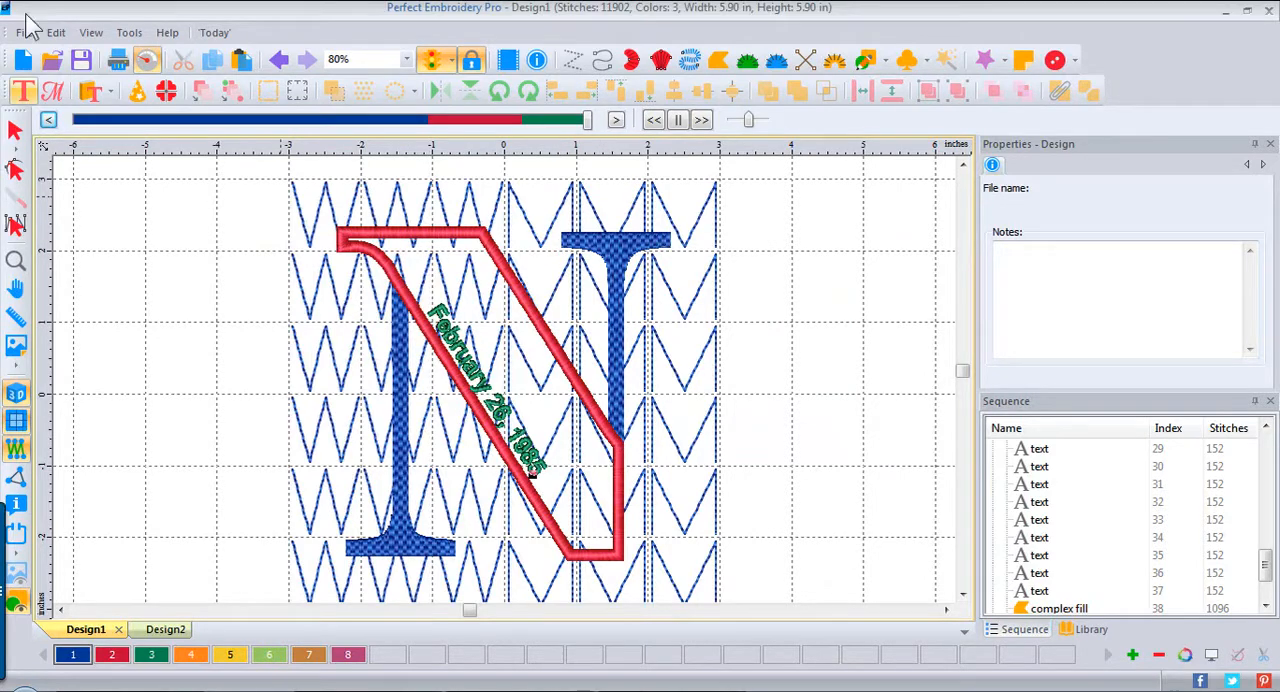
Step: Leave the stitch simulation and select the grouped N on the quilting pattern
{"action": "left_click", "coordinate": [15, 130]}
{"action": "left_click", "coordinate": [522, 290]}
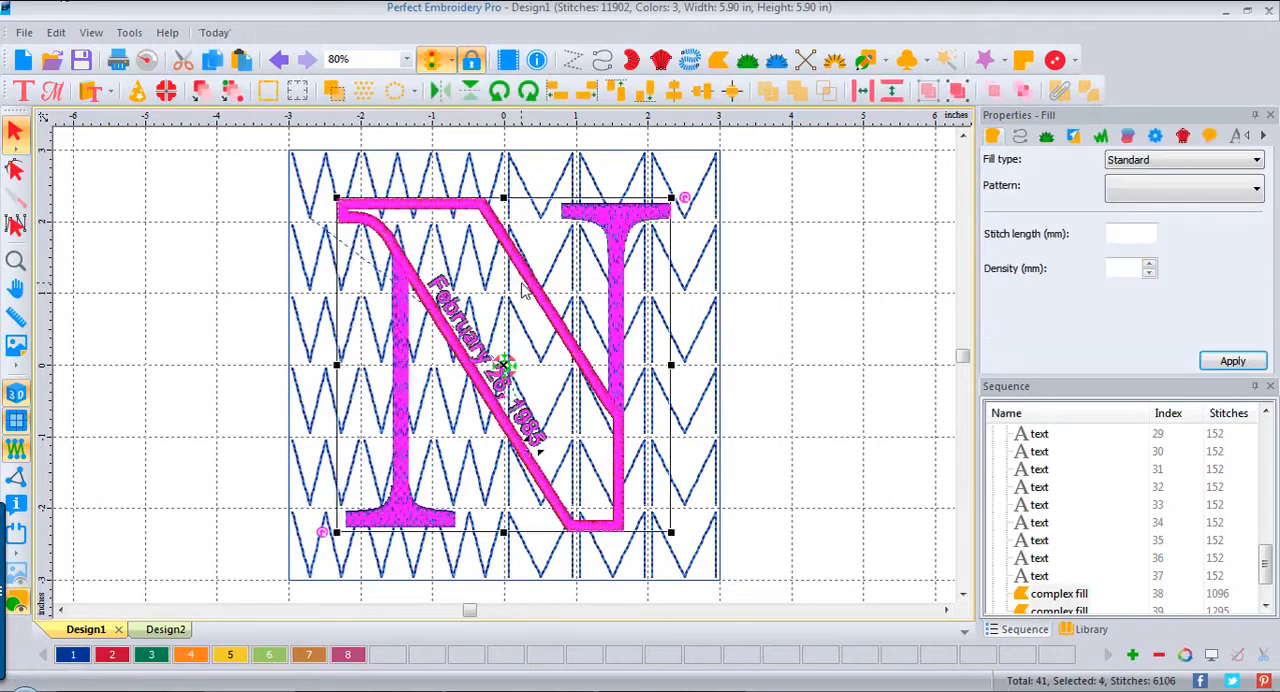
Step: Delete the grouped N and every quilting letter except the W in the upper-left corner and the M in the lower-right corner
{"action": "key", "text": "Delete"}
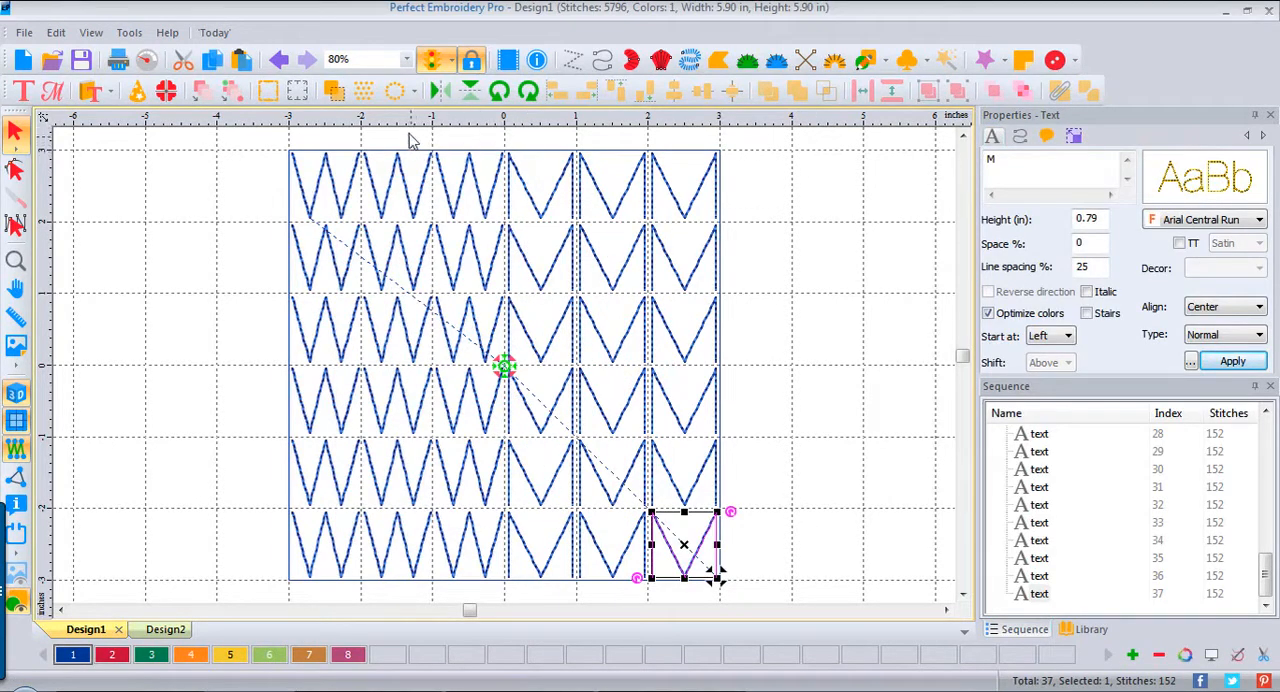
{"action": "left_click_drag", "start_coordinate": [358, 133], "coordinate": [652, 631]}
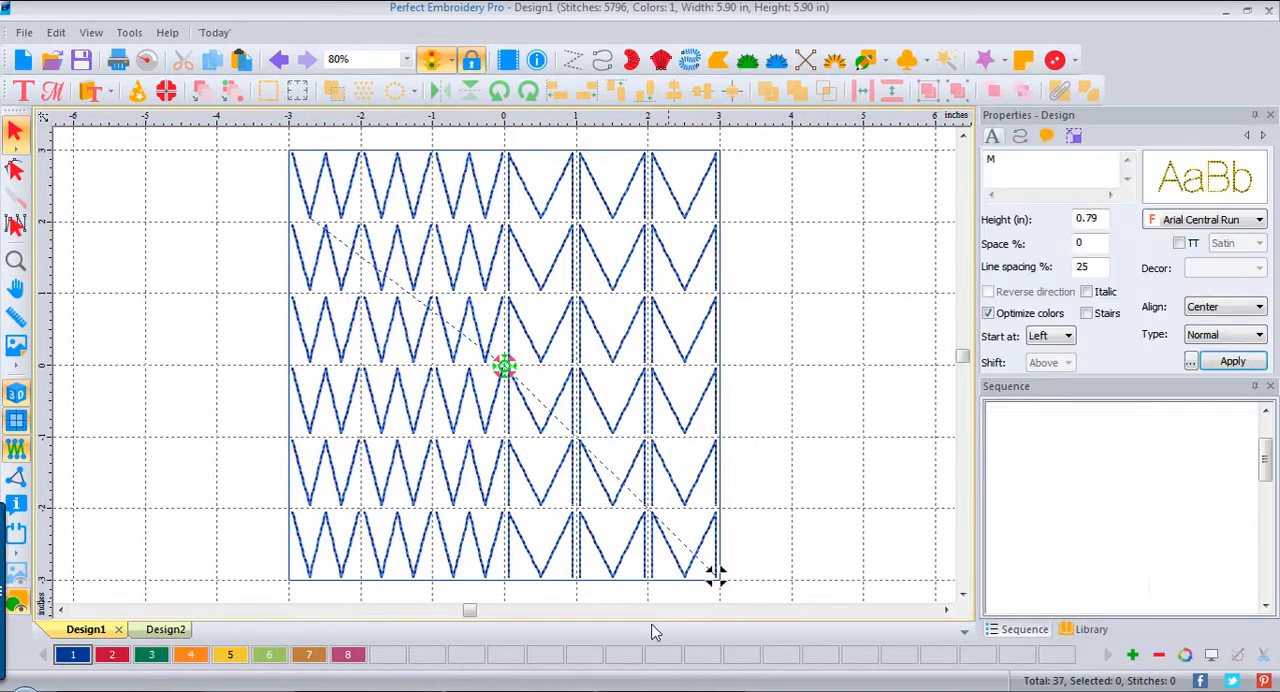
{"action": "key", "text": "Delete"}
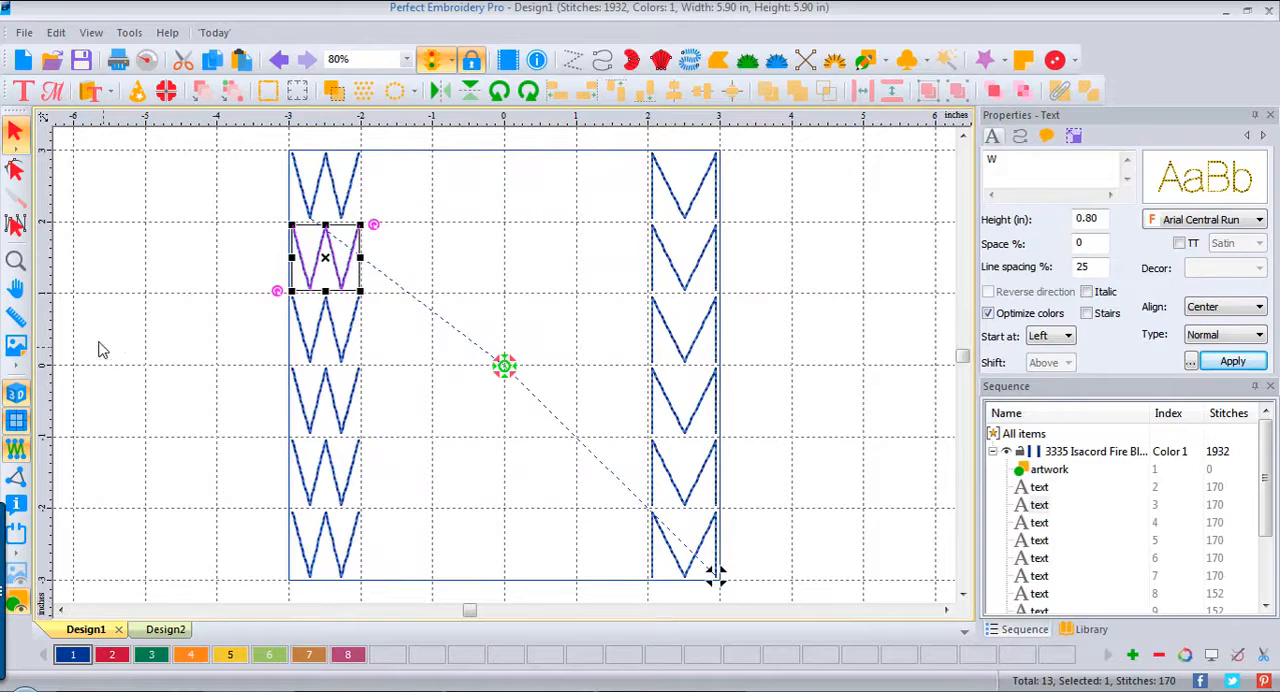
{"action": "left_click_drag", "start_coordinate": [210, 224], "coordinate": [404, 674]}
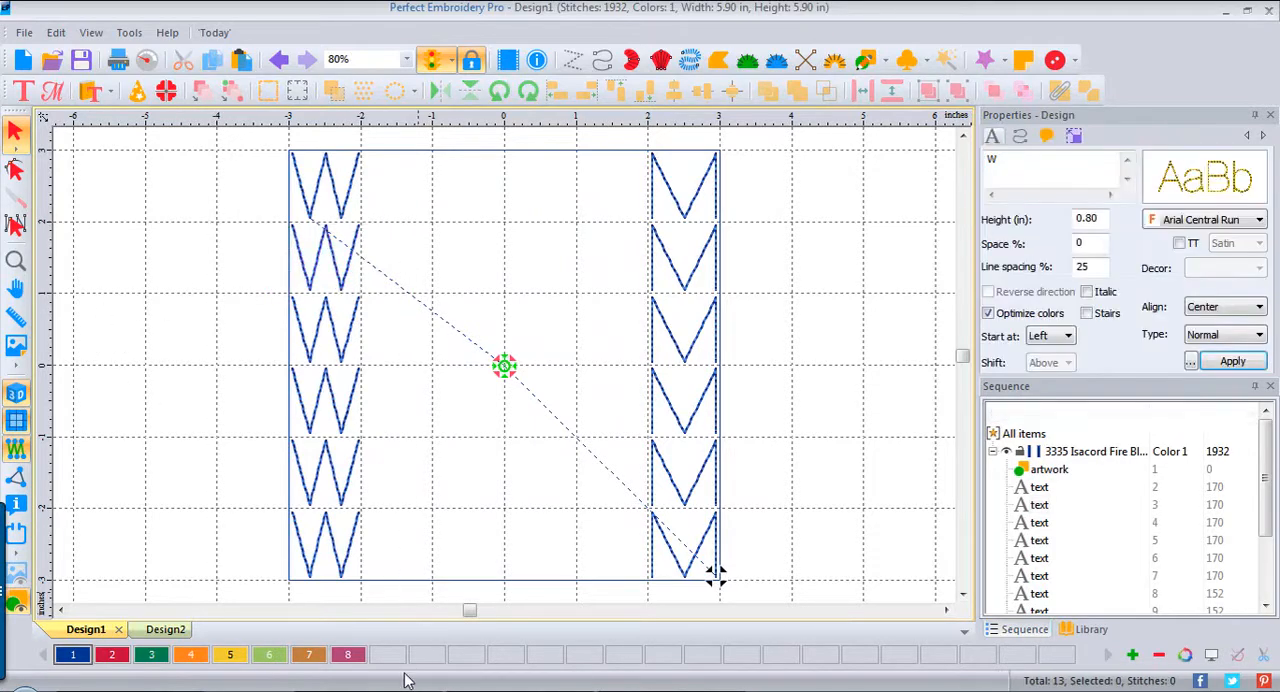
{"action": "key", "text": "Delete"}
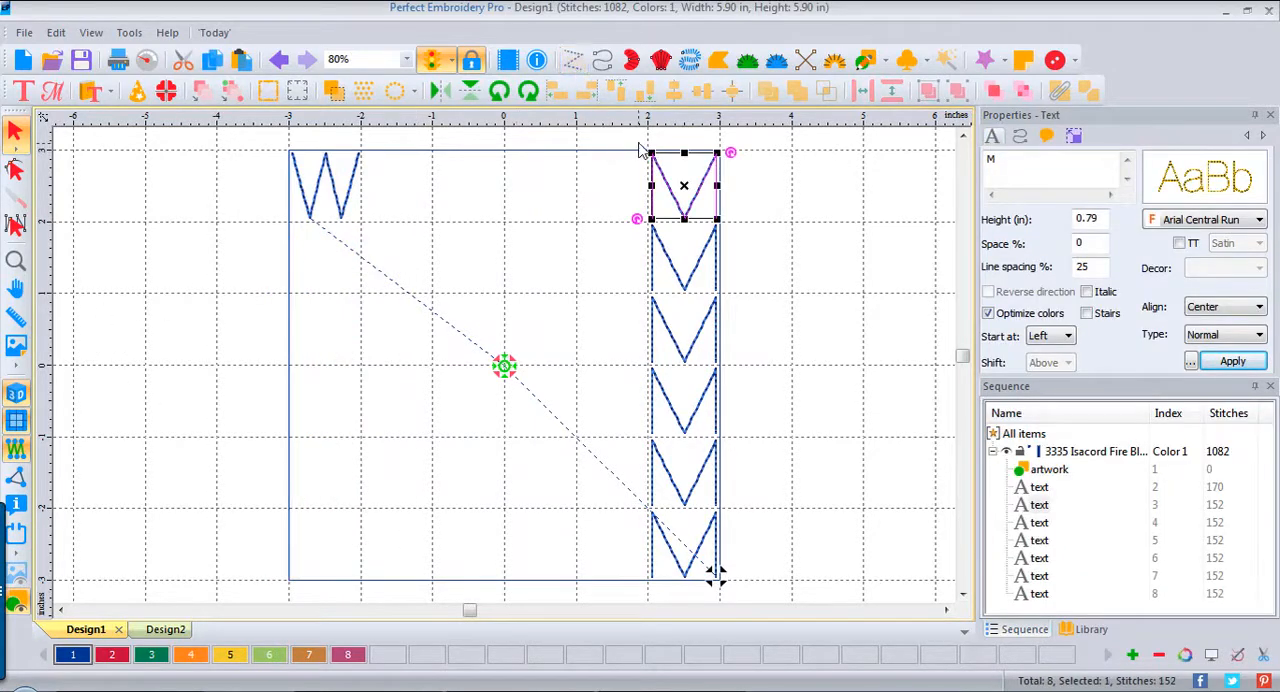
{"action": "left_click_drag", "start_coordinate": [636, 136], "coordinate": [803, 515]}
{"action": "key", "text": "Delete"}
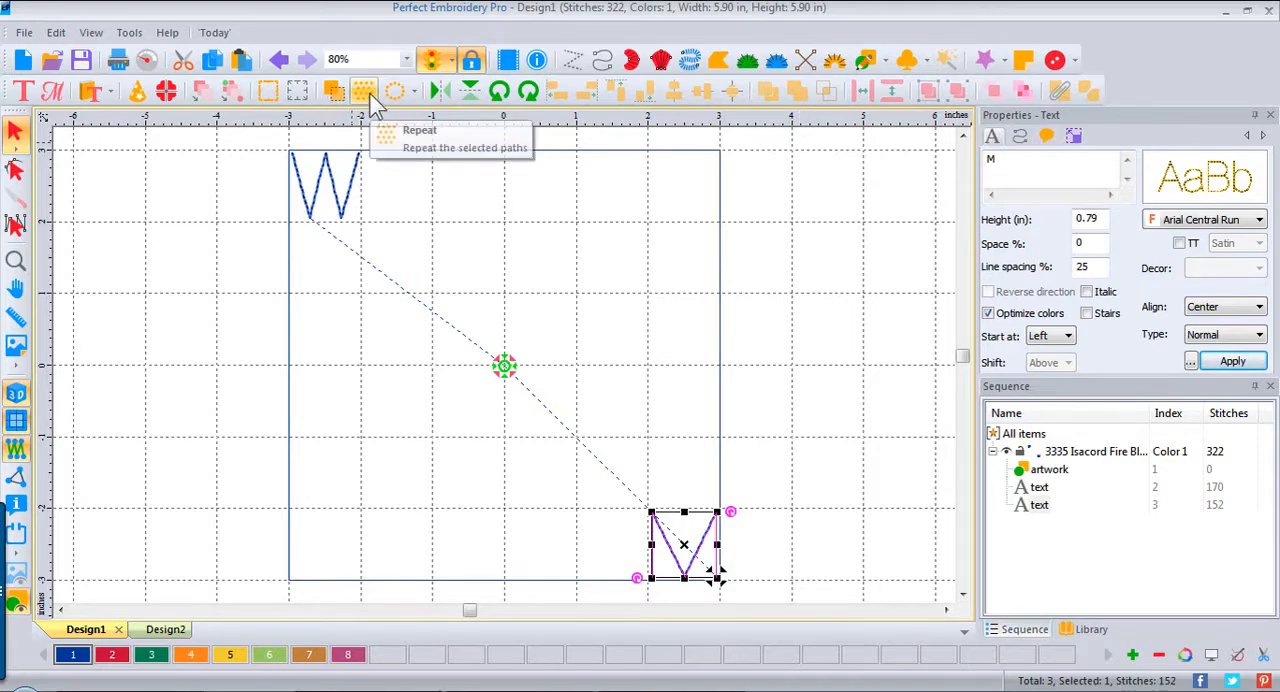
Step: Copy the corner W and place four copies side by side to make a five-letter row along the square's upper edge
{"action": "left_click", "coordinate": [328, 183]}
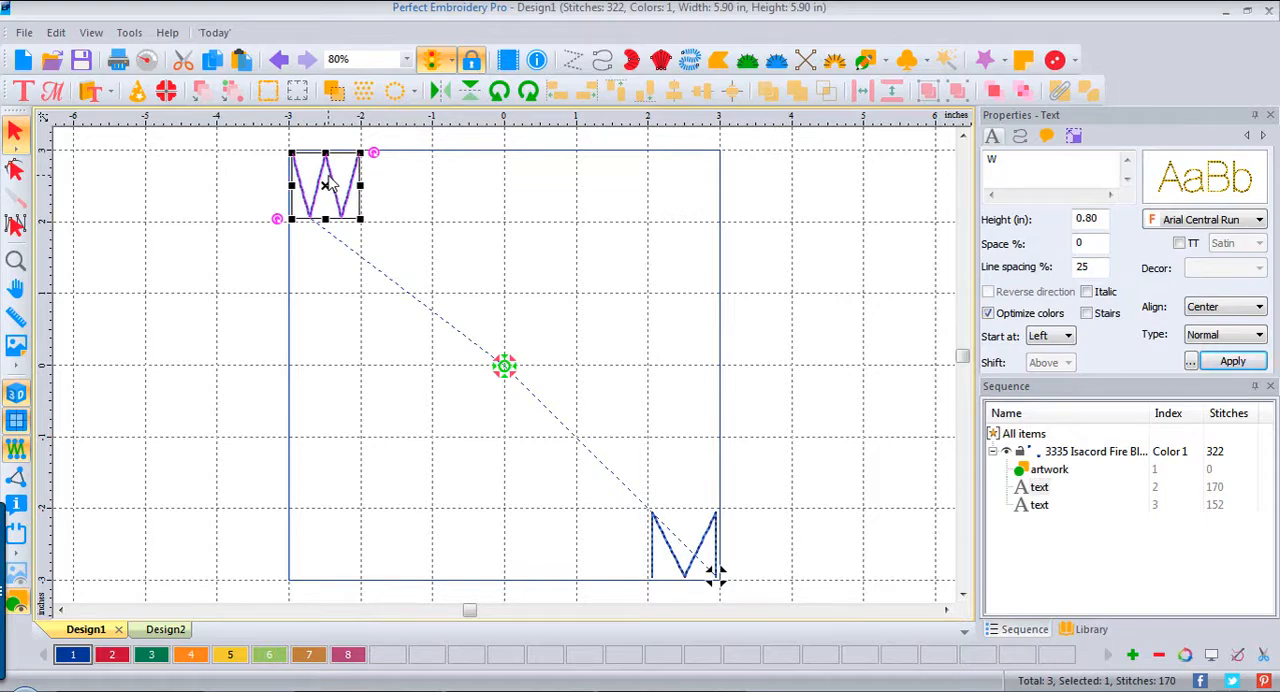
{"action": "left_click", "coordinate": [395, 200]}
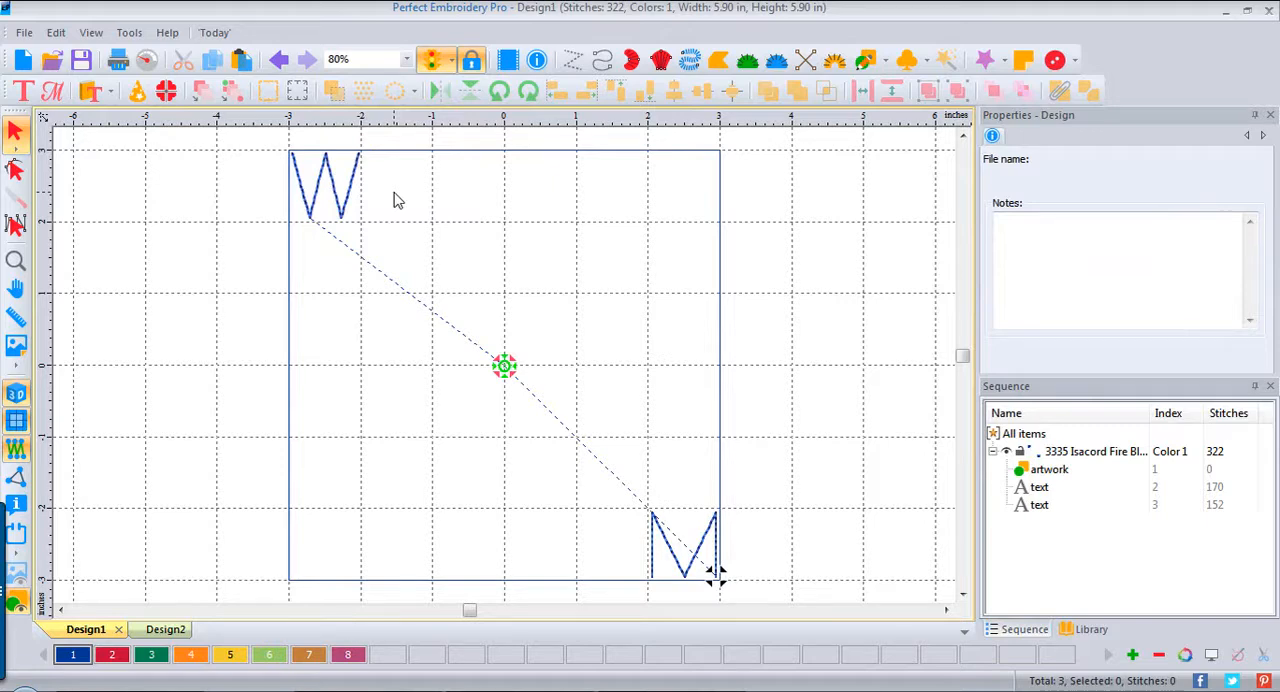
{"action": "key", "text": "ctrl+v"}
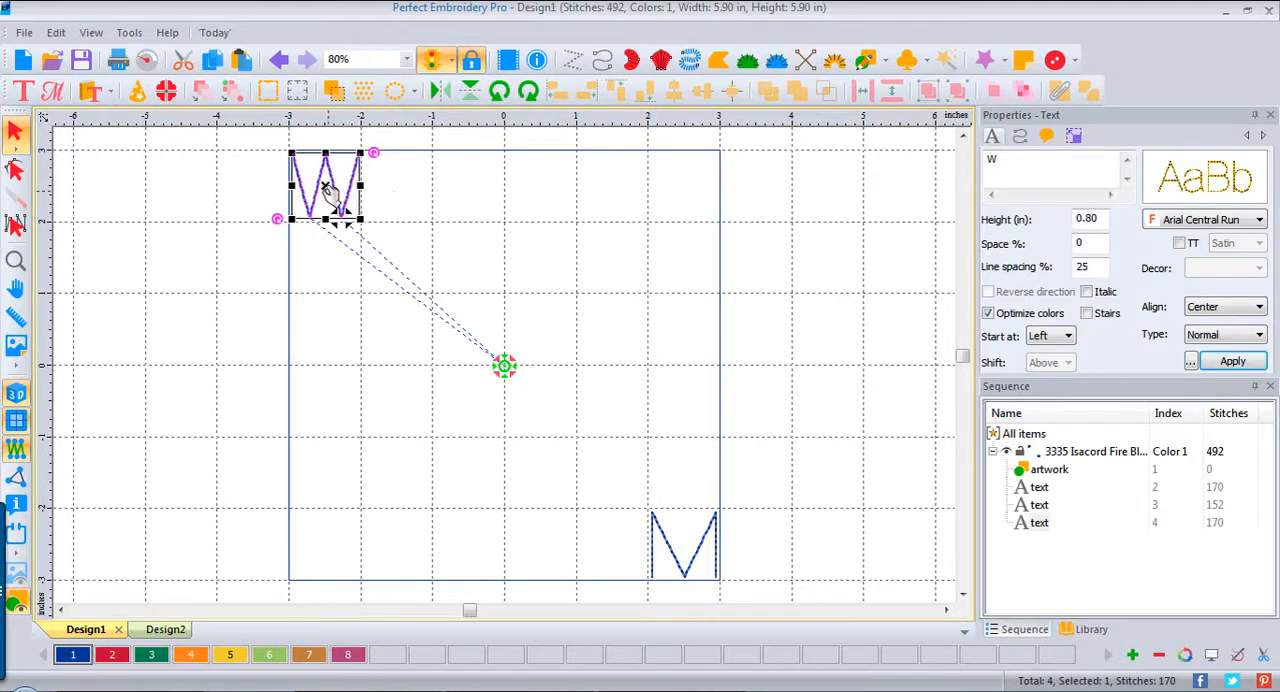
{"action": "left_click_drag", "start_coordinate": [330, 190], "coordinate": [400, 190]}
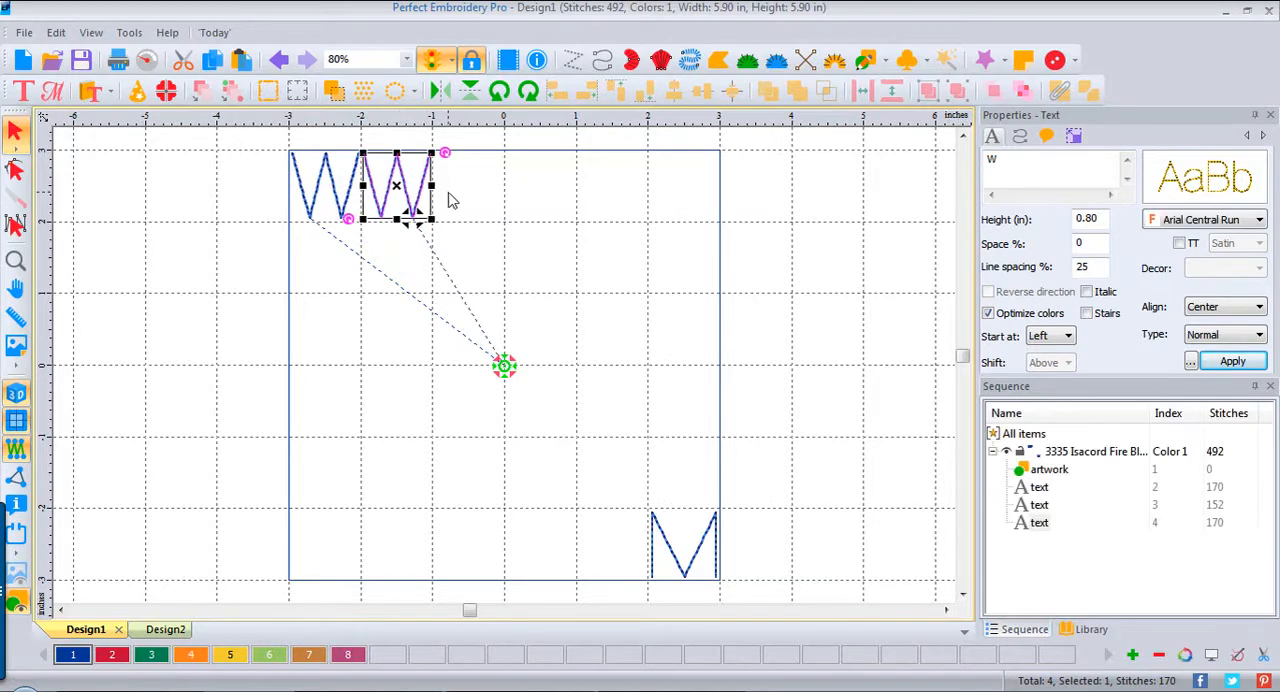
{"action": "key", "text": "ctrl+v"}
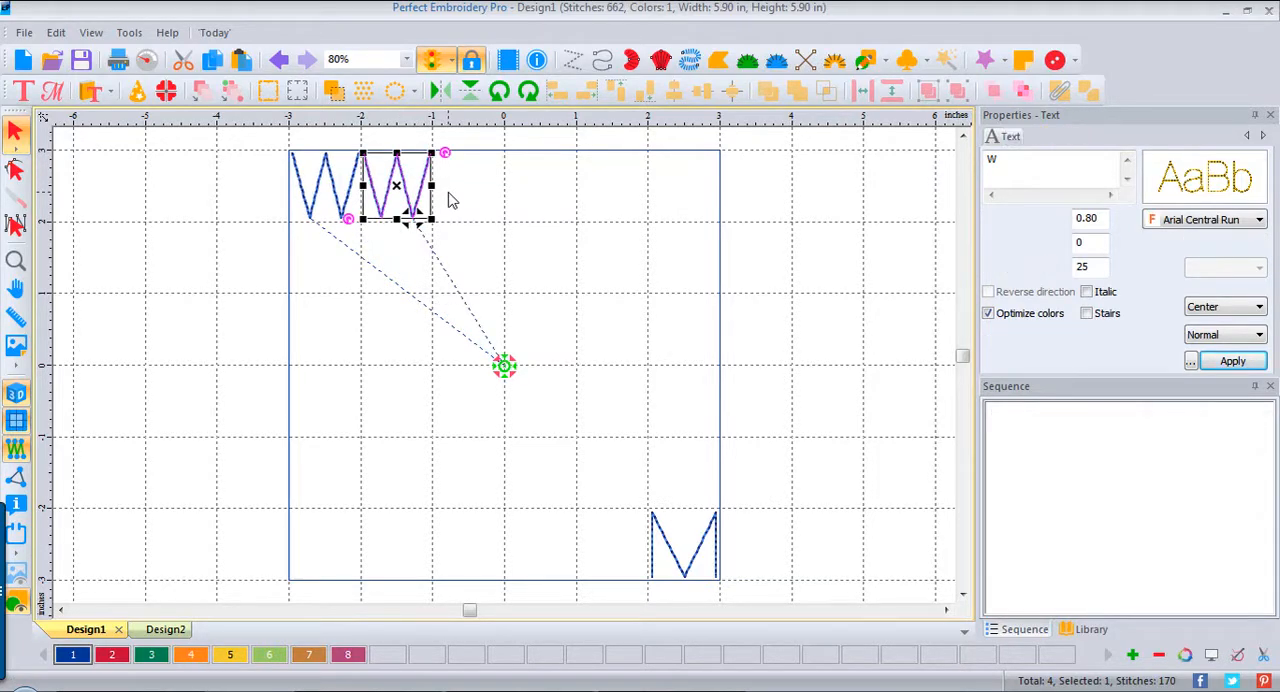
{"action": "left_click_drag", "start_coordinate": [336, 188], "coordinate": [478, 190]}
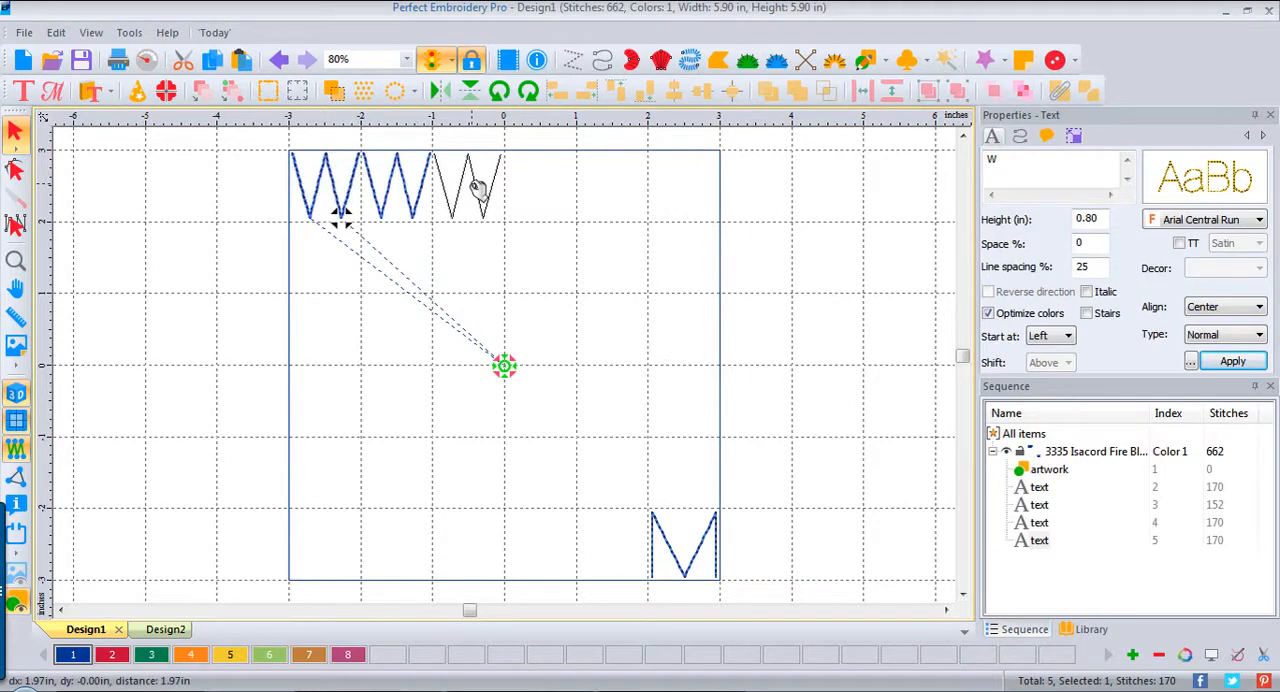
{"action": "left_click", "coordinate": [478, 195]}
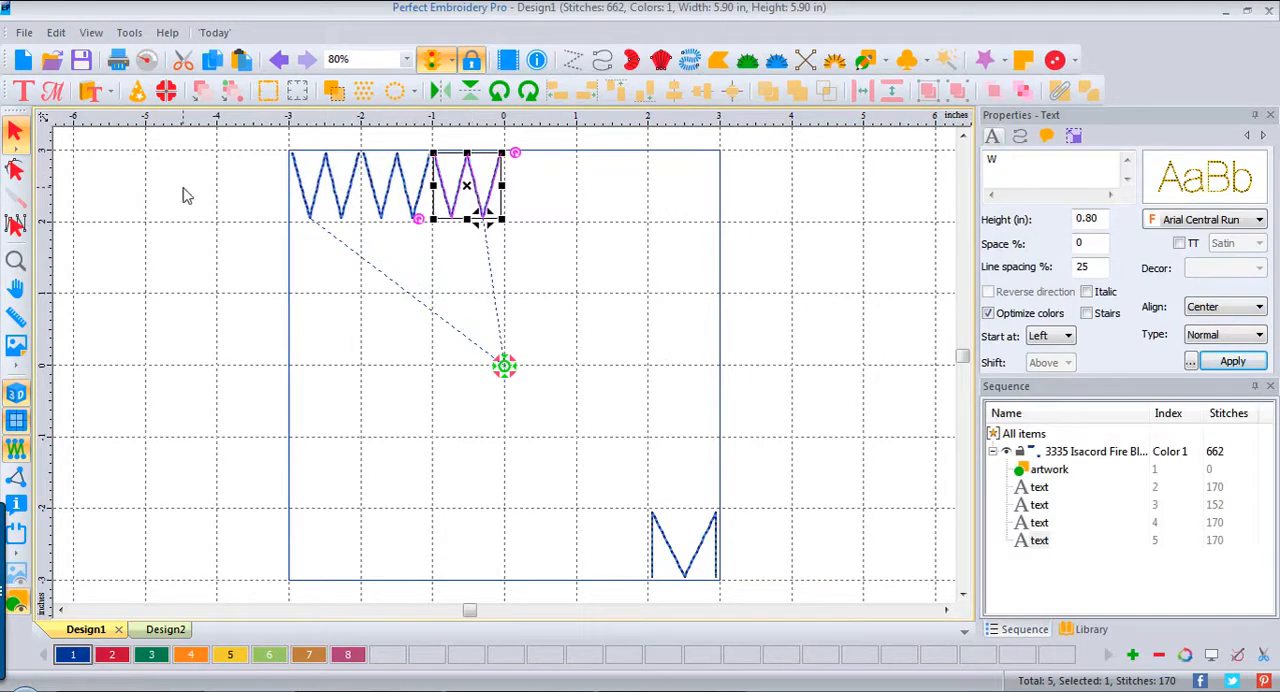
{"action": "key", "text": "ctrl+v"}
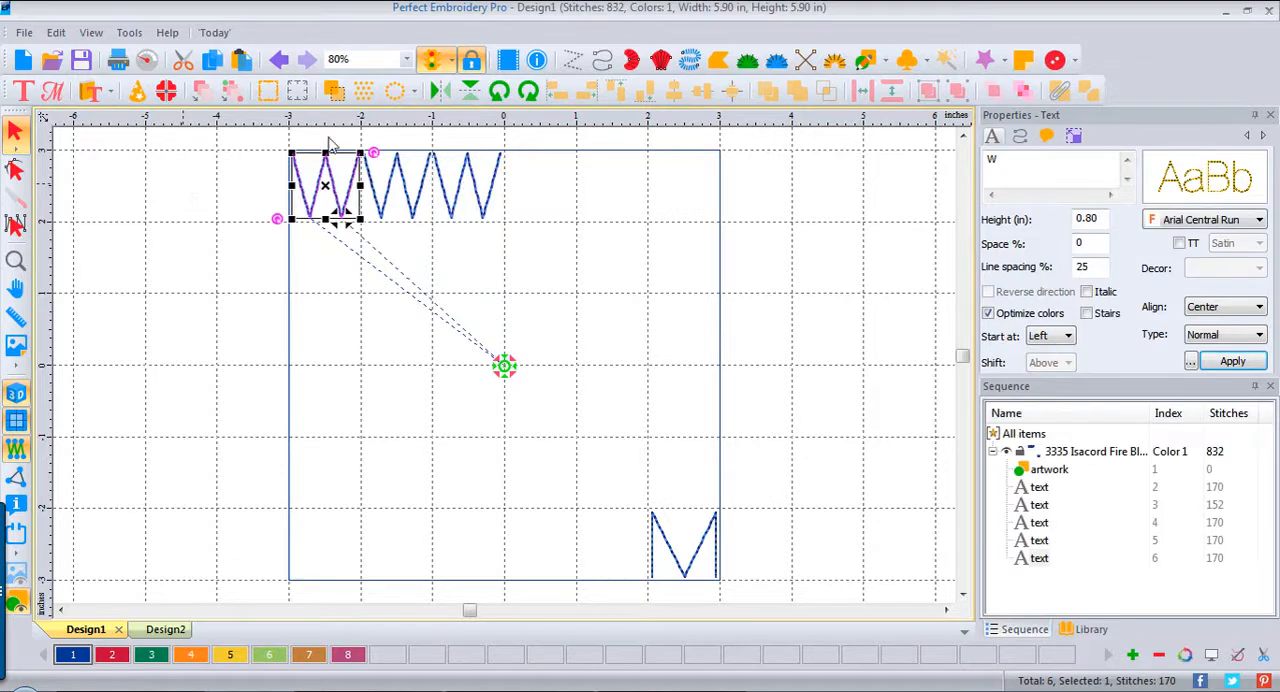
{"action": "left_click_drag", "start_coordinate": [333, 188], "coordinate": [543, 190]}
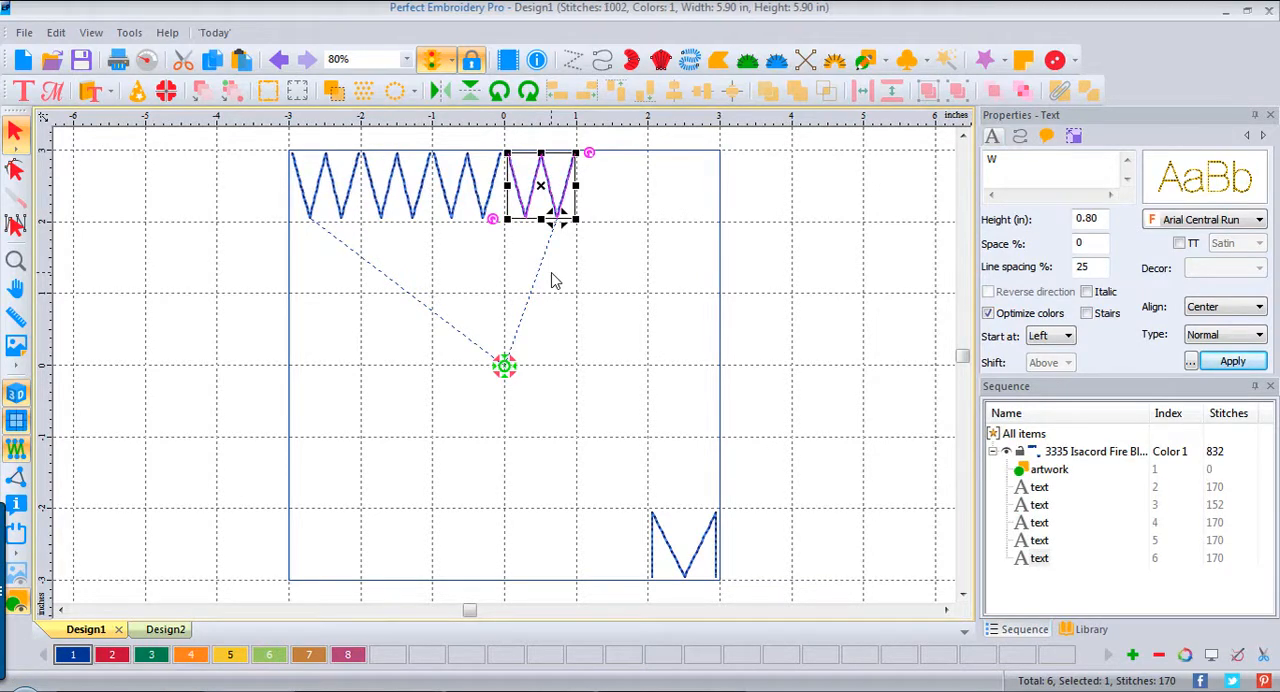
{"action": "key", "text": "ctrl+v"}
{"action": "left_click_drag", "start_coordinate": [330, 185], "coordinate": [617, 187]}
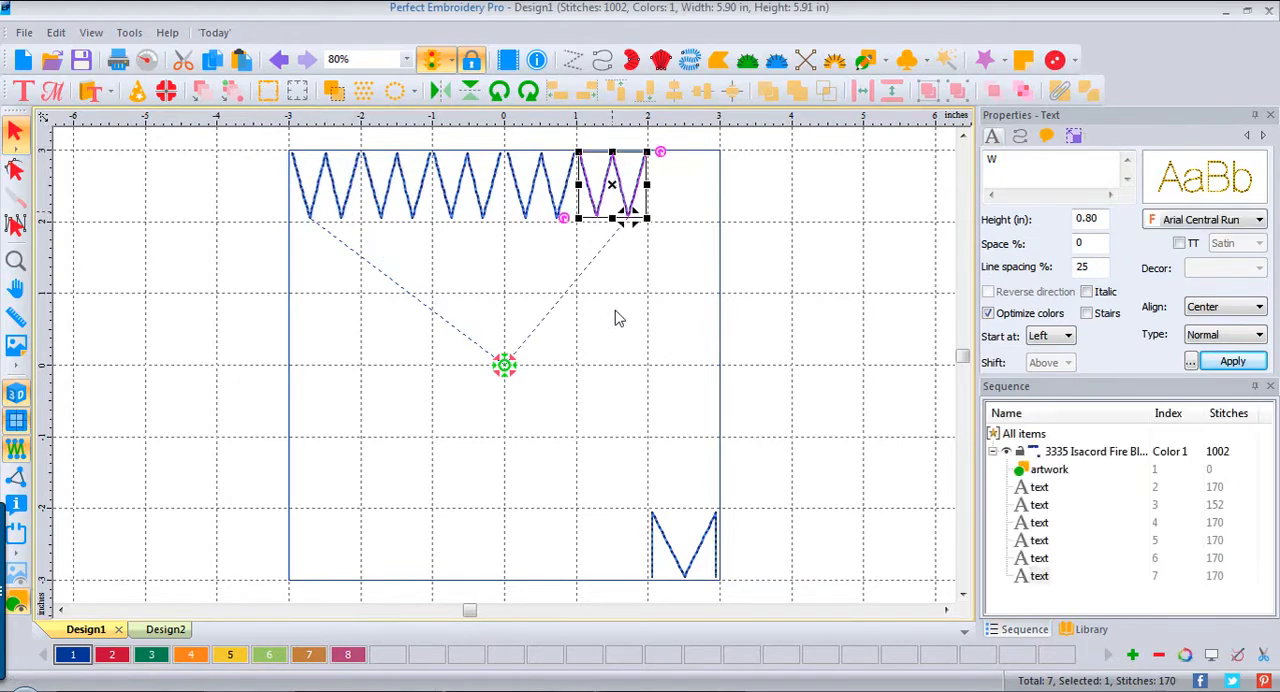
{"action": "left_click_drag", "start_coordinate": [622, 195], "coordinate": [622, 192]}
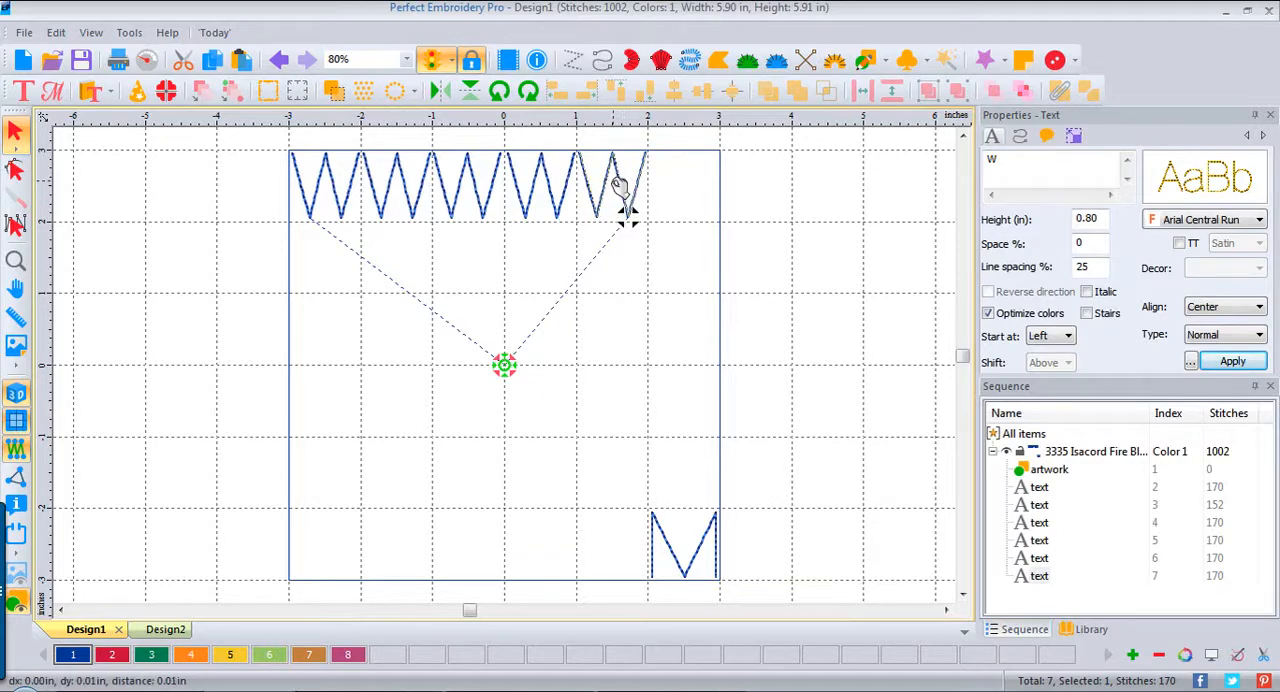
Step: Vertically center-align the five W letters of the first row and deselect them
{"action": "left_click_drag", "start_coordinate": [229, 134], "coordinate": [740, 245]}
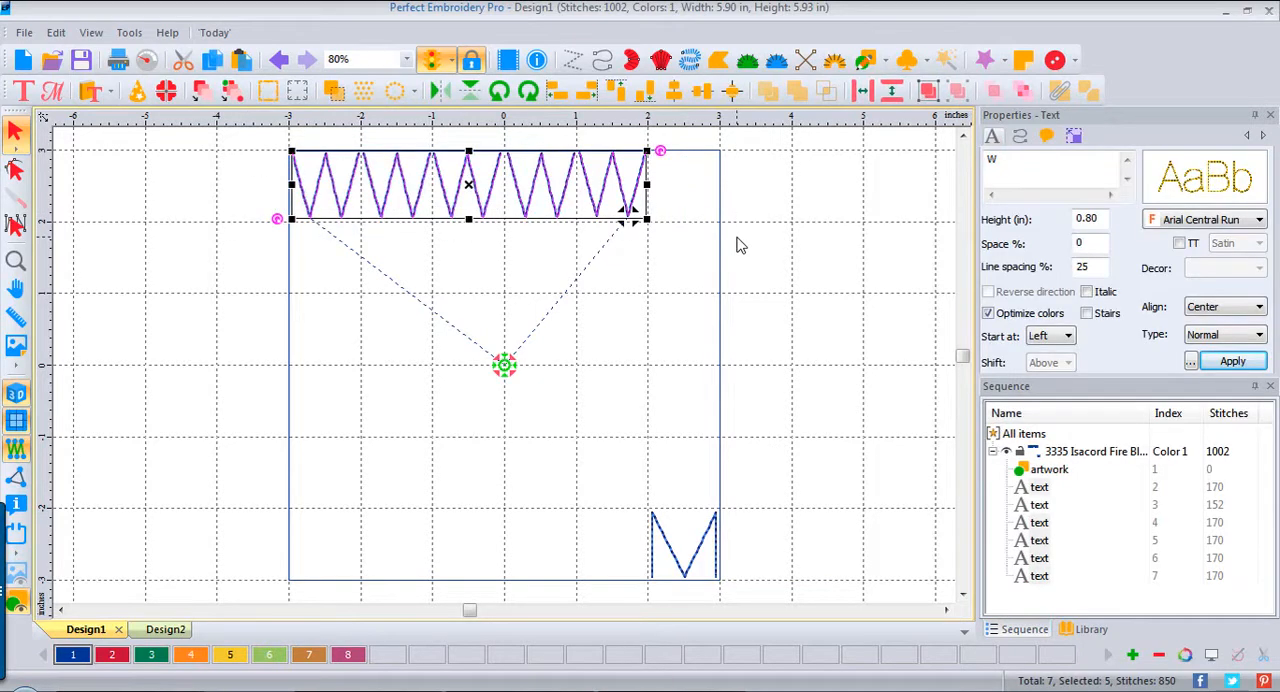
{"action": "left_click", "coordinate": [703, 100]}
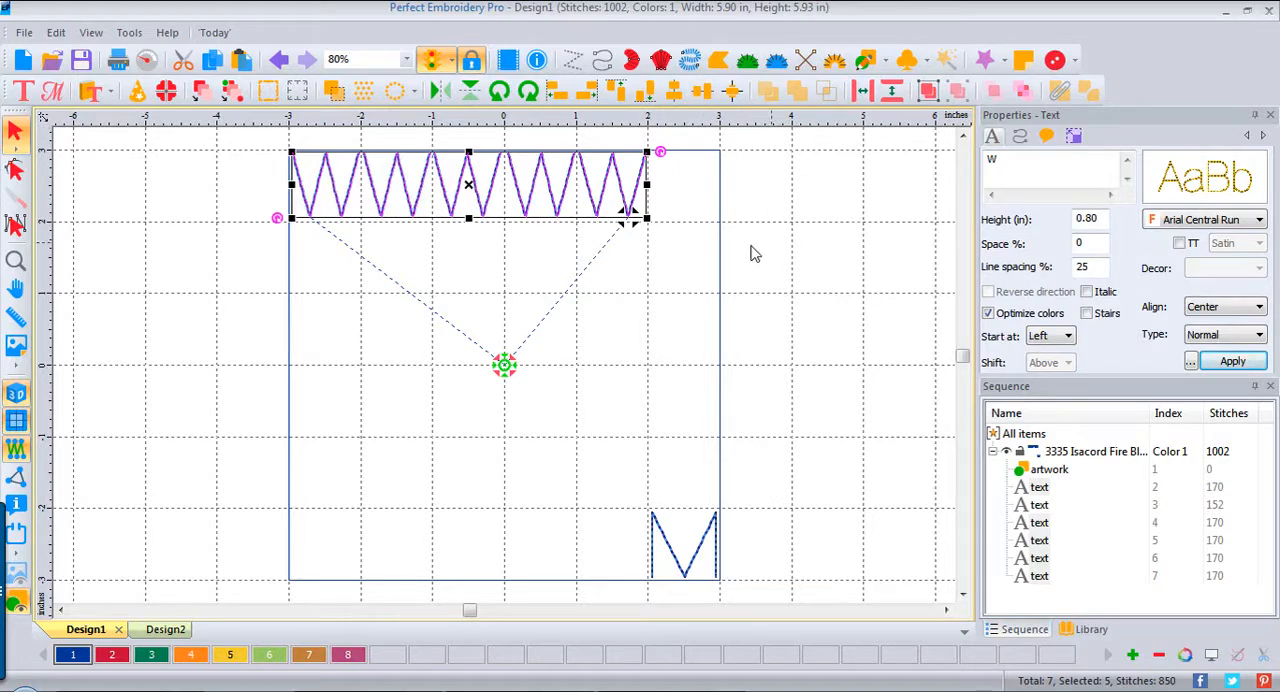
{"action": "left_click", "coordinate": [784, 199]}
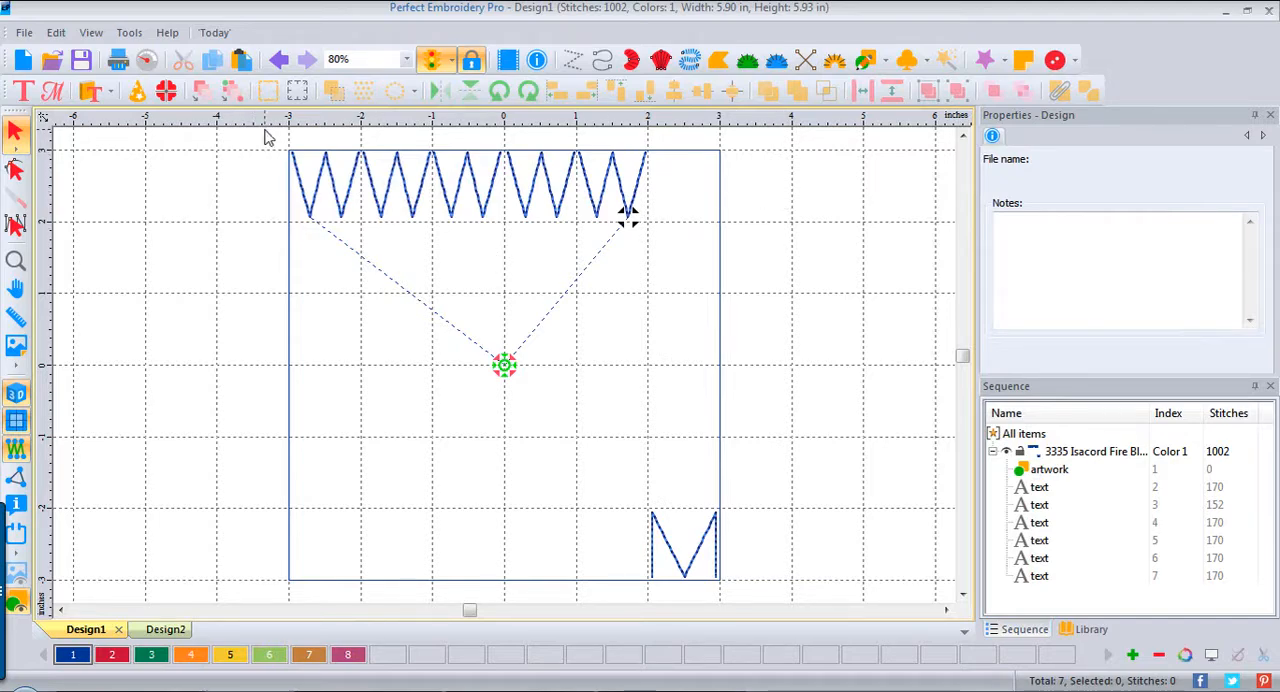
Step: Copy the five-letter W row directly below as a second row and delete its last W
{"action": "left_click_drag", "start_coordinate": [267, 137], "coordinate": [668, 268]}
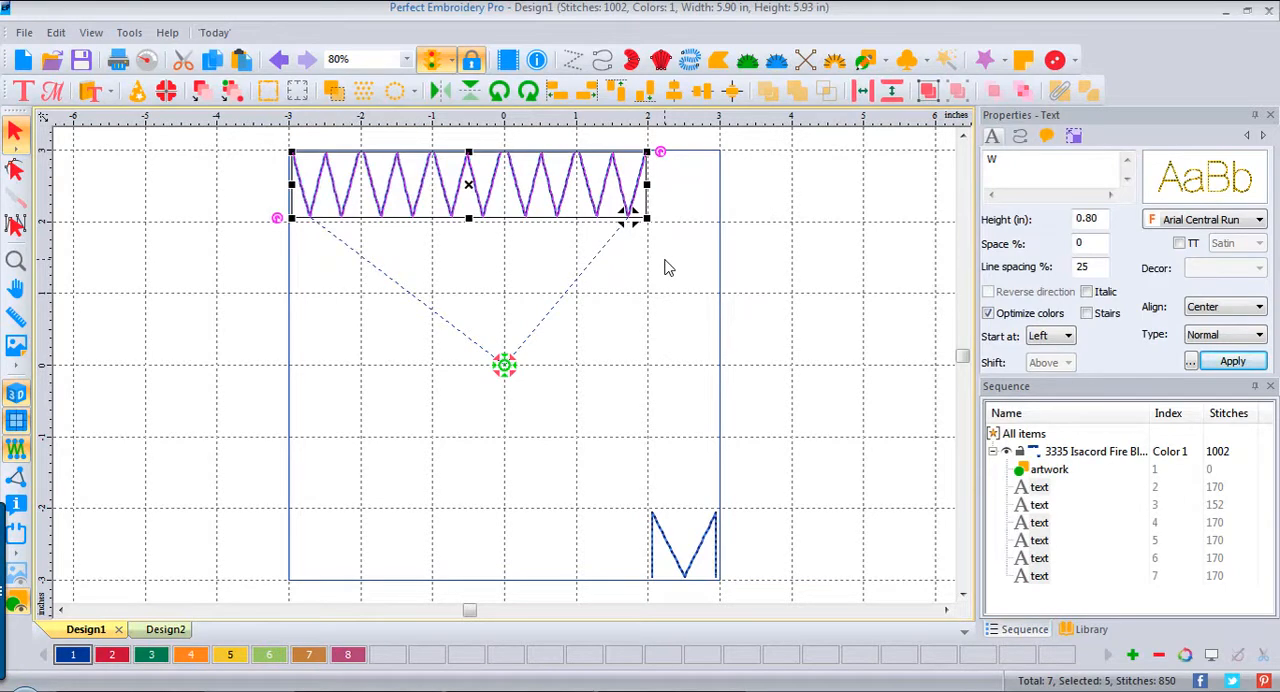
{"action": "key", "text": "ctrl+v"}
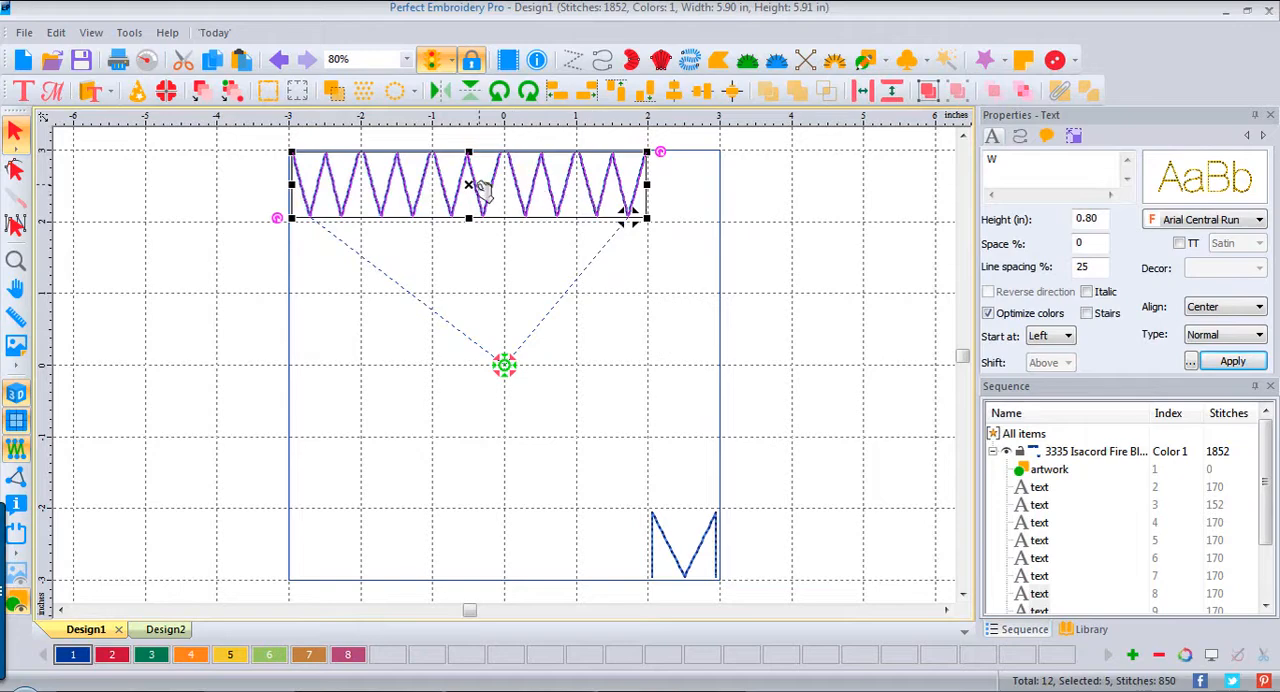
{"action": "left_click_drag", "start_coordinate": [476, 188], "coordinate": [475, 258]}
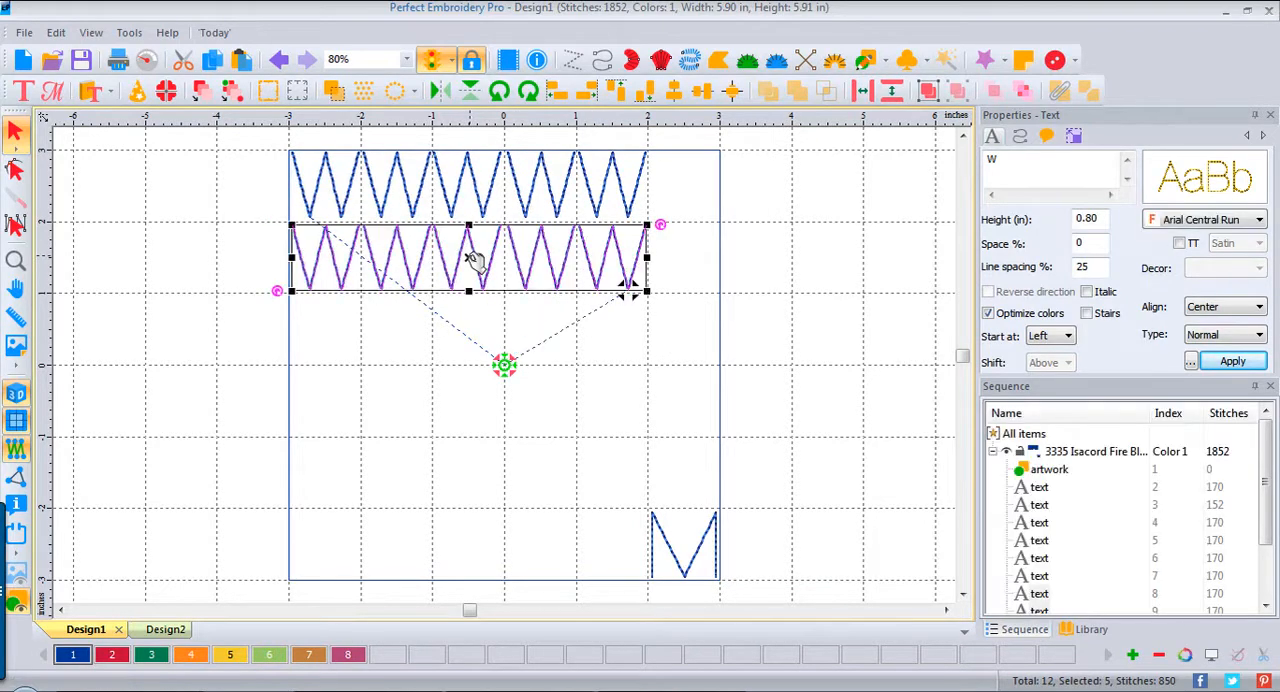
{"action": "left_click", "coordinate": [892, 264]}
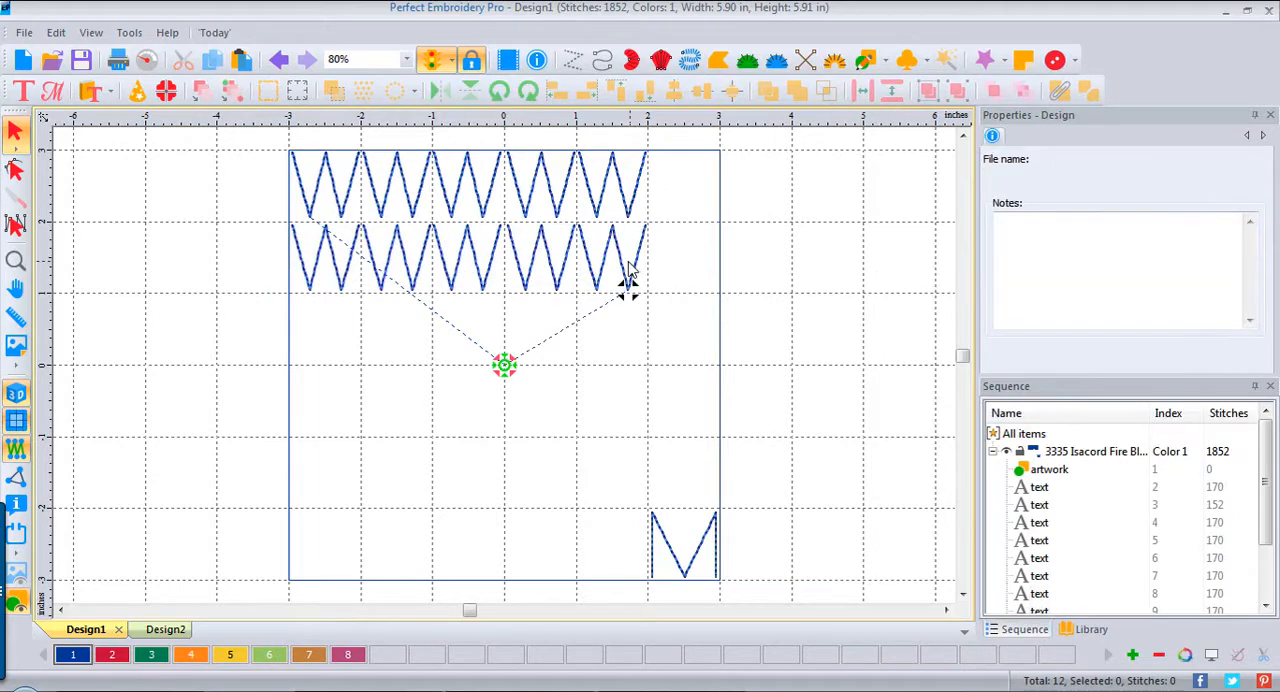
{"action": "left_click", "coordinate": [627, 270]}
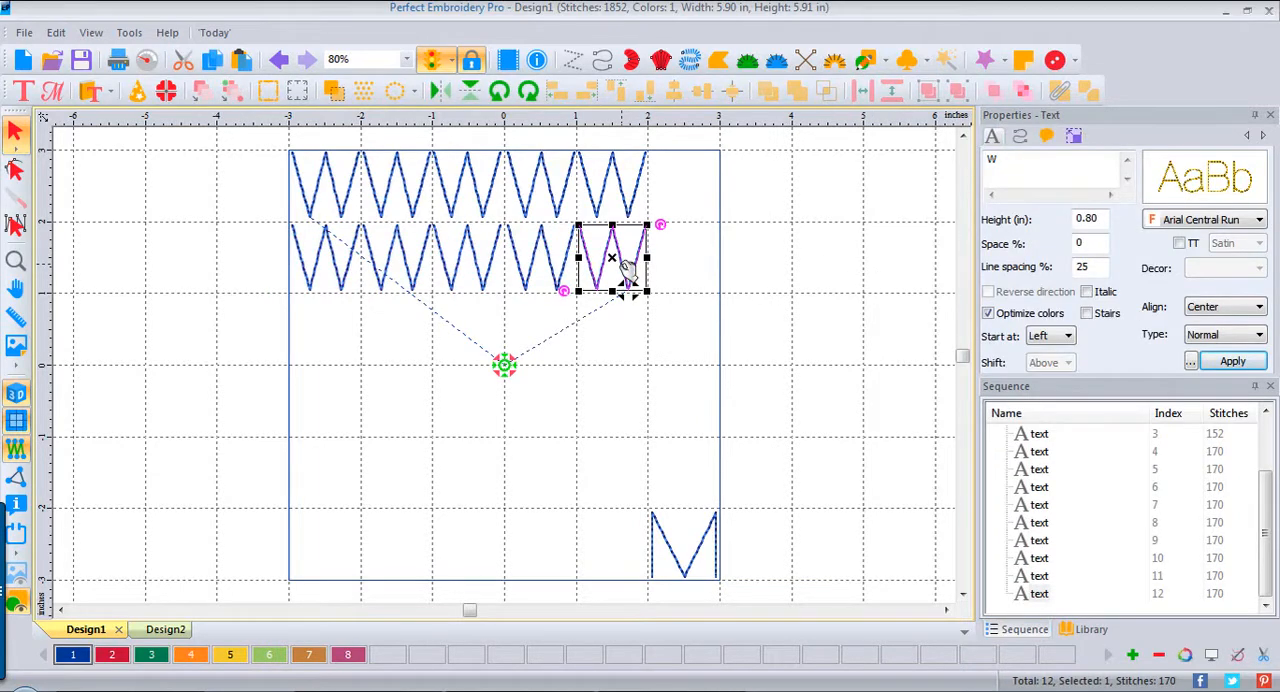
{"action": "key", "text": "Delete"}
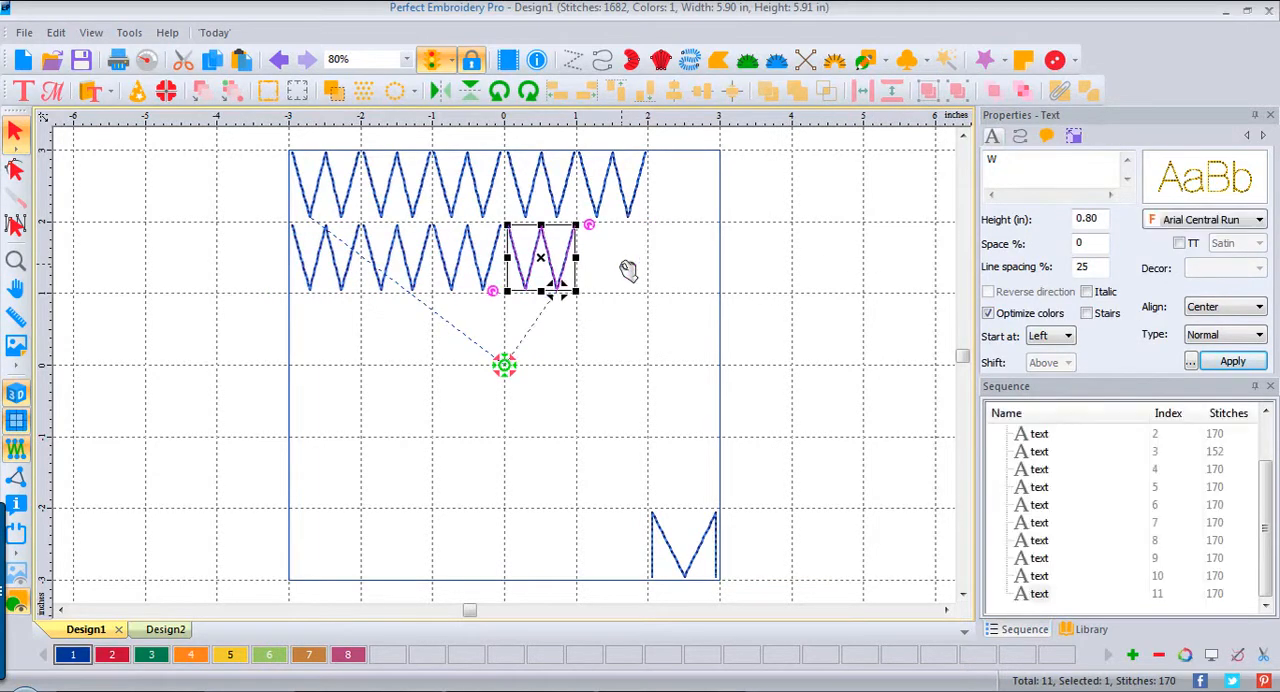
{"action": "left_click", "coordinate": [838, 262]}
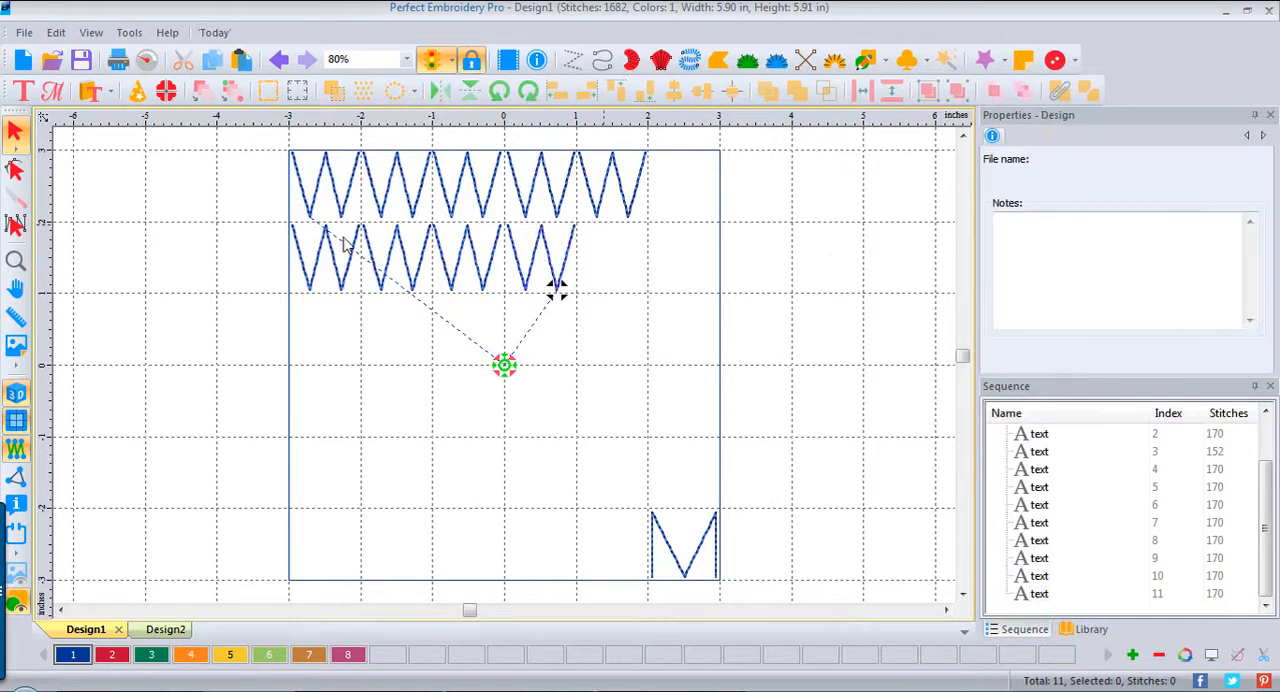
Step: Copy the four-letter second row directly below as a third row and delete its last W
{"action": "left_click_drag", "start_coordinate": [236, 208], "coordinate": [595, 352]}
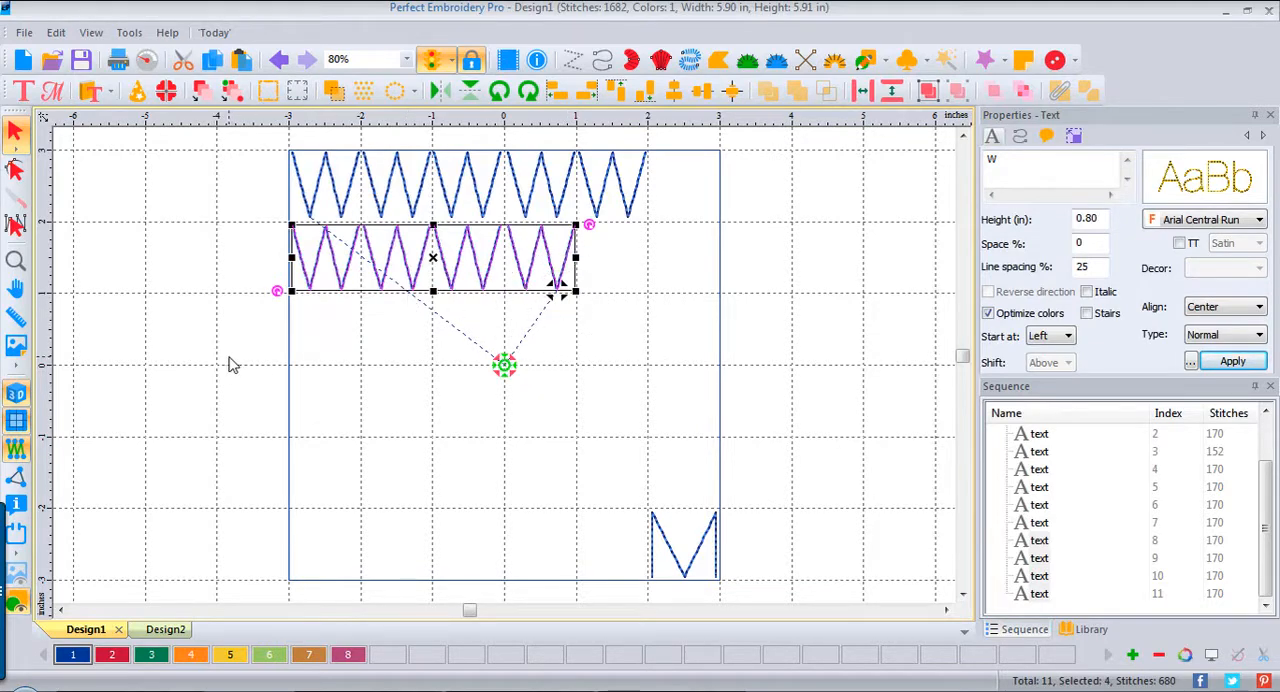
{"action": "right_click", "coordinate": [325, 258]}
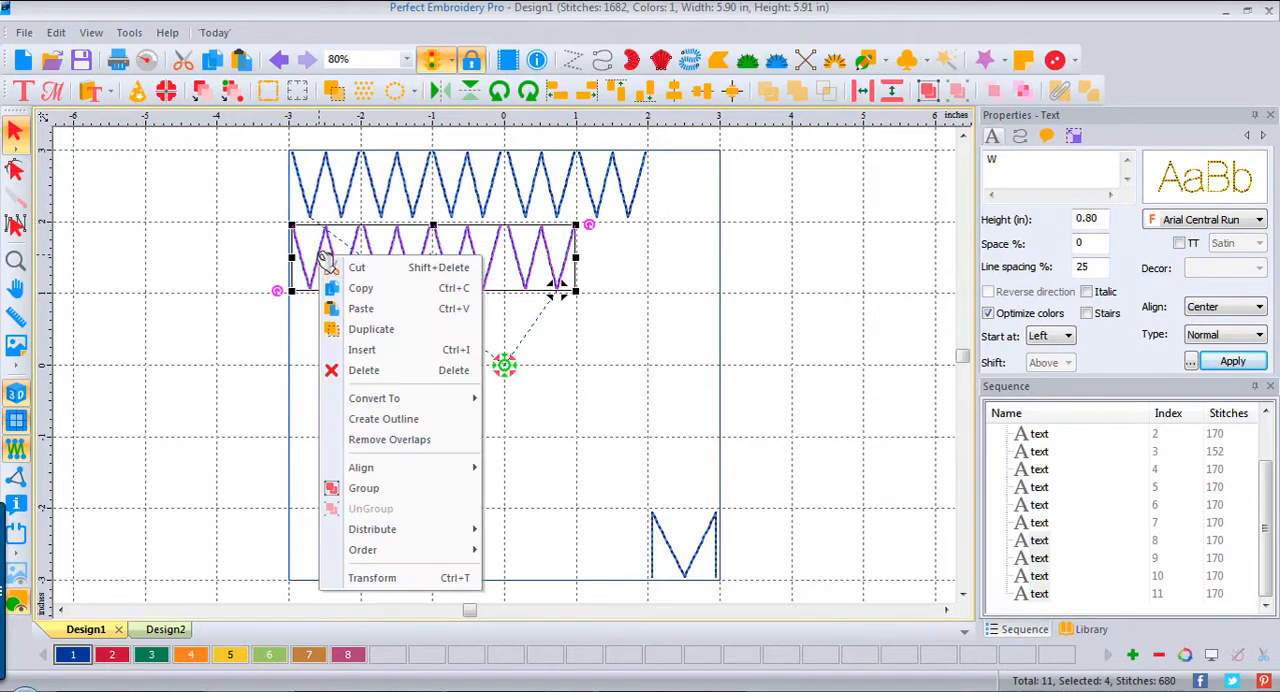
{"action": "left_click", "coordinate": [370, 290]}
{"action": "right_click", "coordinate": [331, 318]}
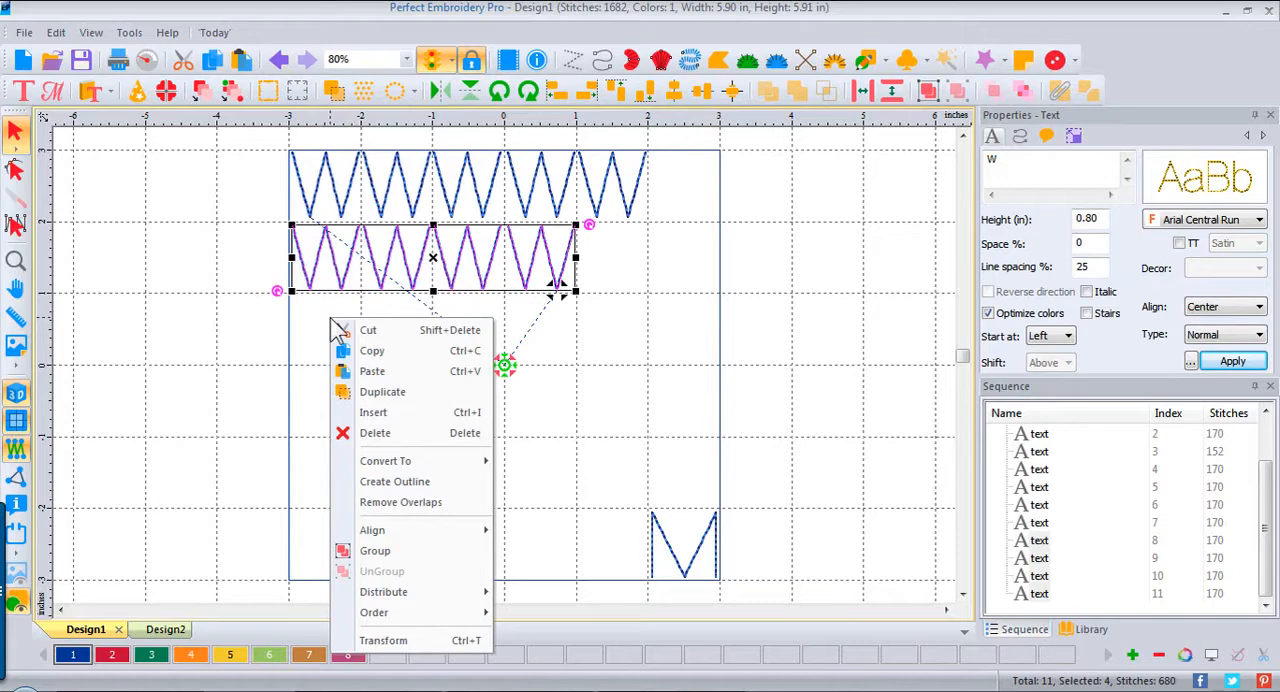
{"action": "left_click", "coordinate": [380, 372]}
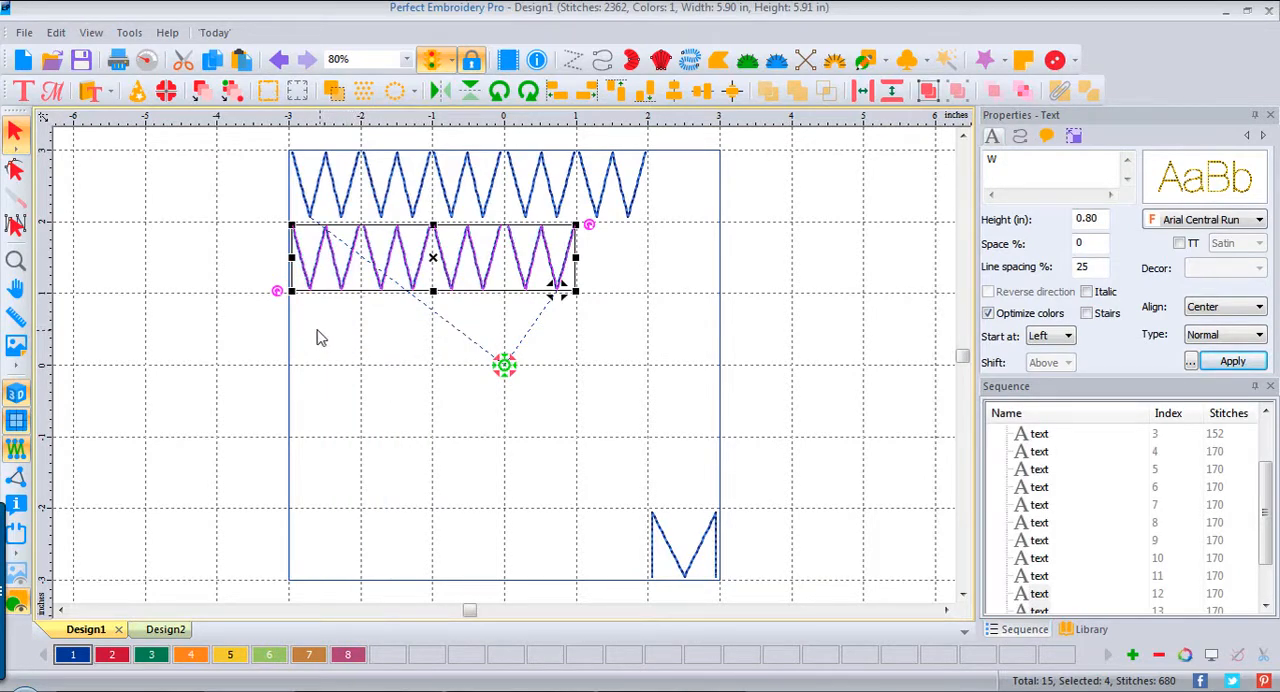
{"action": "left_click_drag", "start_coordinate": [435, 254], "coordinate": [440, 332]}
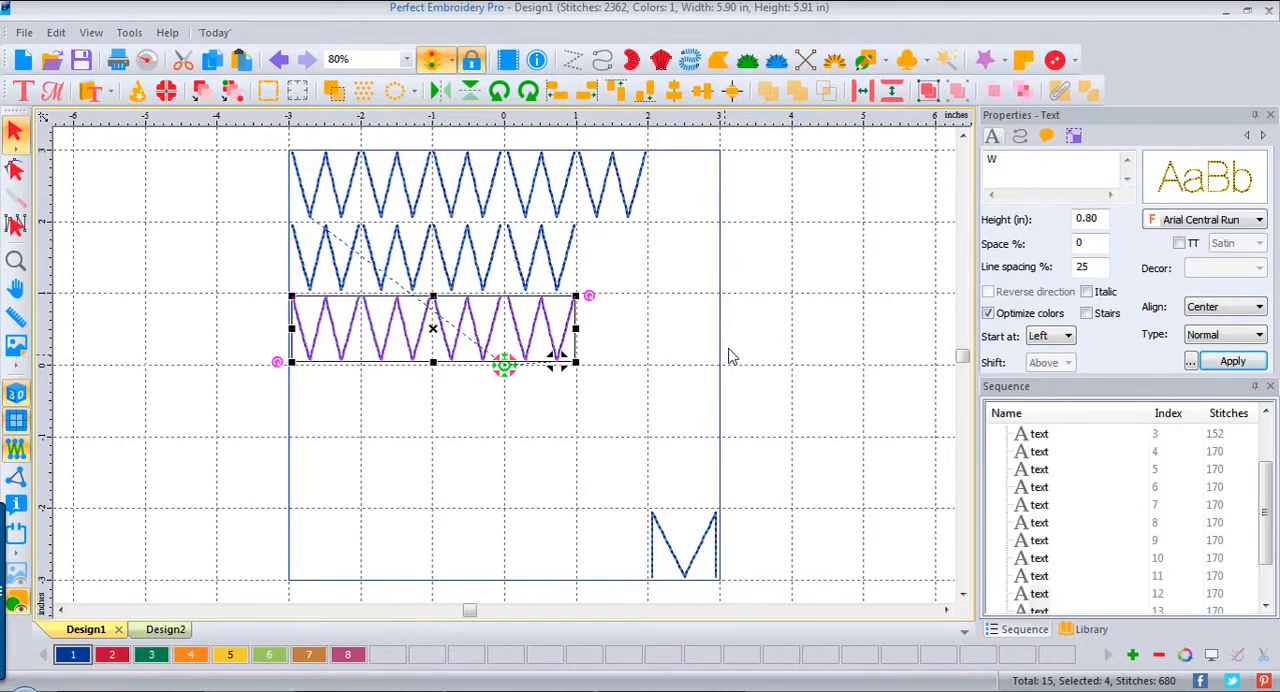
{"action": "left_click", "coordinate": [840, 317]}
{"action": "left_click", "coordinate": [543, 325]}
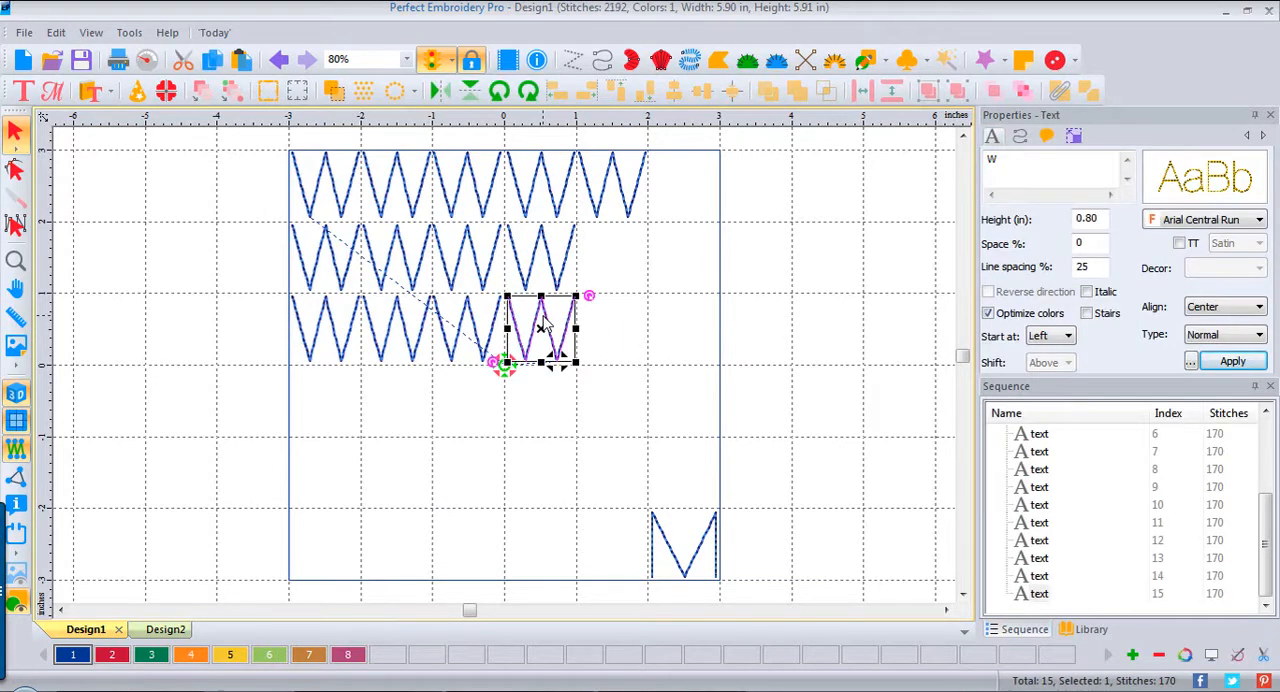
{"action": "key", "text": "Delete"}
Step: Copy the three-letter third W row directly below as a fourth row and delete its last W
{"action": "left_click_drag", "start_coordinate": [265, 291], "coordinate": [520, 413]}
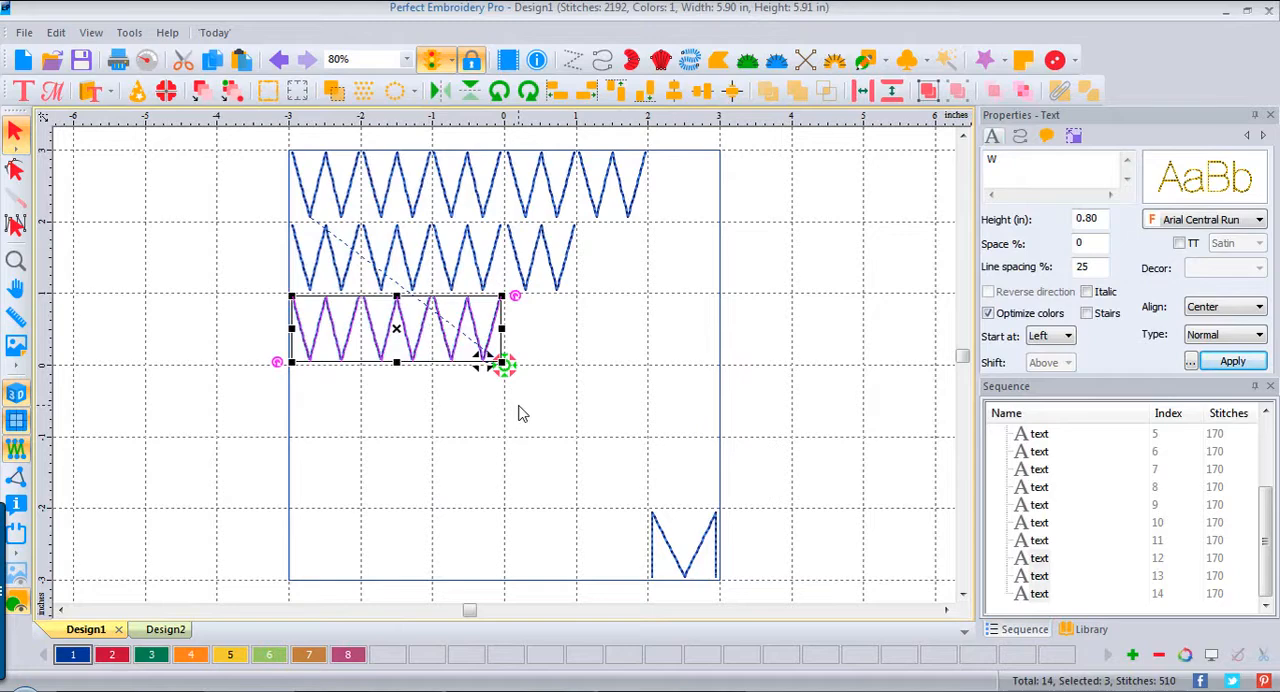
{"action": "key", "text": "ctrl+d"}
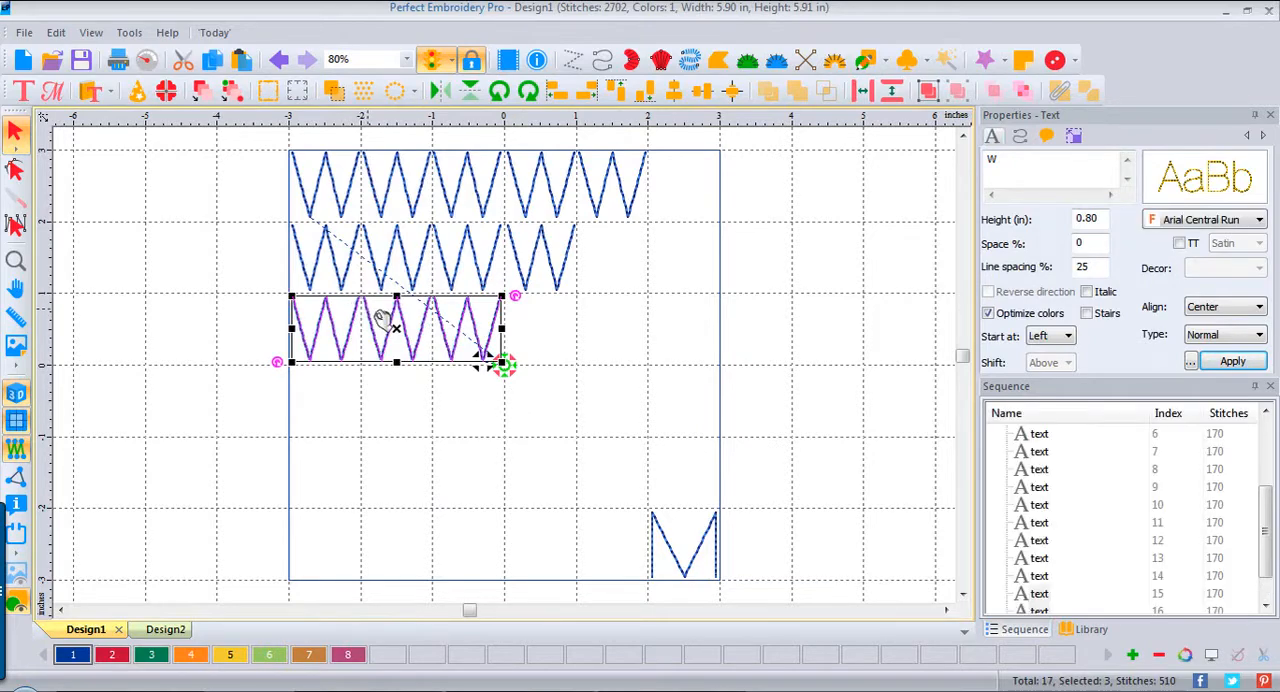
{"action": "left_click_drag", "start_coordinate": [400, 329], "coordinate": [402, 405]}
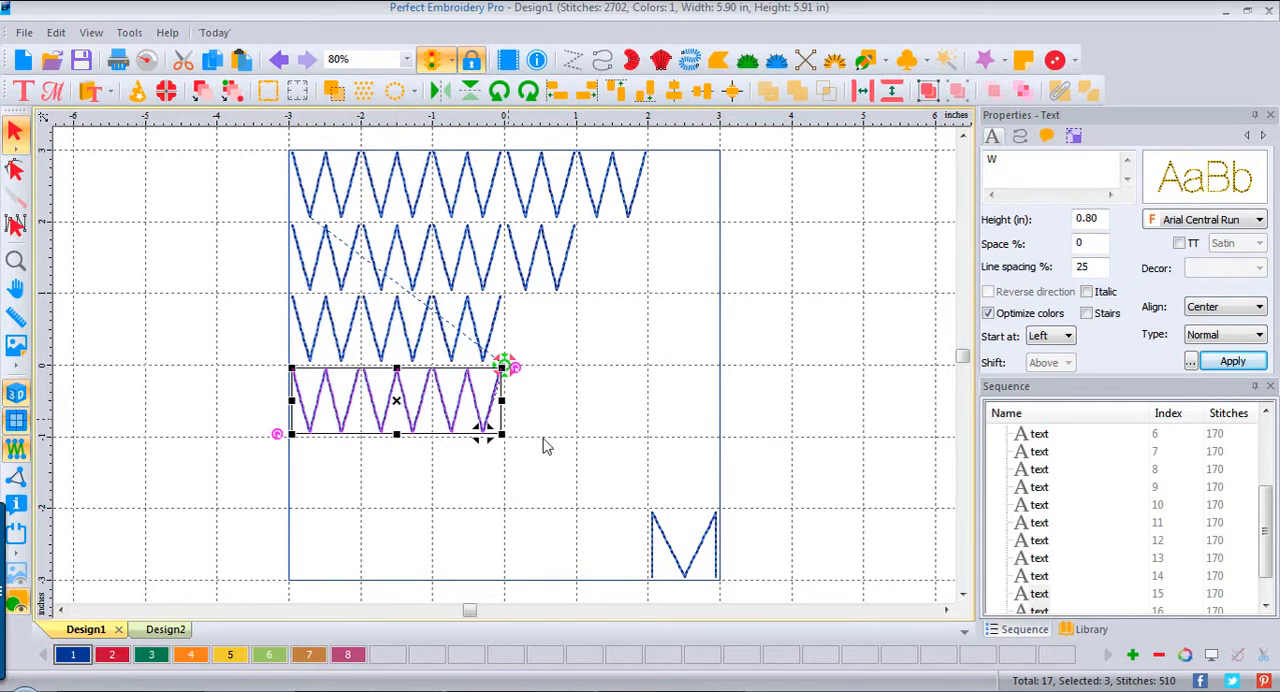
{"action": "left_click", "coordinate": [478, 434]}
{"action": "left_click", "coordinate": [480, 430]}
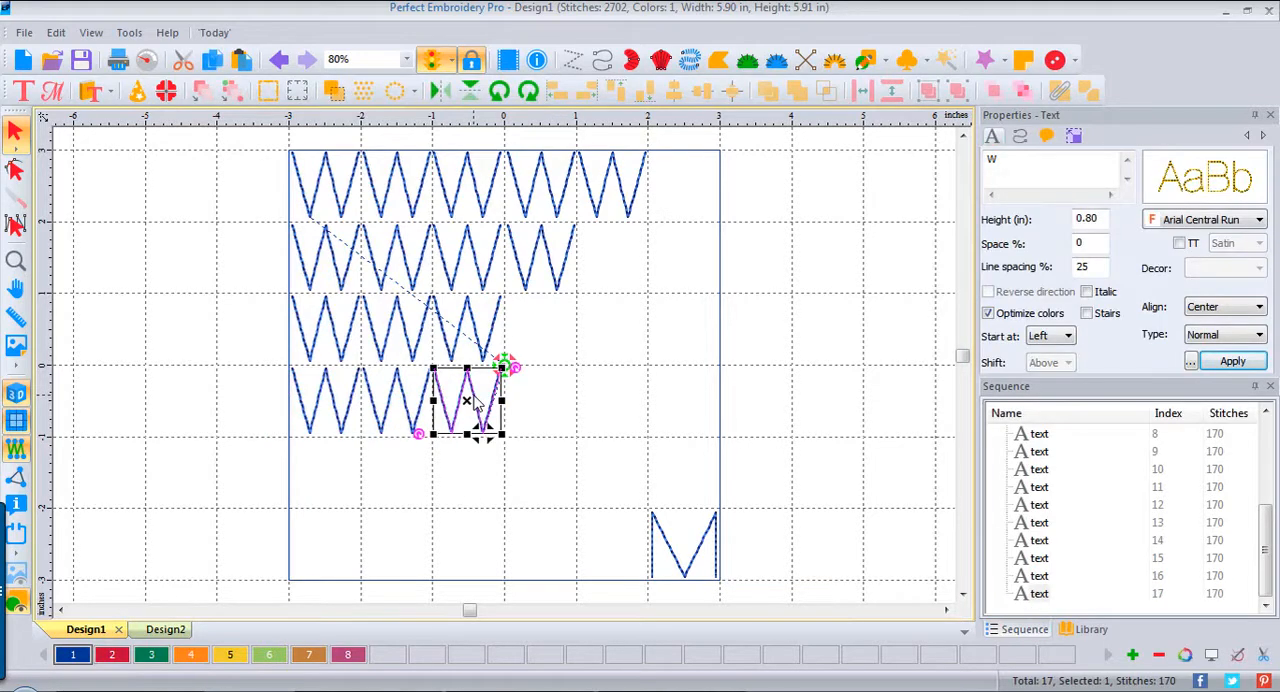
{"action": "key", "text": "Delete"}
Step: Copy the two-letter fourth row directly below as a fifth row and delete its last W
{"action": "left_click_drag", "start_coordinate": [206, 360], "coordinate": [471, 463]}
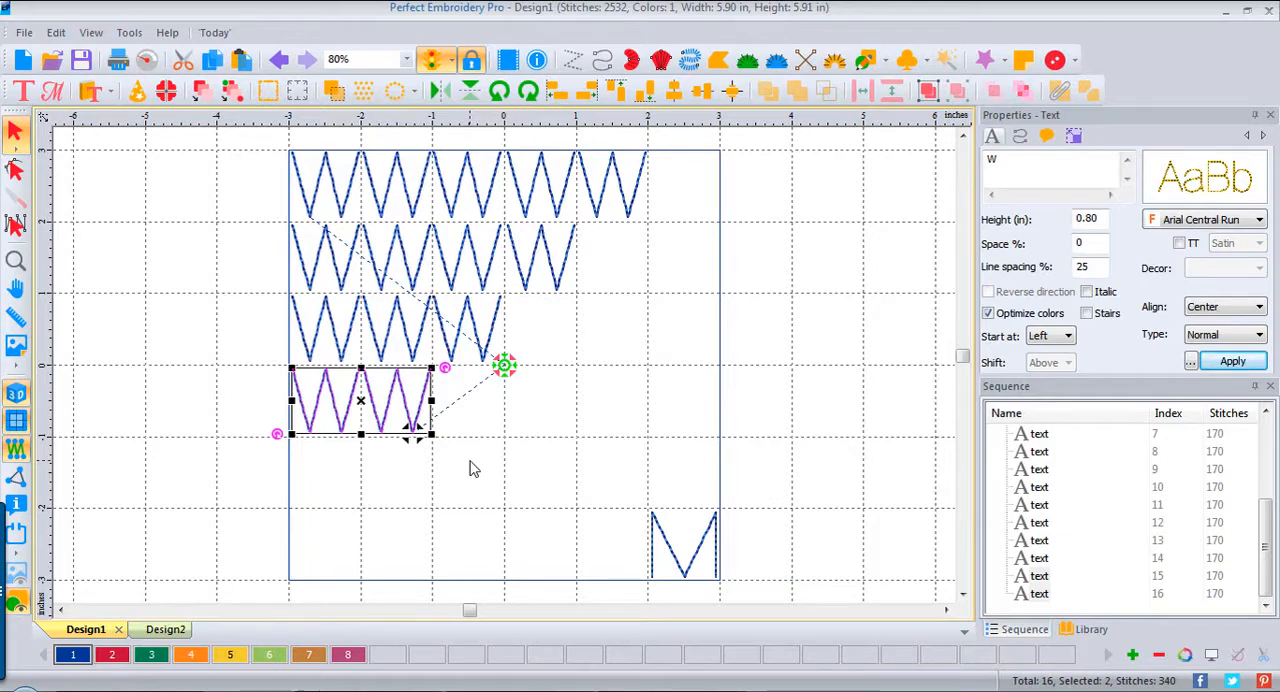
{"action": "key", "text": "ctrl+c"}
{"action": "key", "text": "ctrl+v"}
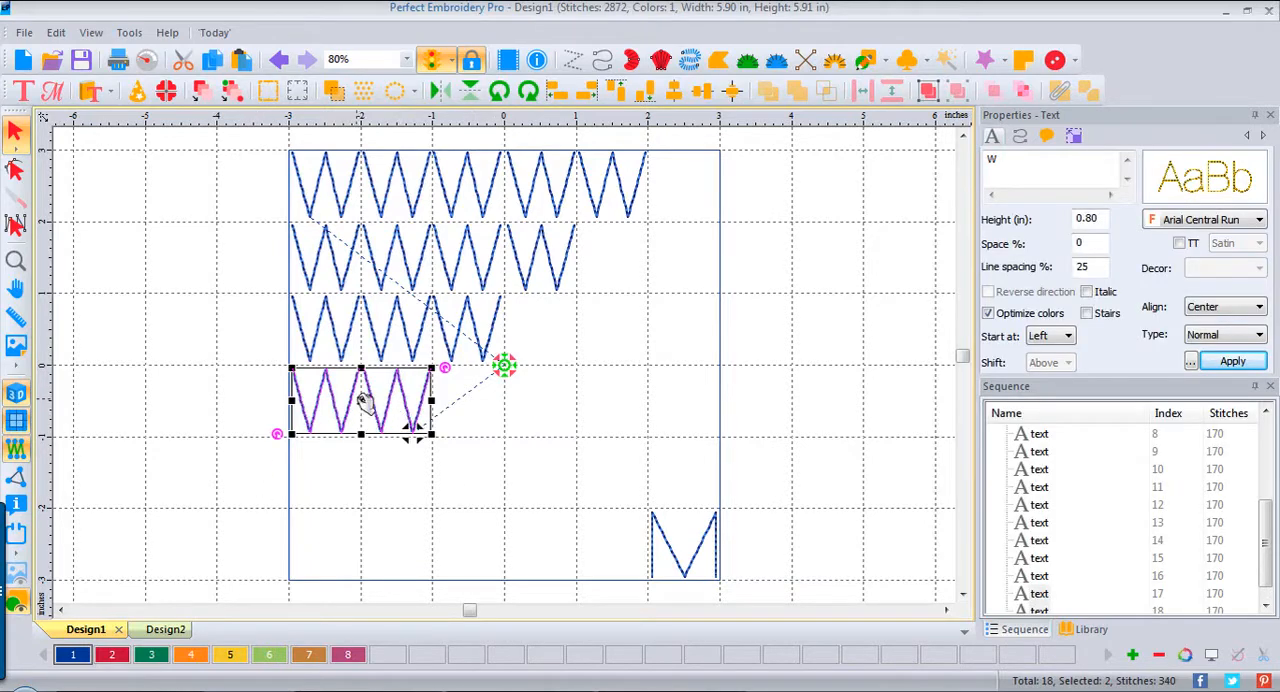
{"action": "left_click_drag", "start_coordinate": [363, 402], "coordinate": [364, 477]}
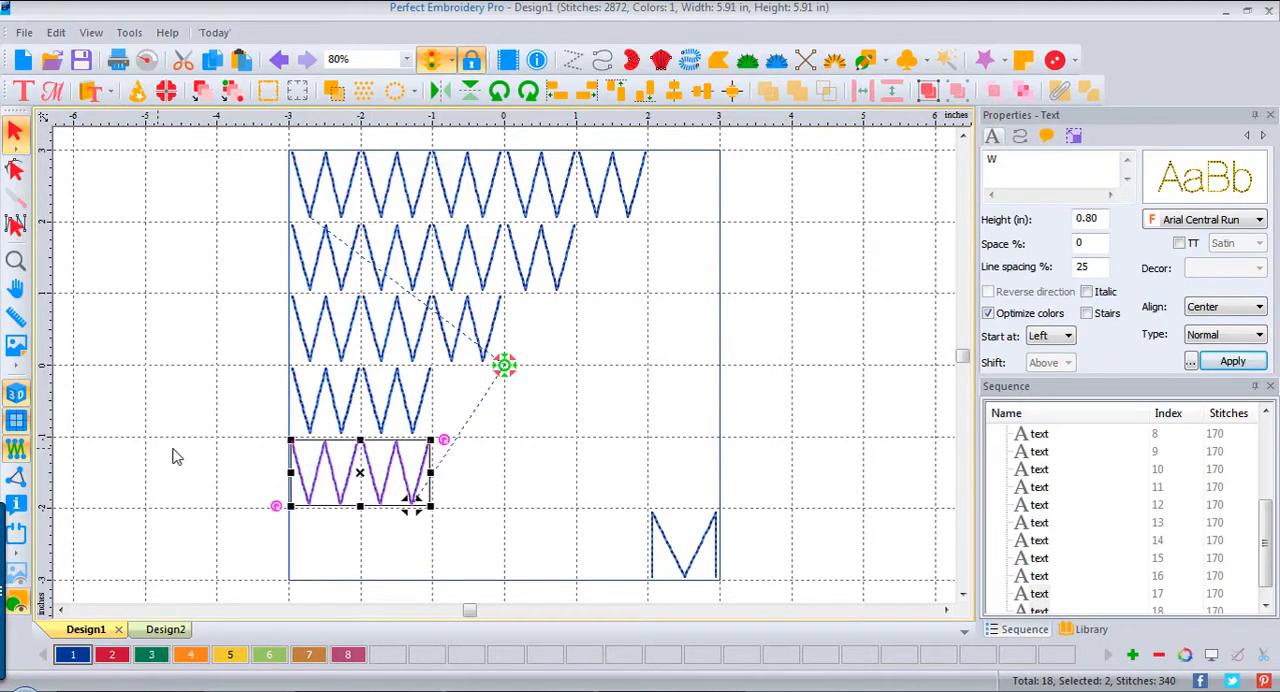
{"action": "left_click", "coordinate": [180, 453]}
{"action": "left_click", "coordinate": [429, 479]}
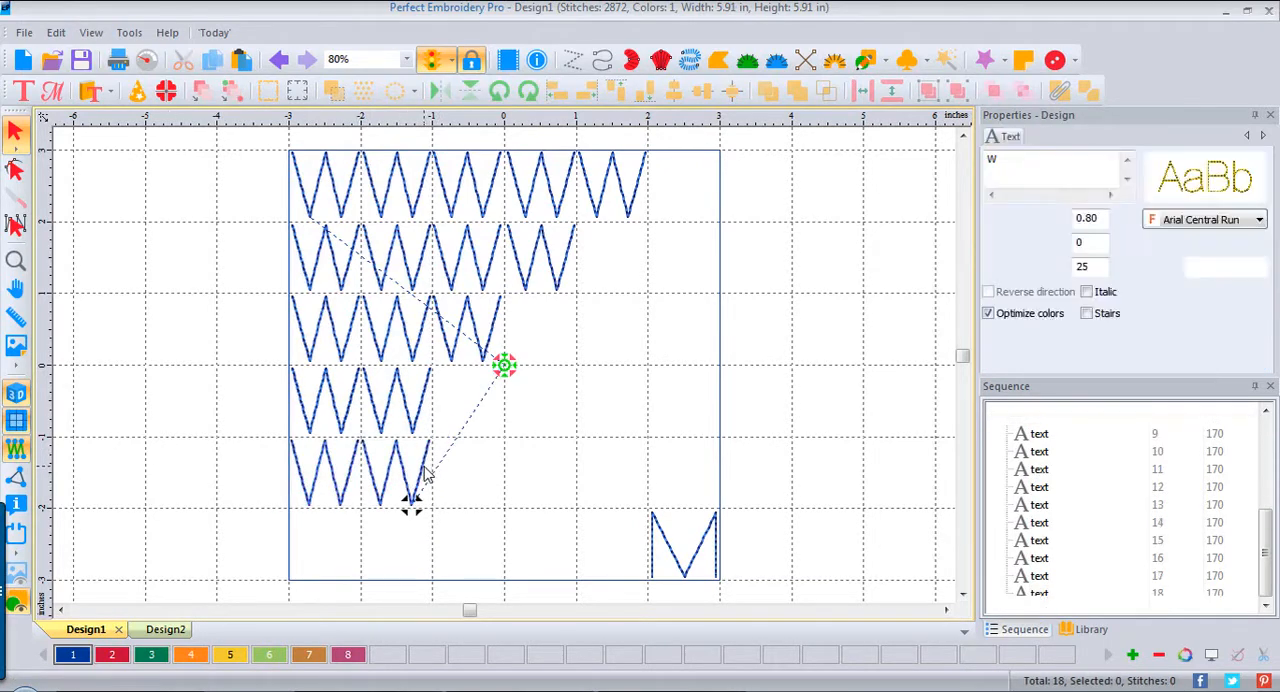
{"action": "key", "text": "Delete"}
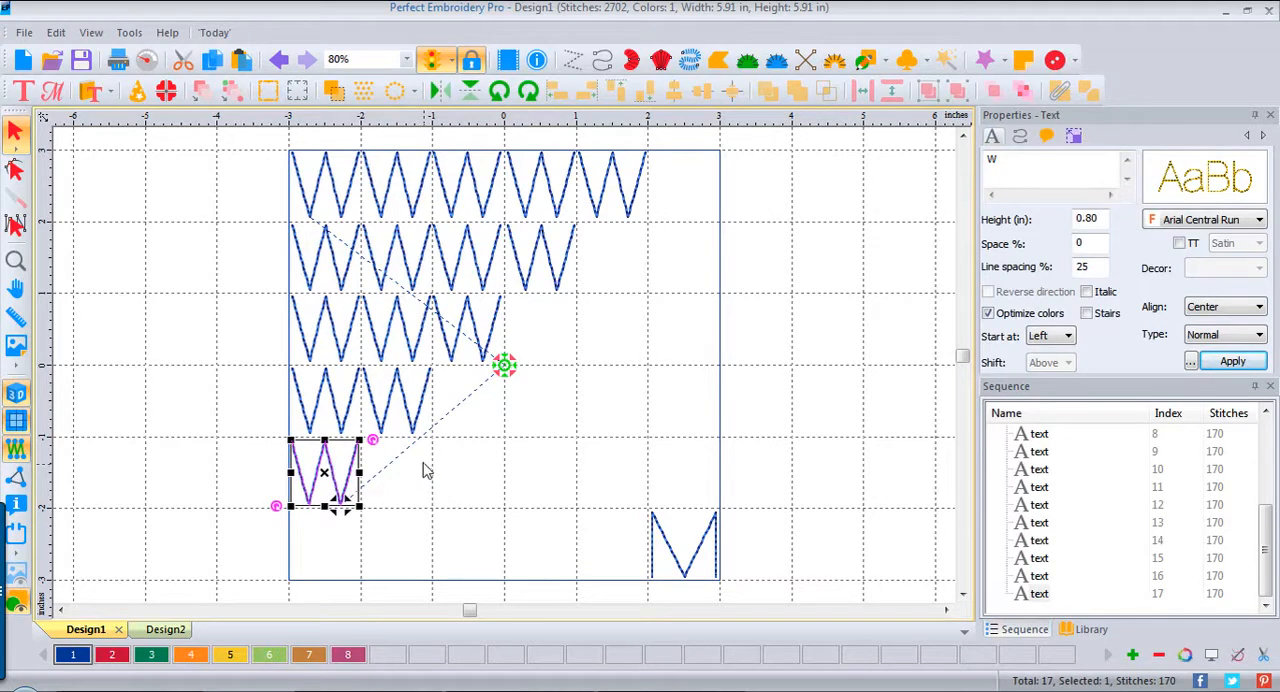
{"action": "left_click", "coordinate": [788, 449]}
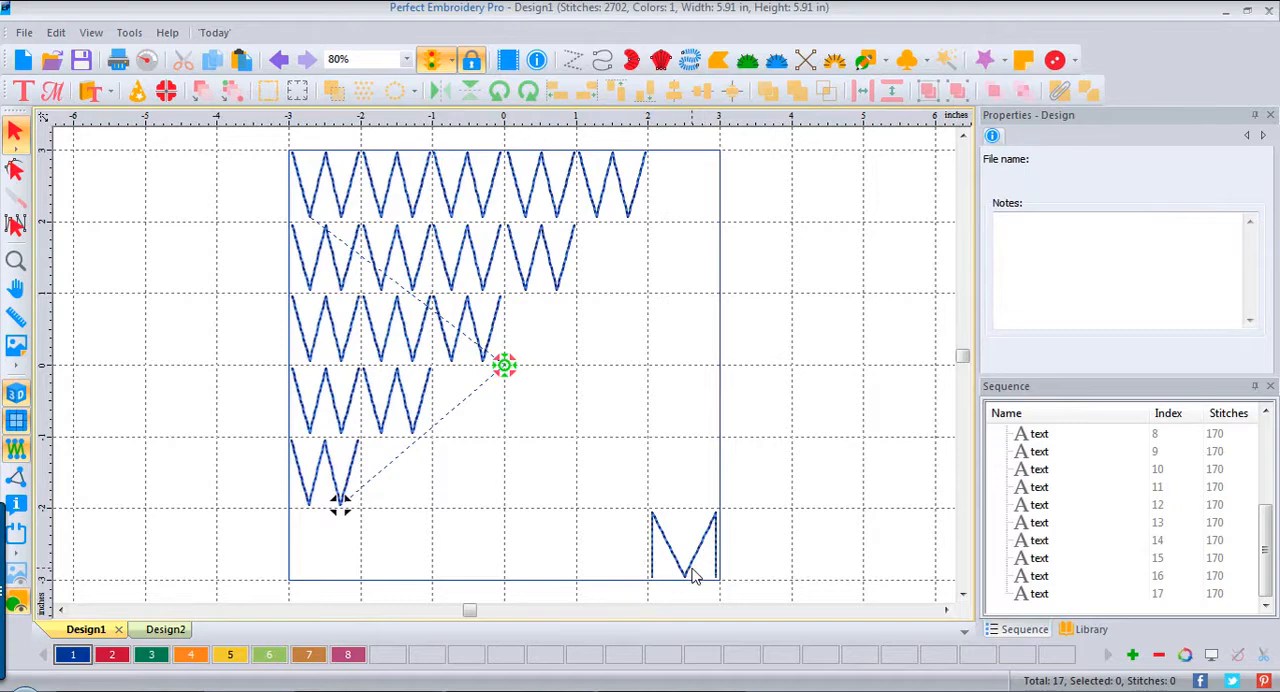
Step: Place a copy of the corner M beside it on its inner side and move both Ms up into the fifth row
{"action": "left_click", "coordinate": [694, 576]}
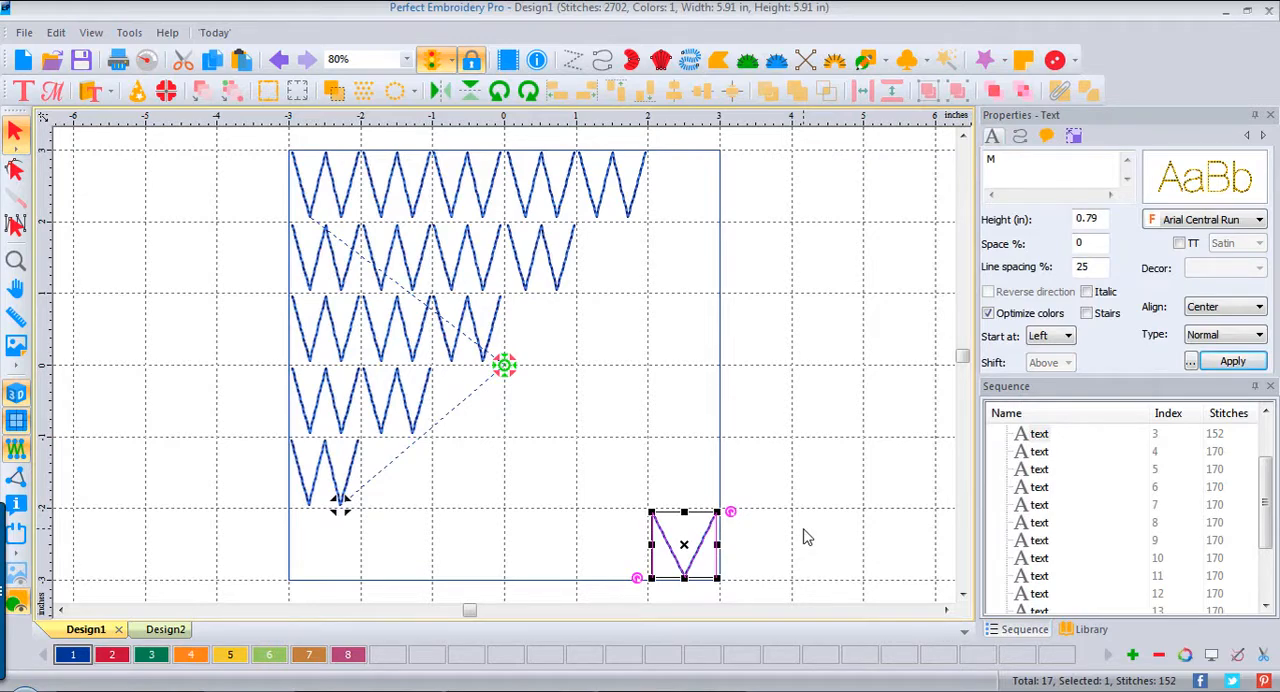
{"action": "key", "text": "ctrl+v"}
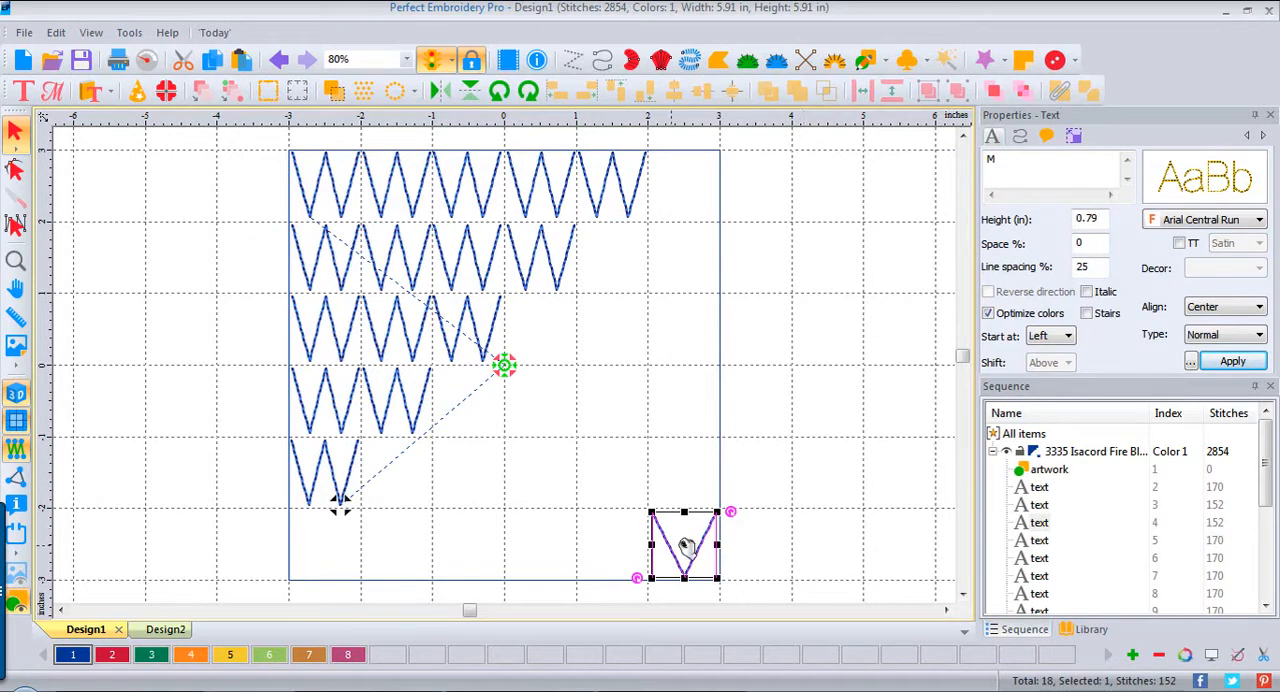
{"action": "left_click_drag", "start_coordinate": [686, 549], "coordinate": [614, 543]}
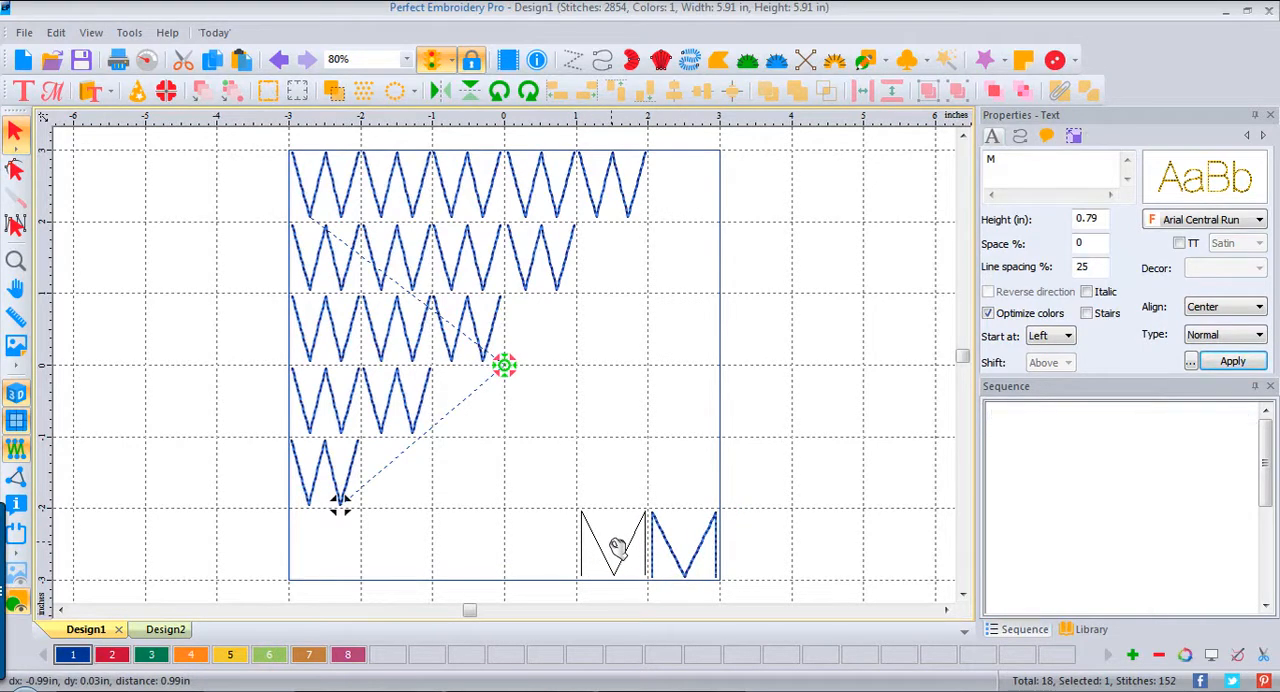
{"action": "left_click_drag", "start_coordinate": [768, 601], "coordinate": [540, 489]}
{"action": "left_click_drag", "start_coordinate": [663, 543], "coordinate": [655, 477]}
{"action": "left_click", "coordinate": [831, 477]}
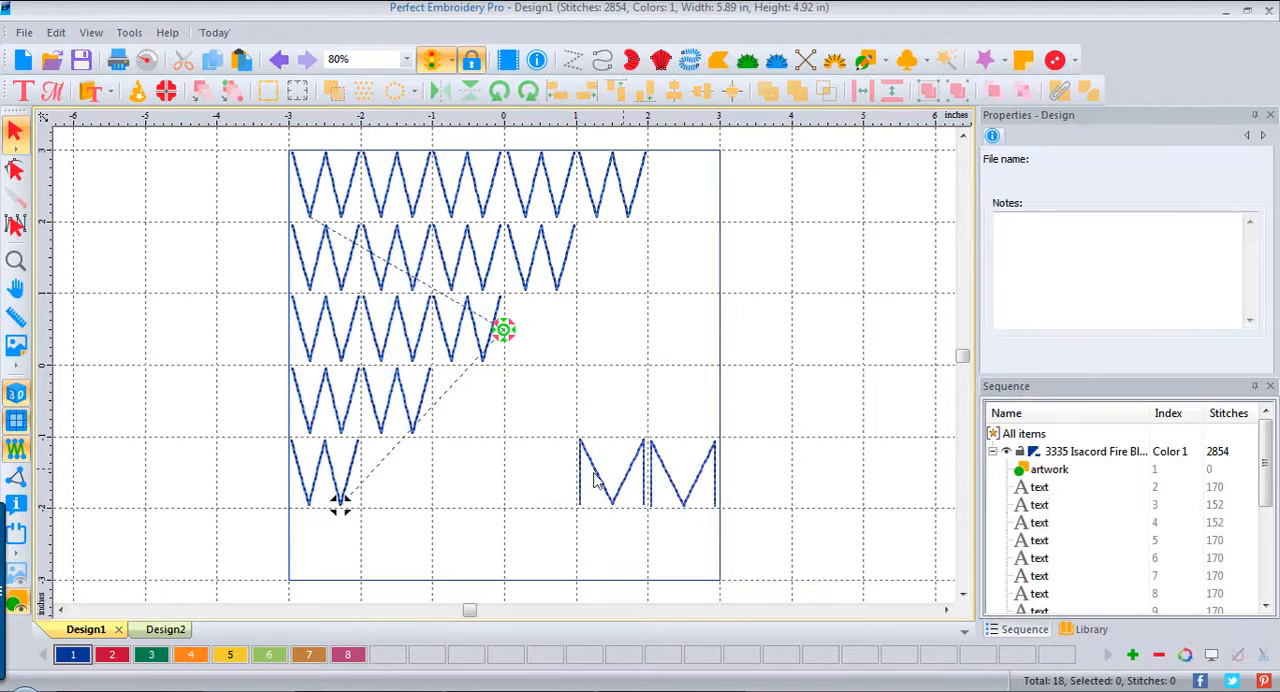
Step: Duplicate the inner M three times to fill the fifth row's gap between the W and the existing Ms
{"action": "left_click", "coordinate": [614, 505]}
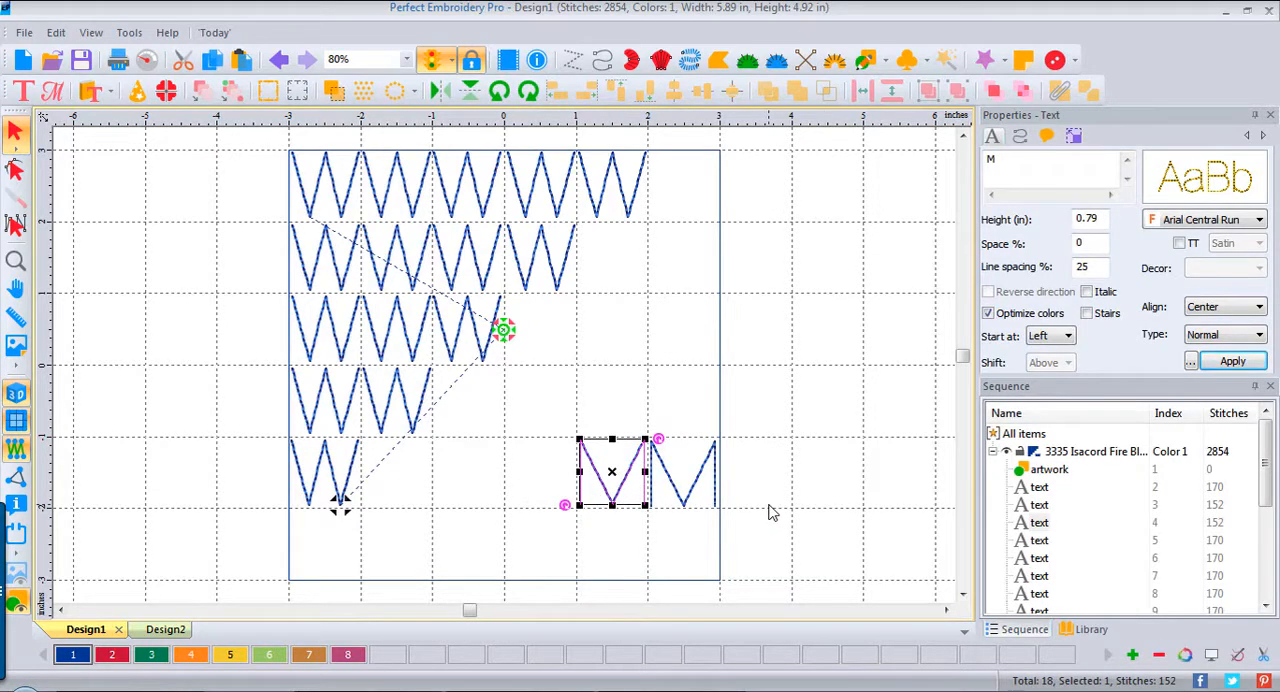
{"action": "key", "text": "ctrl+d"}
{"action": "left_click_drag", "start_coordinate": [626, 479], "coordinate": [475, 477]}
{"action": "key", "text": "ctrl+d"}
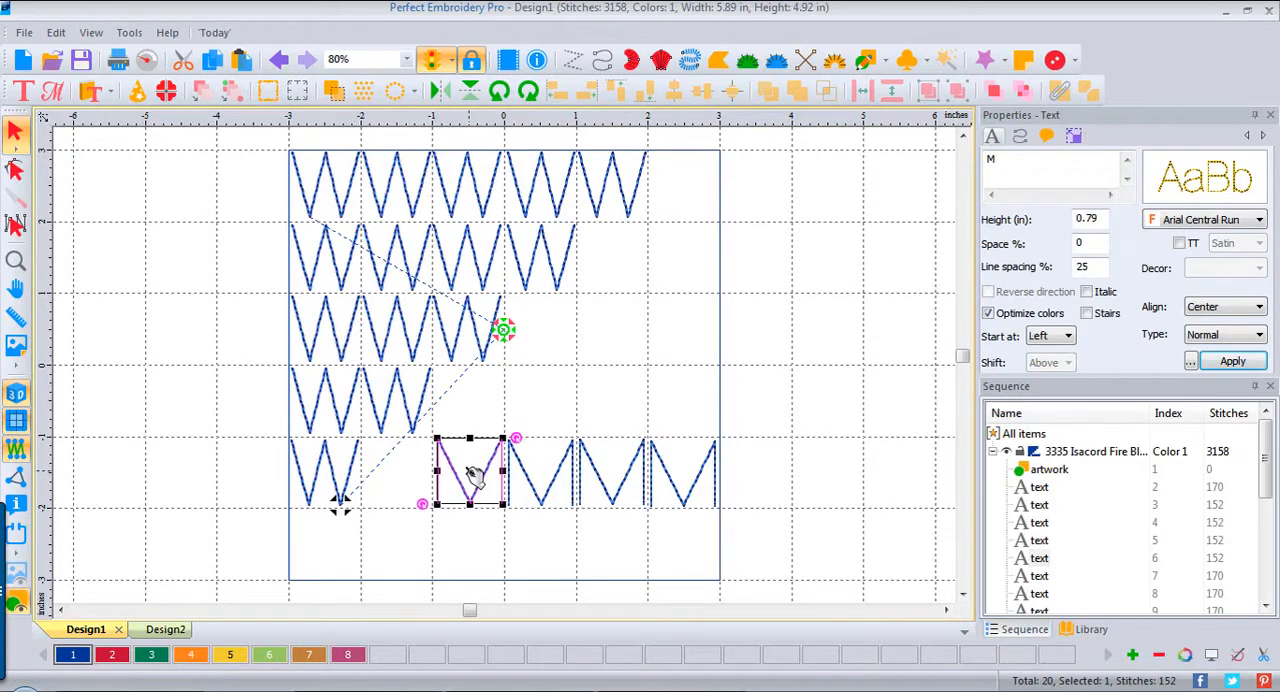
{"action": "key", "text": "ctrl+d"}
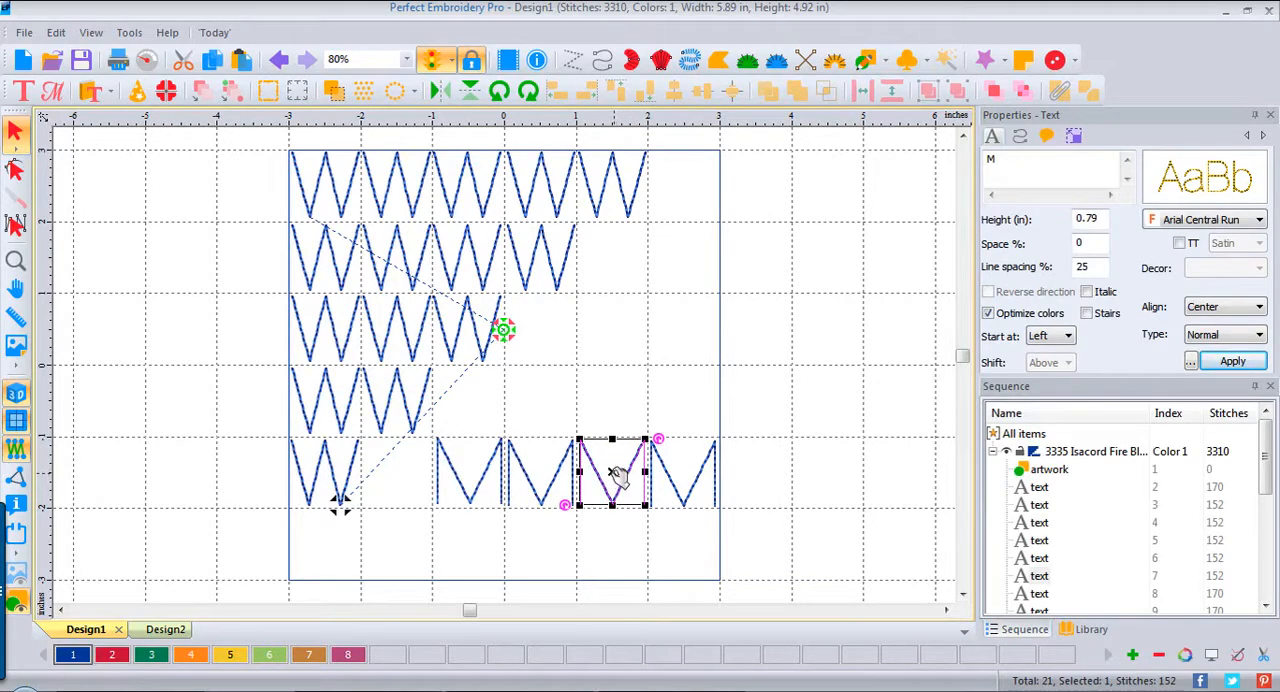
{"action": "left_click_drag", "start_coordinate": [612, 478], "coordinate": [404, 475]}
Step: Vertically center-align all six letters of the fifth row and deselect them
{"action": "left_click_drag", "start_coordinate": [245, 441], "coordinate": [831, 557]}
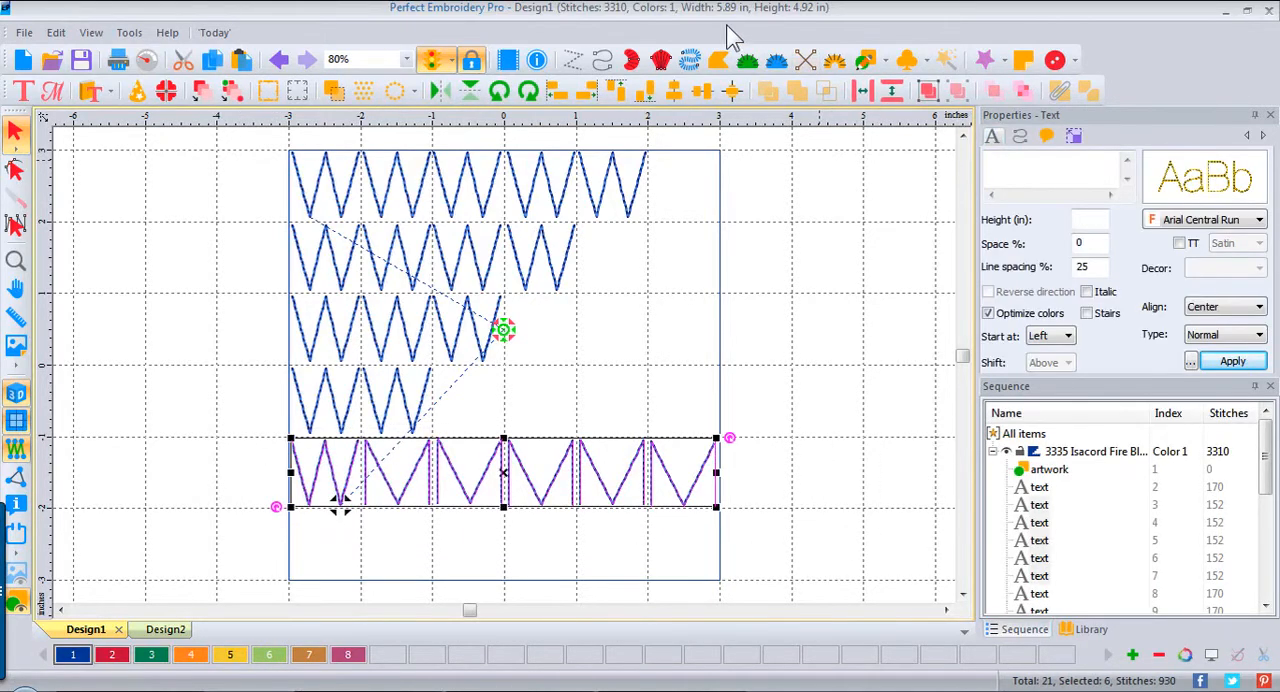
{"action": "left_click", "coordinate": [703, 93]}
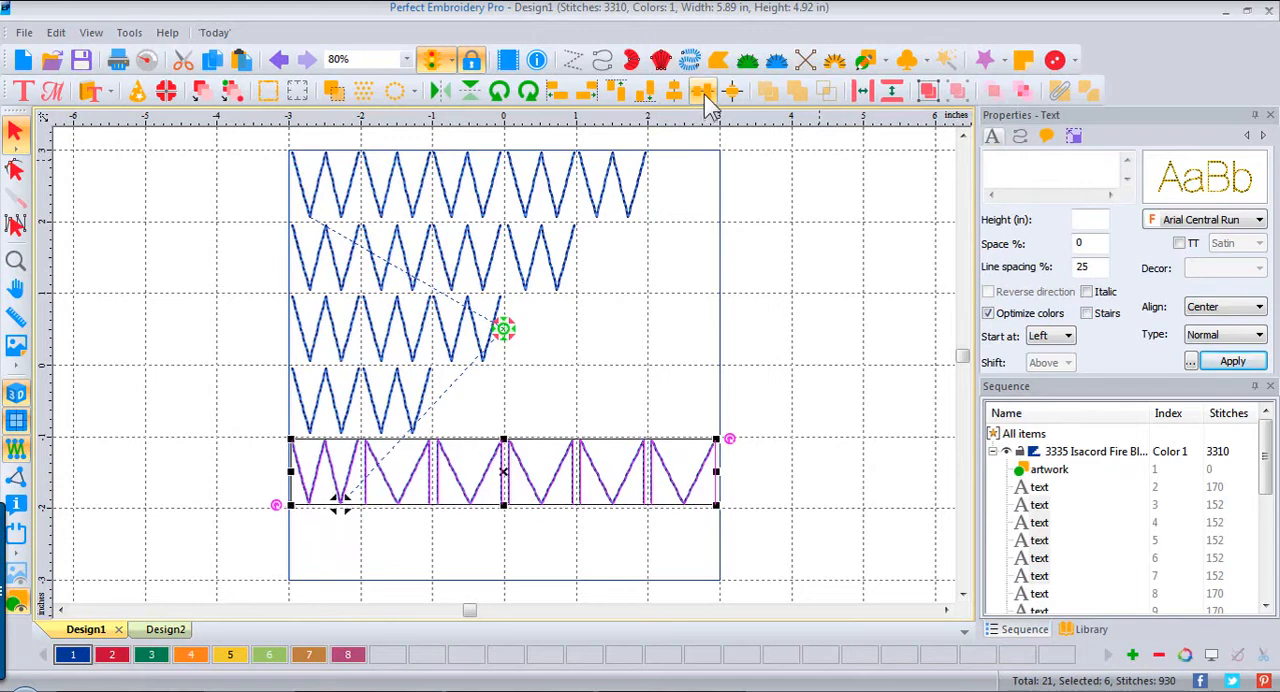
{"action": "left_click", "coordinate": [812, 322]}
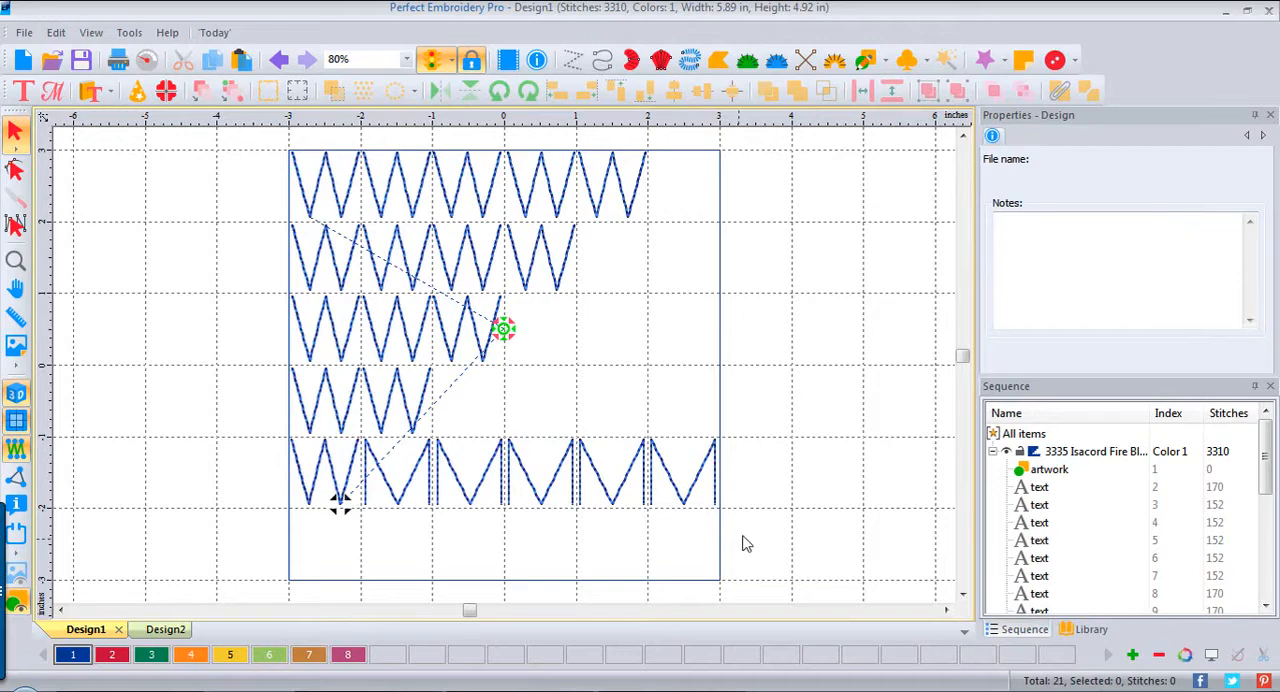
Step: Copy the fifth row's last four Ms into the fourth row and nudge them into line with its Ws
{"action": "left_click_drag", "start_coordinate": [762, 540], "coordinate": [435, 422]}
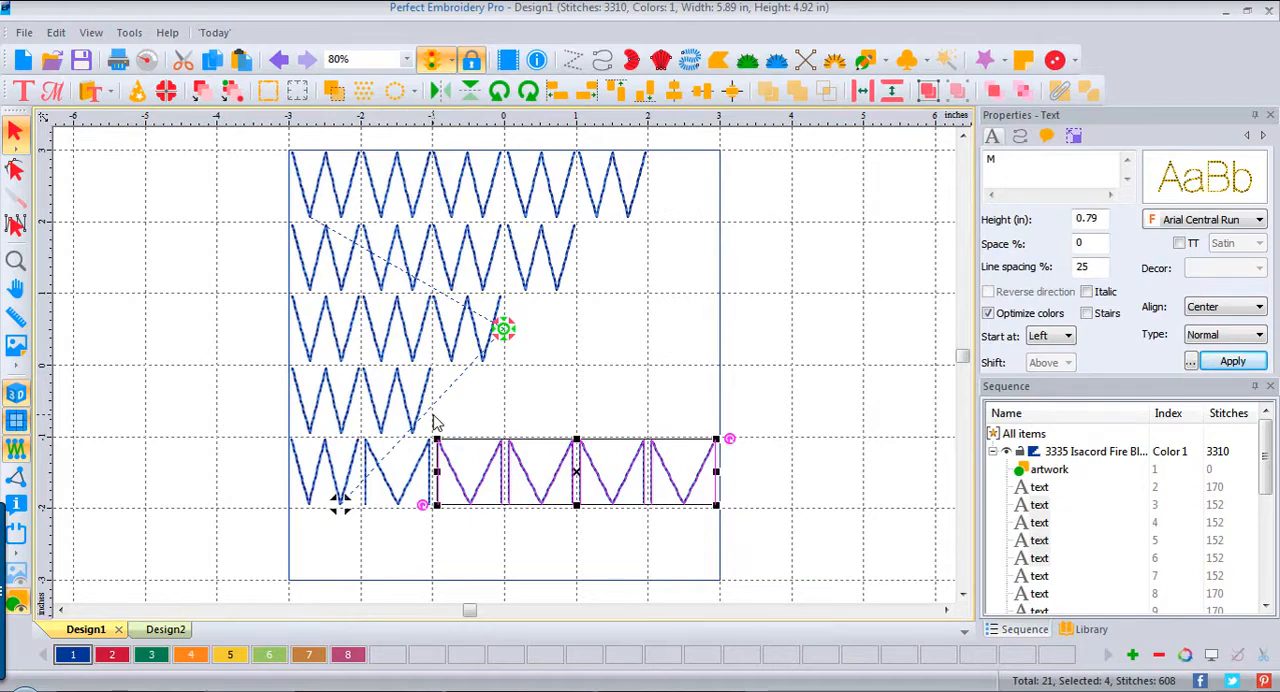
{"action": "key", "text": "ctrl+v"}
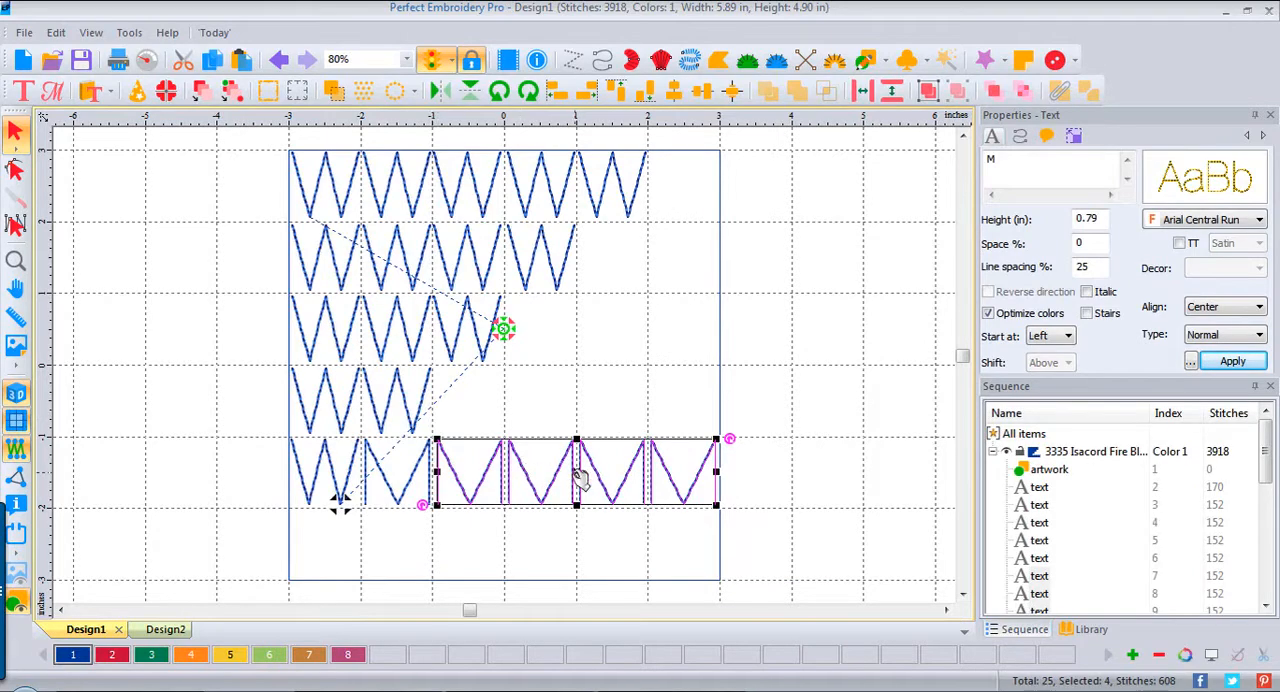
{"action": "left_click_drag", "start_coordinate": [580, 478], "coordinate": [578, 403]}
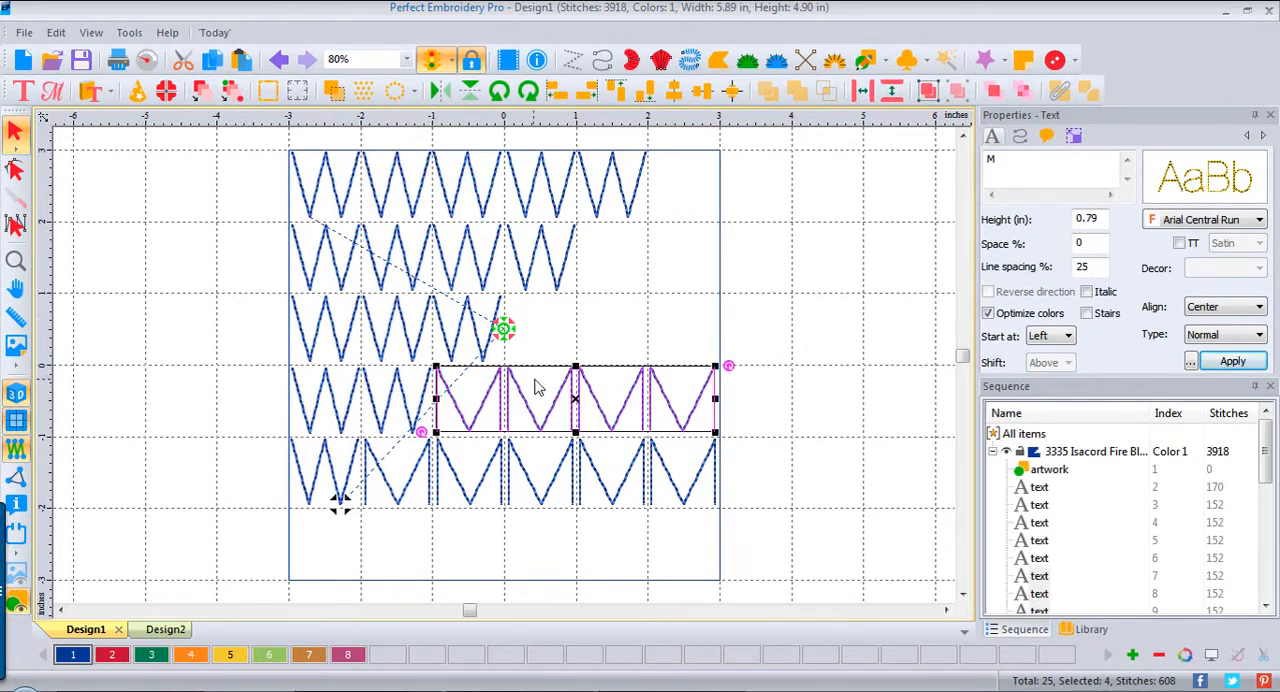
{"action": "key", "text": "Right"}
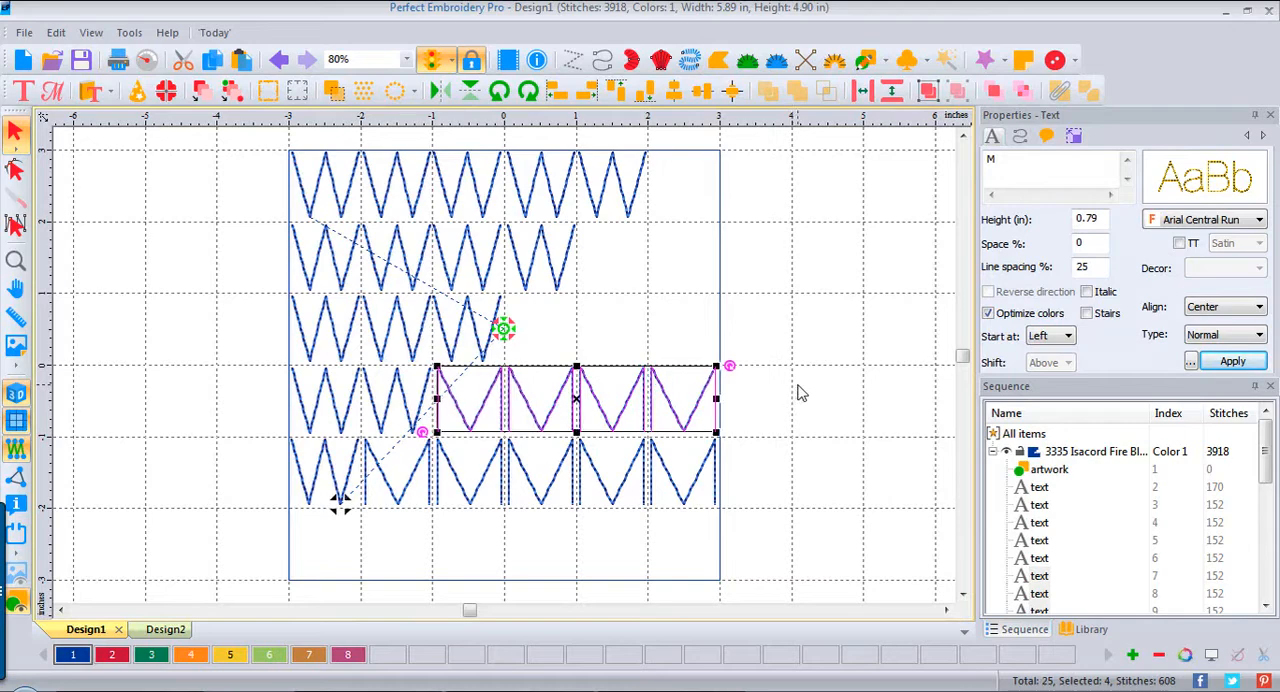
{"action": "key", "text": "Down"}
{"action": "key", "text": "Down"}
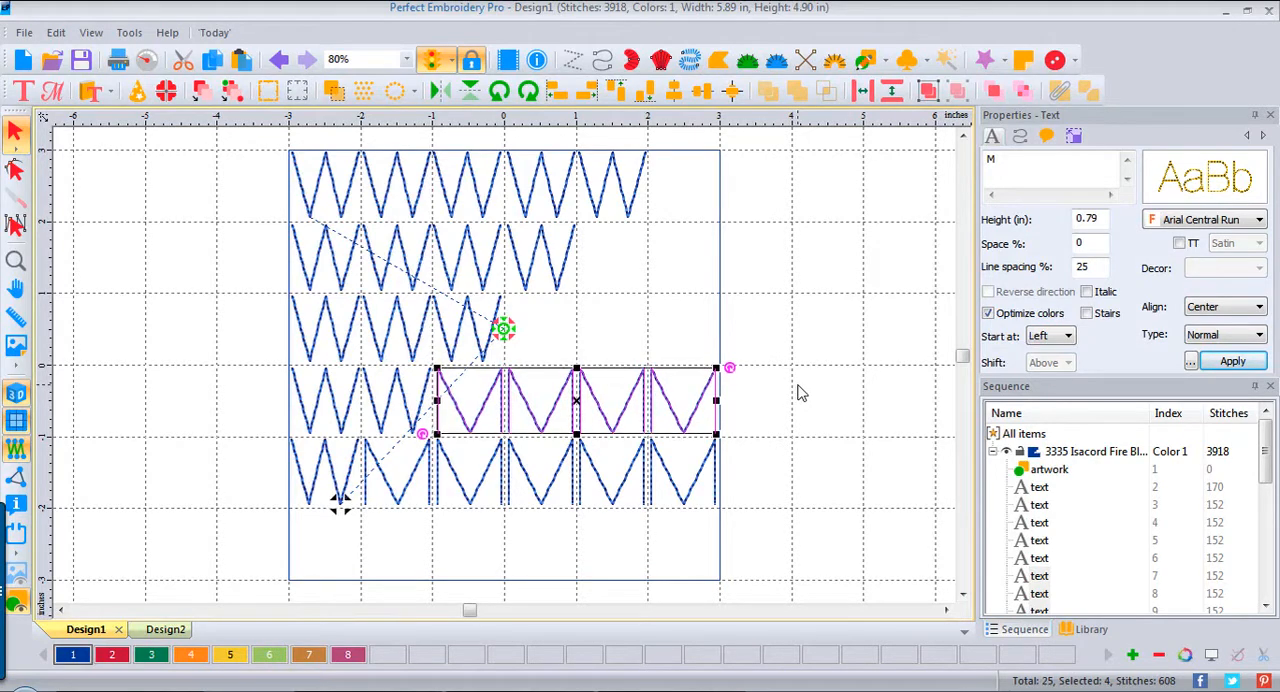
{"action": "key", "text": "Right"}
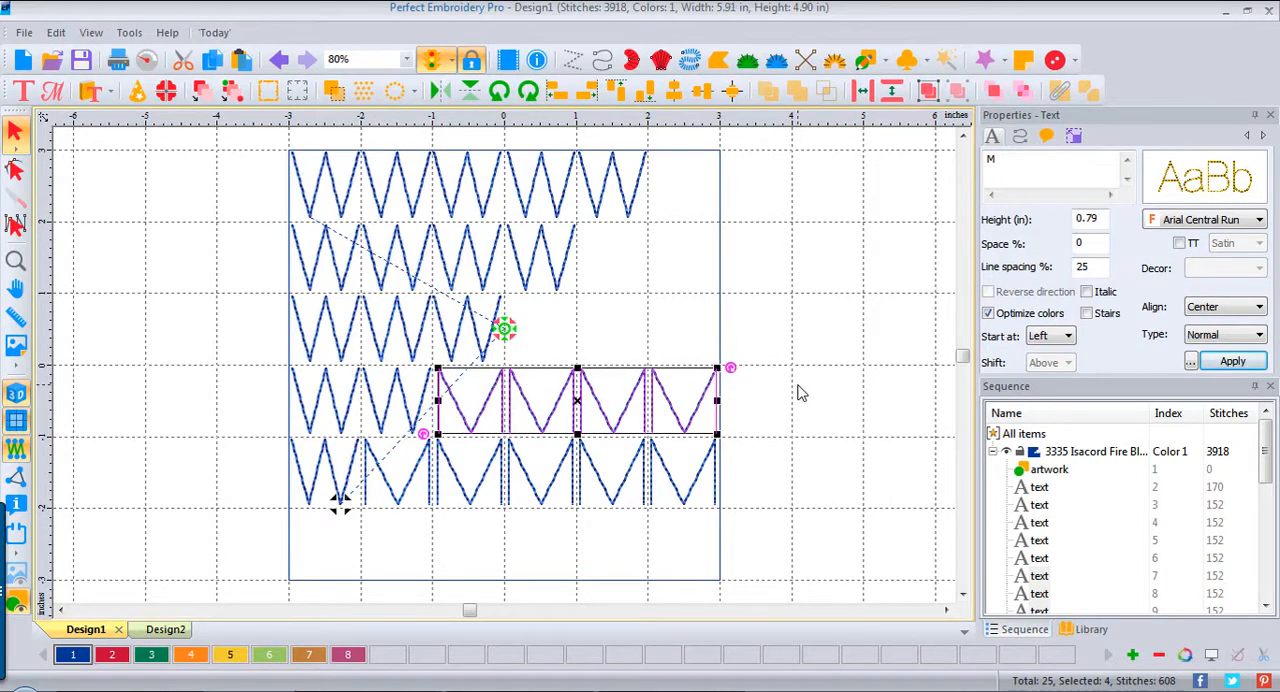
{"action": "left_click", "coordinate": [800, 393]}
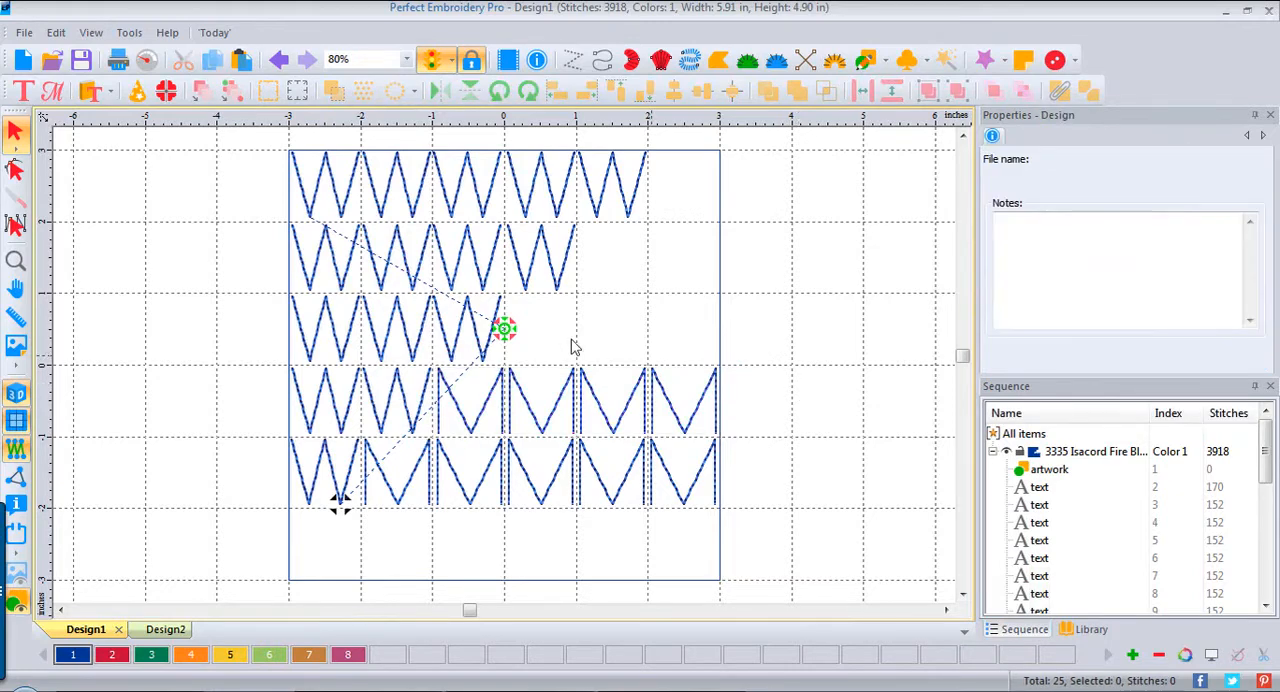
Step: Copy the fourth row's last three Ms up into the third row and nudge them into line
{"action": "left_click_drag", "start_coordinate": [771, 441], "coordinate": [508, 344]}
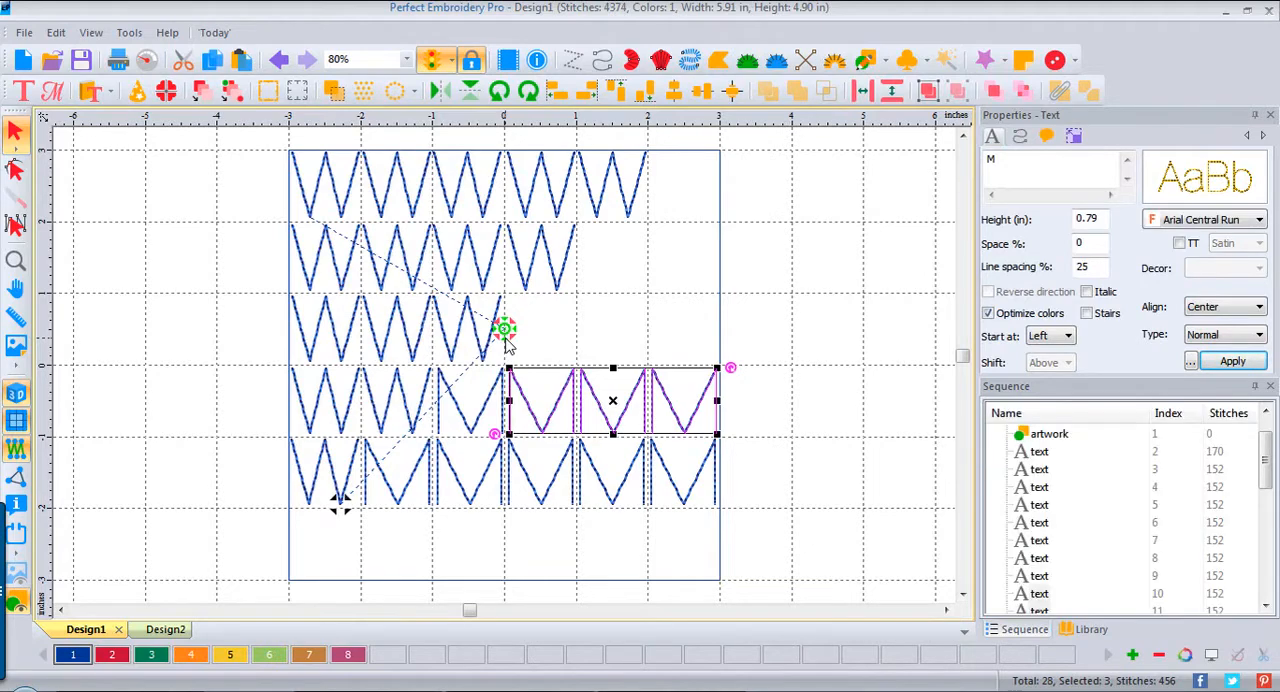
{"action": "left_click_drag", "start_coordinate": [614, 396], "coordinate": [613, 331]}
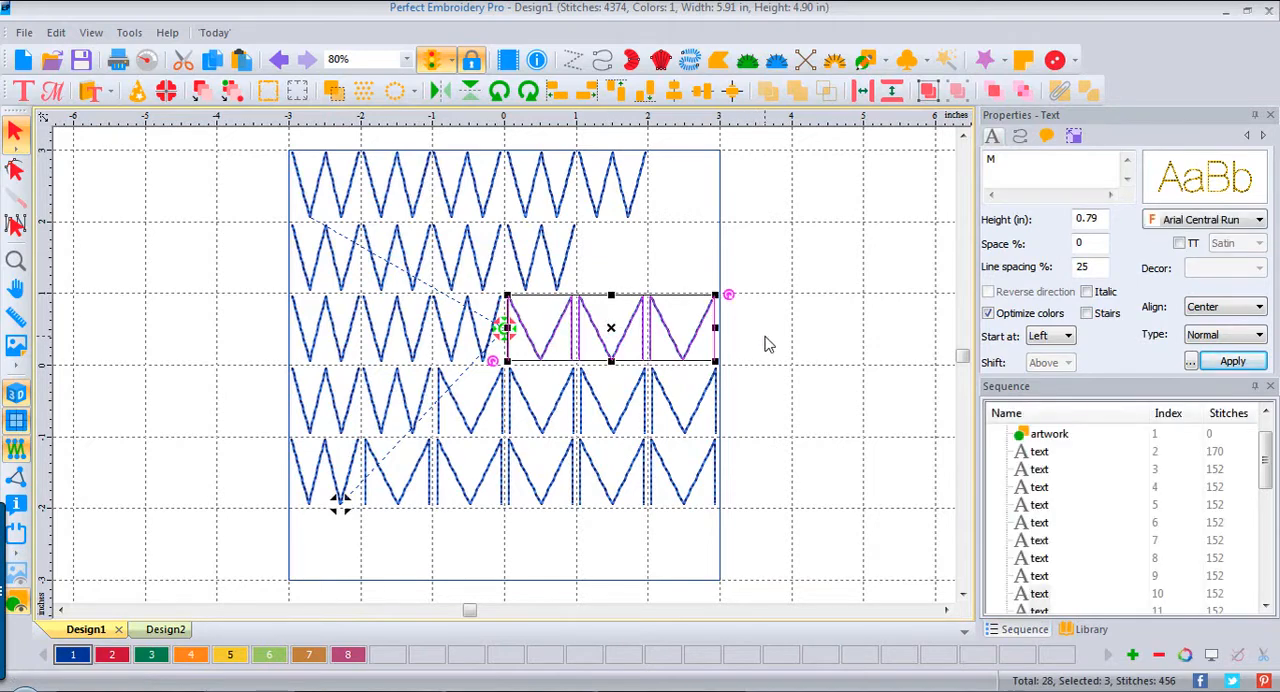
{"action": "key", "text": "Right"}
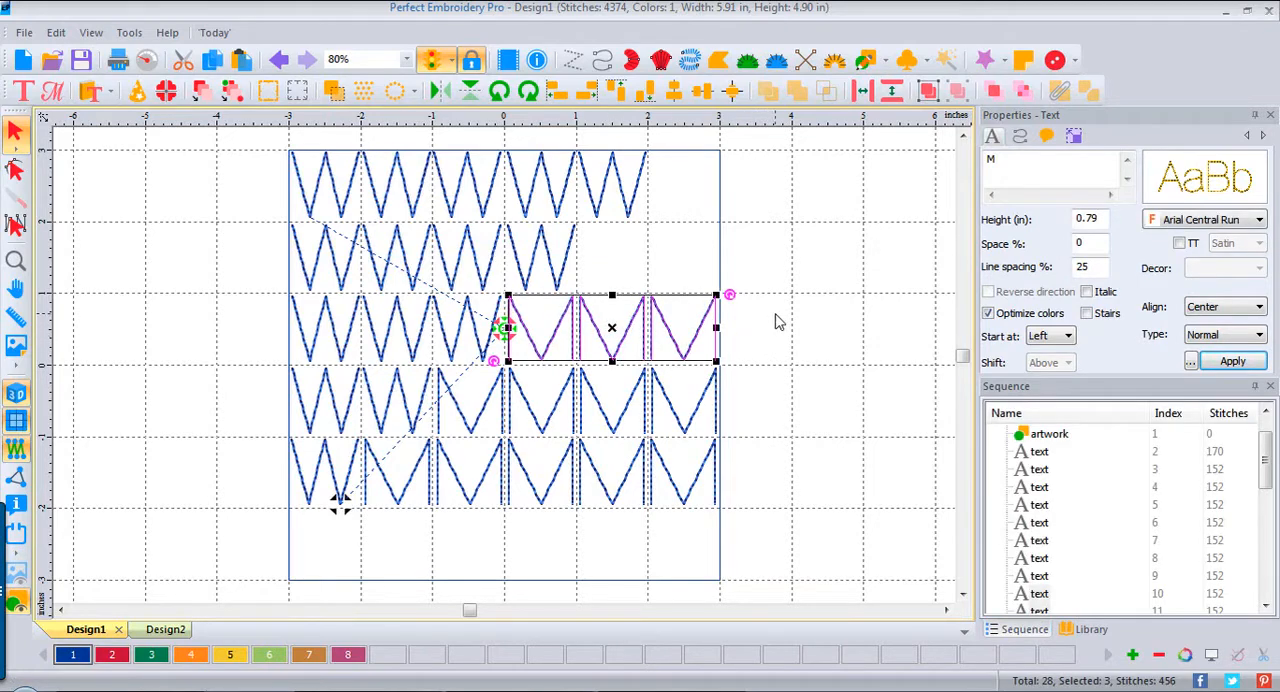
{"action": "left_click", "coordinate": [820, 300]}
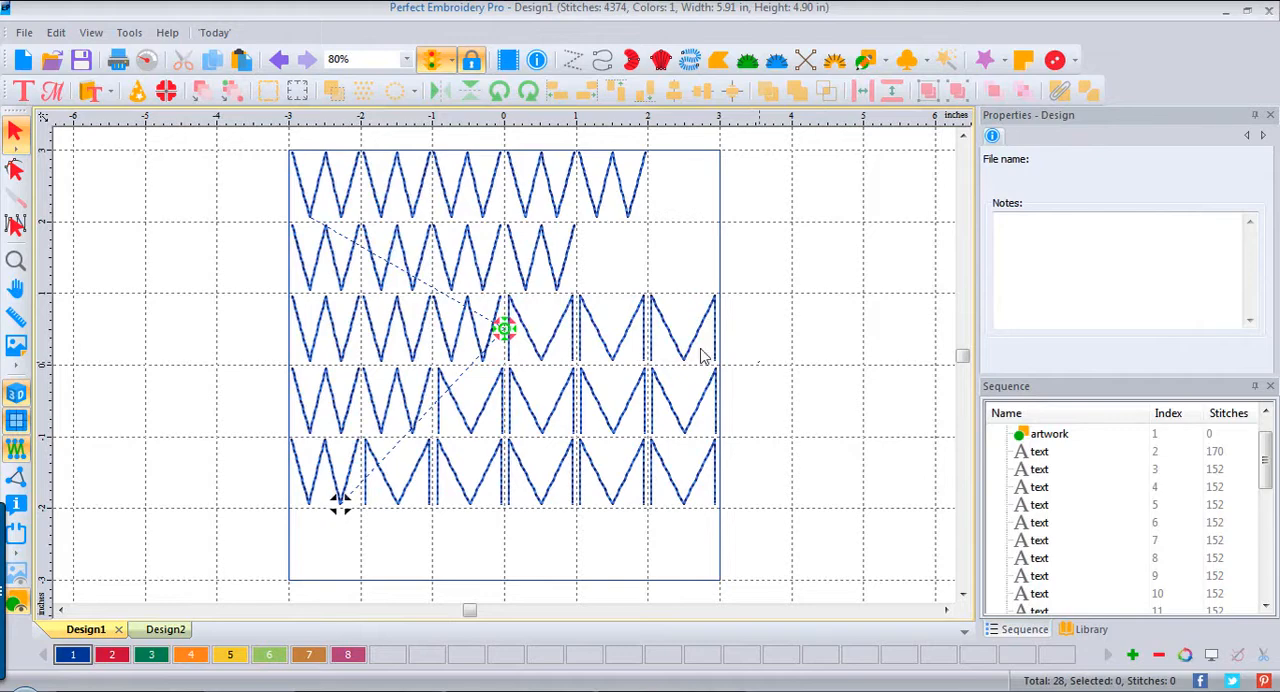
Step: Copy the third row's last two Ms up into the empty end of the second row
{"action": "left_click_drag", "start_coordinate": [703, 356], "coordinate": [578, 284]}
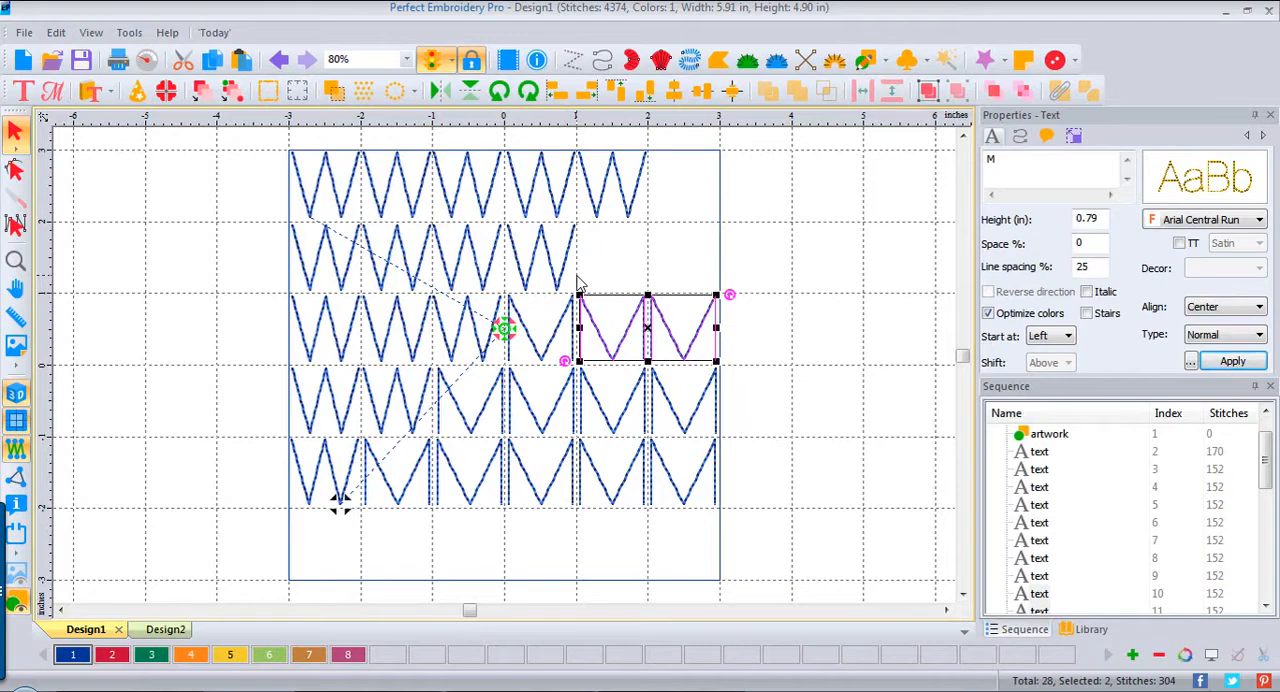
{"action": "key", "text": "ctrl+d"}
{"action": "left_click_drag", "start_coordinate": [651, 327], "coordinate": [658, 262]}
{"action": "left_click", "coordinate": [757, 258]}
Step: Copy the second row's last M up into the empty cell at the end of the first row and deselect it
{"action": "left_click", "coordinate": [708, 261]}
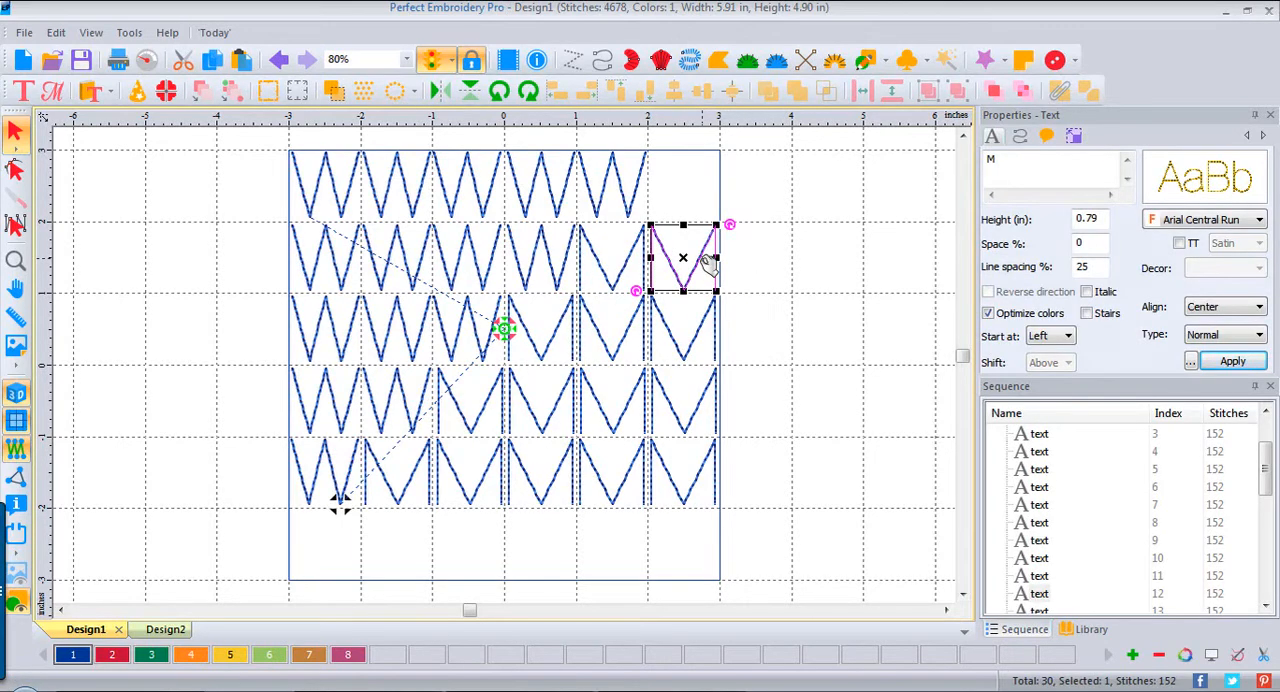
{"action": "key", "text": "ctrl+v"}
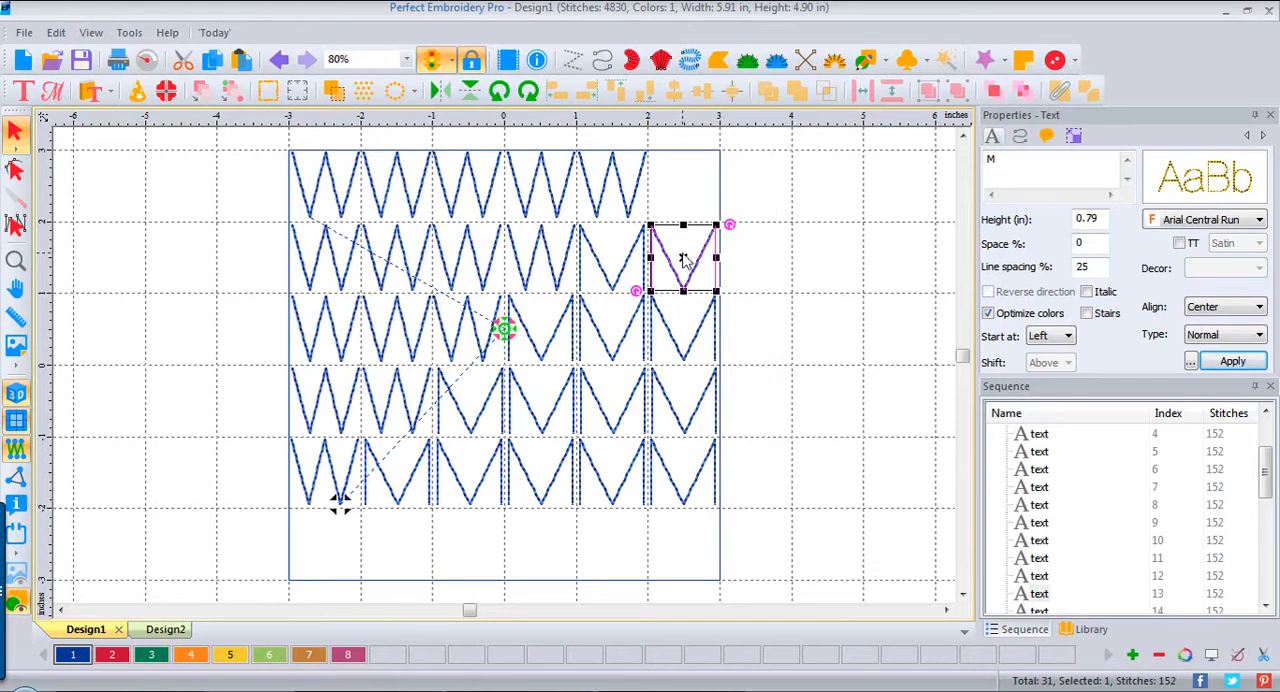
{"action": "left_click", "coordinate": [683, 258]}
{"action": "left_click", "coordinate": [691, 283]}
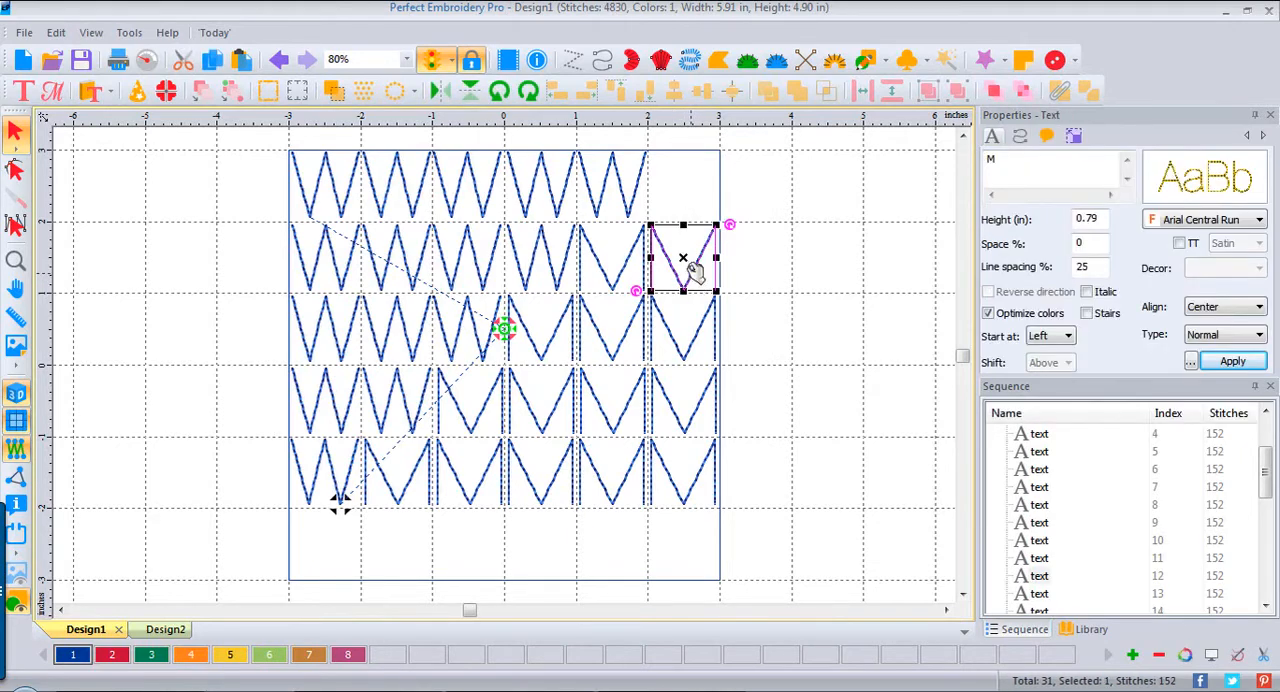
{"action": "left_click_drag", "start_coordinate": [689, 260], "coordinate": [694, 188]}
{"action": "left_click", "coordinate": [770, 234]}
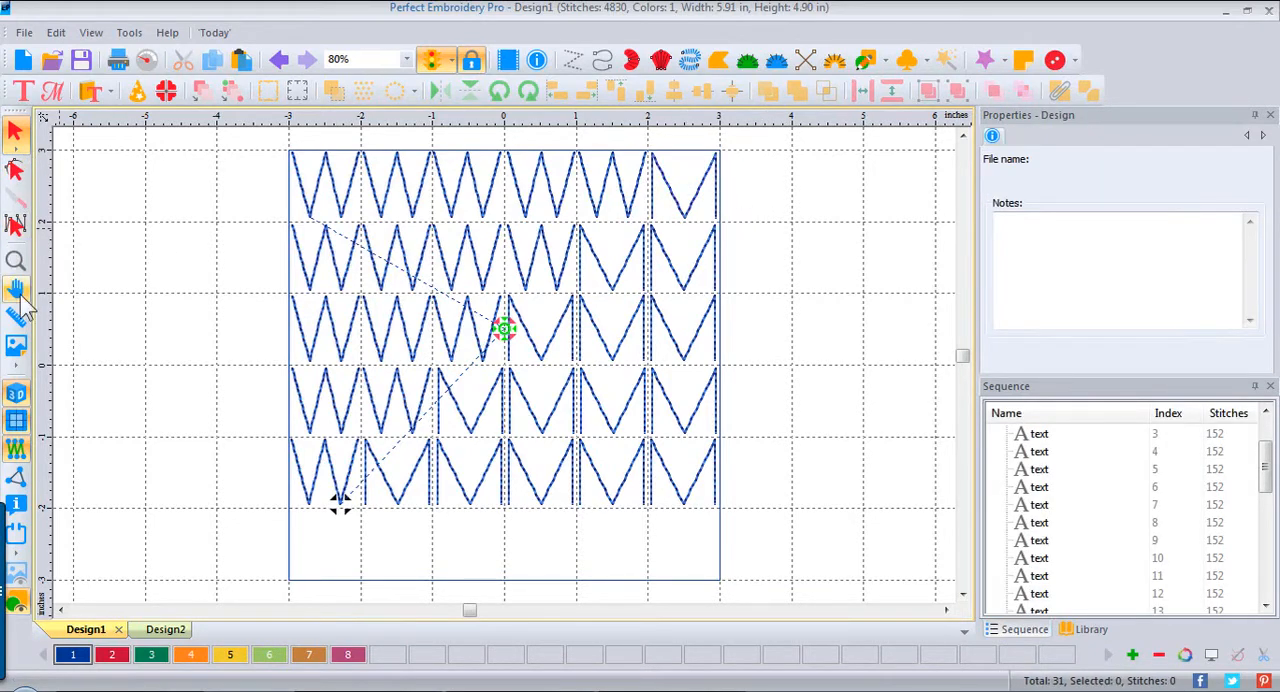
Step: Turn off the 3D stitch preview and optimize the stitching sequence of all thirty letters
{"action": "left_click", "coordinate": [16, 394]}
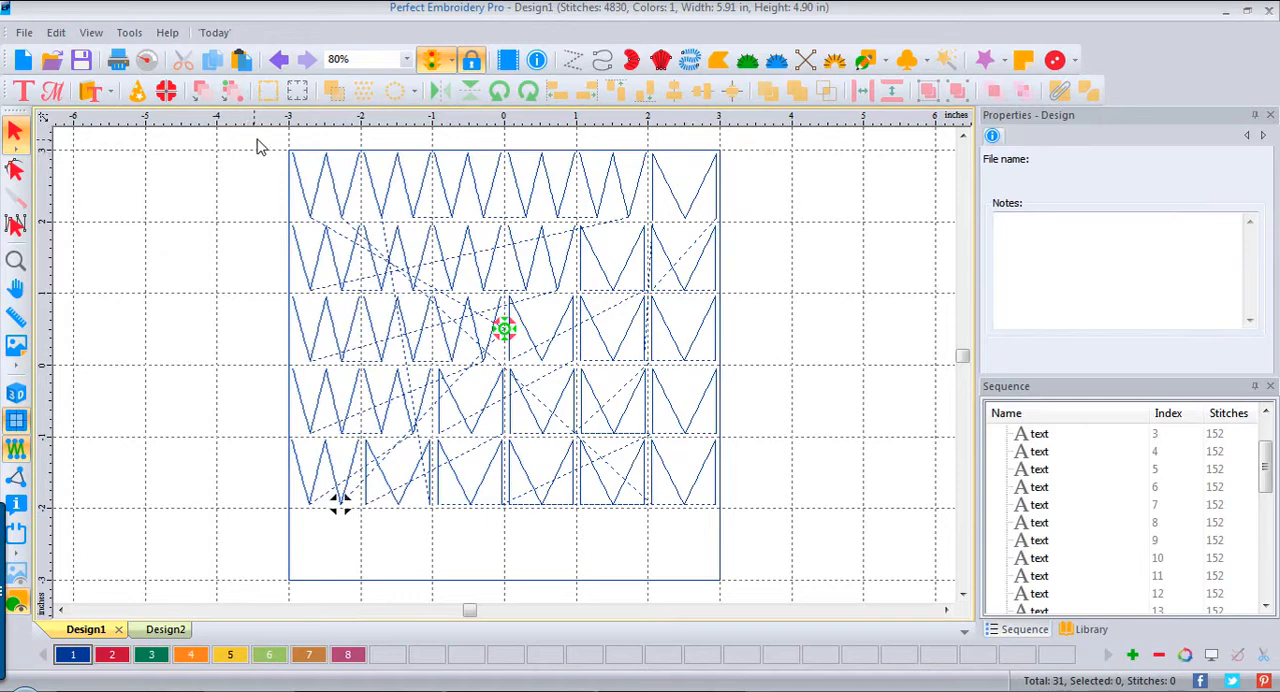
{"action": "left_click_drag", "start_coordinate": [258, 140], "coordinate": [803, 551]}
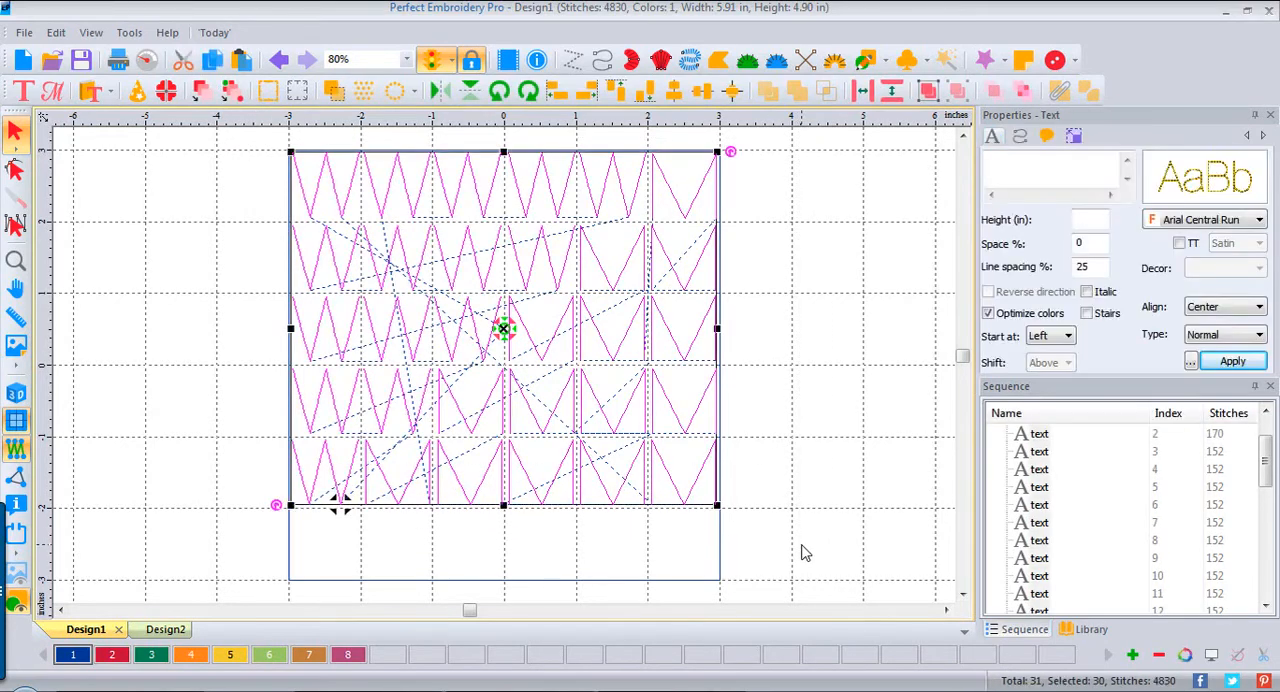
{"action": "left_click", "coordinate": [211, 100]}
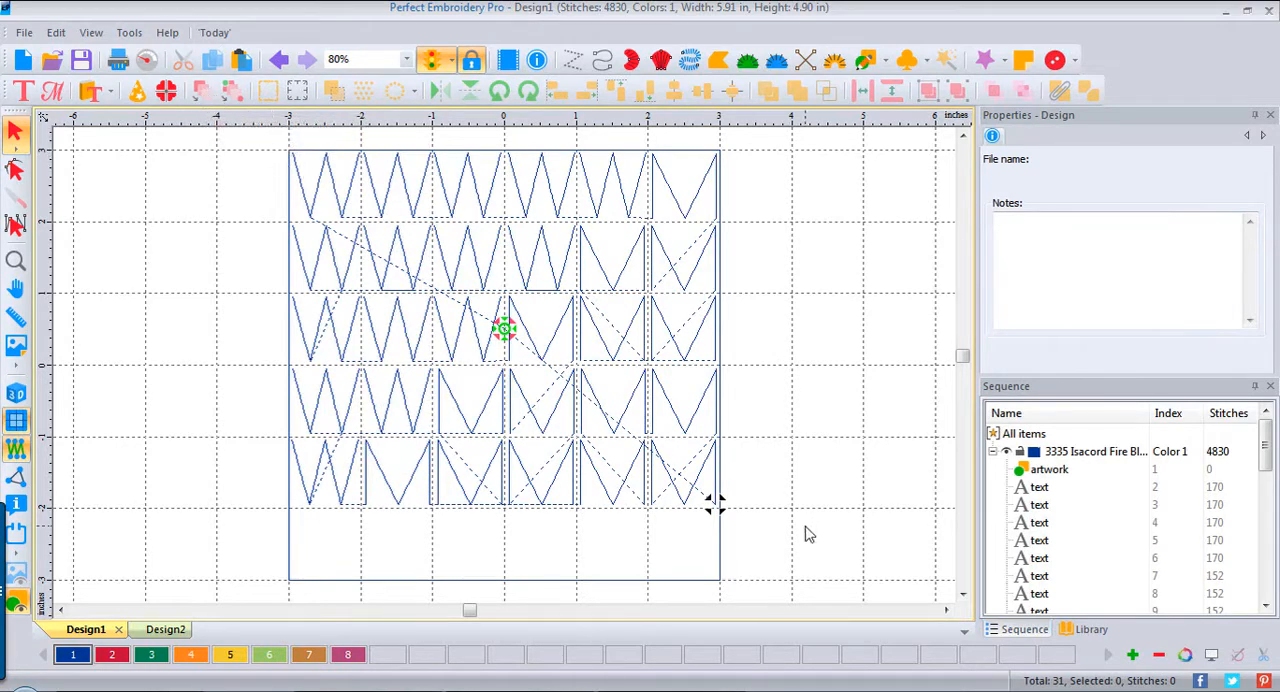
Step: Optimize the entry and exit points of the whole design and turn the 3D stitch preview back on
{"action": "key", "text": "ctrl+a"}
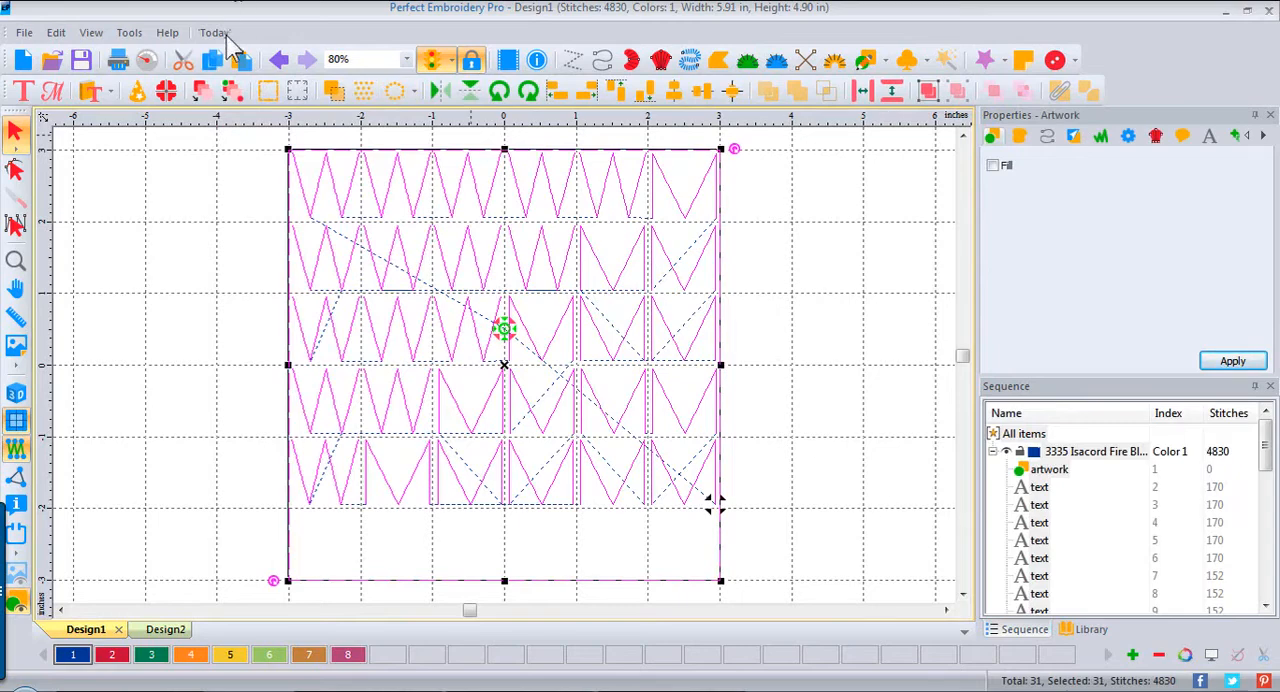
{"action": "left_click", "coordinate": [232, 95]}
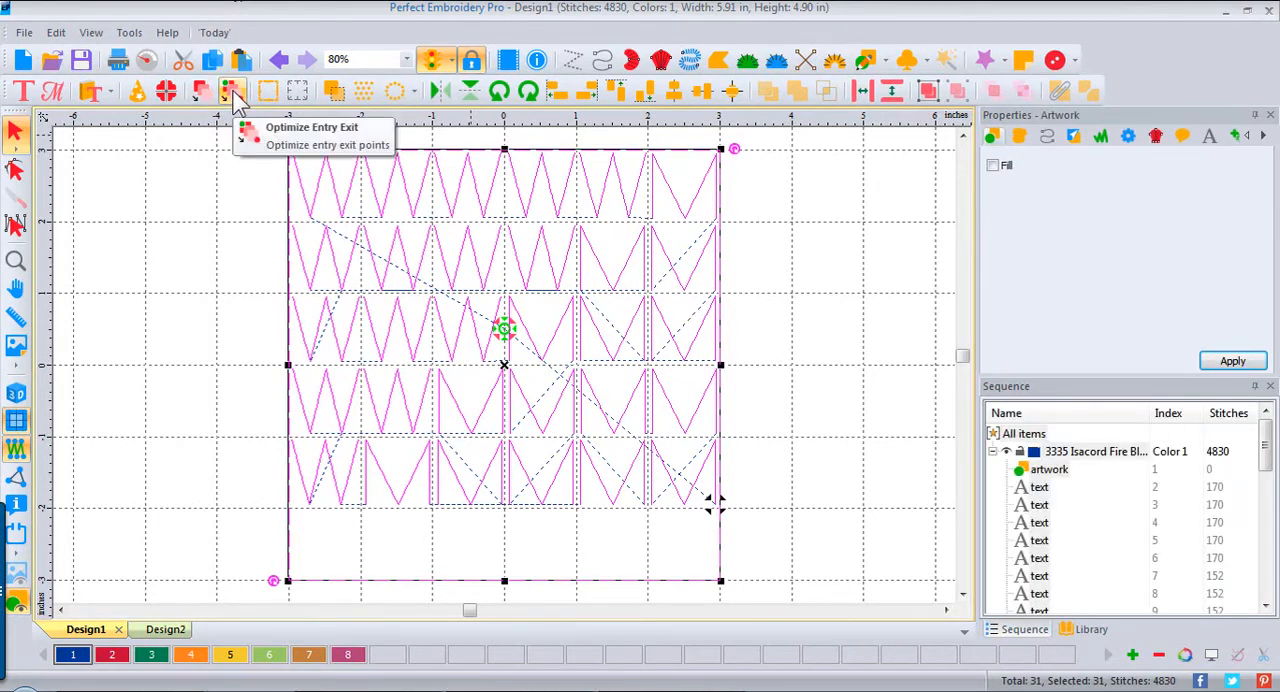
{"action": "left_click", "coordinate": [232, 95]}
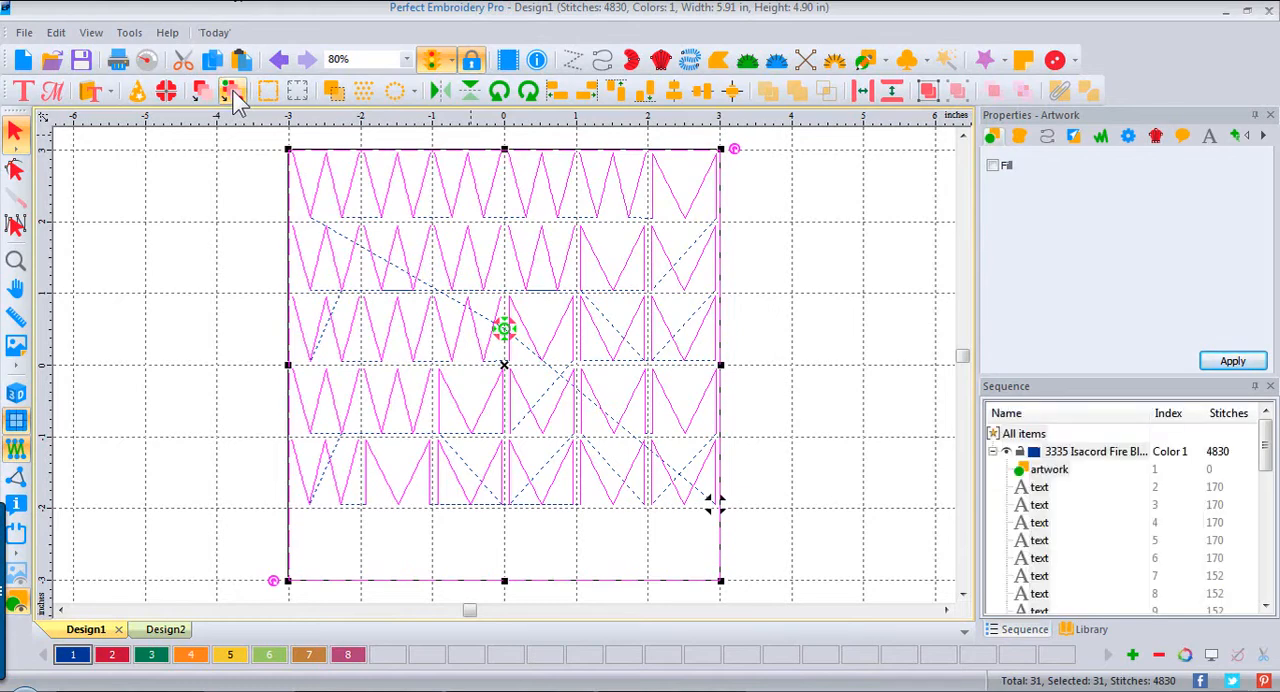
{"action": "left_click", "coordinate": [790, 308]}
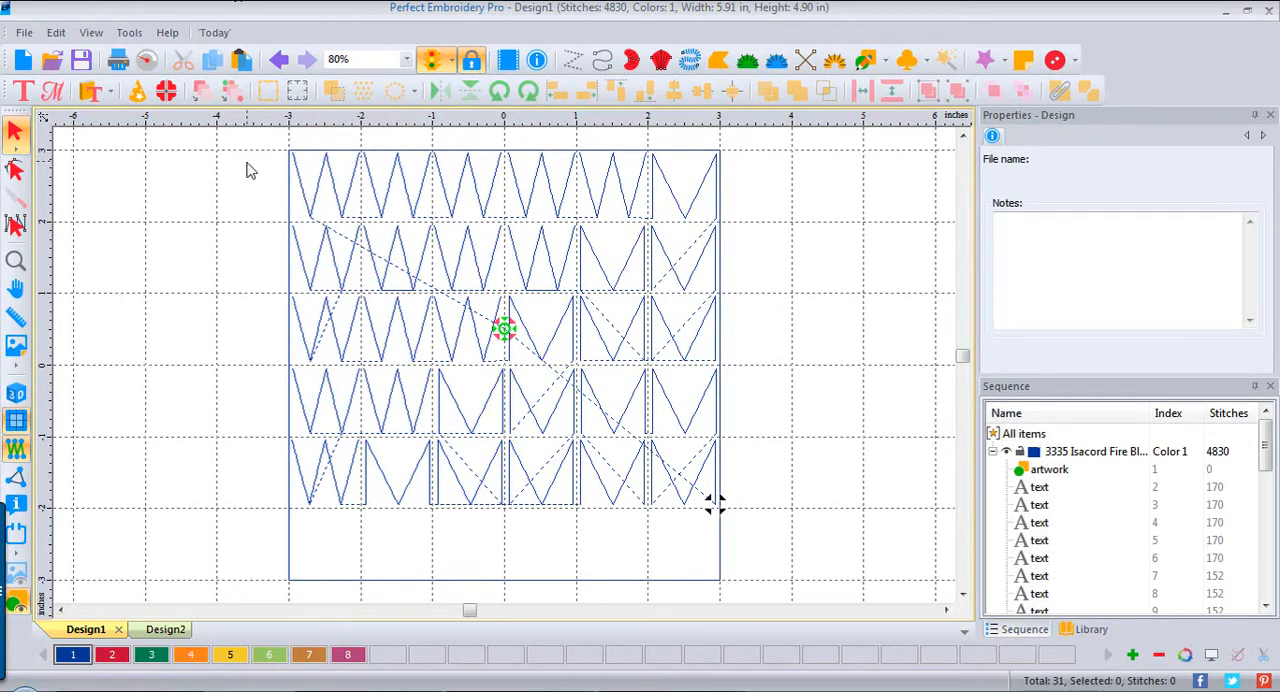
{"action": "left_click", "coordinate": [799, 282]}
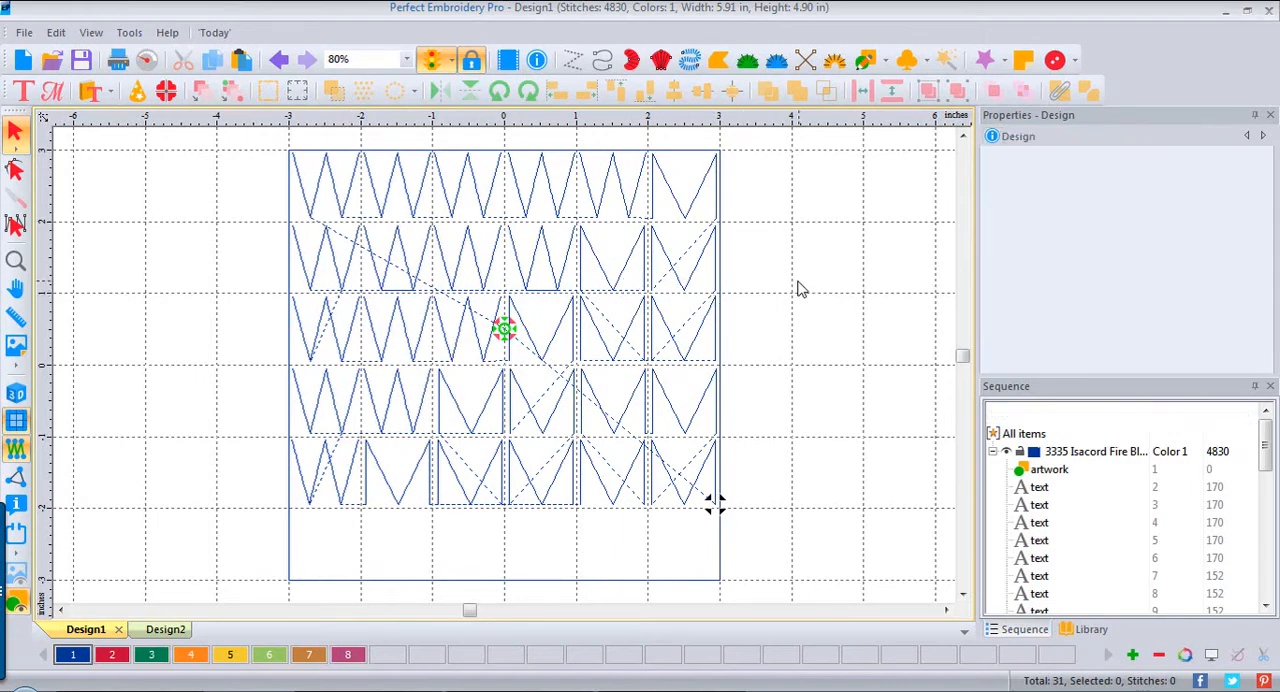
{"action": "left_click", "coordinate": [15, 397]}
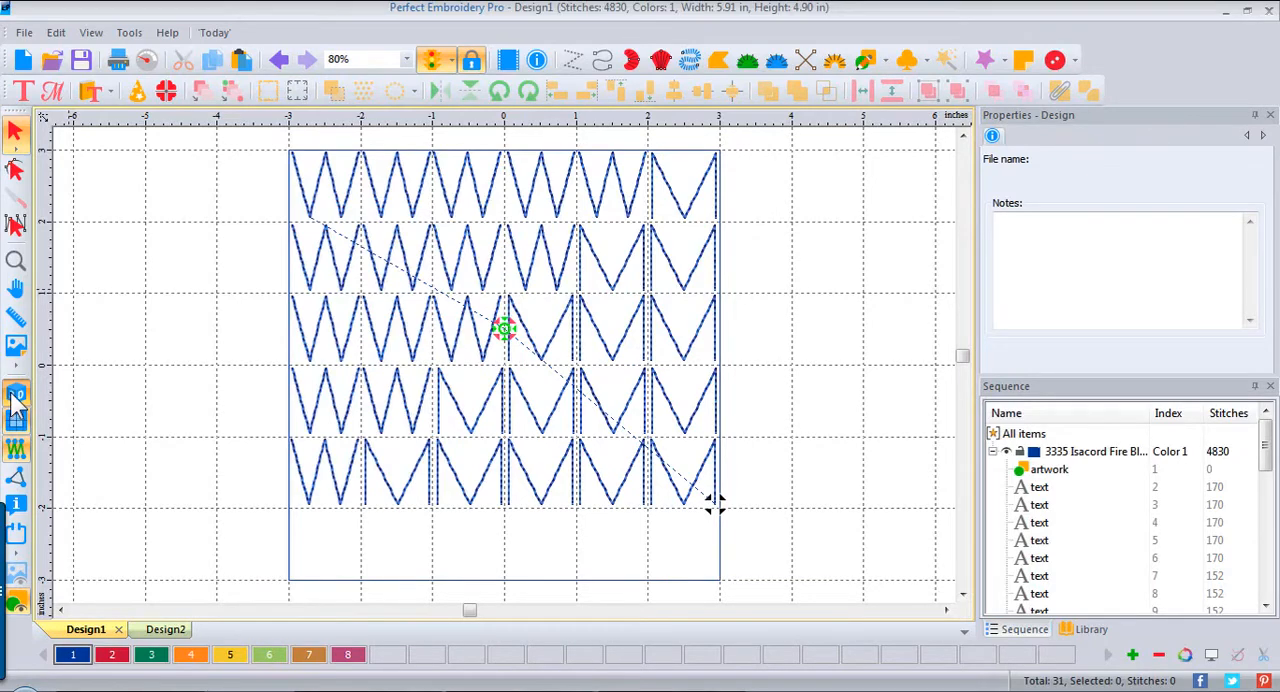
Step: Stretch all thirty letters downward together to about 5.91 inches tall so they fill the square, and deselect them
{"action": "left_click_drag", "start_coordinate": [262, 145], "coordinate": [803, 554]}
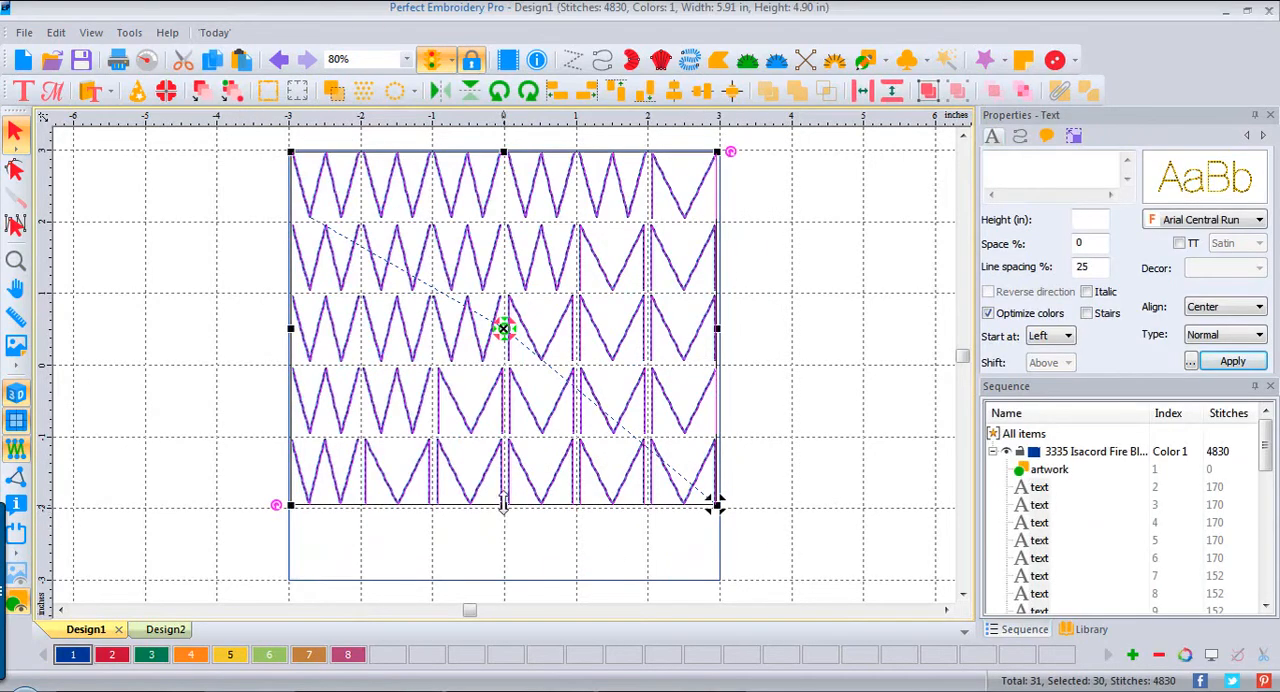
{"action": "left_click_drag", "start_coordinate": [504, 506], "coordinate": [503, 573]}
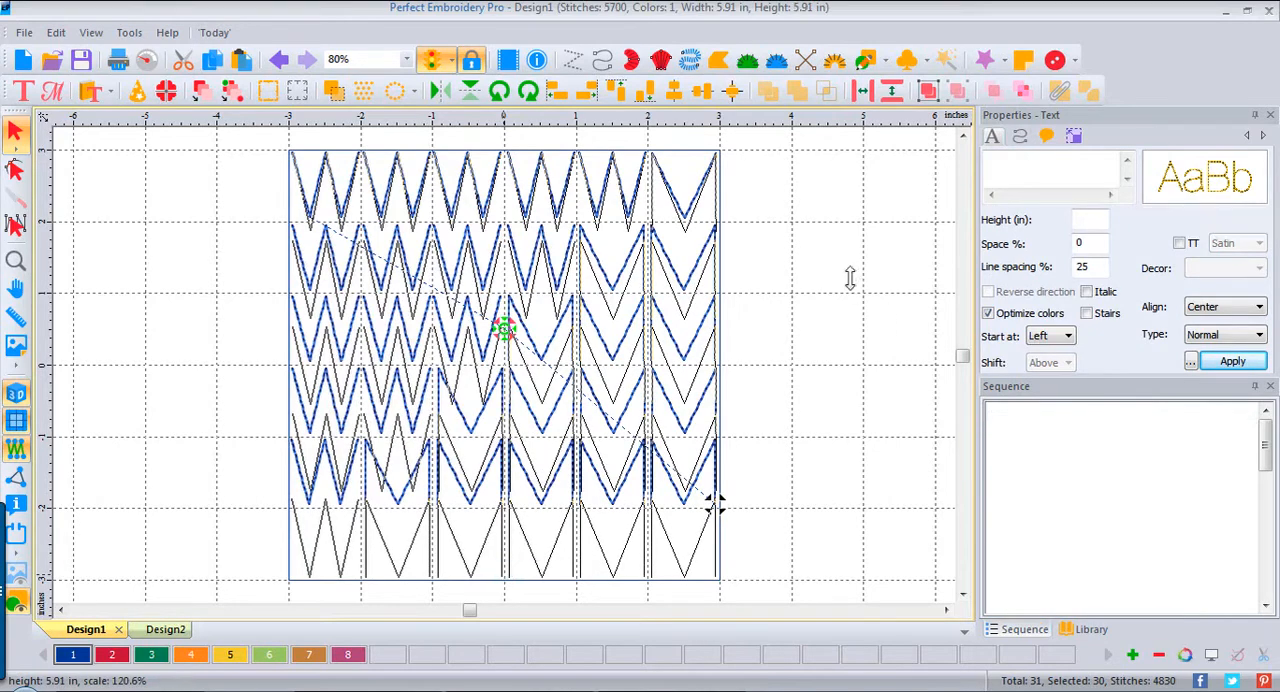
{"action": "left_click", "coordinate": [832, 277]}
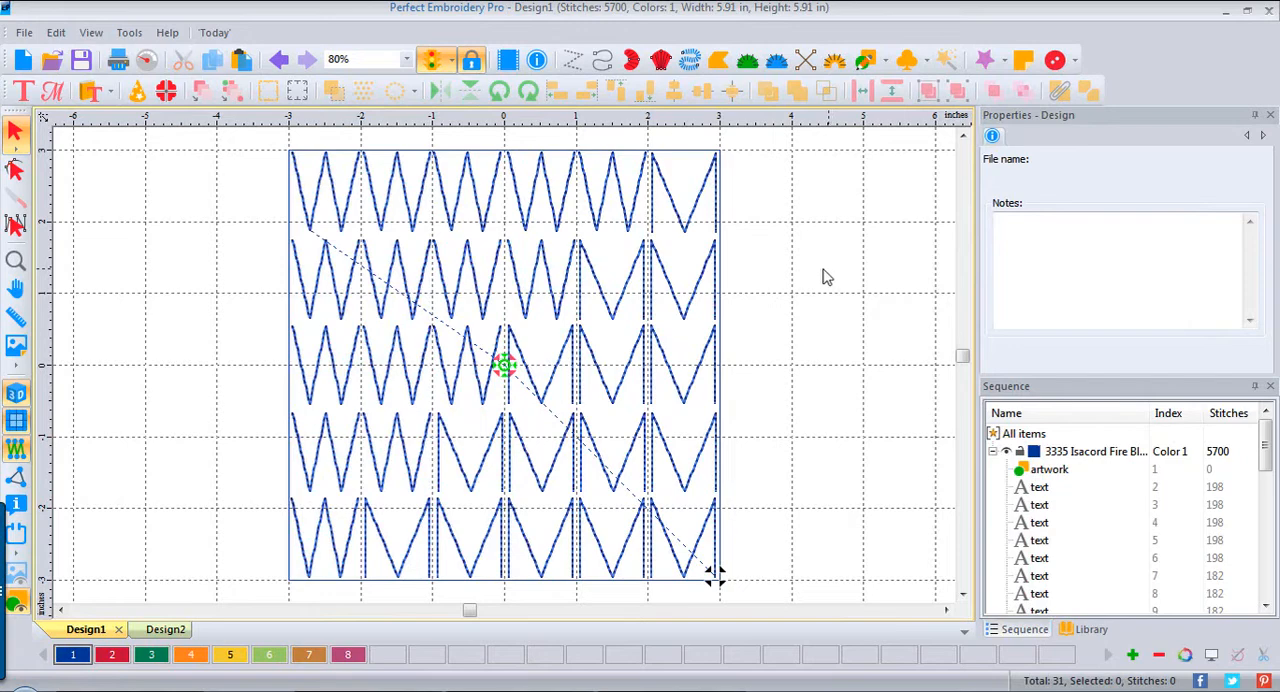
Step: Make Isacord 1805 Cherry Blossom the current thread and add a text letter N in the empty area beside the square
{"action": "double_click", "coordinate": [110, 662]}
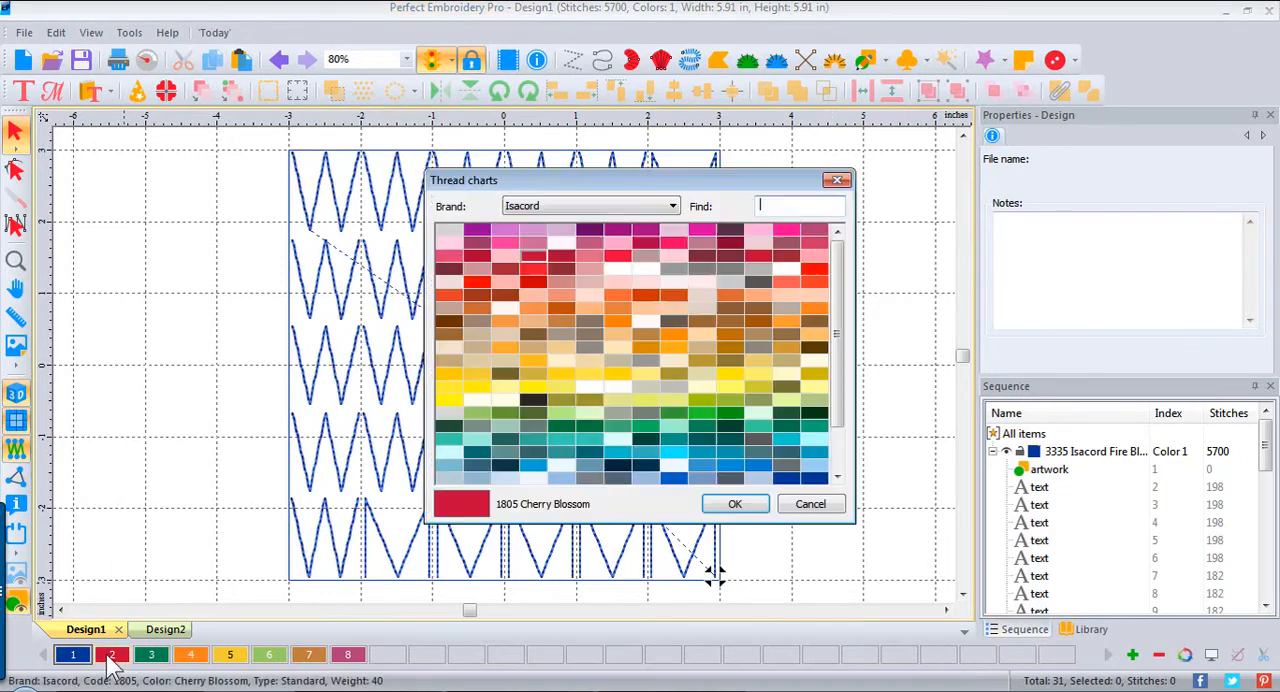
{"action": "left_click", "coordinate": [810, 505]}
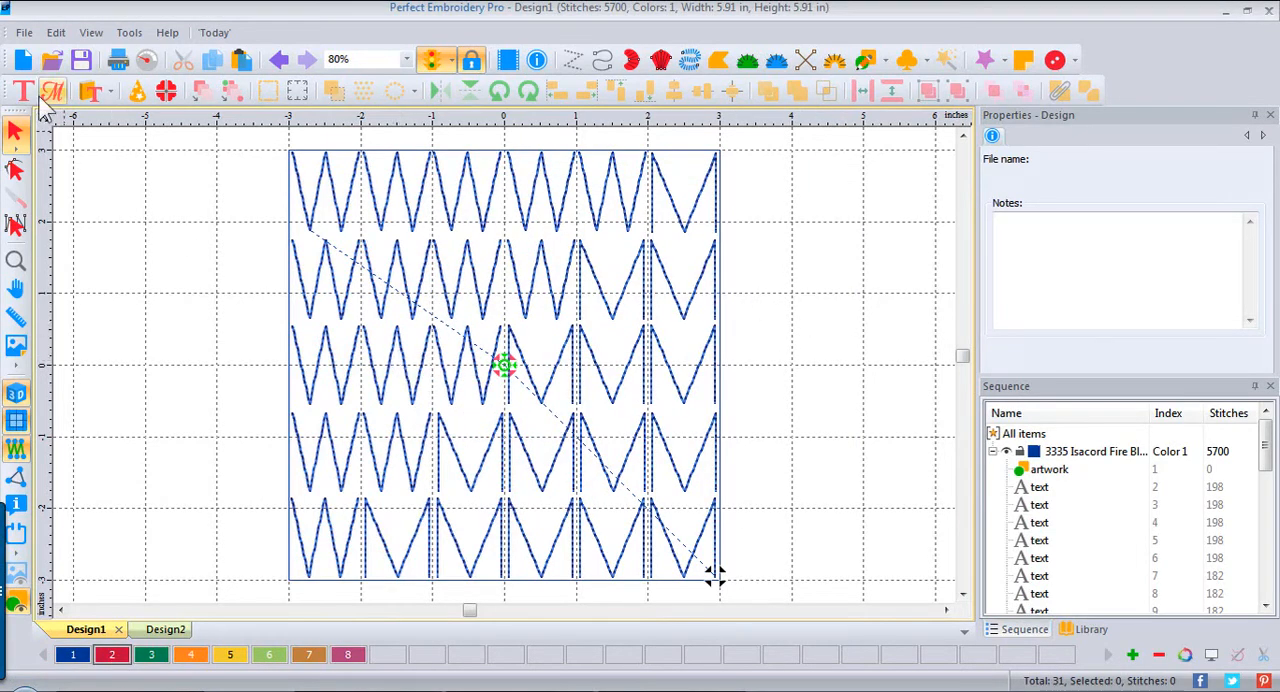
{"action": "left_click", "coordinate": [26, 96]}
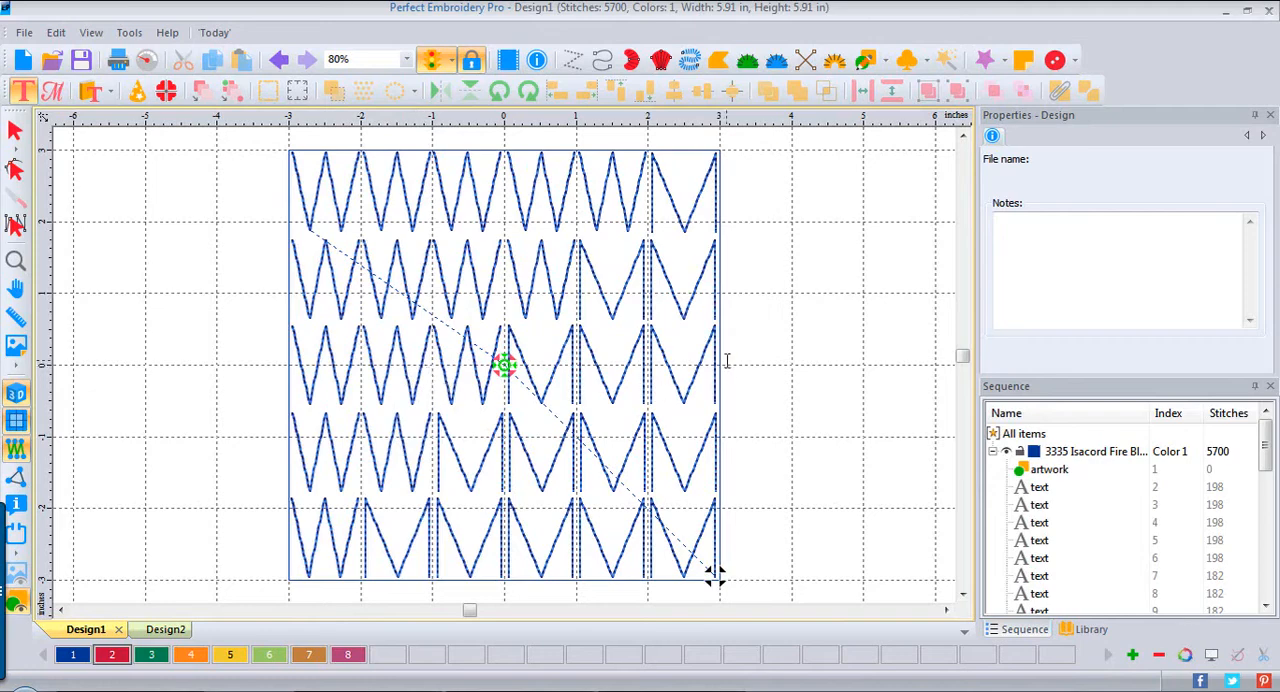
{"action": "left_click", "coordinate": [810, 349]}
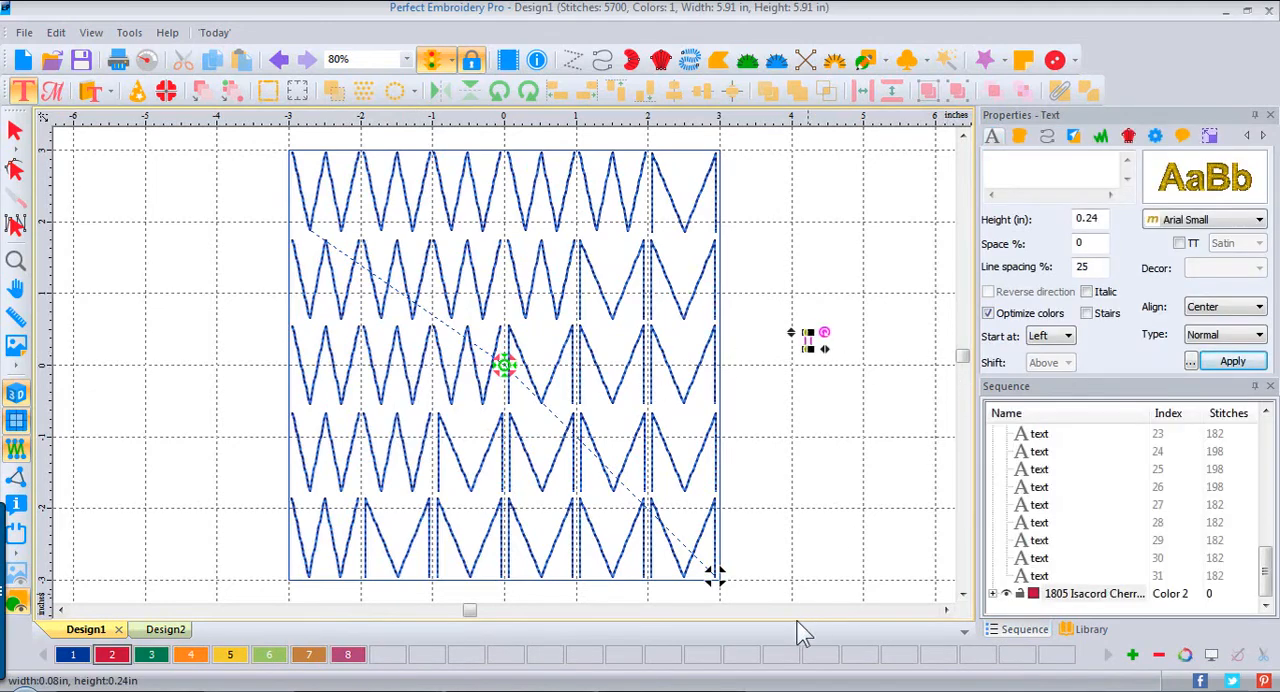
{"action": "type", "text": "N"}
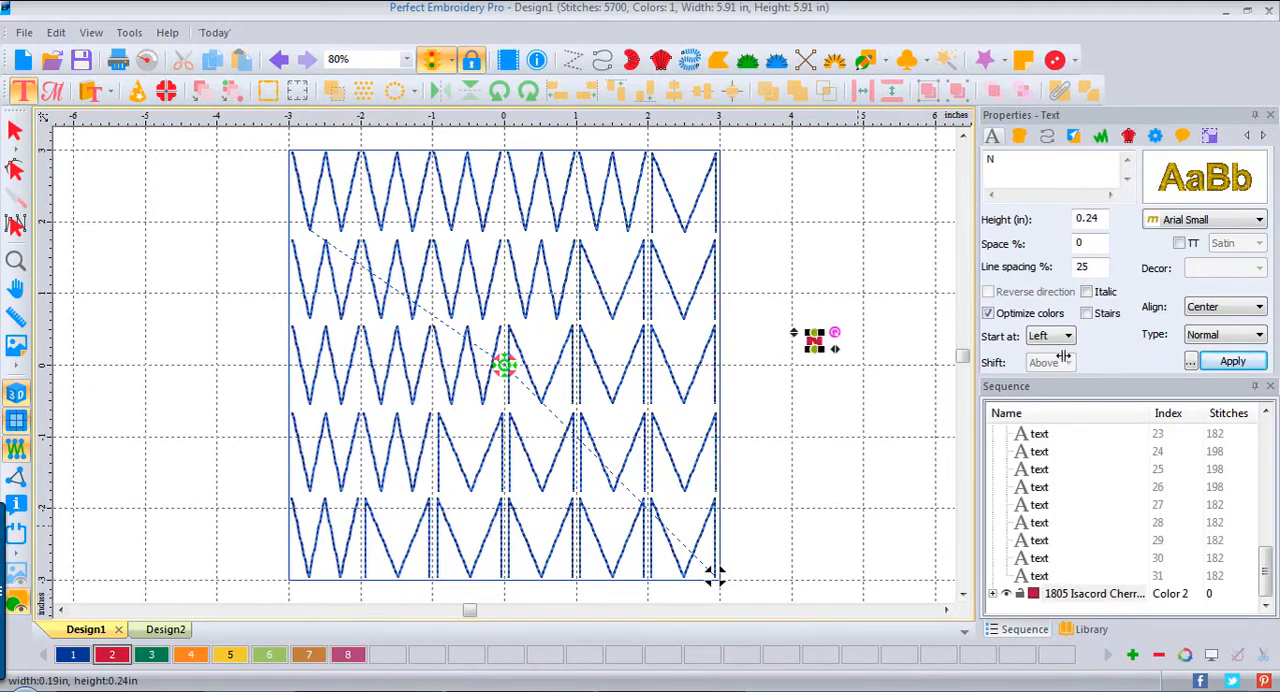
Step: Set the N's font to Mono20 from the font catalog and its height to 4 inches
{"action": "left_click", "coordinate": [1260, 221]}
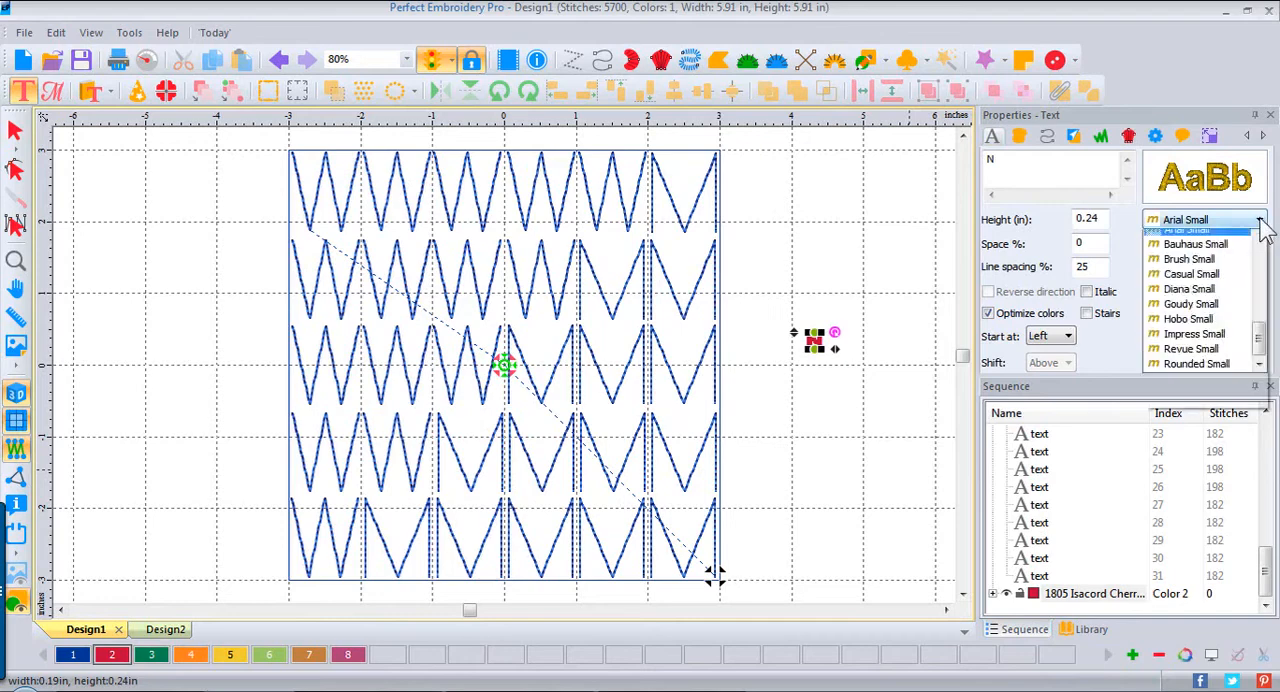
{"action": "left_click", "coordinate": [1260, 221]}
{"action": "left_click", "coordinate": [1260, 221]}
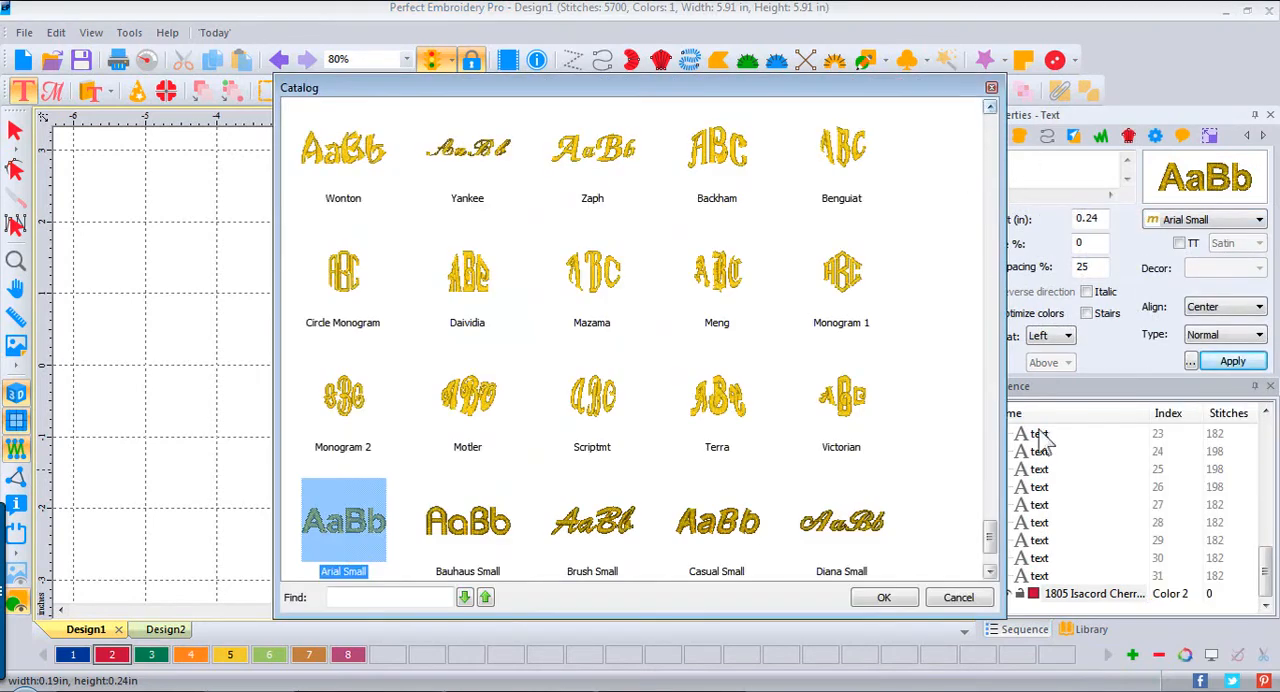
{"action": "left_click_drag", "start_coordinate": [997, 540], "coordinate": [1010, 380]}
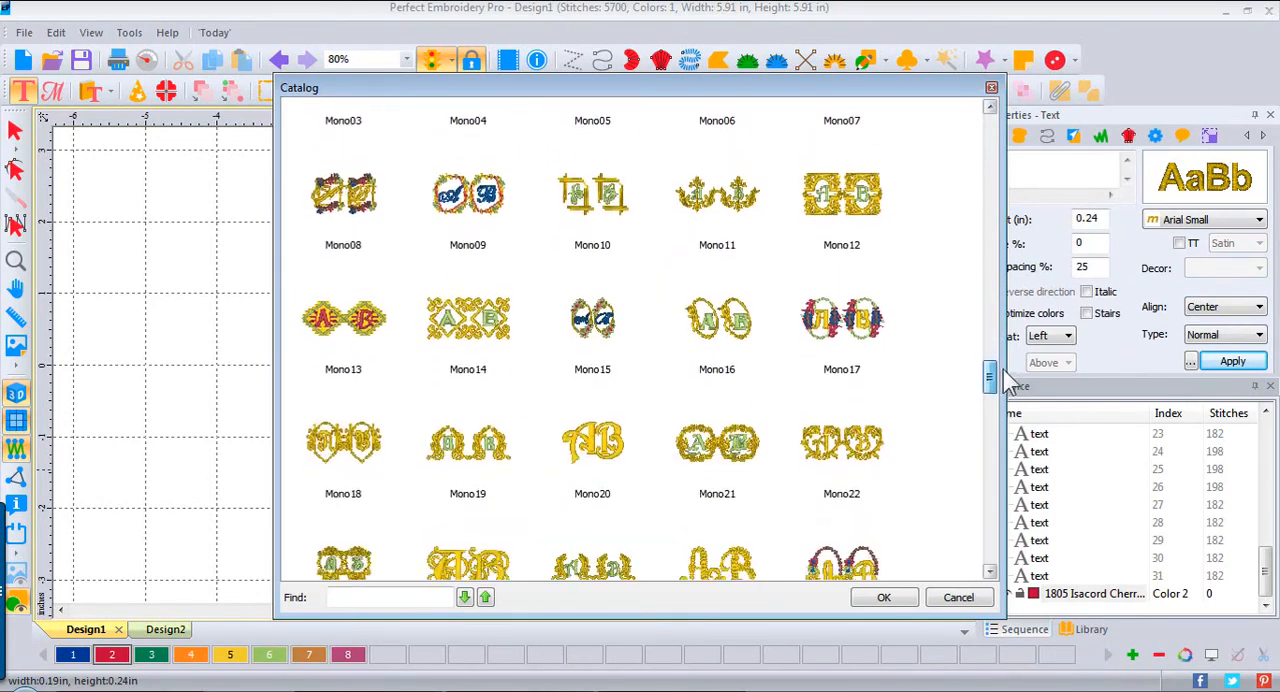
{"action": "left_click", "coordinate": [612, 455]}
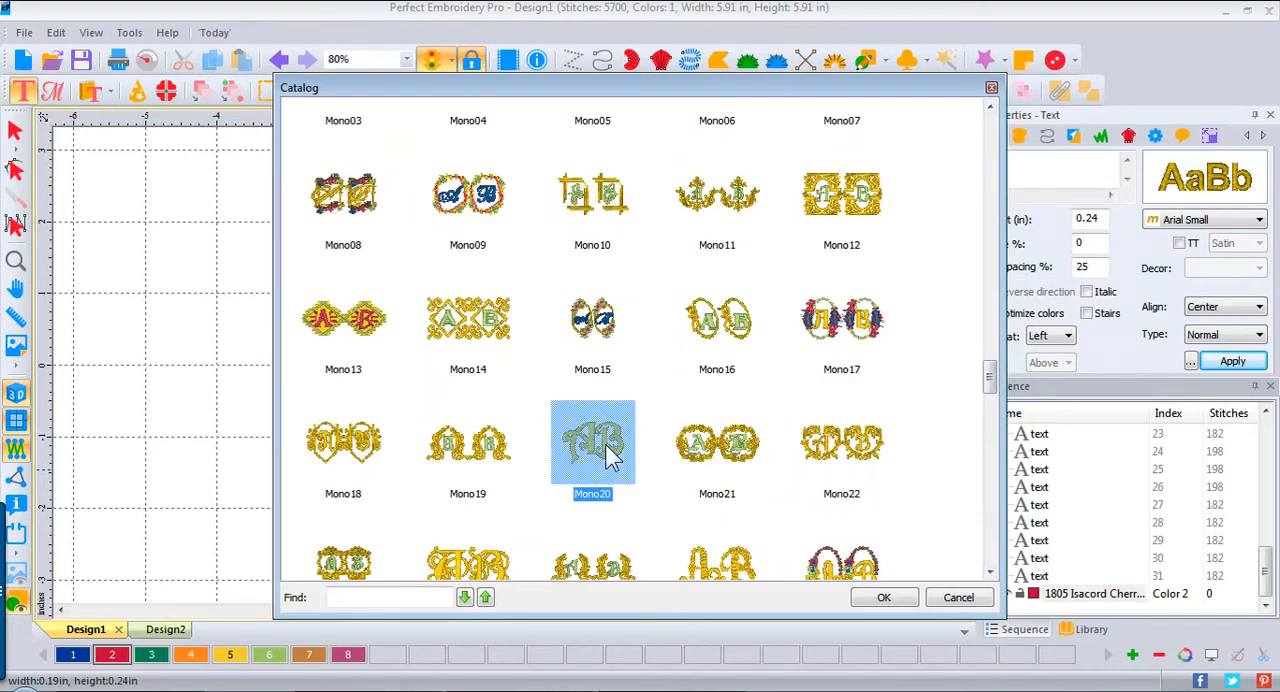
{"action": "left_click", "coordinate": [885, 598]}
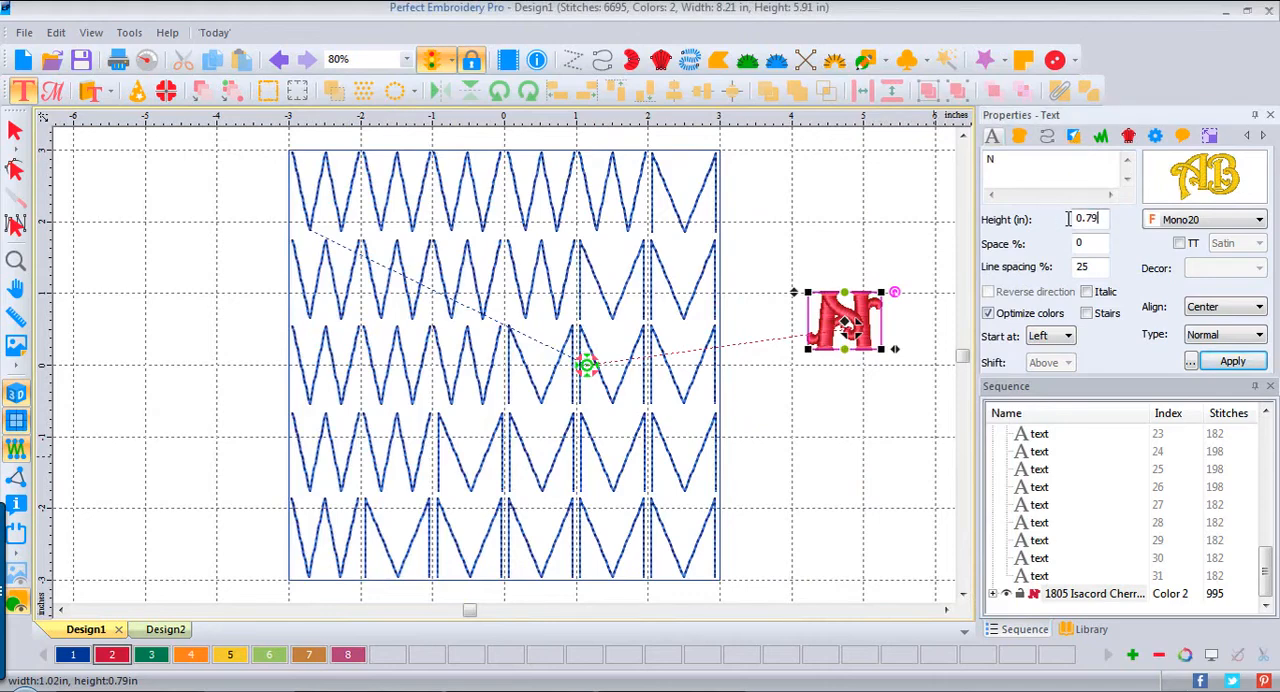
{"action": "left_click_drag", "start_coordinate": [1103, 222], "coordinate": [1042, 219]}
{"action": "key", "text": "Return"}
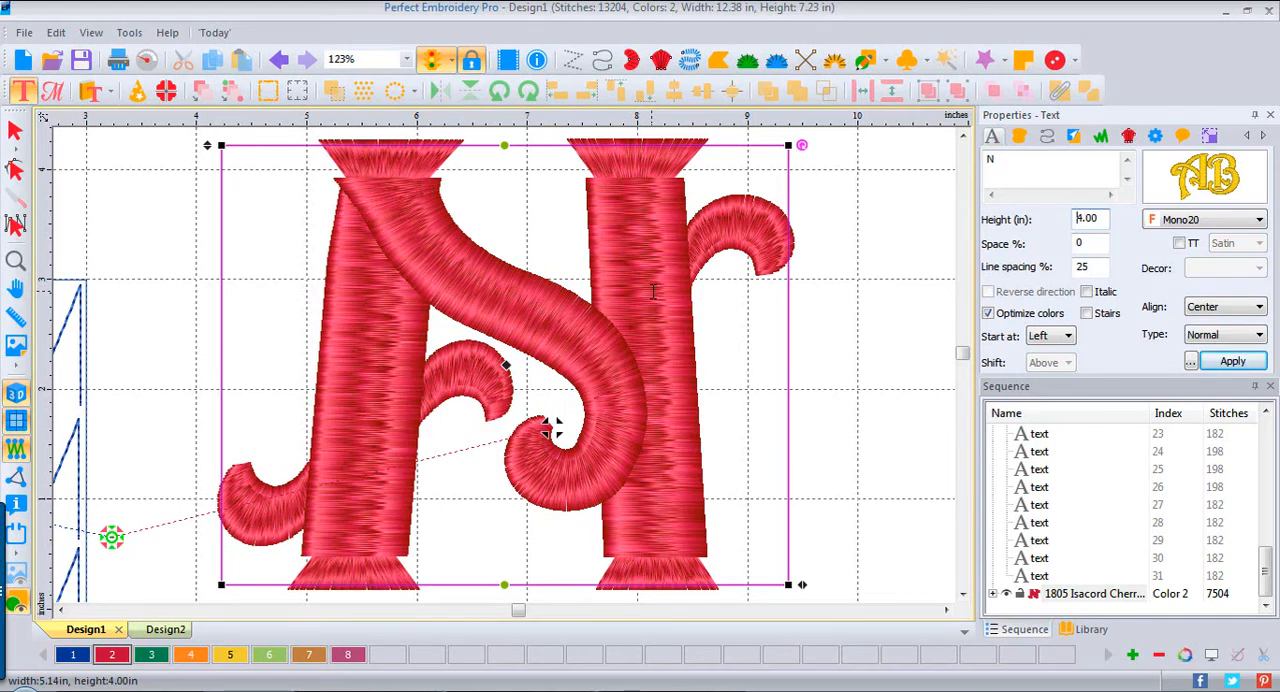
Step: Change the N's font to Mono44 from the font catalog
{"action": "left_click", "coordinate": [1259, 220]}
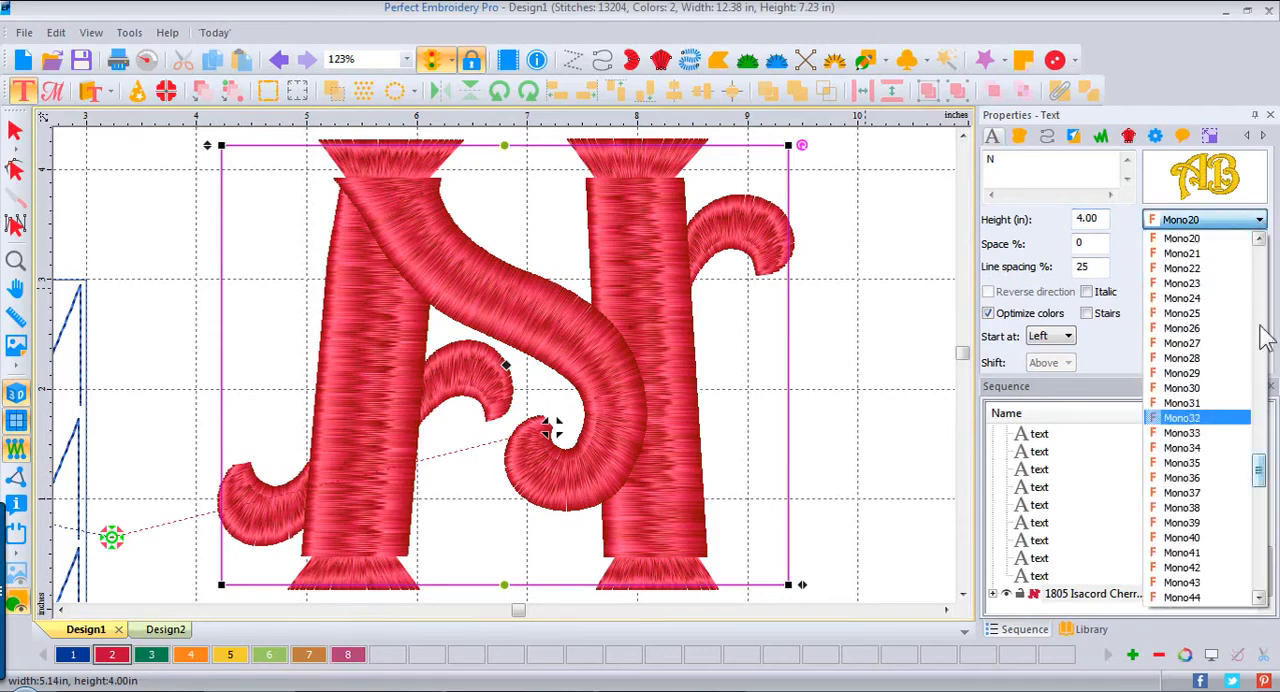
{"action": "left_click", "coordinate": [1212, 180]}
{"action": "left_click", "coordinate": [1210, 178]}
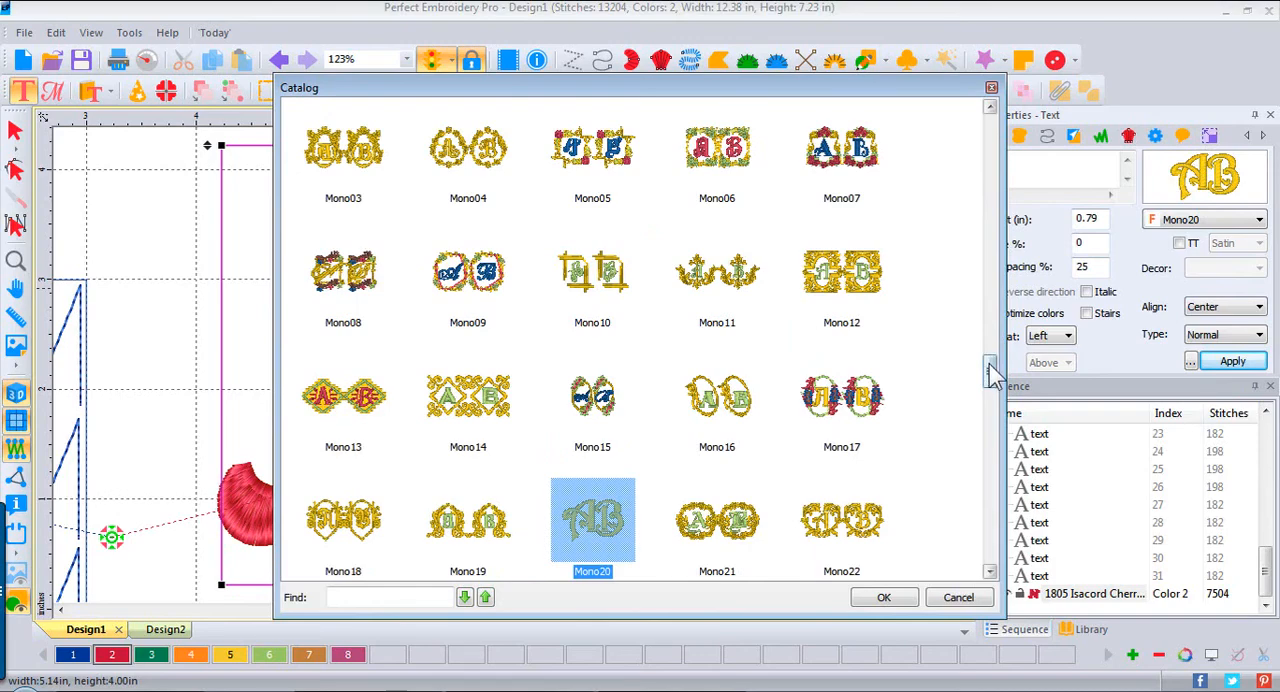
{"action": "left_click_drag", "start_coordinate": [991, 368], "coordinate": [994, 423]}
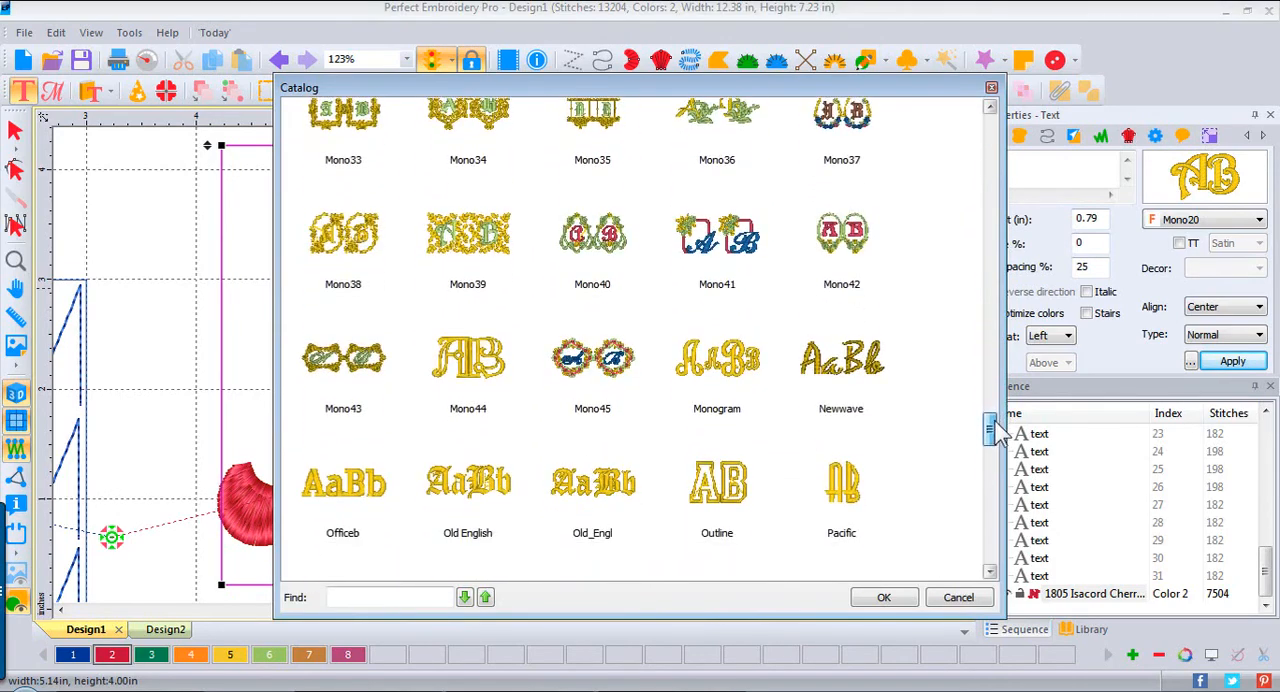
{"action": "left_click", "coordinate": [460, 355]}
{"action": "left_click", "coordinate": [884, 600]}
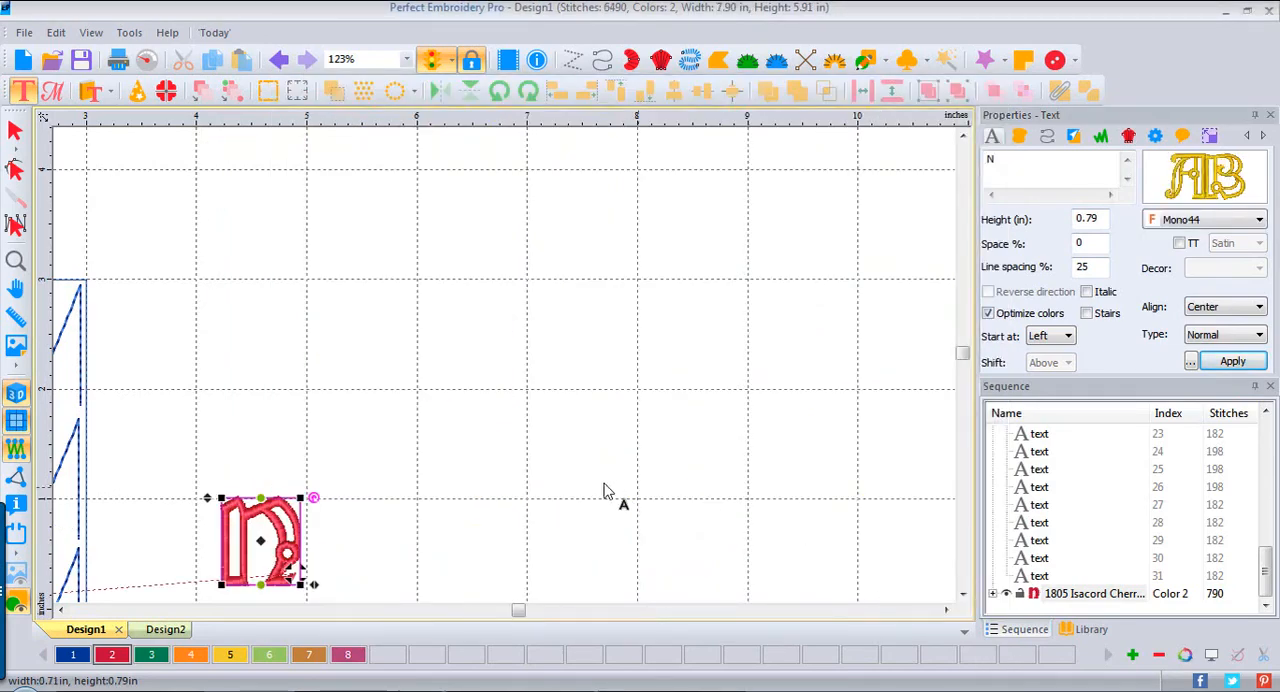
Step: Set the height of the Mono44 N to 4 inches, deselect it and return to the selection tool
{"action": "left_click_drag", "start_coordinate": [1104, 218], "coordinate": [1037, 222]}
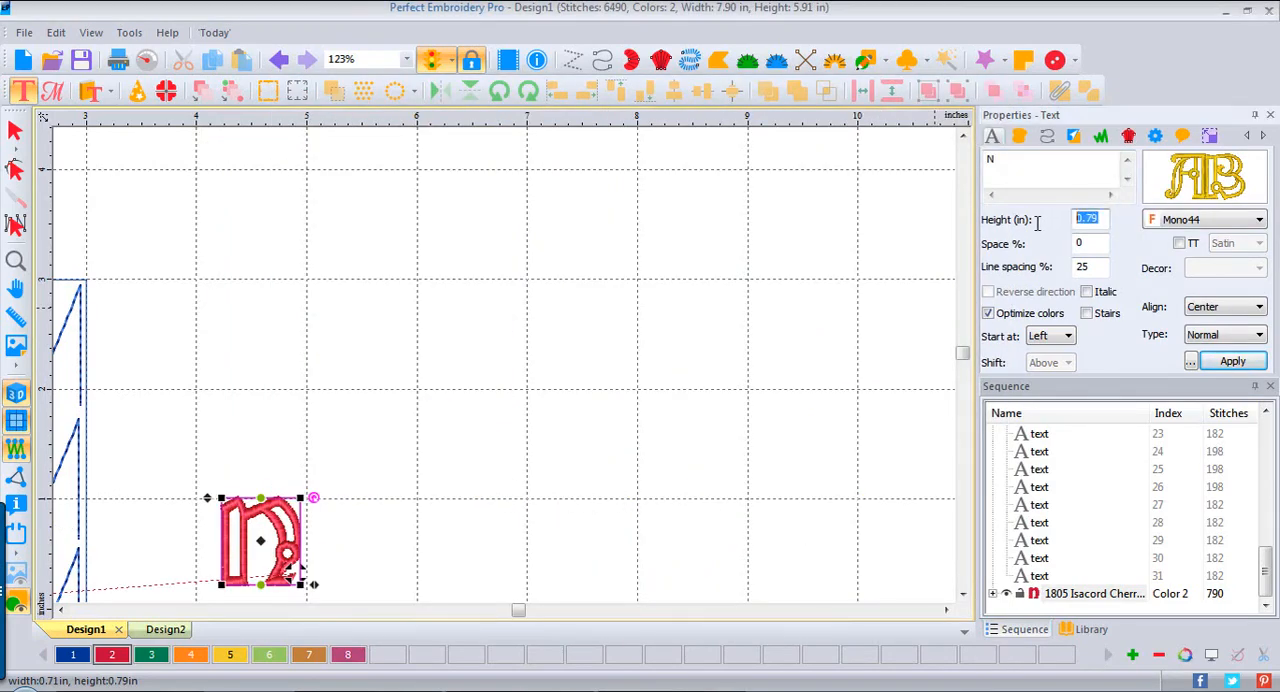
{"action": "left_click", "coordinate": [1232, 361]}
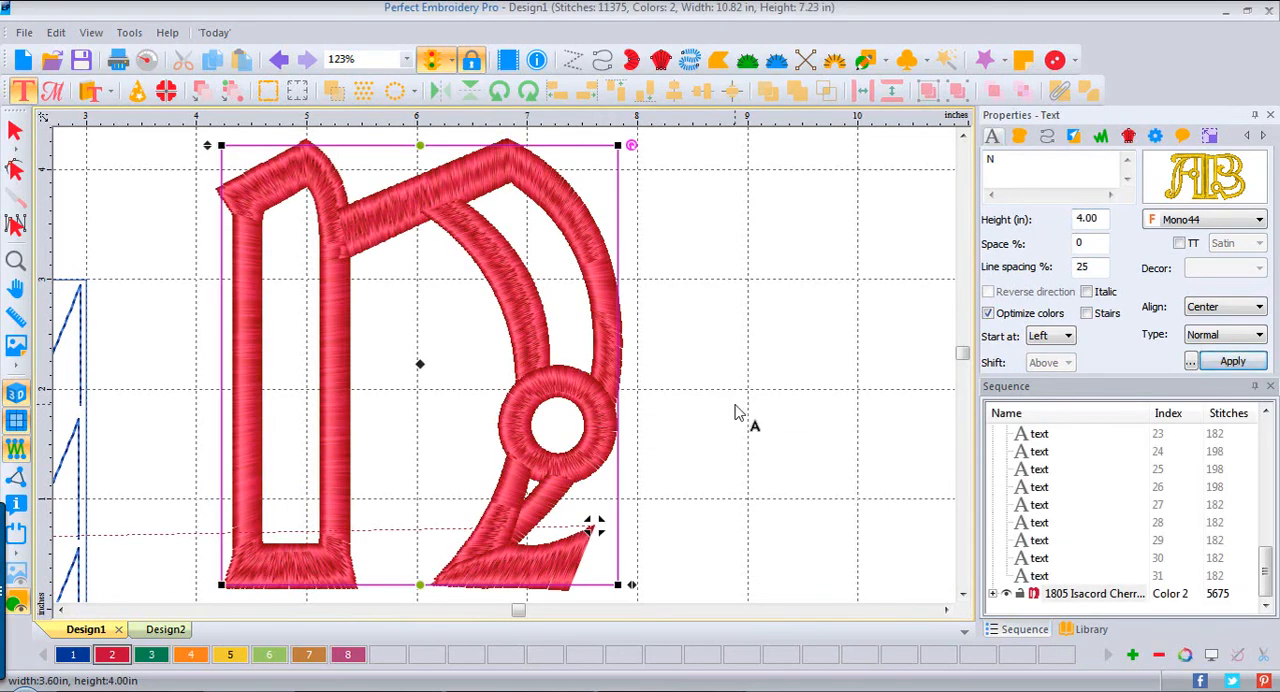
{"action": "left_click", "coordinate": [731, 406]}
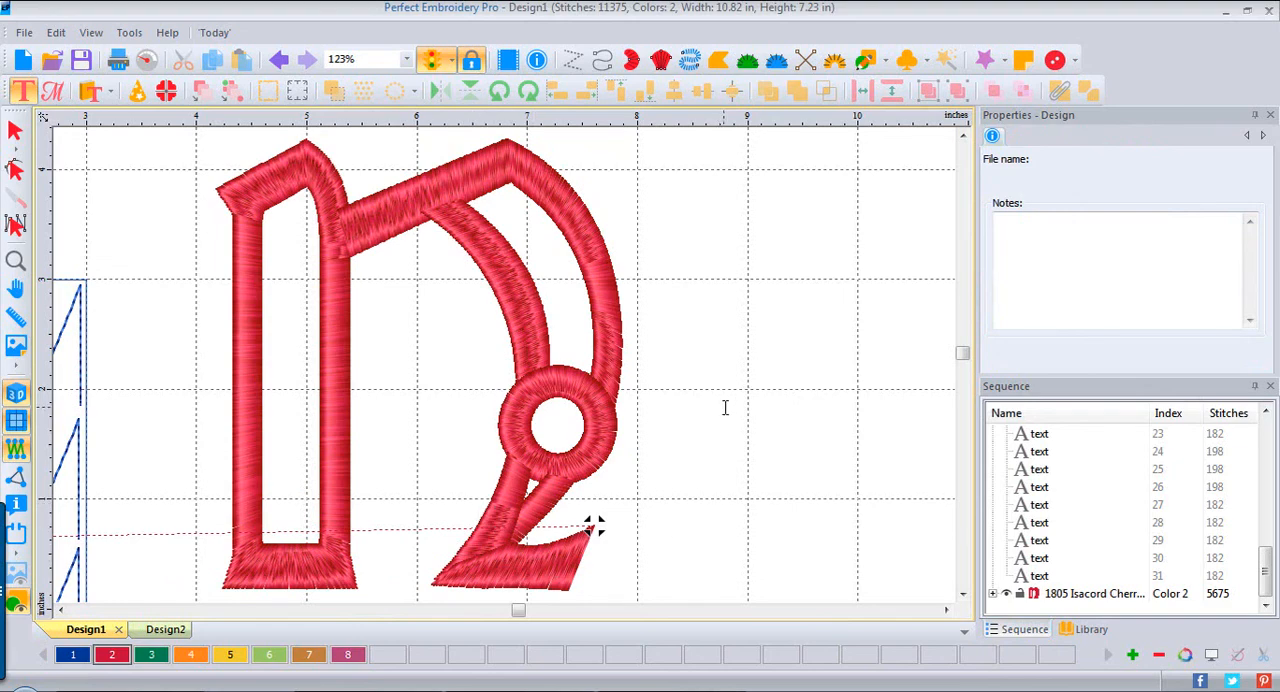
{"action": "left_click", "coordinate": [15, 225]}
{"action": "double_click", "coordinate": [12, 258]}
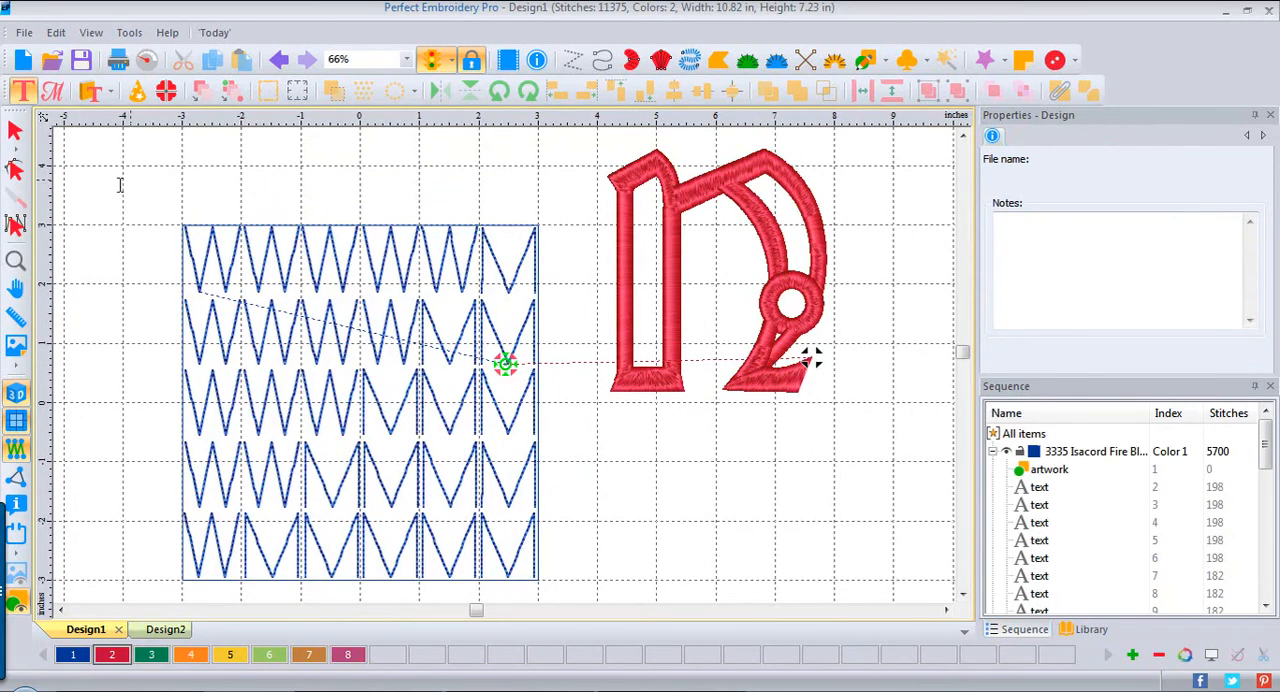
{"action": "left_click", "coordinate": [15, 130]}
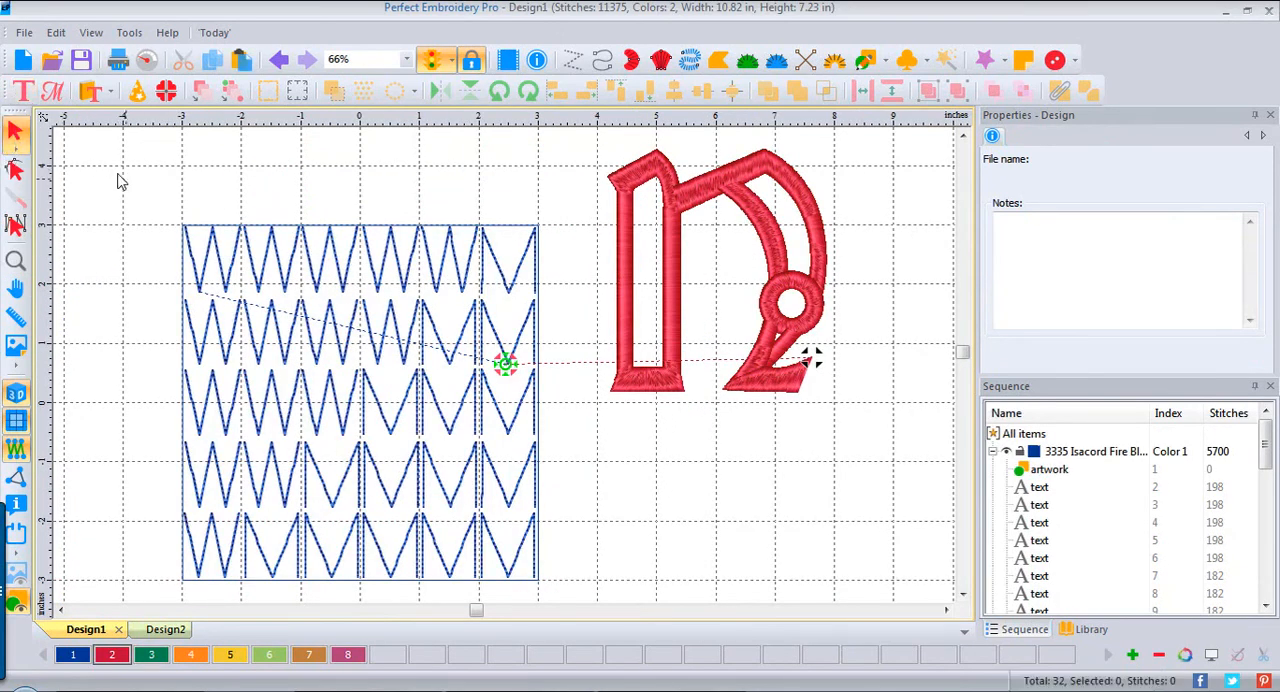
Step: Group the square outline and all its W and M letters into one background object, and deselect it
{"action": "left_click_drag", "start_coordinate": [140, 205], "coordinate": [580, 656]}
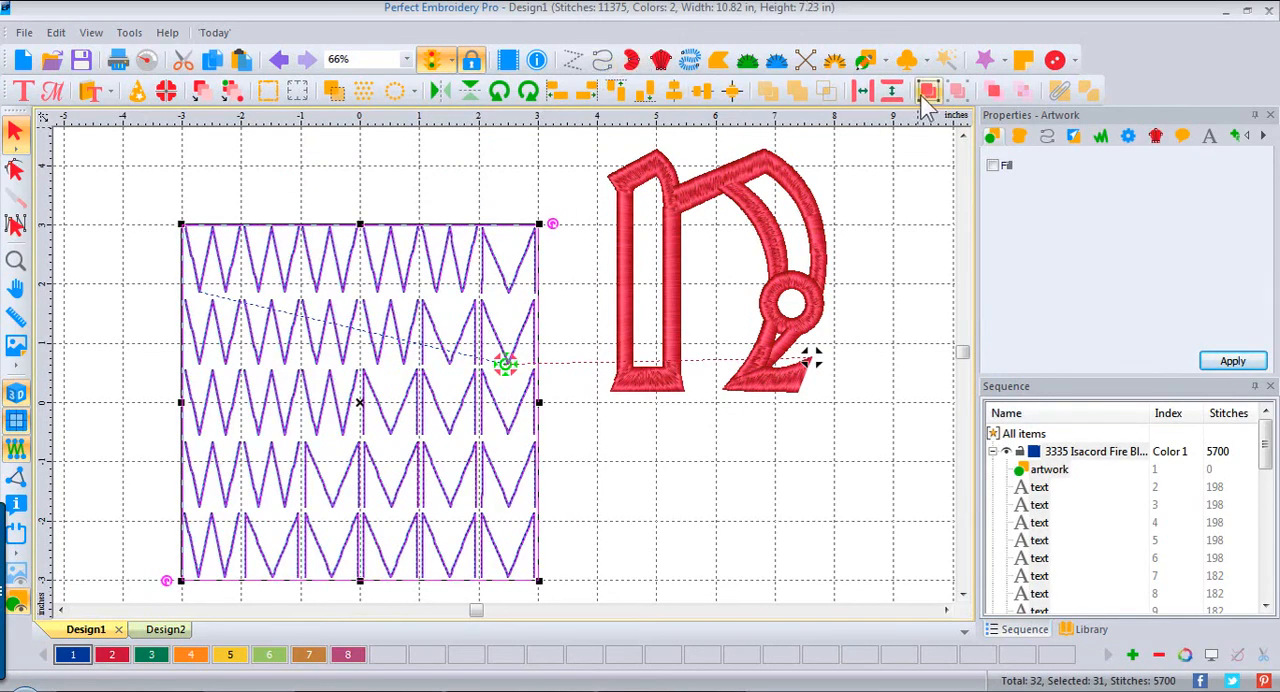
{"action": "left_click", "coordinate": [737, 206]}
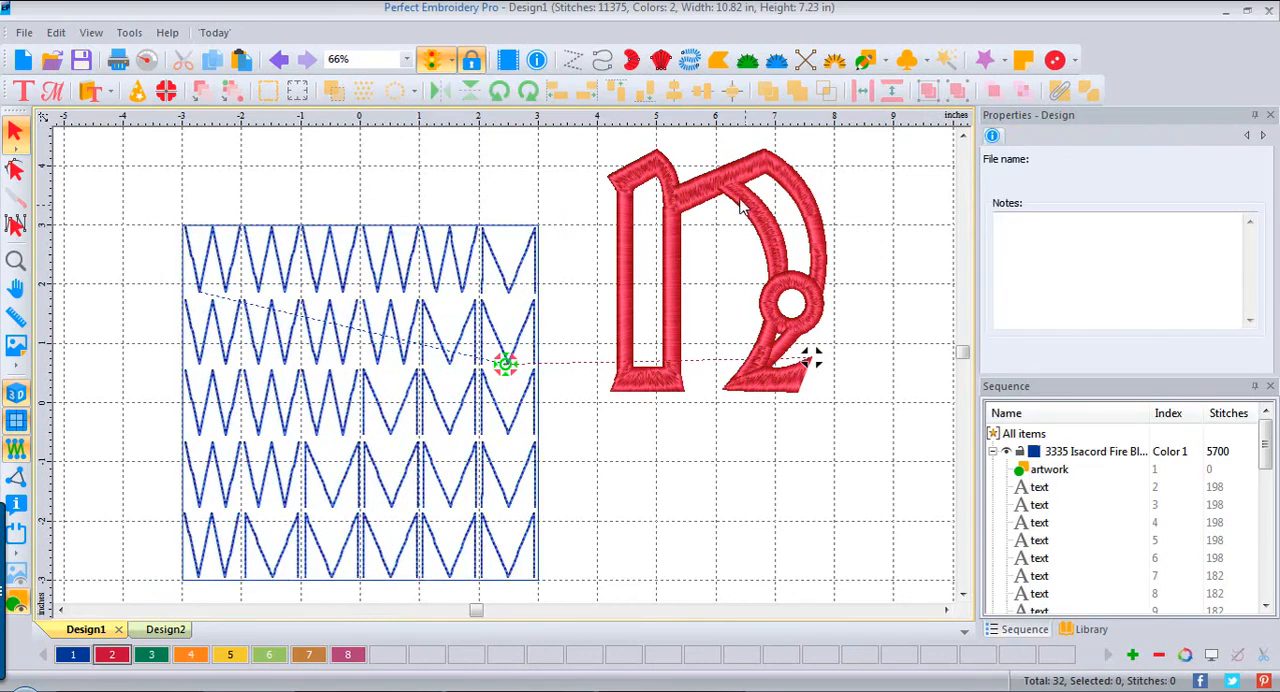
Step: Move the red N onto the quilting square and center the two on each other
{"action": "left_click_drag", "start_coordinate": [737, 192], "coordinate": [384, 310]}
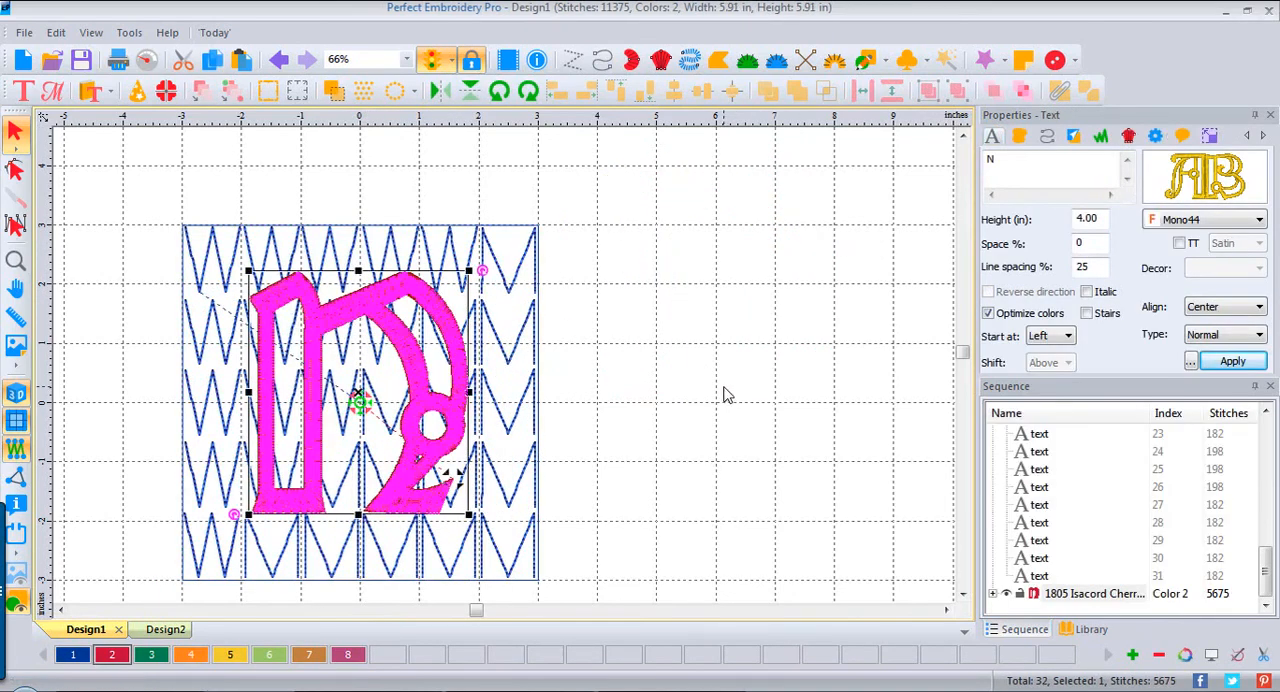
{"action": "key", "text": "ctrl+a"}
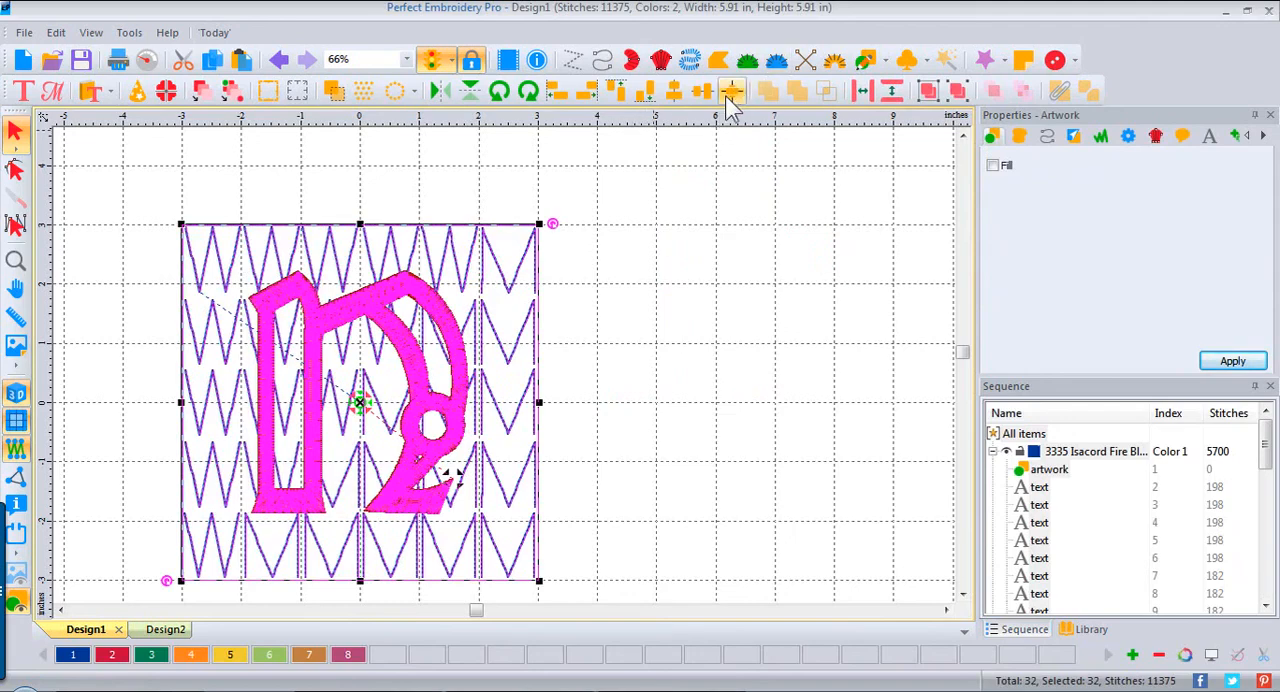
{"action": "left_click", "coordinate": [733, 101]}
{"action": "left_click", "coordinate": [670, 323]}
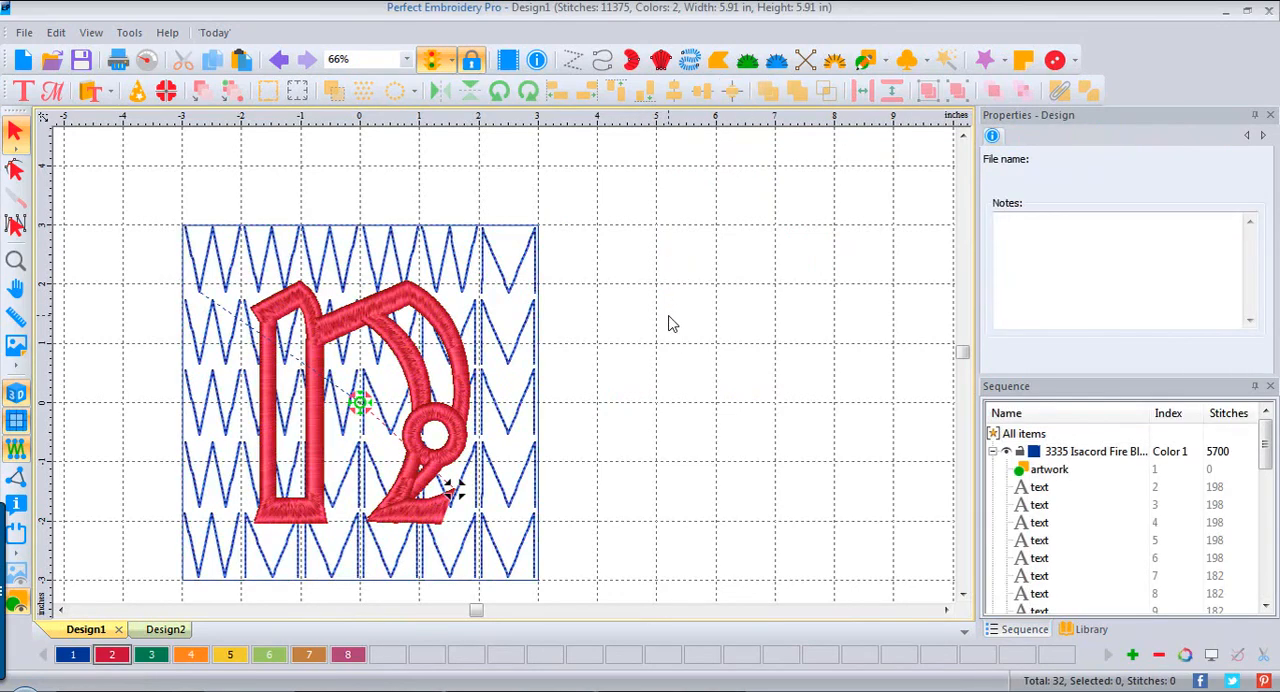
Step: Resize the N to 4.5 inches high with its aspect ratio maintained, and center it with the background again
{"action": "left_click", "coordinate": [403, 305]}
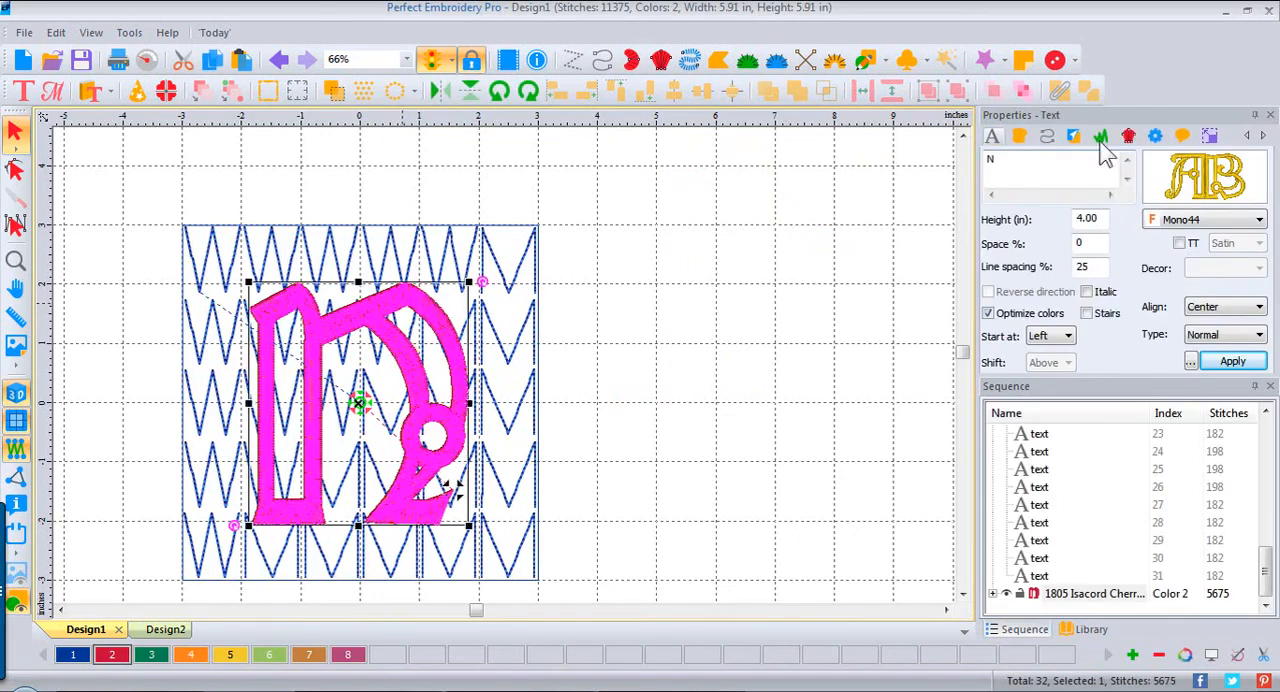
{"action": "left_click", "coordinate": [1210, 135]}
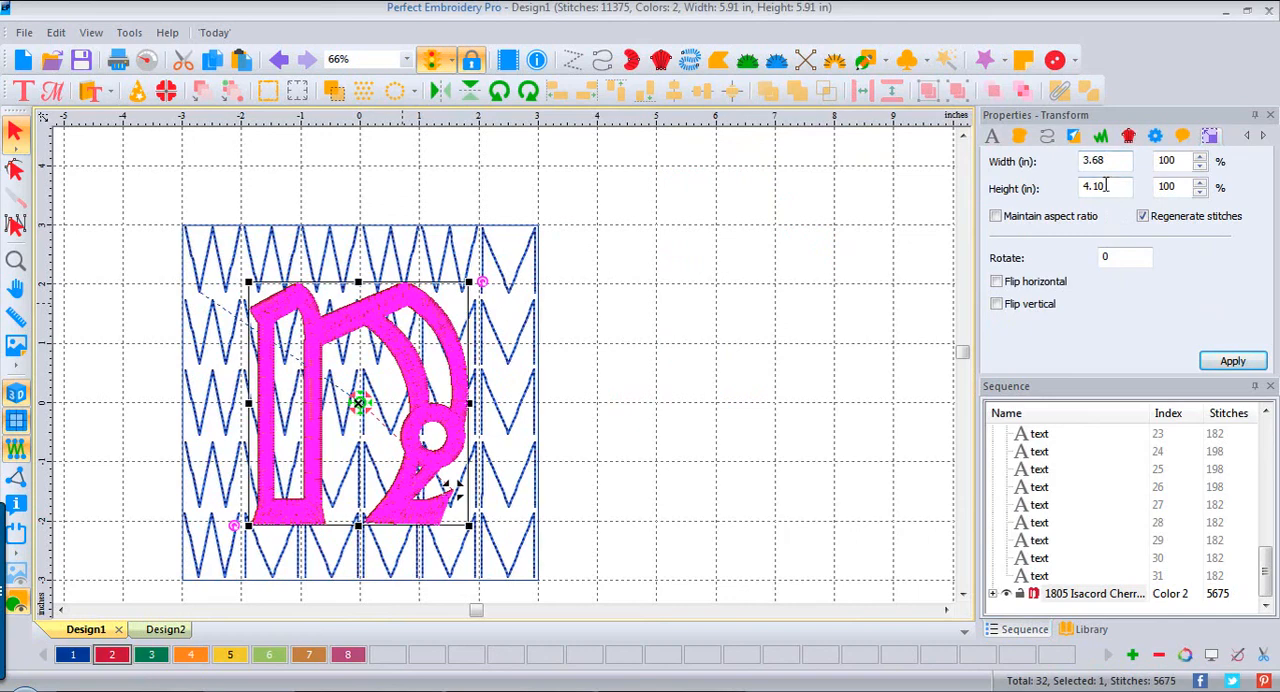
{"action": "left_click_drag", "start_coordinate": [1106, 186], "coordinate": [1057, 185]}
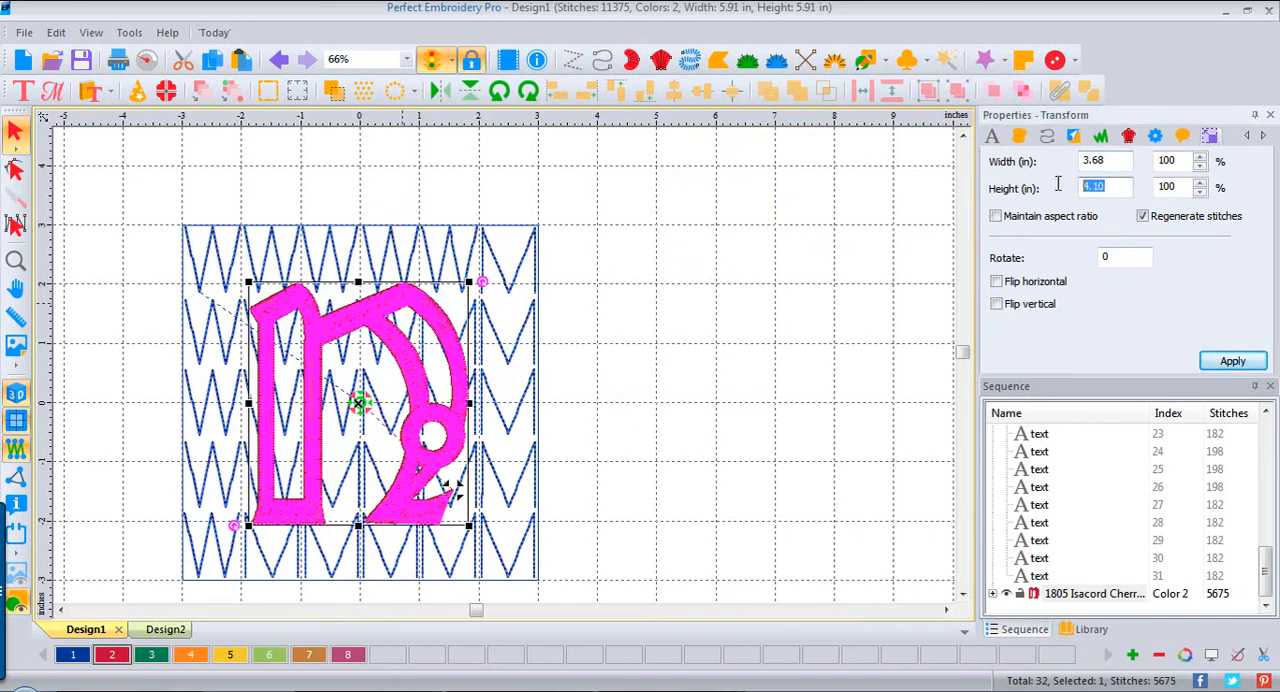
{"action": "left_click", "coordinate": [996, 216]}
{"action": "left_click_drag", "start_coordinate": [1113, 188], "coordinate": [1078, 188]}
{"action": "type", "text": "4.5"}
{"action": "left_click", "coordinate": [1238, 361]}
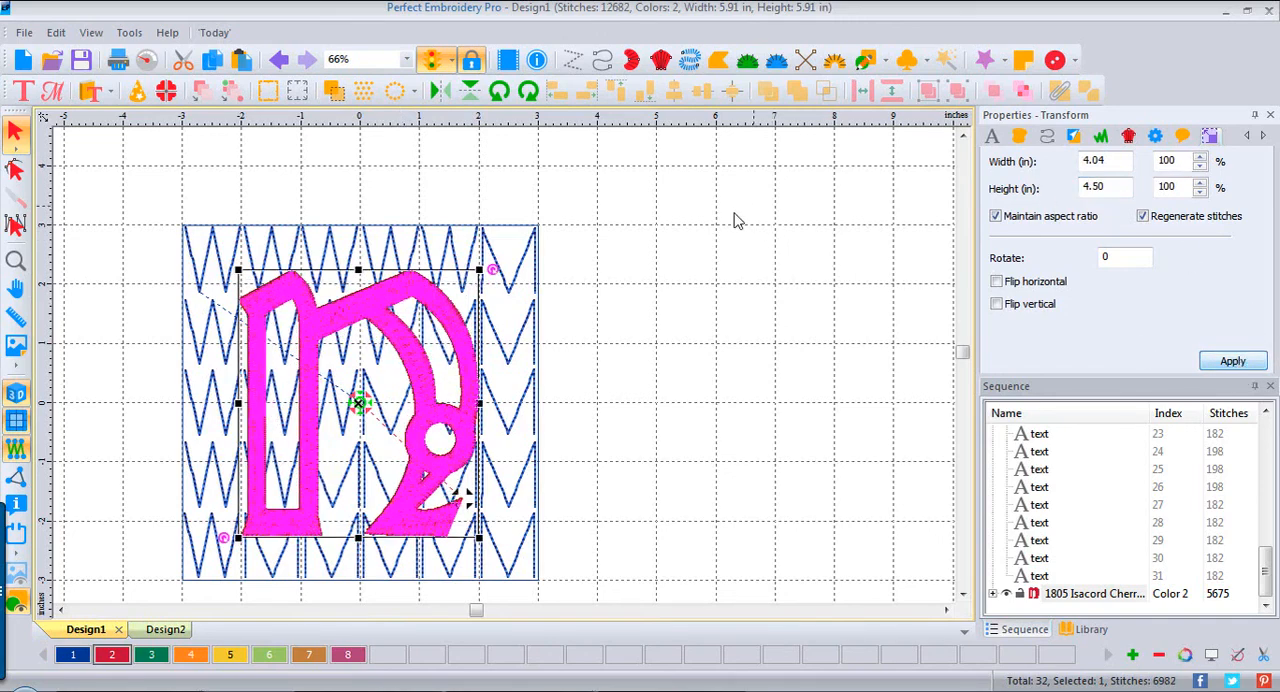
{"action": "key", "text": "ctrl+a"}
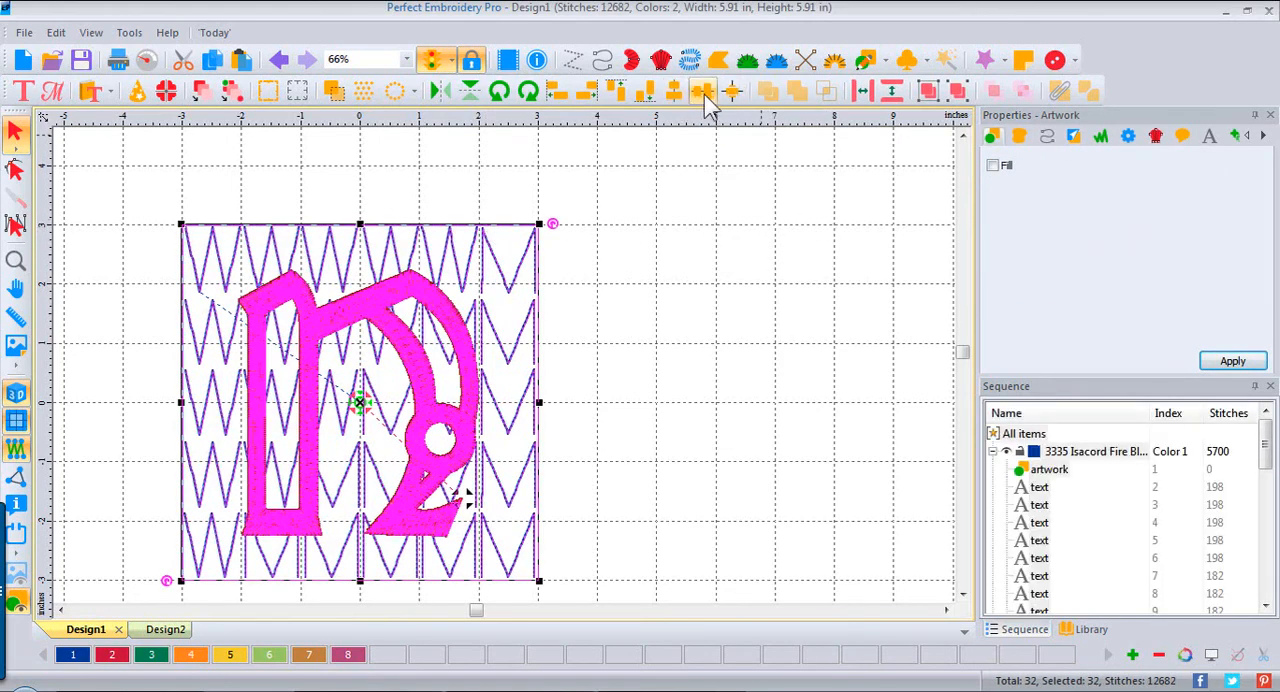
{"action": "left_click", "coordinate": [716, 281]}
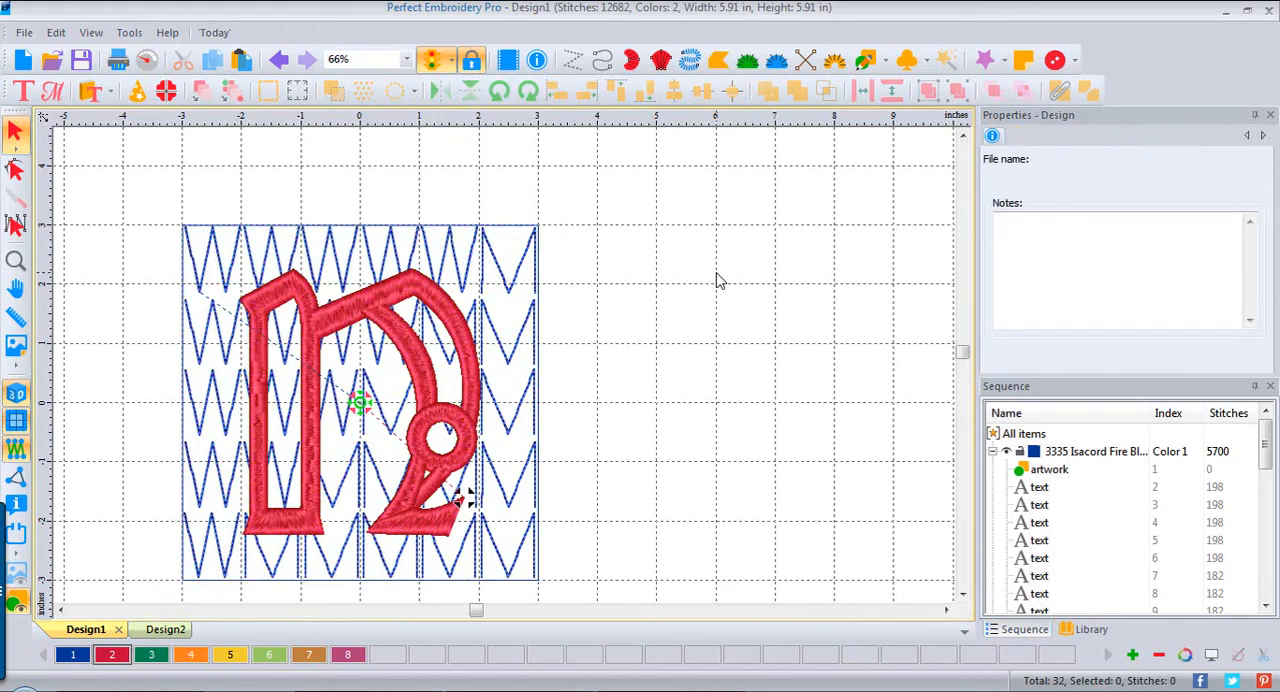